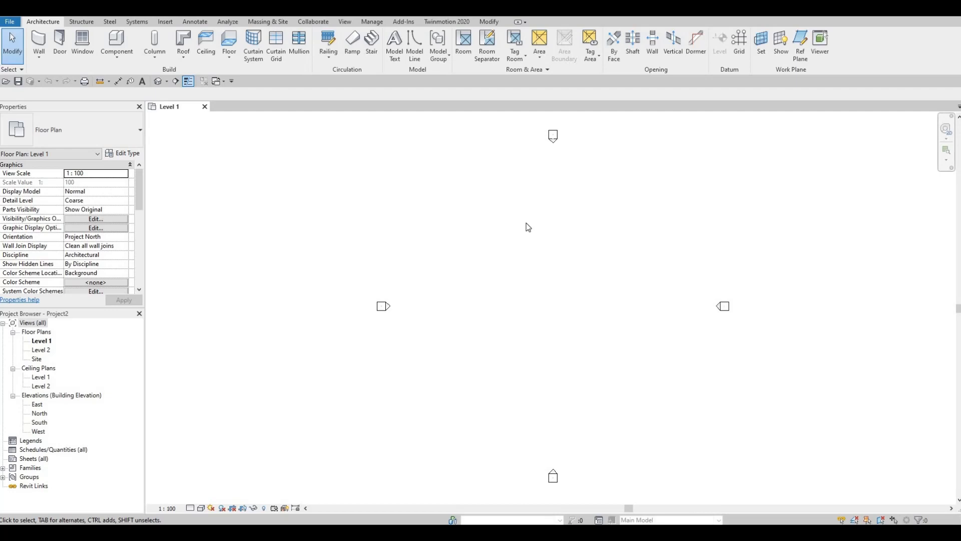
# Draw a horizontal grid line across the upper part of the area between the four elevation markers
pyautogui.click(739, 44)
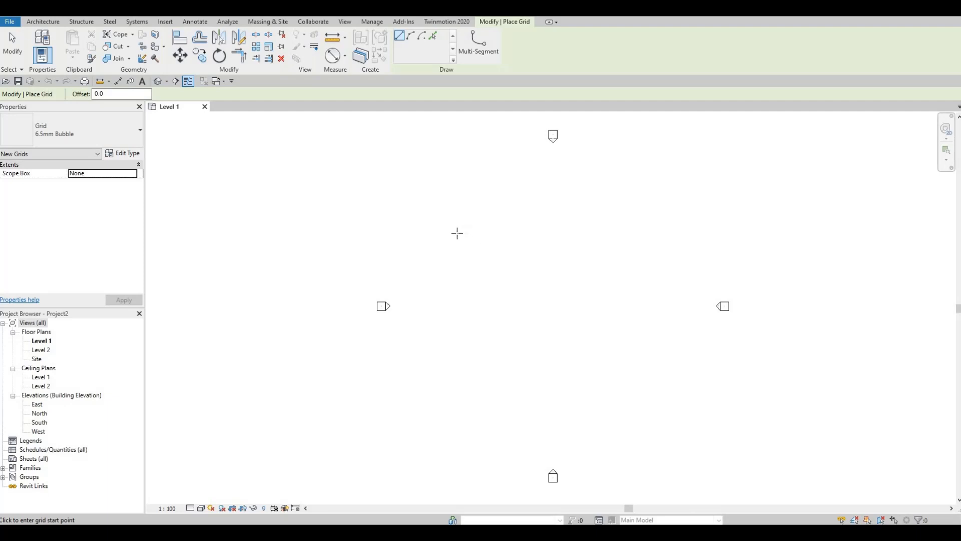
pyautogui.click(457, 231)
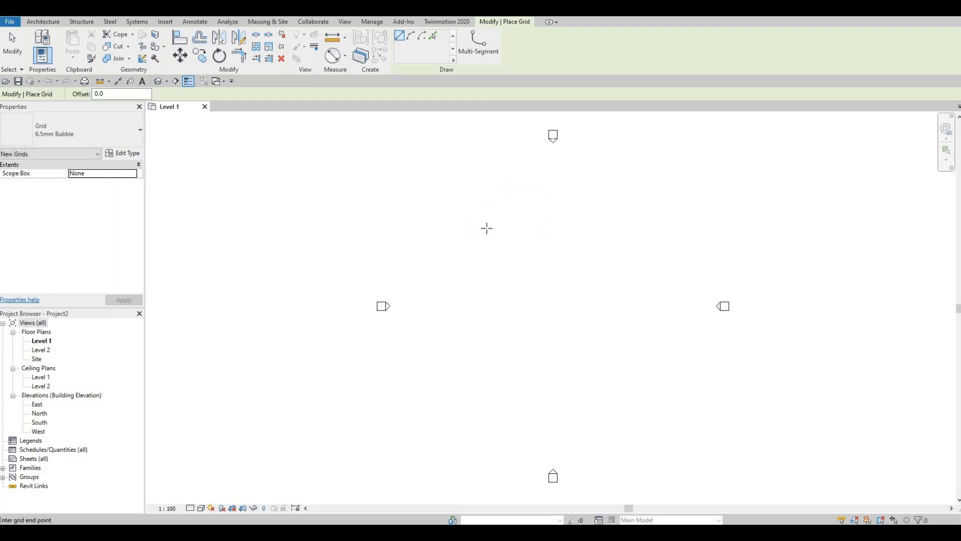
pyautogui.click(453, 229)
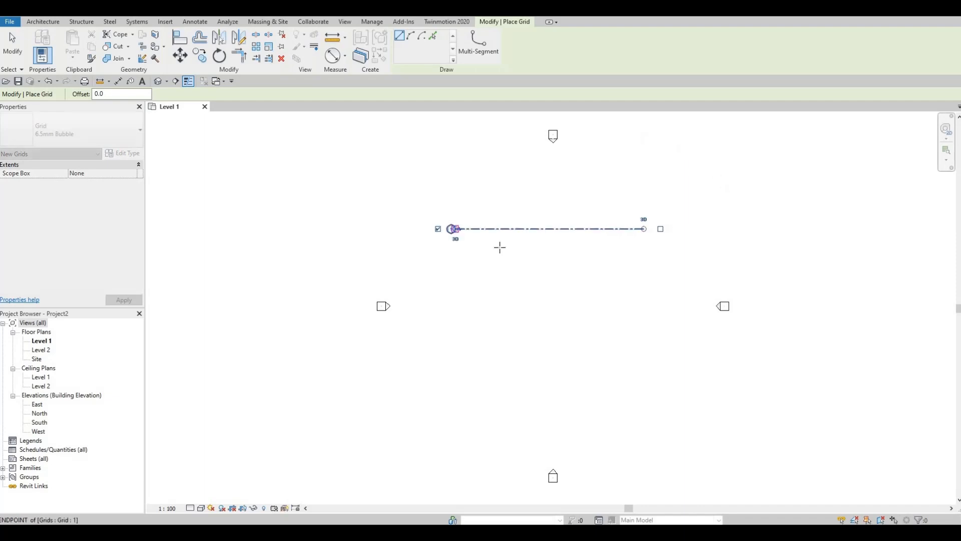
pyautogui.scroll(1, 506, 240)
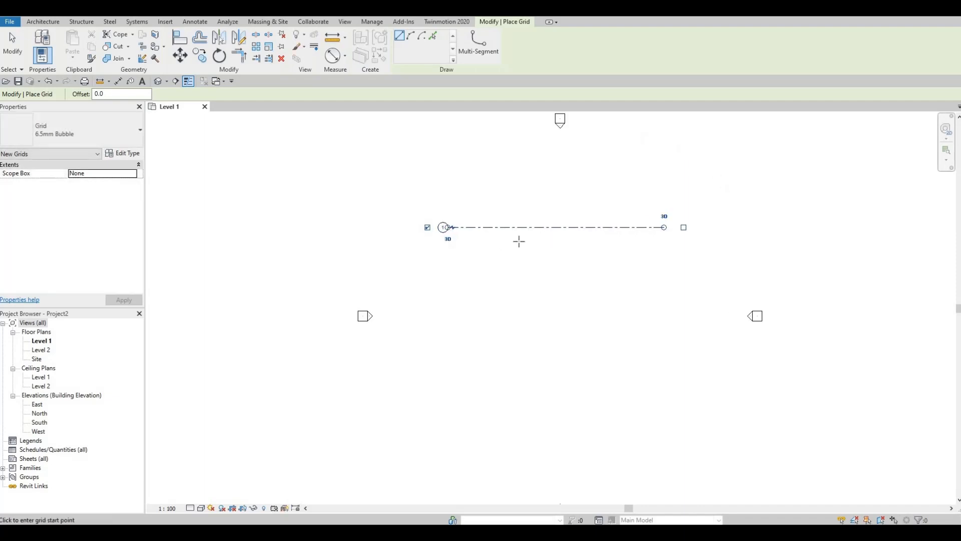
pyautogui.press('Escape')
pyautogui.press('Escape')
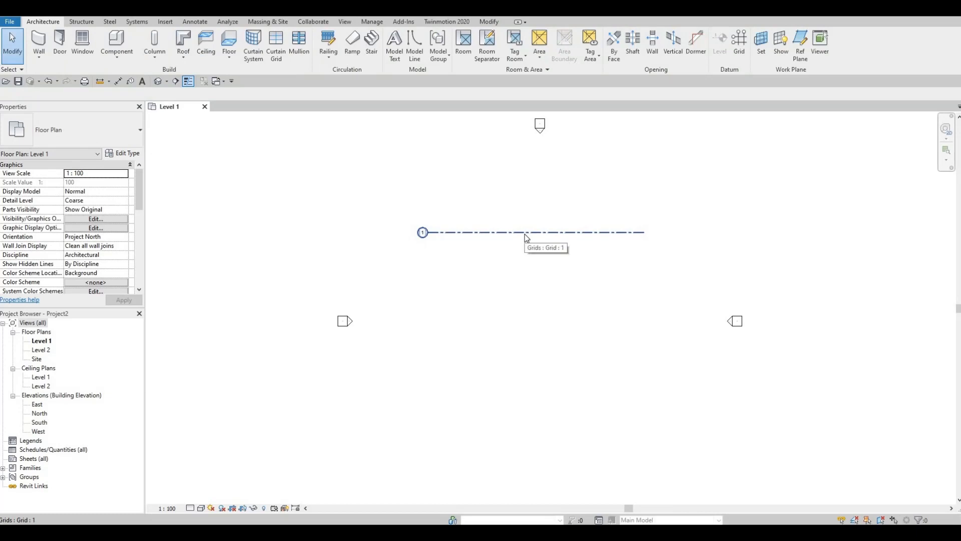
# Copy grid line 1 straight down at a distance of 7000 mm
pyautogui.click(525, 234)
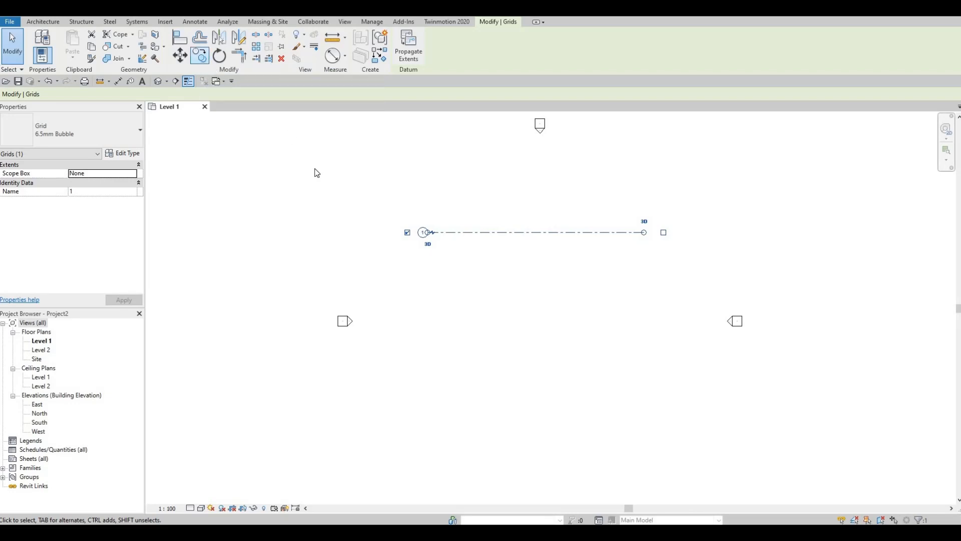
pyautogui.press('c')
pyautogui.press('o')
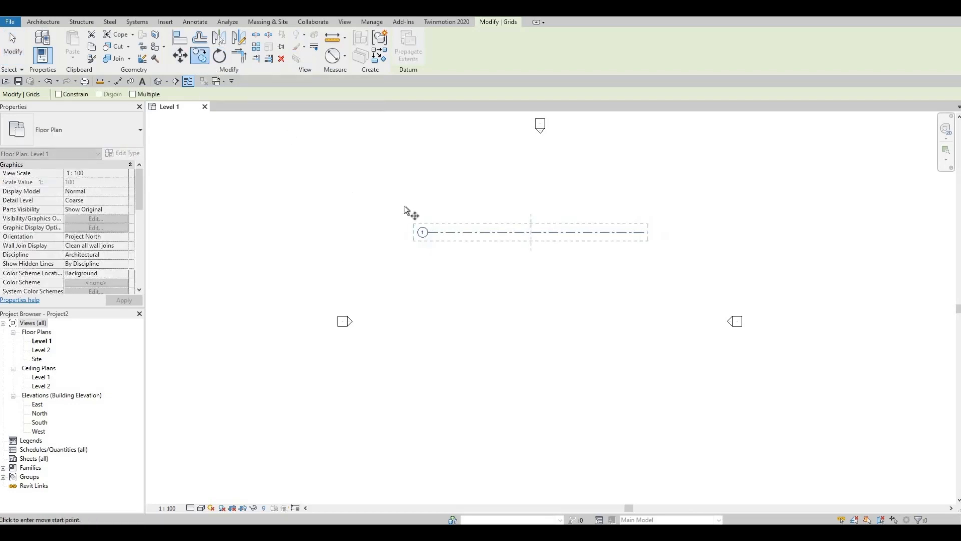
pyautogui.click(495, 233)
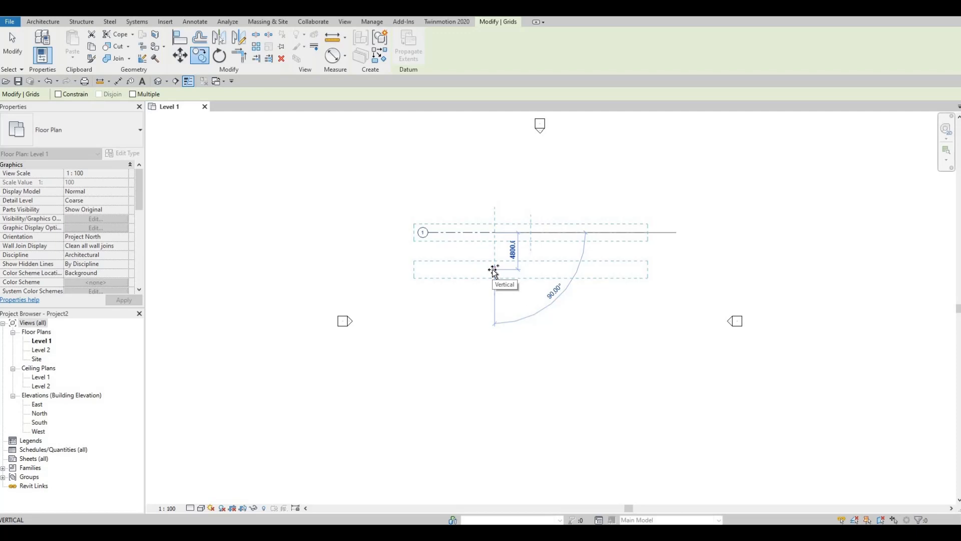
pyautogui.write('7000')
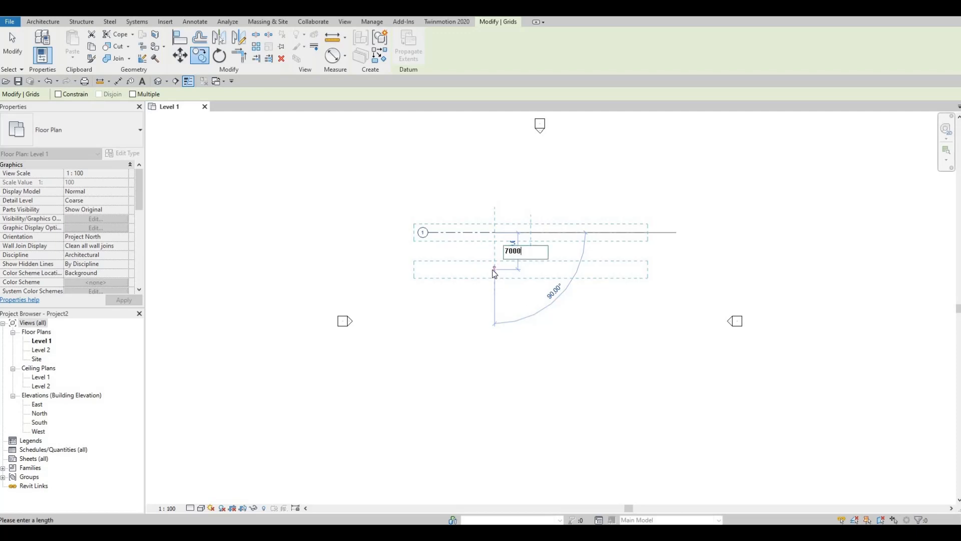
pyautogui.press('Return')
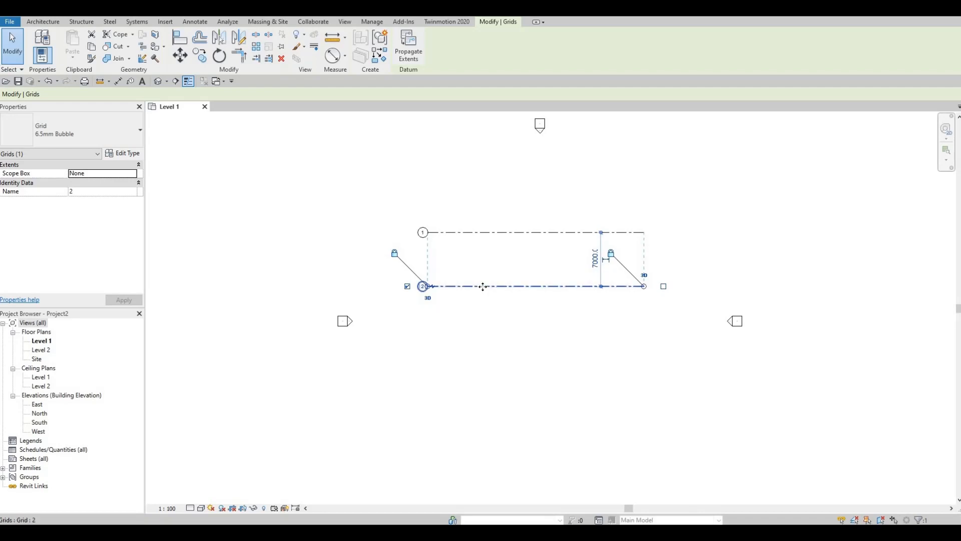
# Copy grid line 2 straight down at a distance of 5000 mm
pyautogui.click(201, 56)
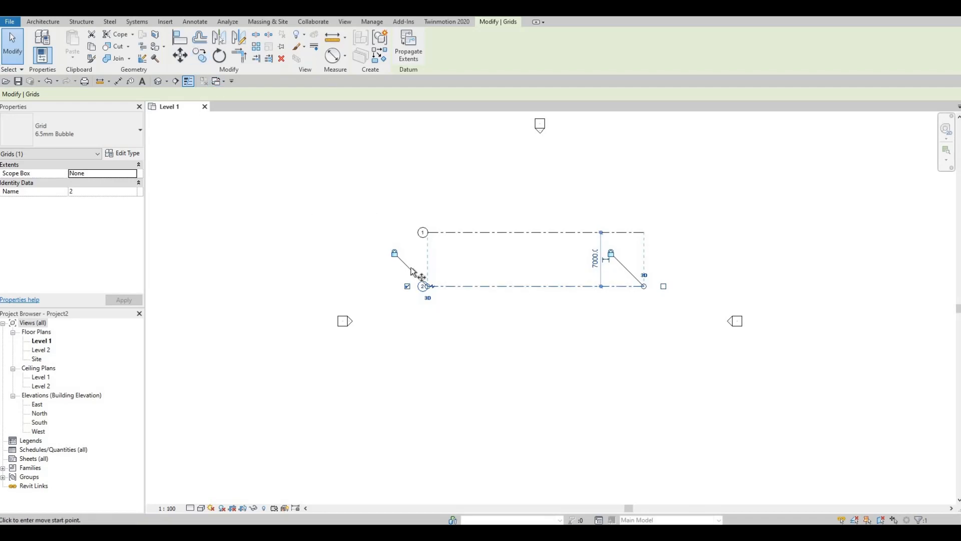
pyautogui.click(529, 287)
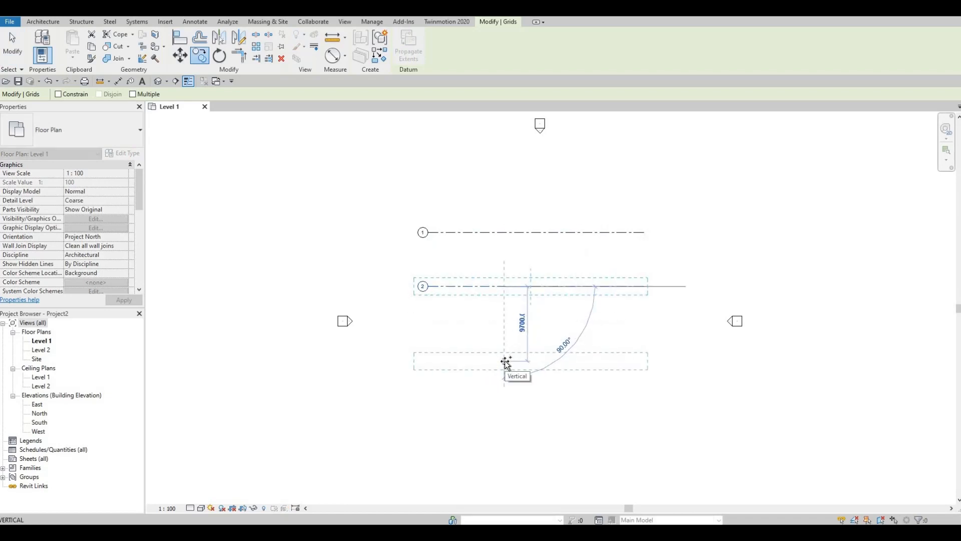
pyautogui.write('5000')
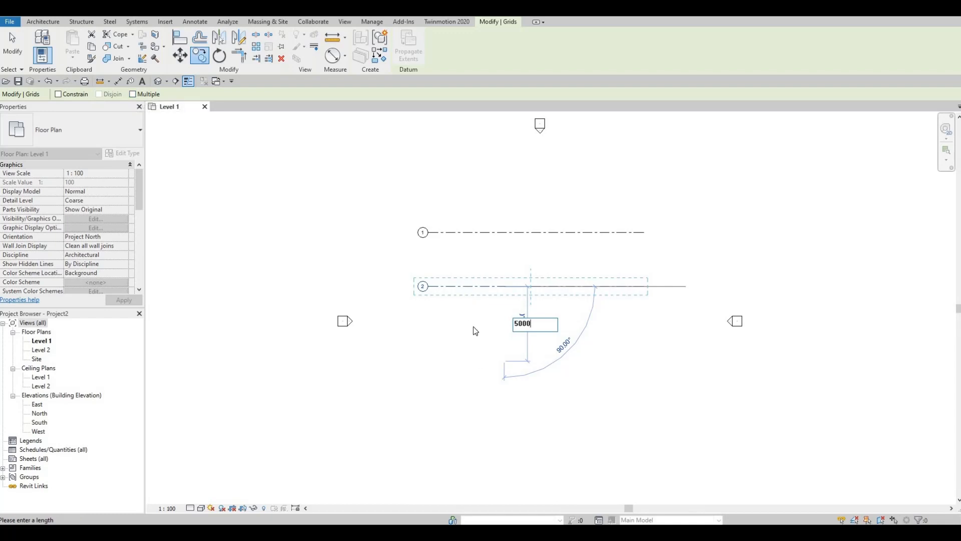
pyautogui.press('Return')
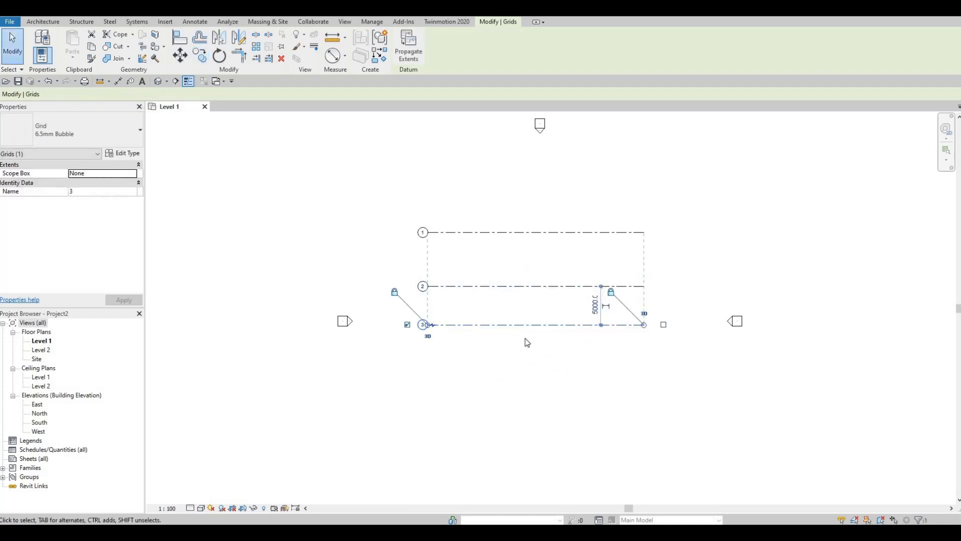
pyautogui.click(575, 338)
pyautogui.moveTo(575, 352); pyautogui.dragTo(533, 332, button='middle')
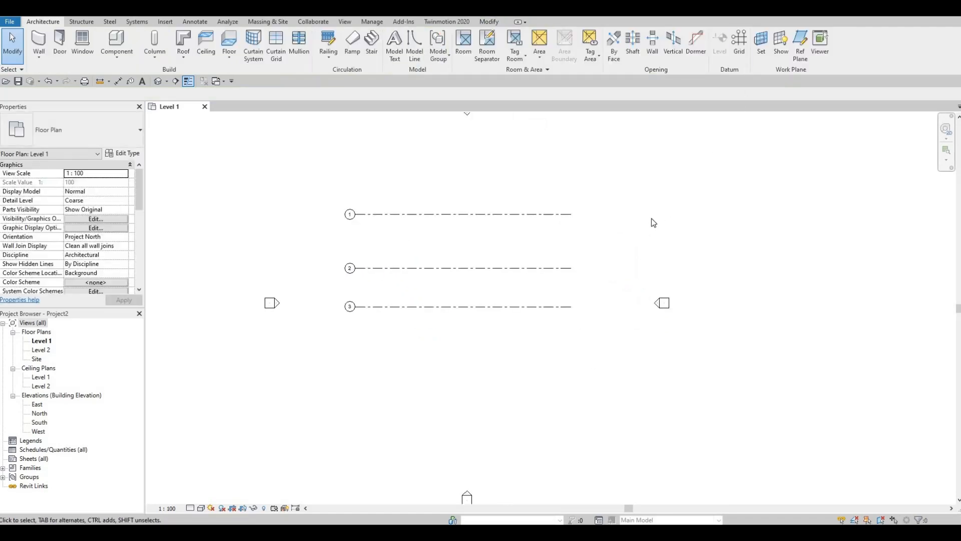
# Draw a vertical grid line upward from below grid 3 to above grid 1, crossing all three near their bubble ends
pyautogui.press('g')
pyautogui.press('r')
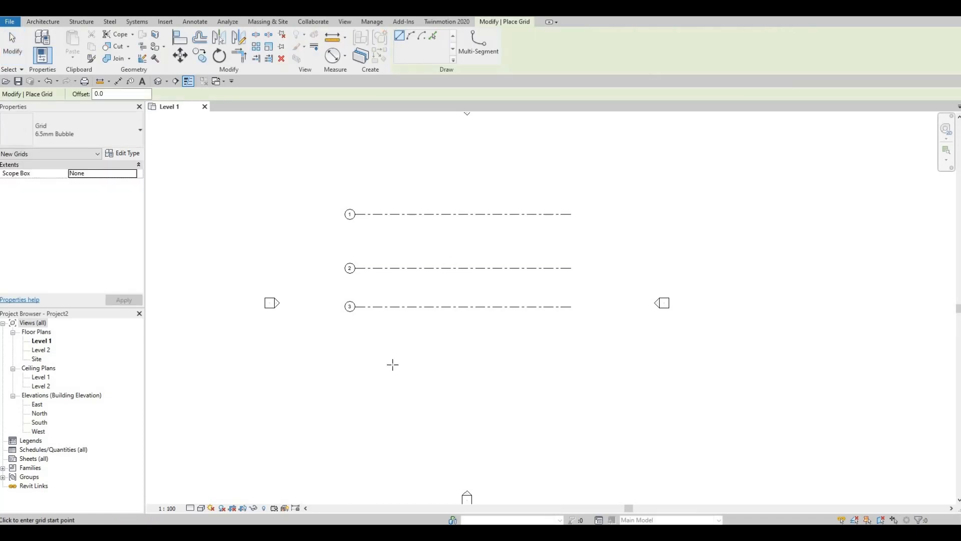
pyautogui.click(392, 364)
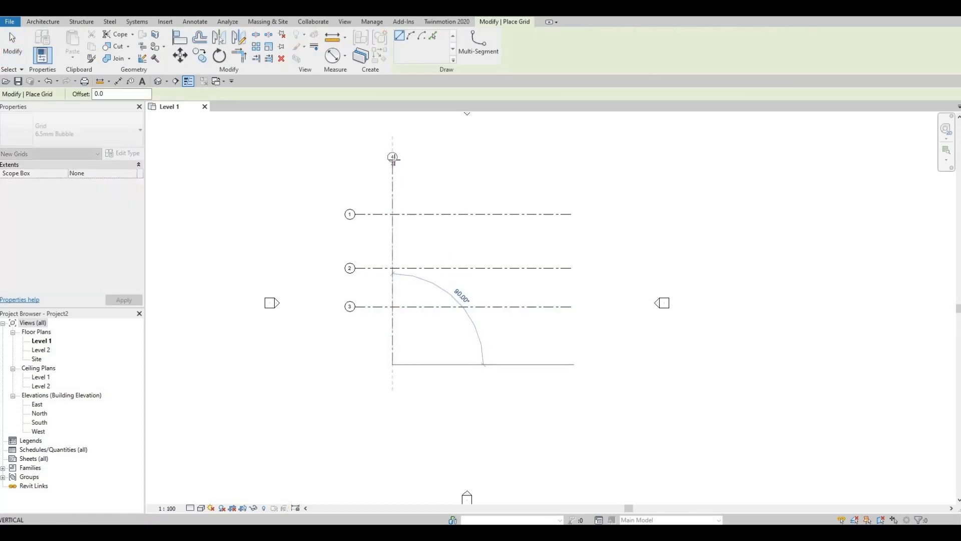
pyautogui.click(393, 159)
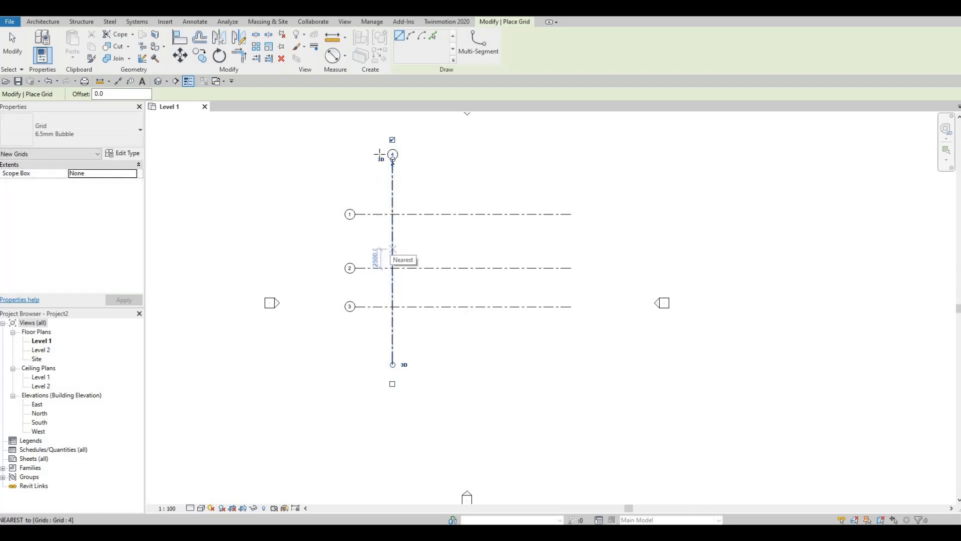
pyautogui.press('Escape')
pyautogui.press('Escape')
# Rename the vertical grid line as A
pyautogui.scroll(2, 400, 158)
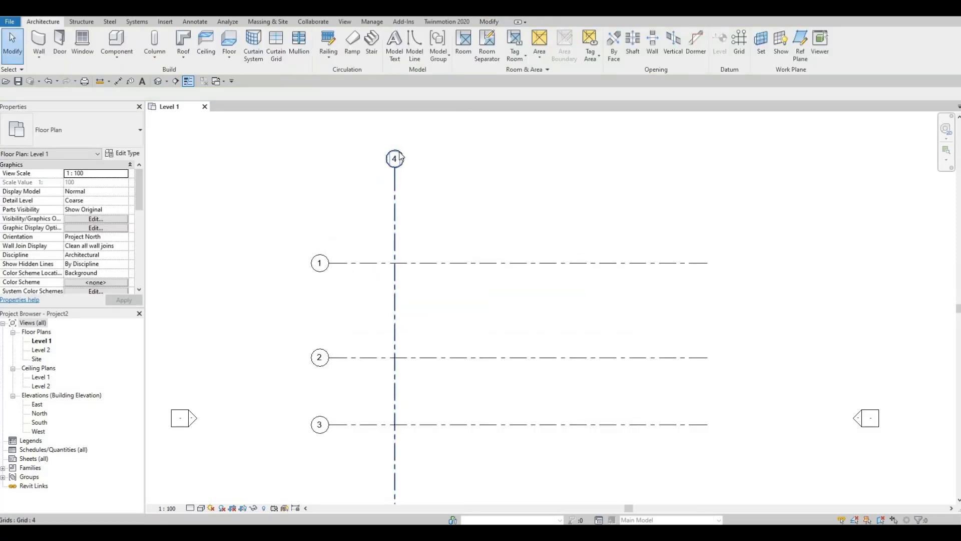
pyautogui.scroll(2, 400, 157)
pyautogui.click(393, 163)
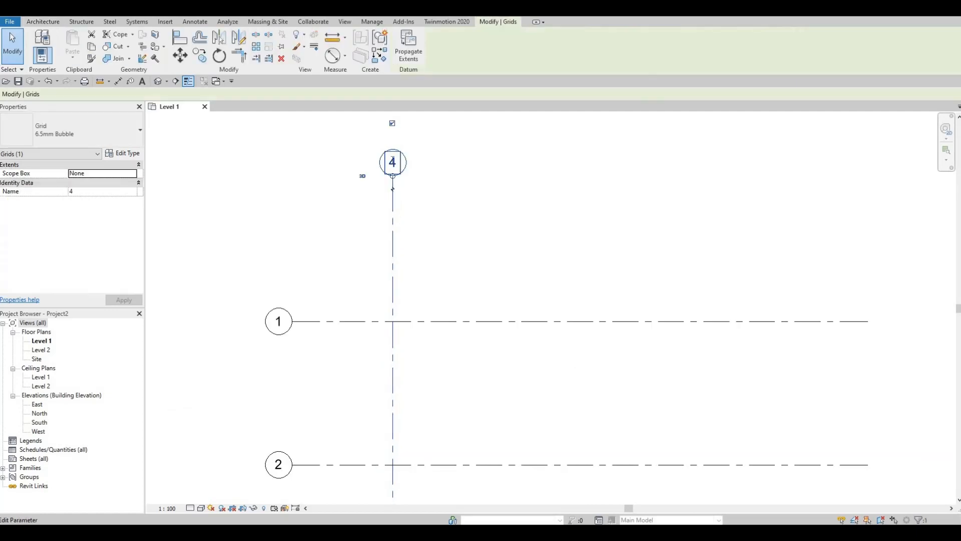
pyautogui.click(393, 161)
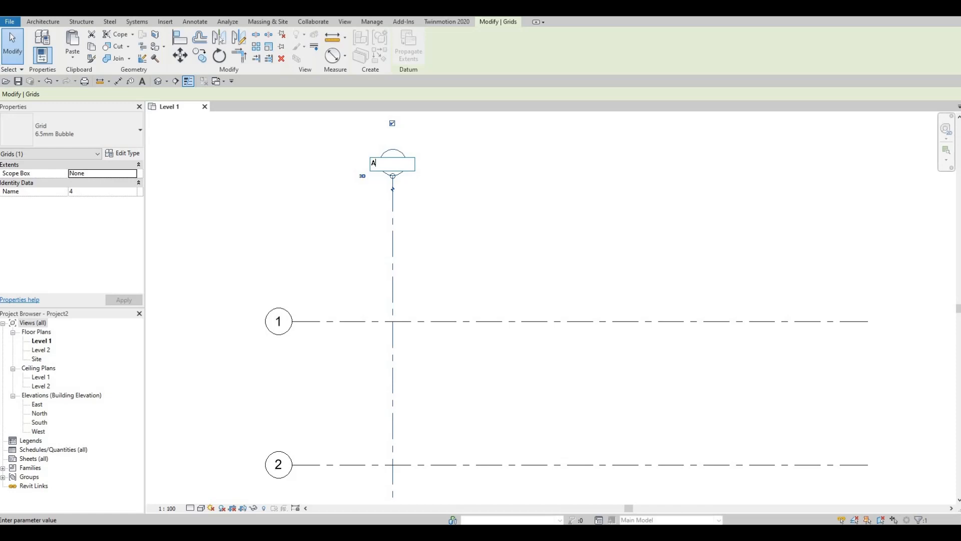
pyautogui.press('Return')
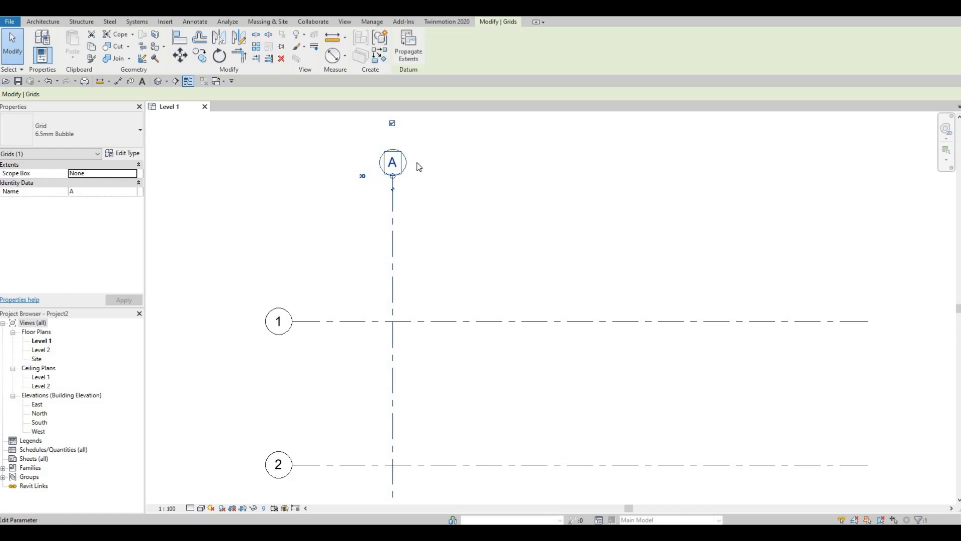
# Copy grid line A horizontally to the right at a distance of 10000 mm
pyautogui.scroll(-1, 408, 185)
pyautogui.scroll(-2, 431, 174)
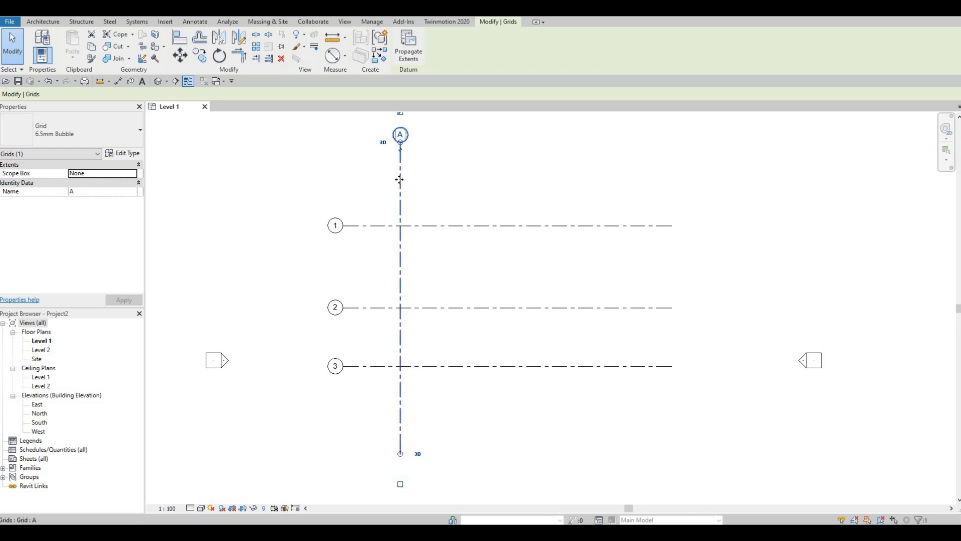
pyautogui.click(204, 57)
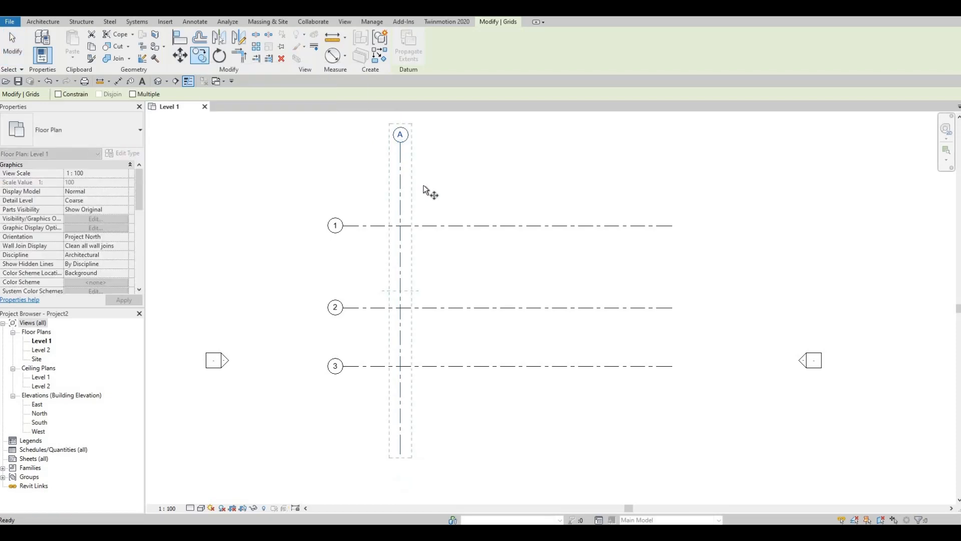
pyautogui.click(400, 169)
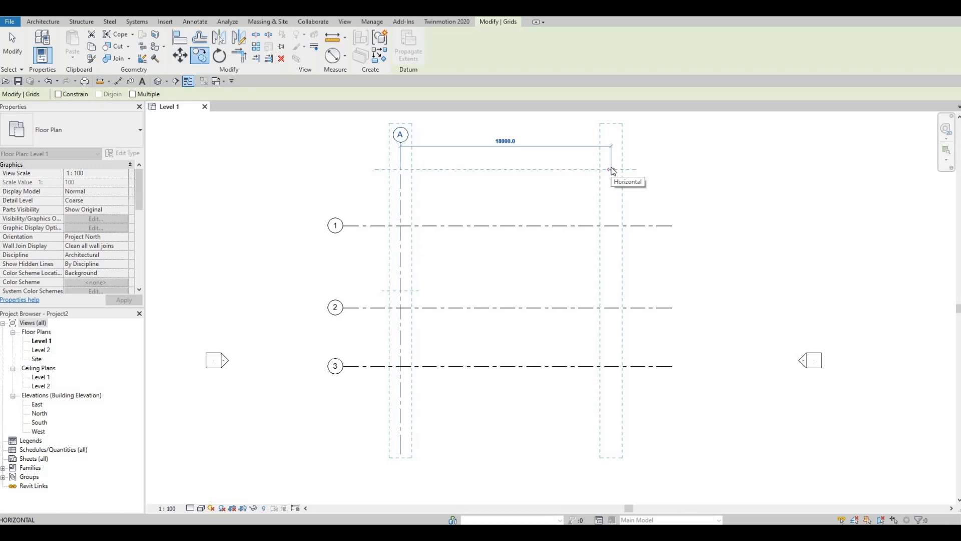
pyautogui.write('10000')
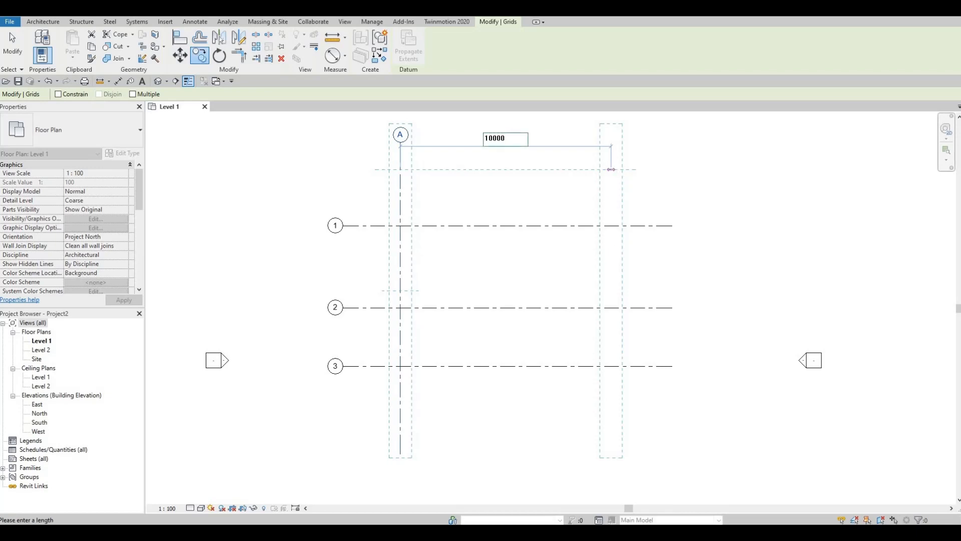
pyautogui.press('Return')
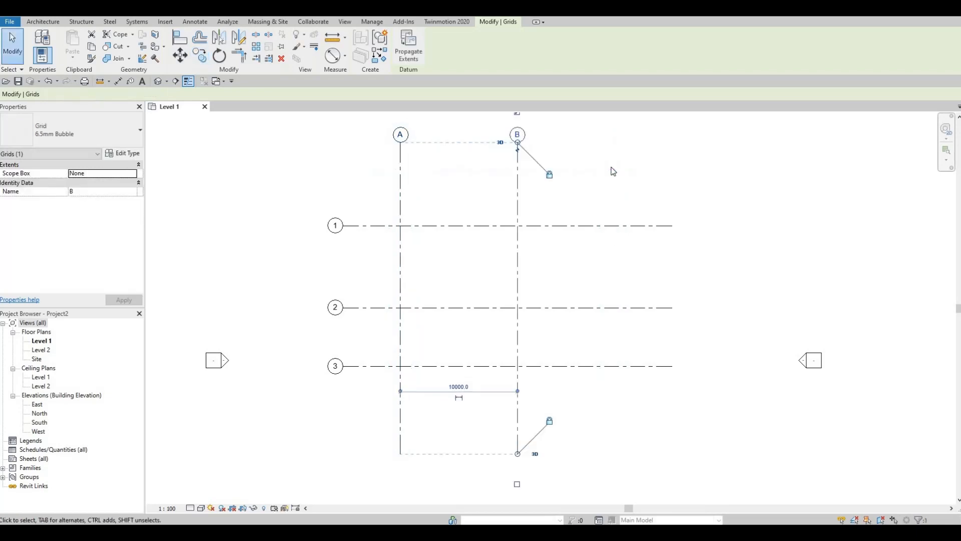
pyautogui.press('Escape')
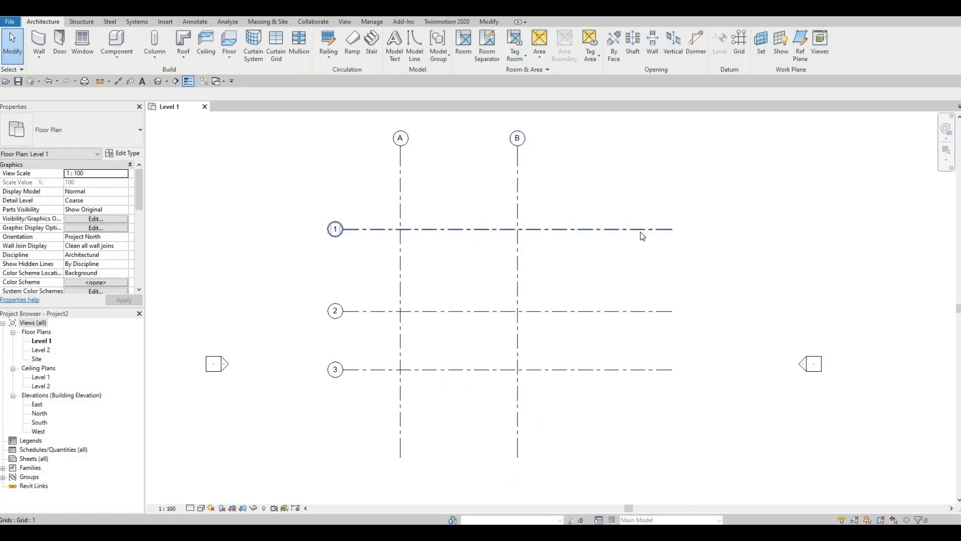
# Shorten the right ends of the three aligned horizontal grid lines to a little beyond grid B
pyautogui.click(671, 229)
pyautogui.moveTo(672, 228); pyautogui.dragTo(571, 231)
pyautogui.click(526, 268)
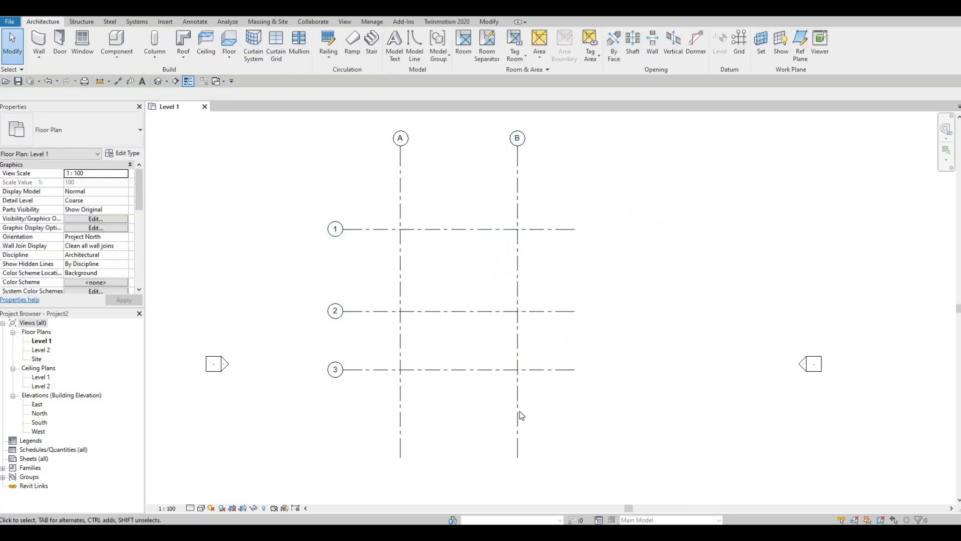
# Shorten aligned grids A and B at both ends, bringing their lower ends just below grid 3 and their bubbles closer to grid 1
pyautogui.click(518, 419)
pyautogui.moveTo(522, 461); pyautogui.dragTo(519, 399)
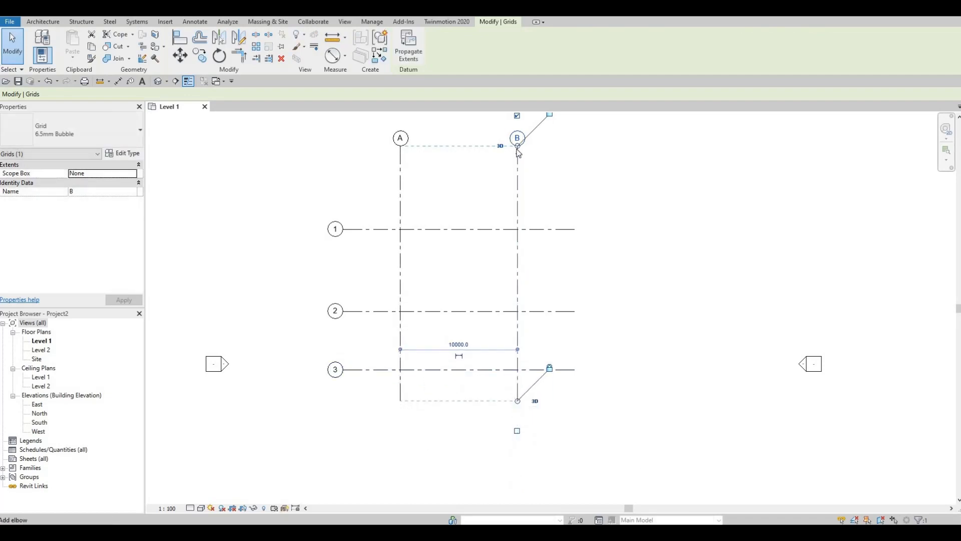
pyautogui.moveTo(517, 150); pyautogui.dragTo(518, 179)
pyautogui.moveTo(504, 277); pyautogui.dragTo(502, 212, button='middle')
pyautogui.scroll(2, 463, 182)
pyautogui.moveTo(462, 180); pyautogui.dragTo(446, 255, button='middle')
pyautogui.press('Escape')
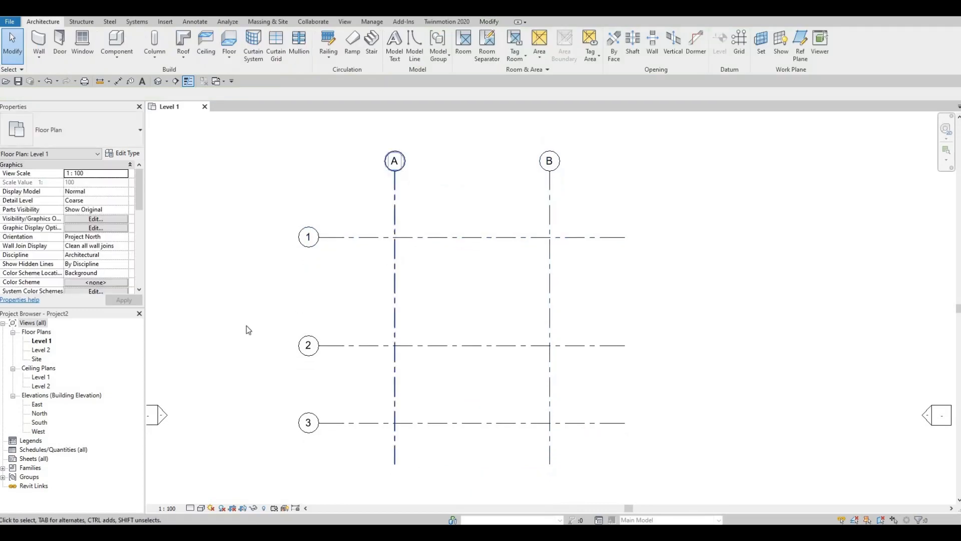
# Open the South elevation view and set the elevation of Level 2 to 3200 mm
pyautogui.doubleClick(40, 423)
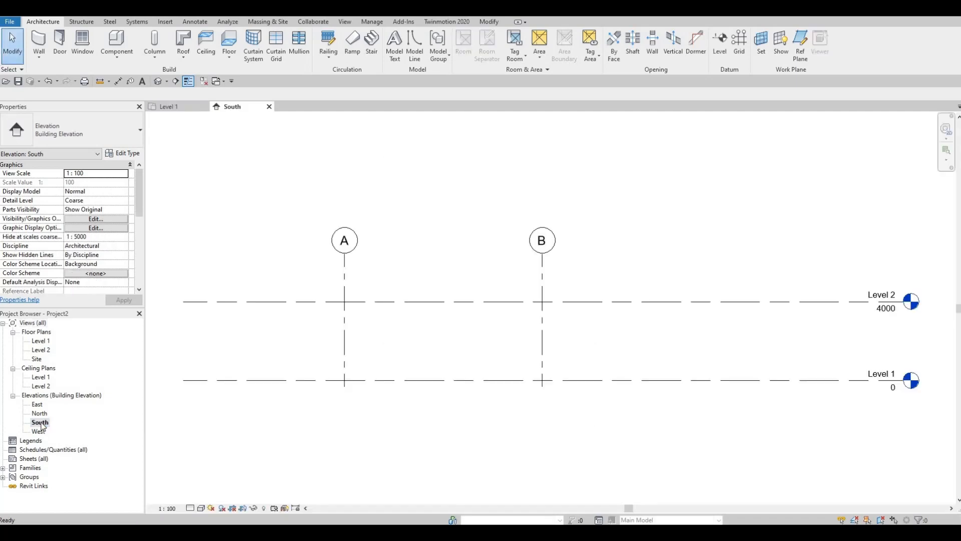
pyautogui.click(885, 310)
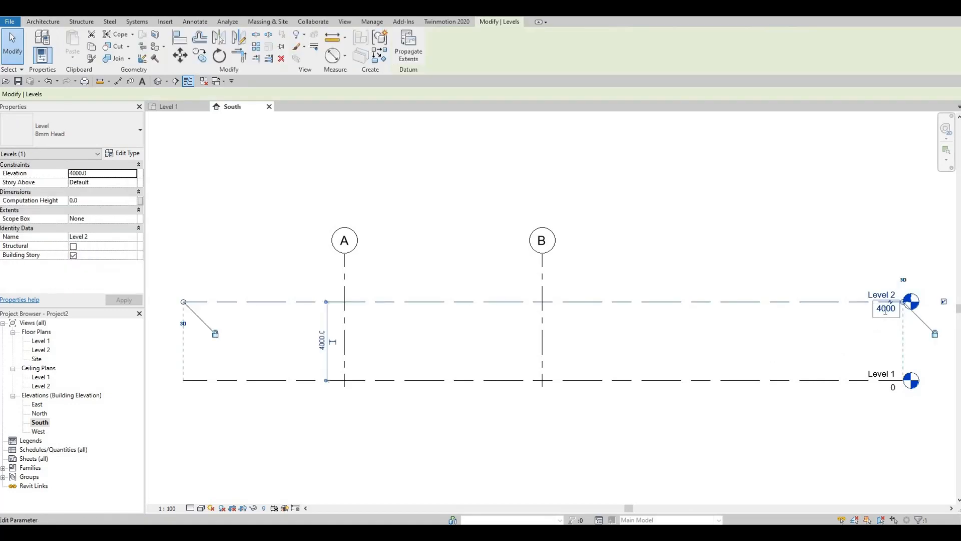
pyautogui.click(886, 309)
pyautogui.write('320')
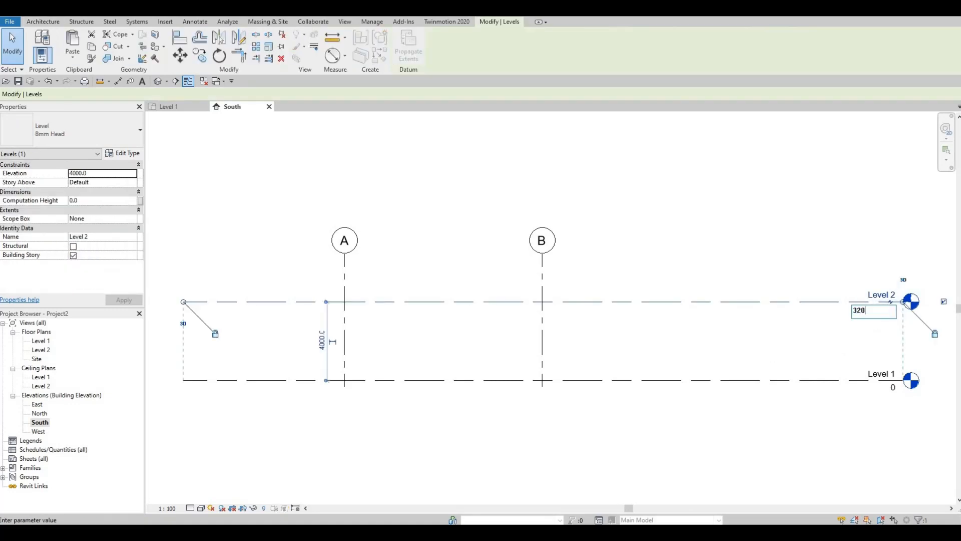
pyautogui.write('0')
pyautogui.press('Return')
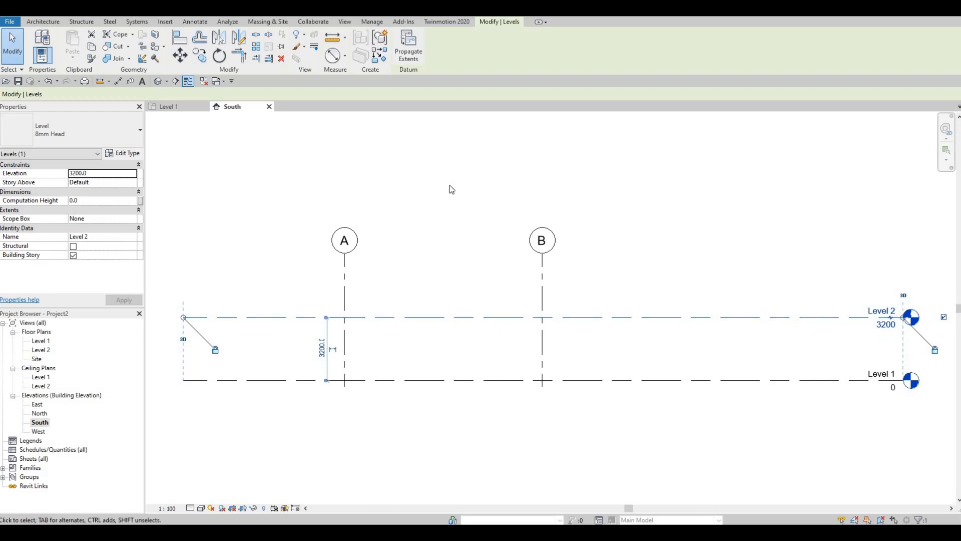
# Copy Level 2 straight up by 3200 mm to create another level in the South elevation
pyautogui.press('m')
pyautogui.press('v')
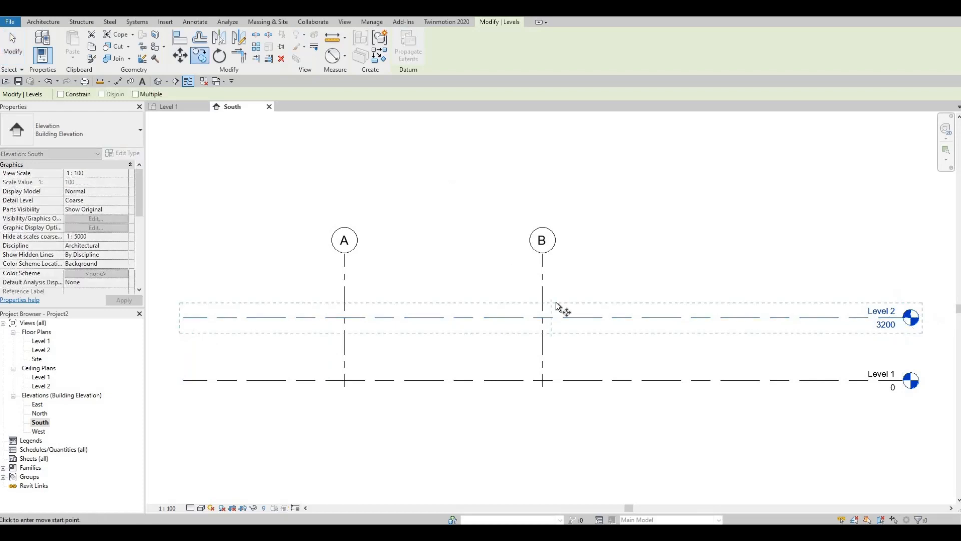
pyautogui.click(578, 315)
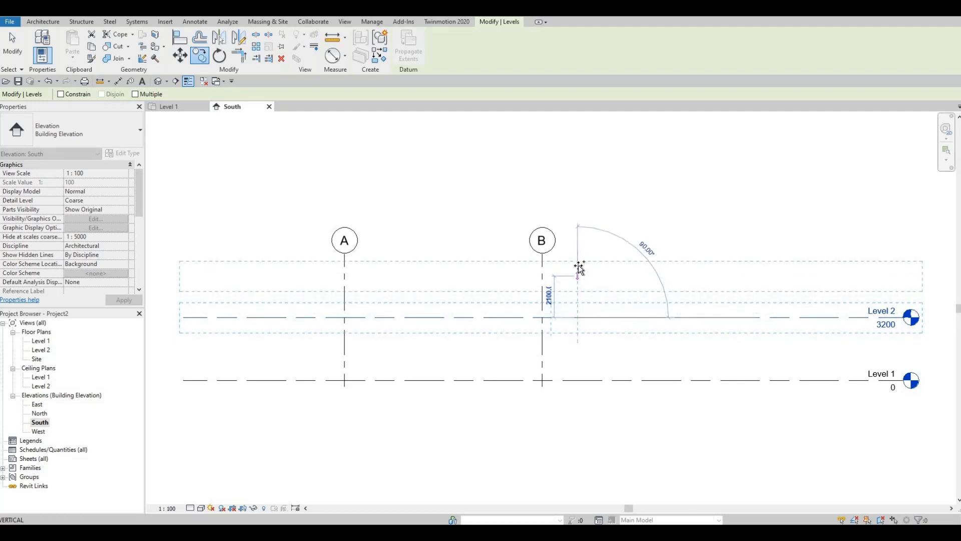
pyautogui.write('3200')
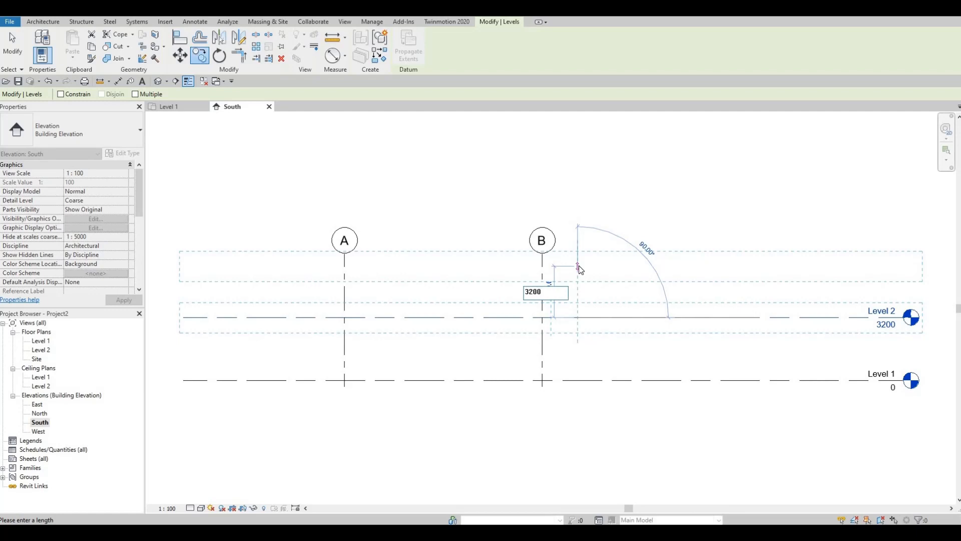
pyautogui.press('Return')
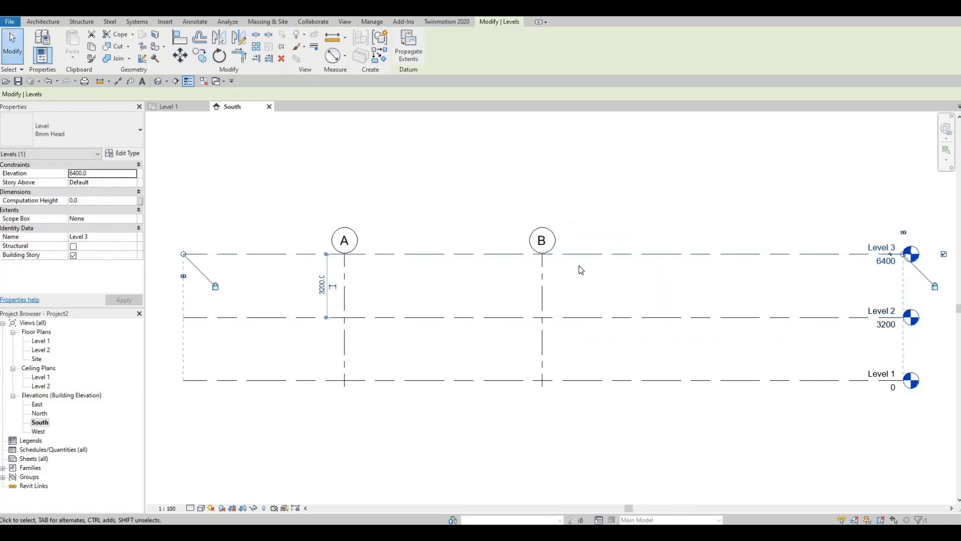
# Extend the upper ends of aligned grids A and B so their bubbles sit above the topmost level line
pyautogui.click(638, 281)
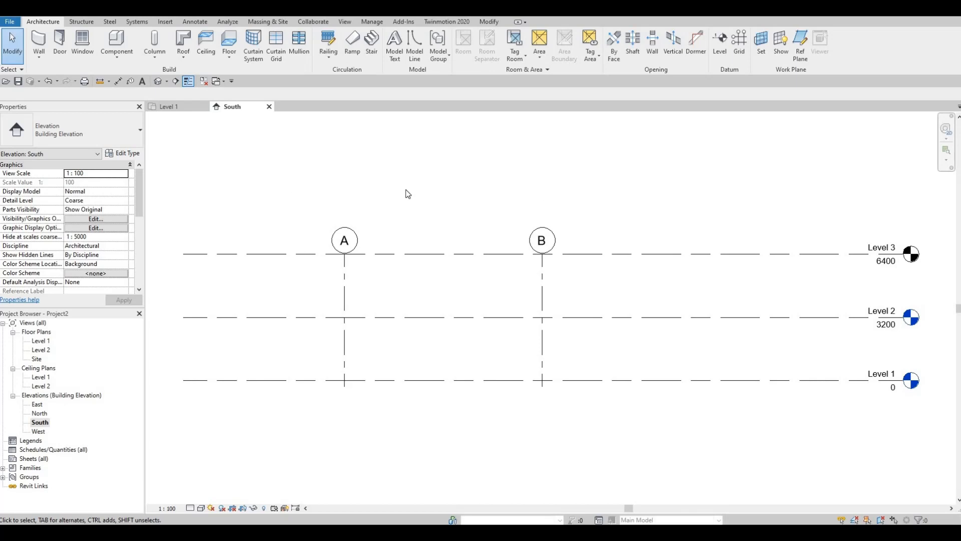
pyautogui.click(344, 256)
pyautogui.moveTo(346, 256); pyautogui.dragTo(353, 221)
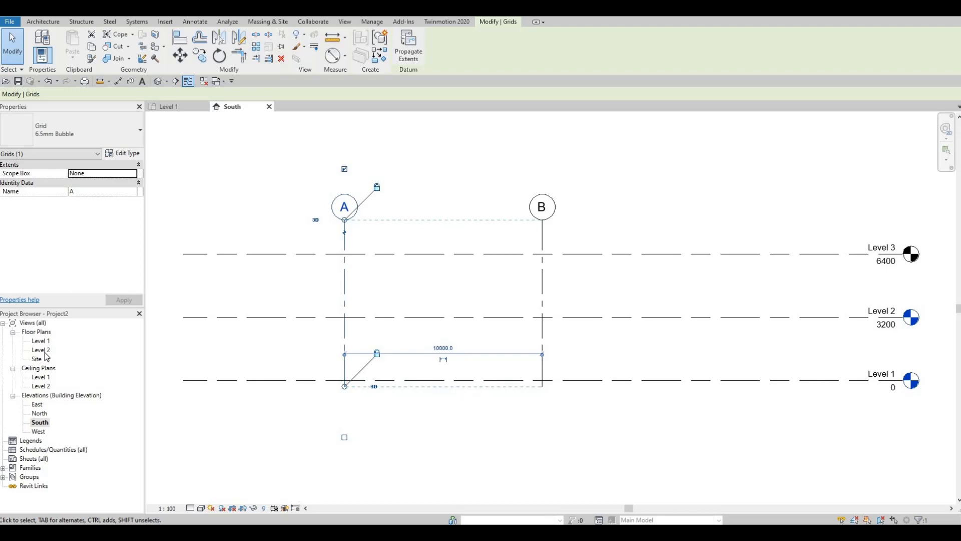
# Create a new floor plan view for Level 3
pyautogui.click(345, 22)
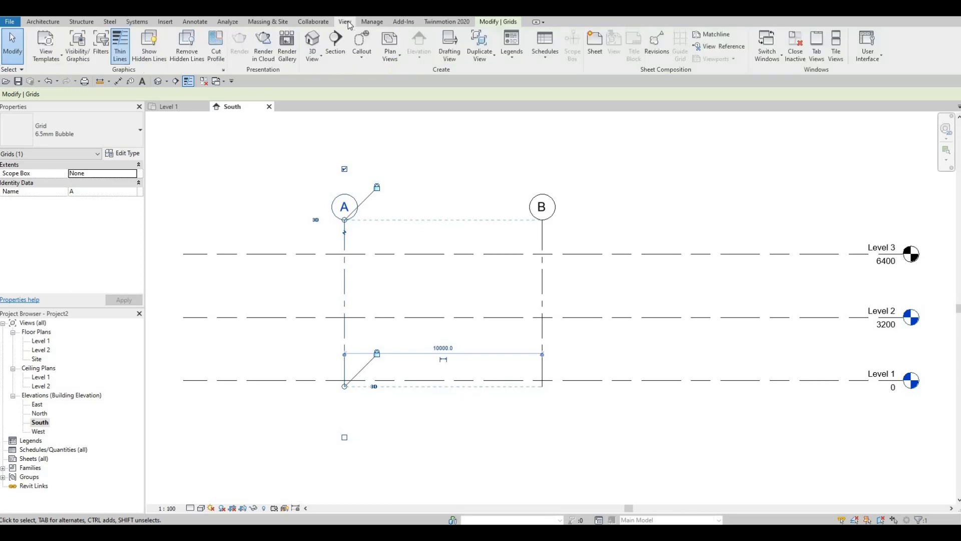
pyautogui.click(391, 55)
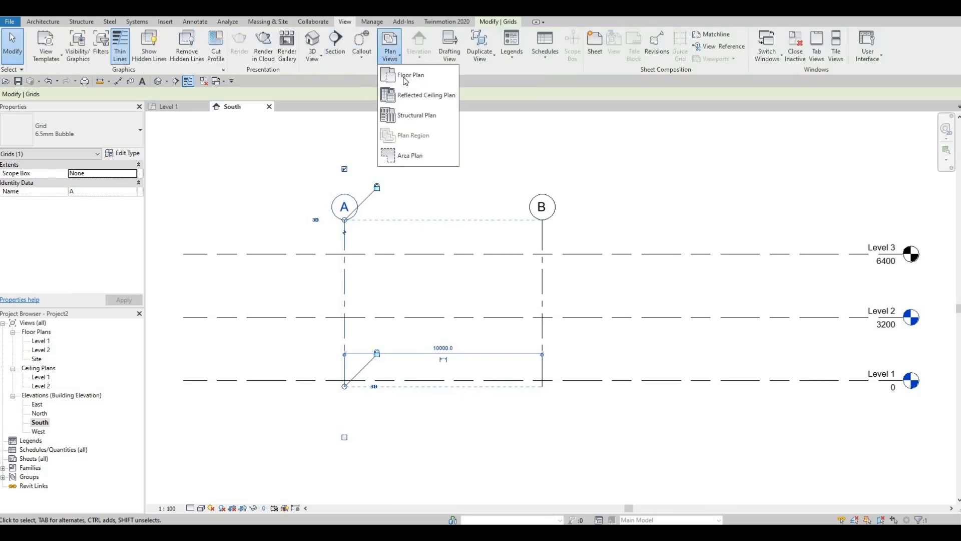
pyautogui.click(407, 74)
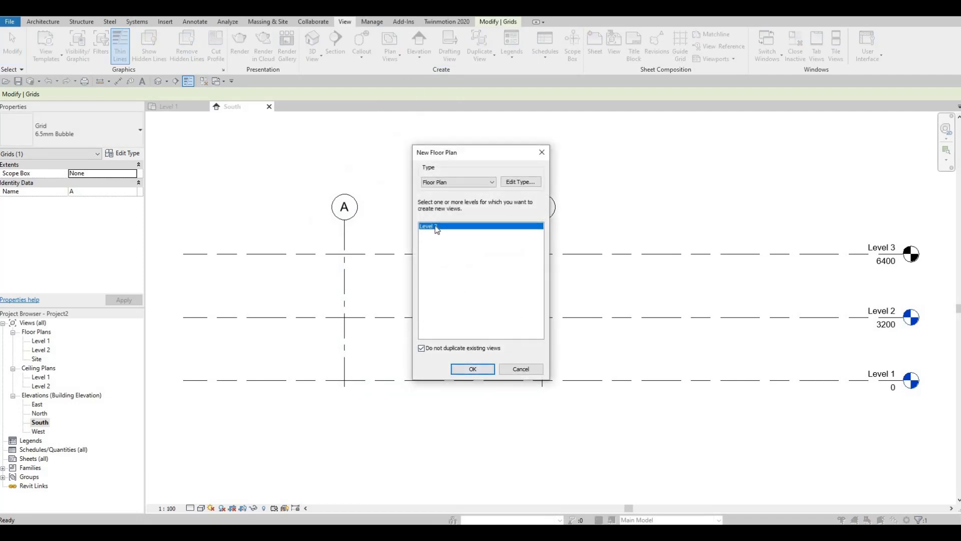
pyautogui.click(488, 375)
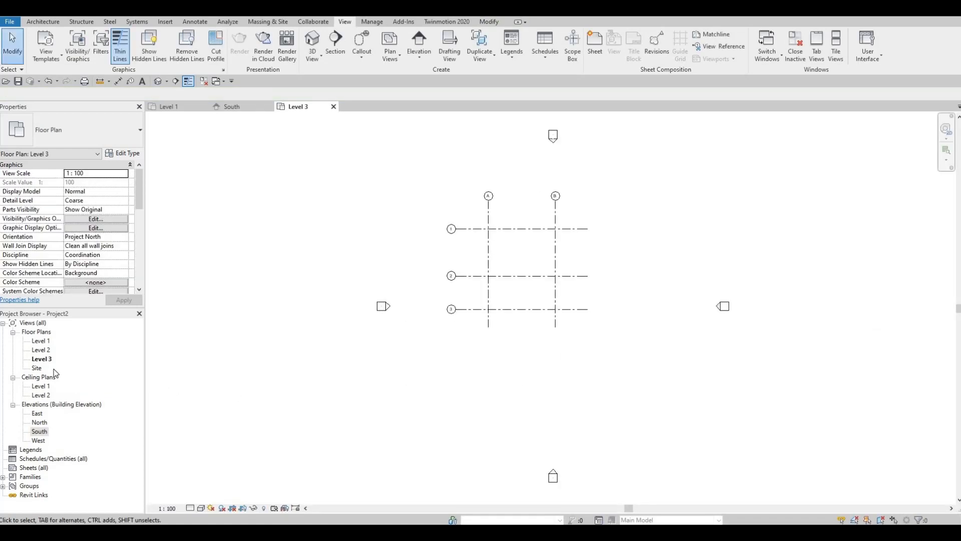
# In the Level 1 floor plan, start a wall and duplicate its Generic - 200mm type as Exterior Wall 1
pyautogui.doubleClick(41, 341)
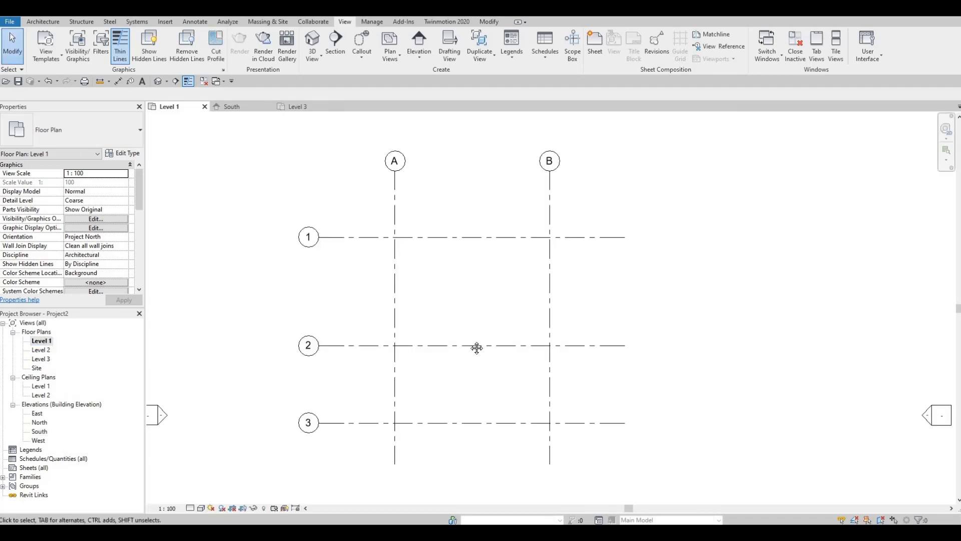
pyautogui.moveTo(508, 339); pyautogui.dragTo(438, 320, button='middle')
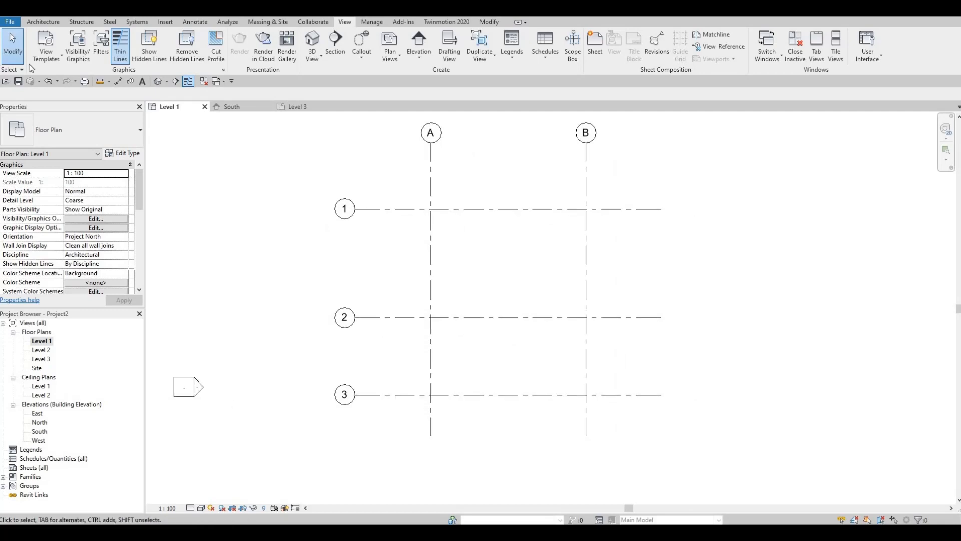
pyautogui.click(49, 23)
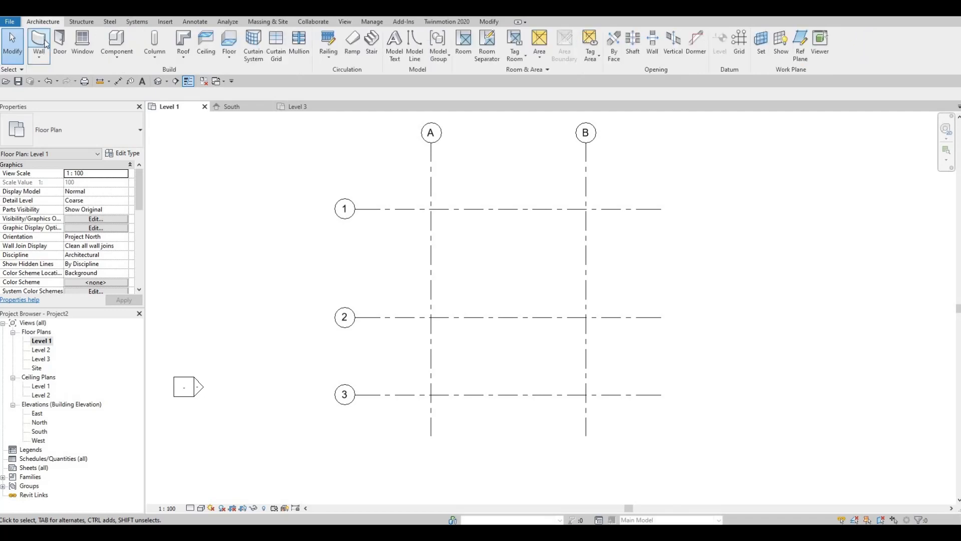
pyautogui.click(40, 40)
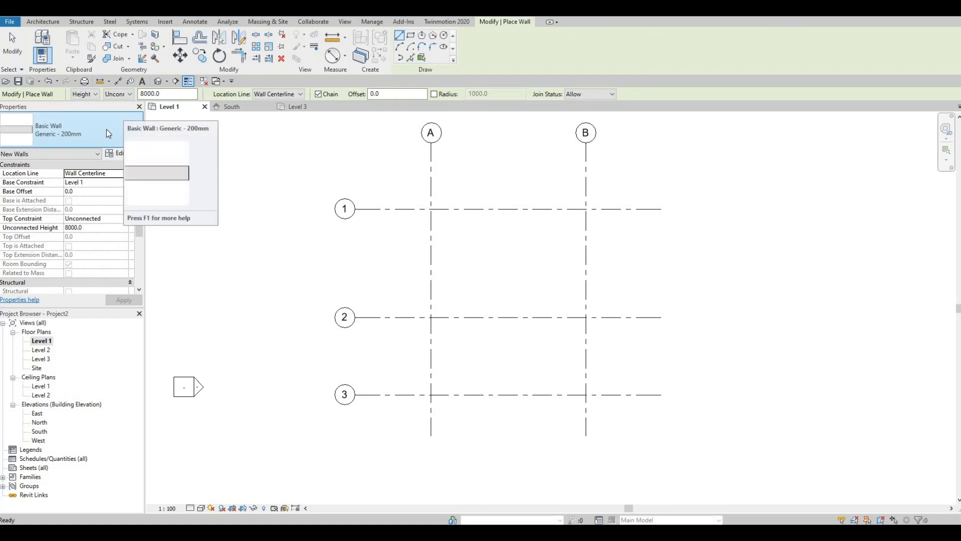
pyautogui.click(120, 156)
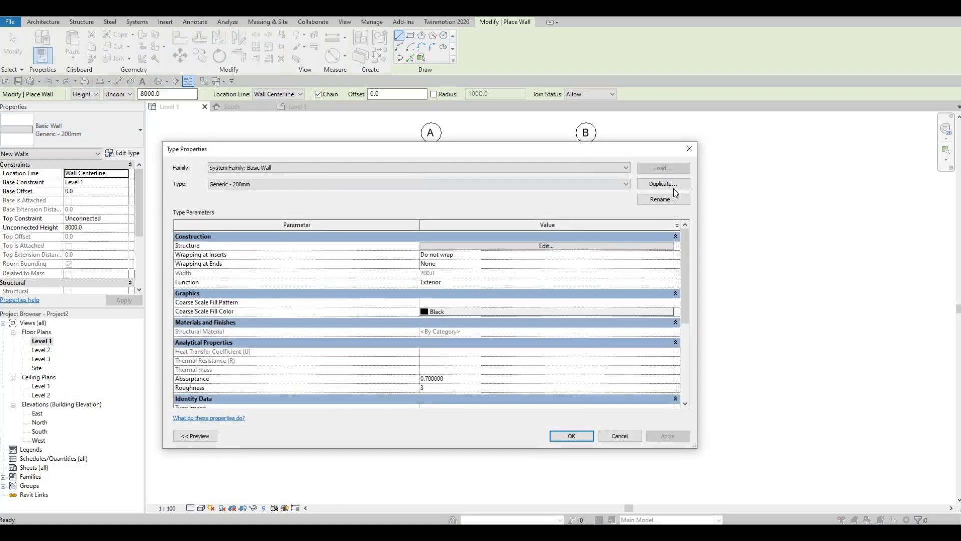
pyautogui.click(675, 184)
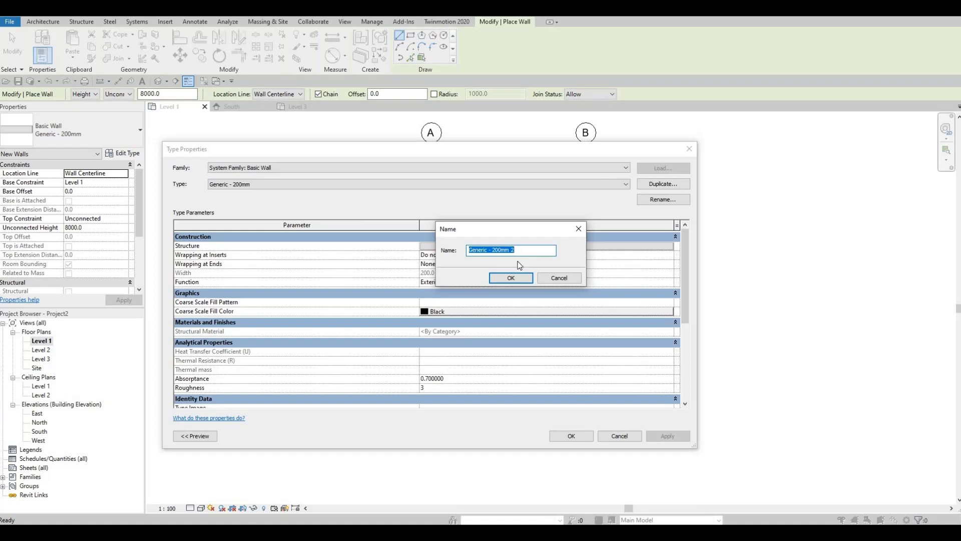
pyautogui.write('W')
pyautogui.press('BackSpace')
pyautogui.press('BackSpace')
pyautogui.write('E')
pyautogui.click(512, 282)
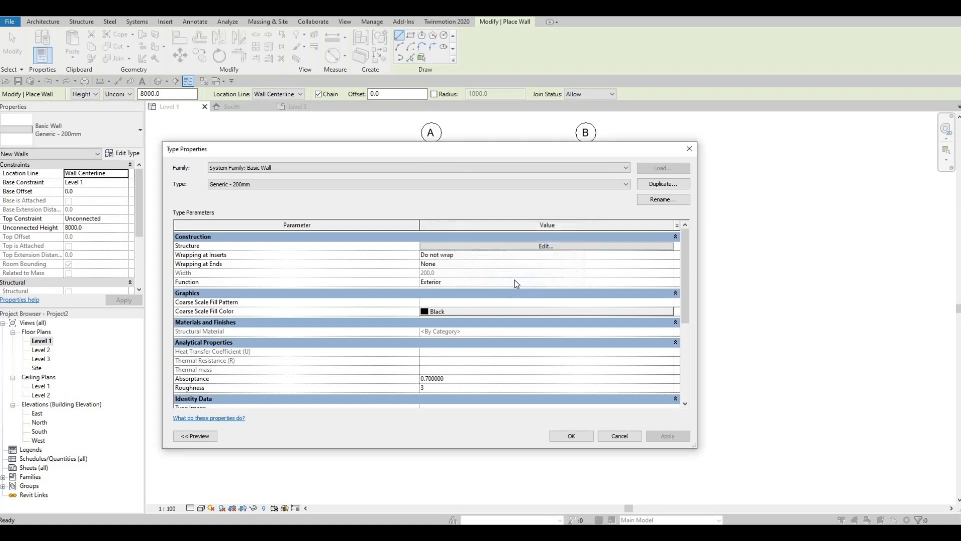
# Assign the Clad - White material to the structure layer of the Exterior Wall 1 type and accept the type changes
pyautogui.click(529, 248)
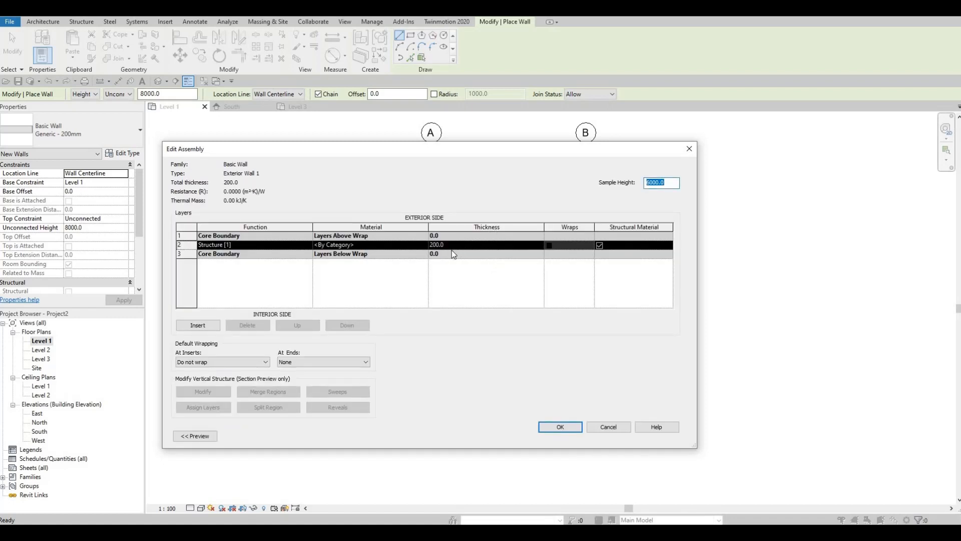
pyautogui.click(424, 245)
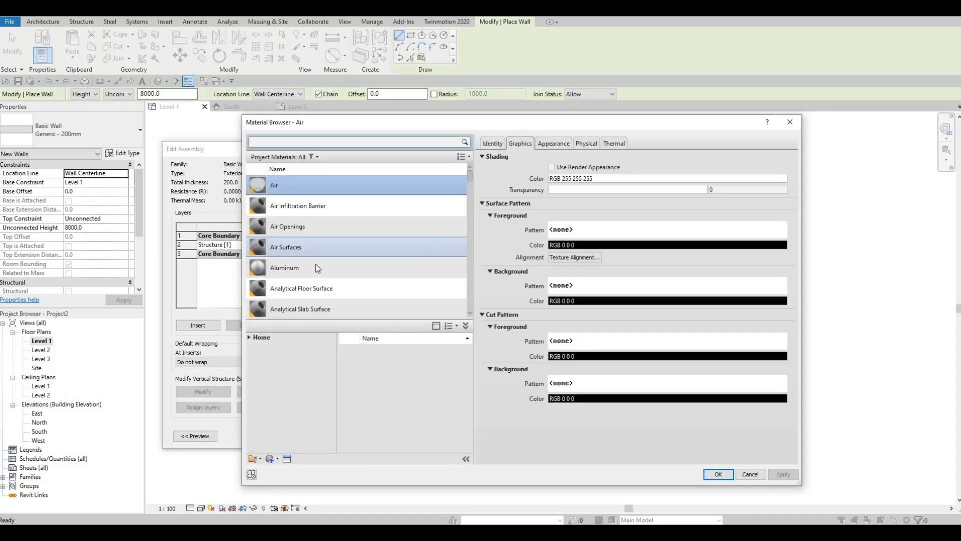
pyautogui.scroll(-3, 318, 265)
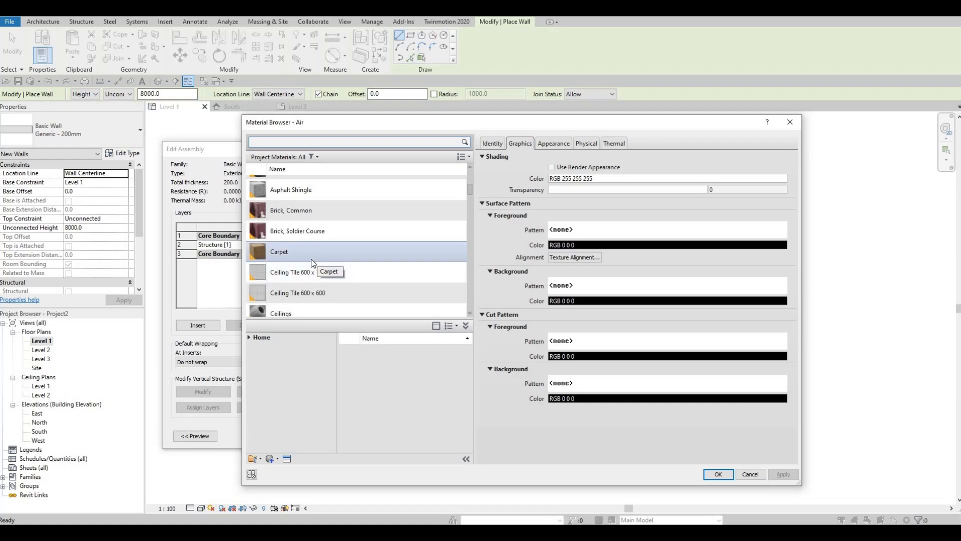
pyautogui.scroll(-1, 313, 263)
pyautogui.scroll(1, 309, 267)
pyautogui.scroll(1, 309, 267)
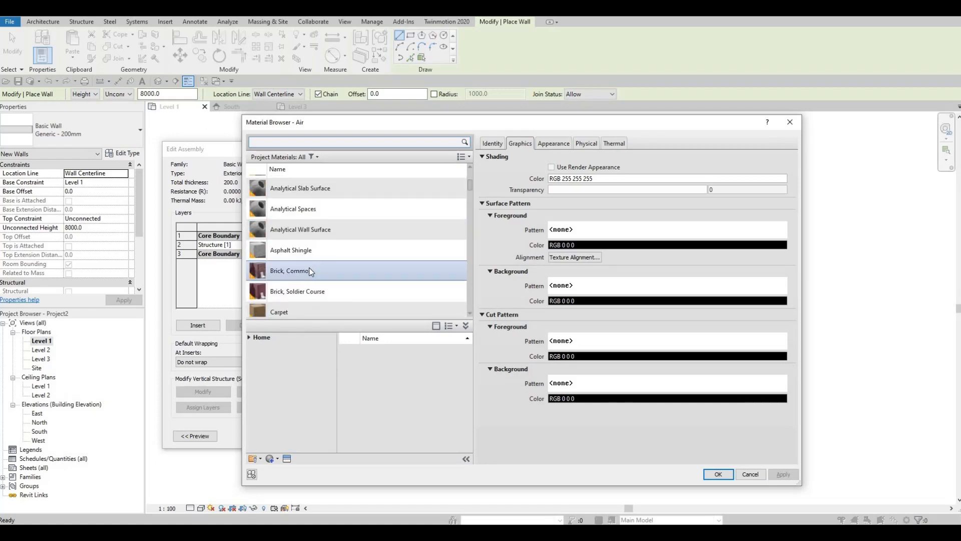
pyautogui.scroll(-2, 331, 269)
pyautogui.scroll(-1, 334, 270)
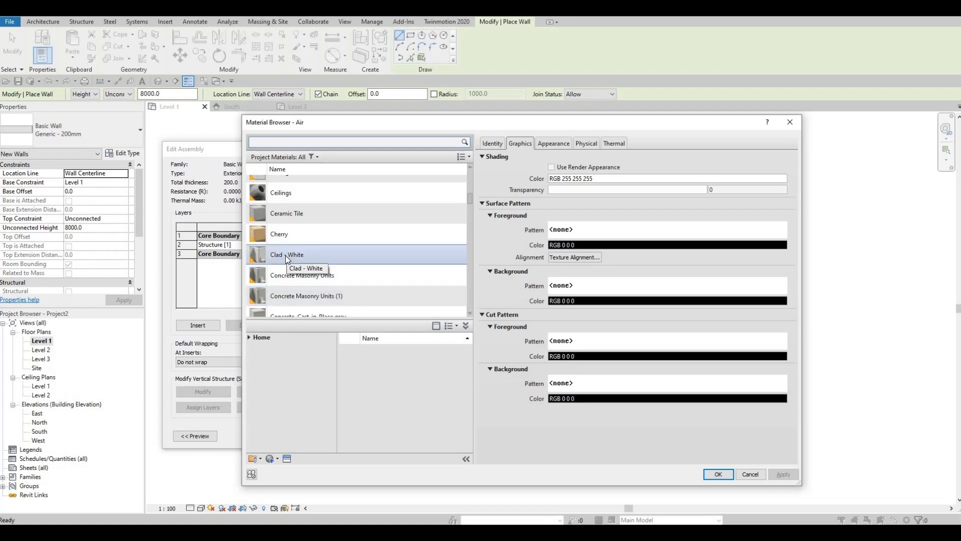
pyautogui.click(287, 256)
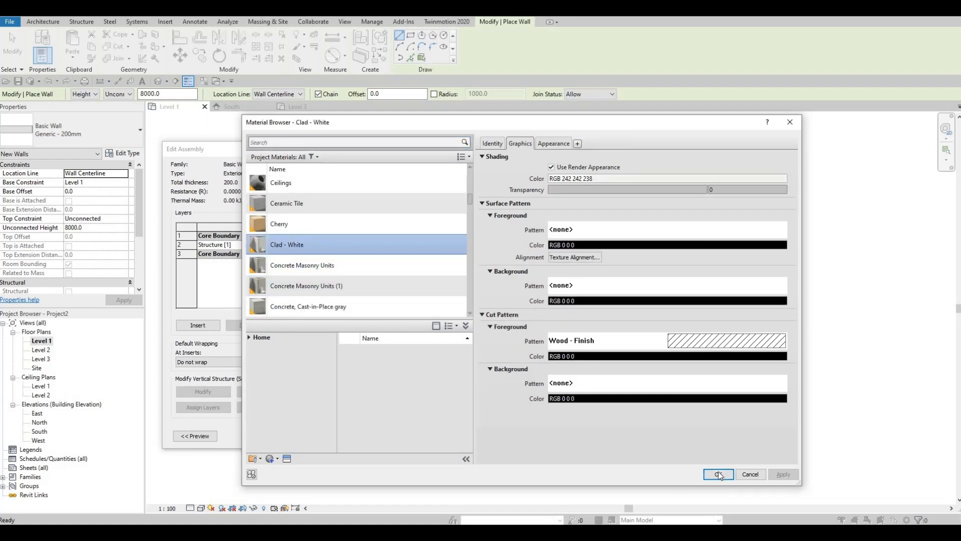
pyautogui.click(718, 474)
pyautogui.click(563, 426)
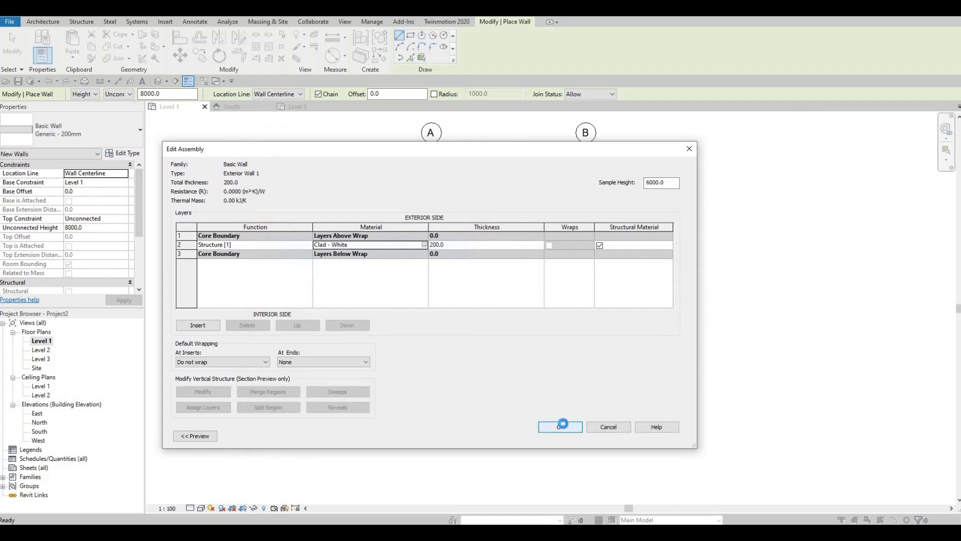
pyautogui.click(570, 436)
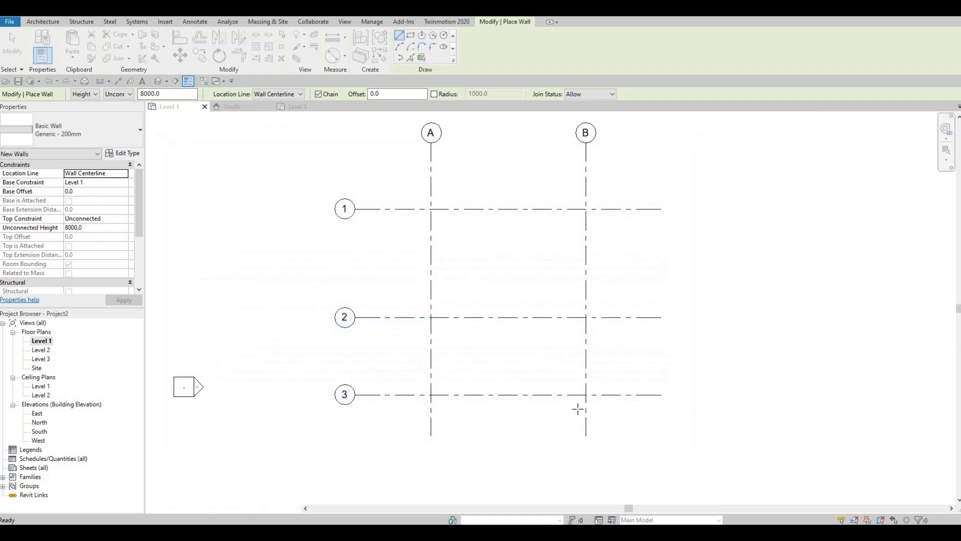
# Draw a rectangle of Exterior Wall 1 walls with height up to Level 2, from grid intersection A-1 to B-3
pyautogui.moveTo(575, 406); pyautogui.dragTo(519, 380, button='middle')
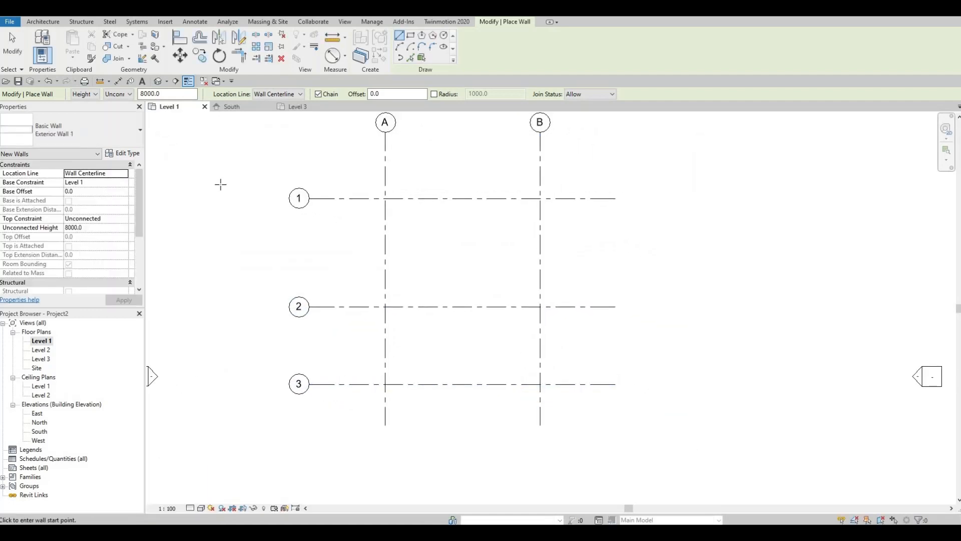
pyautogui.click(131, 95)
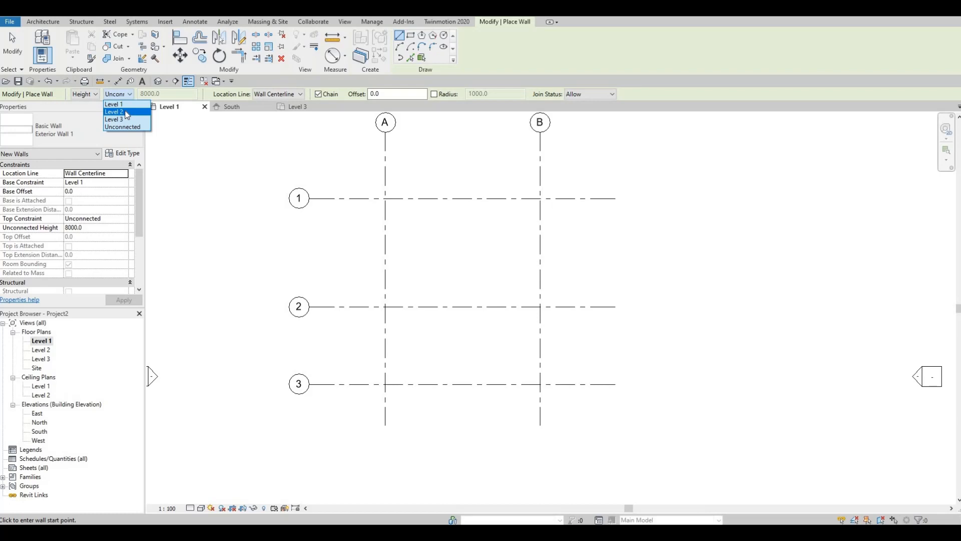
pyautogui.click(118, 112)
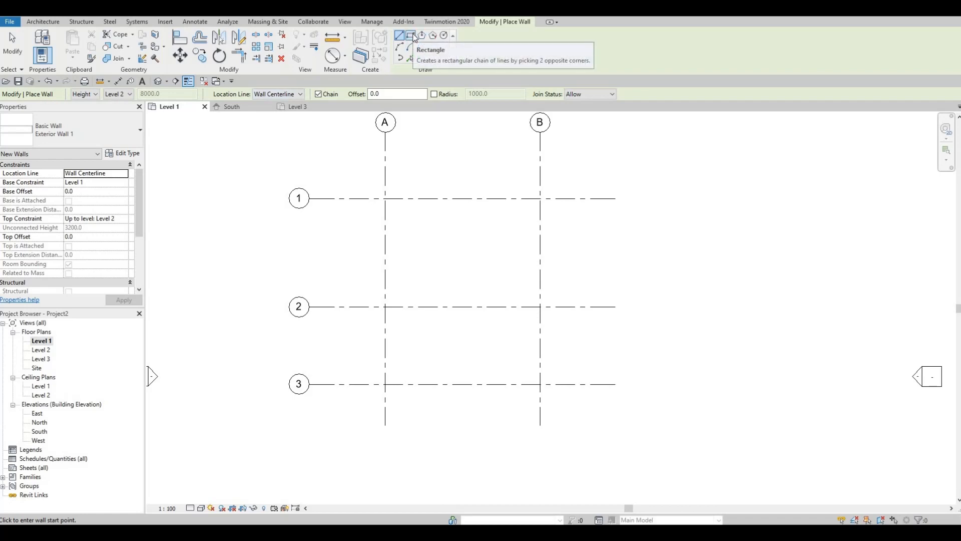
pyautogui.click(411, 36)
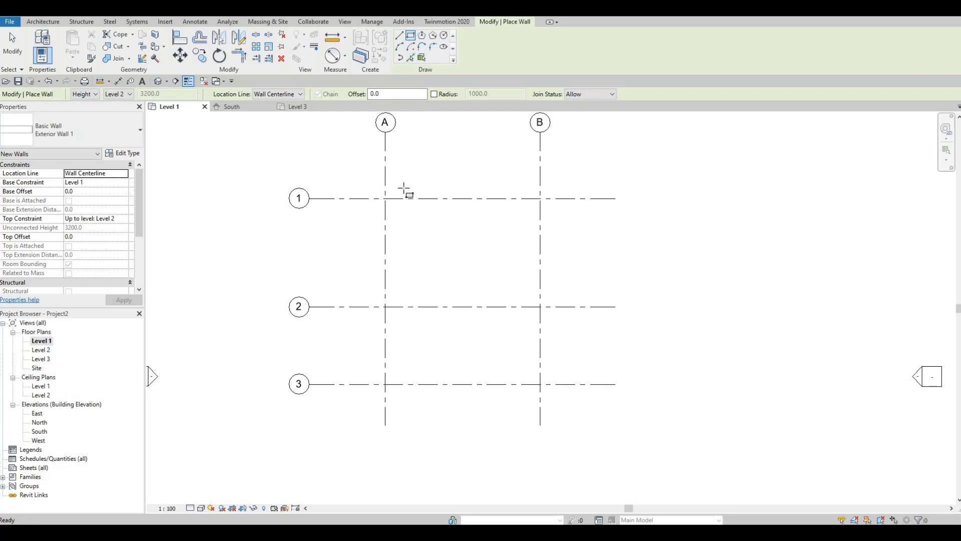
pyautogui.click(385, 198)
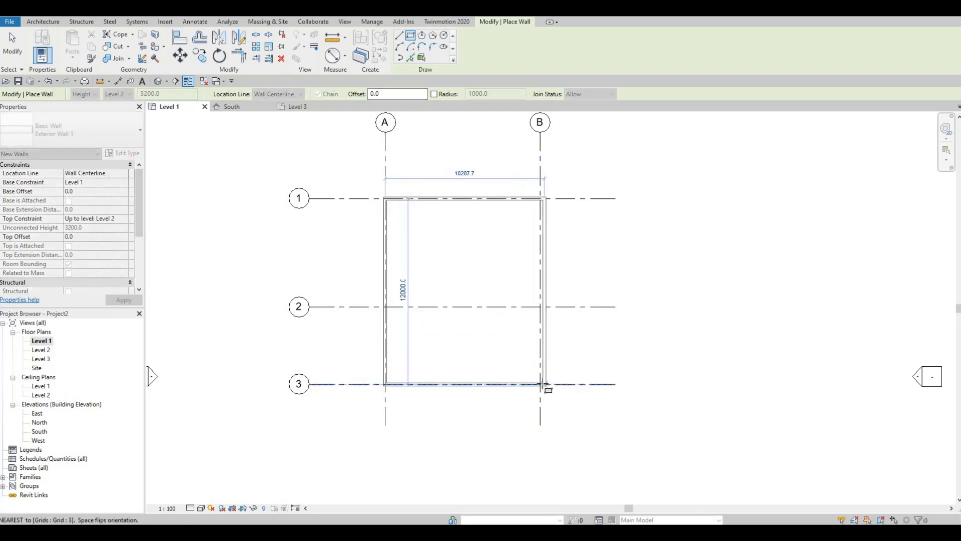
pyautogui.click(541, 384)
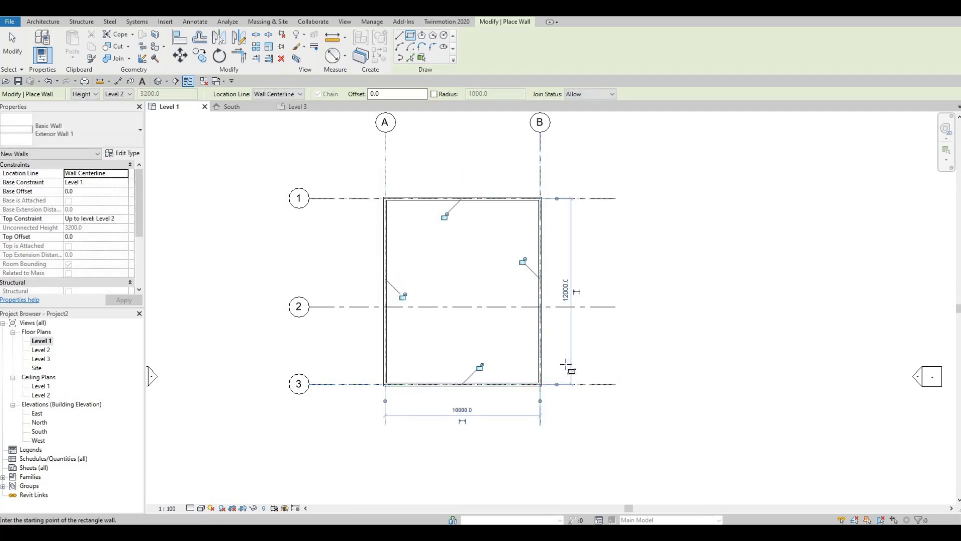
pyautogui.press('Escape')
pyautogui.moveTo(577, 366); pyautogui.dragTo(582, 329, button='middle')
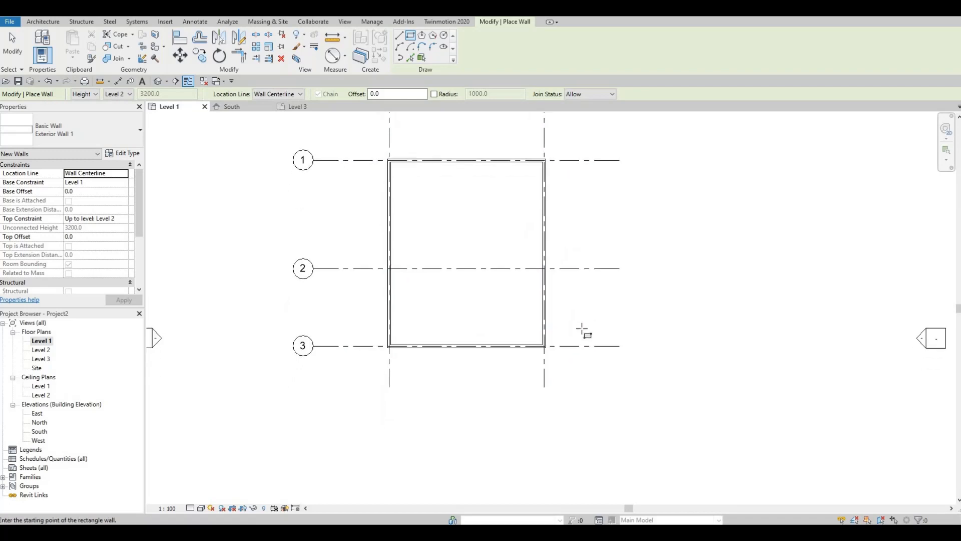
pyautogui.press('Escape')
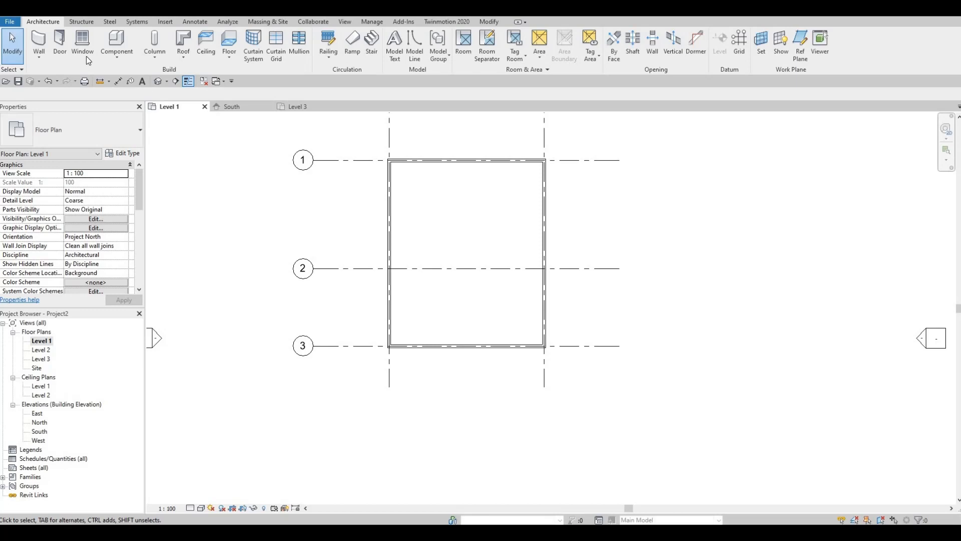
# Draw an Exterior Wall 1 wall about 7900 mm long on grid 2, starting at grid A and heading toward grid B
pyautogui.click(44, 43)
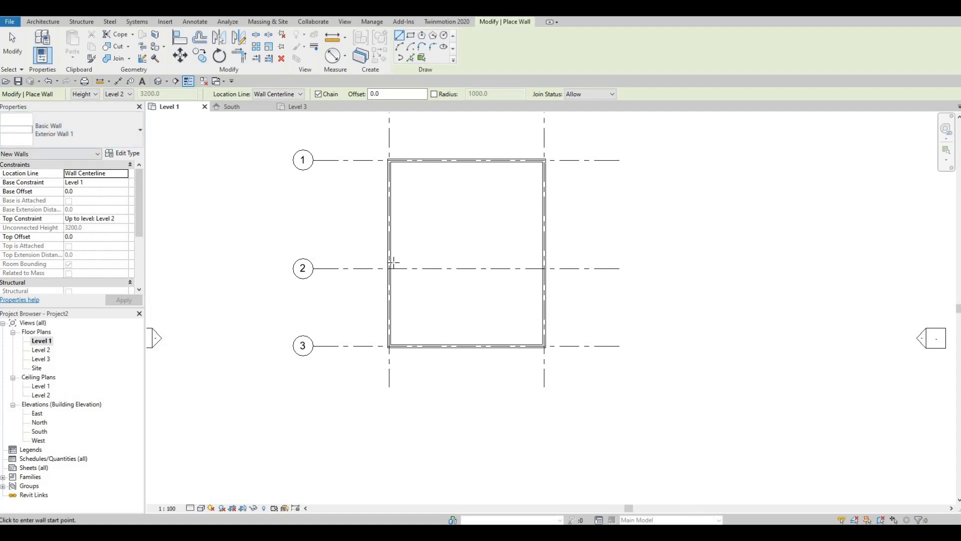
pyautogui.scroll(1, 444, 262)
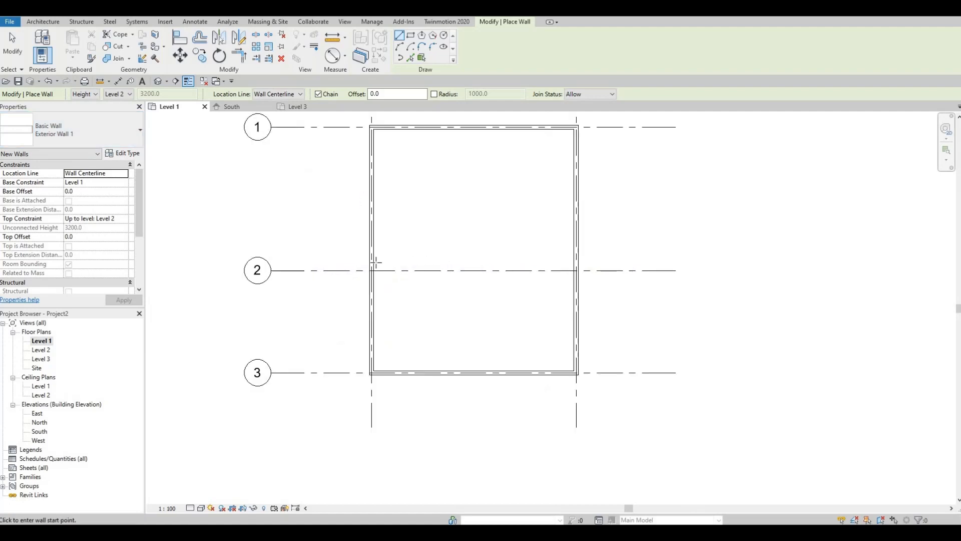
pyautogui.click(371, 270)
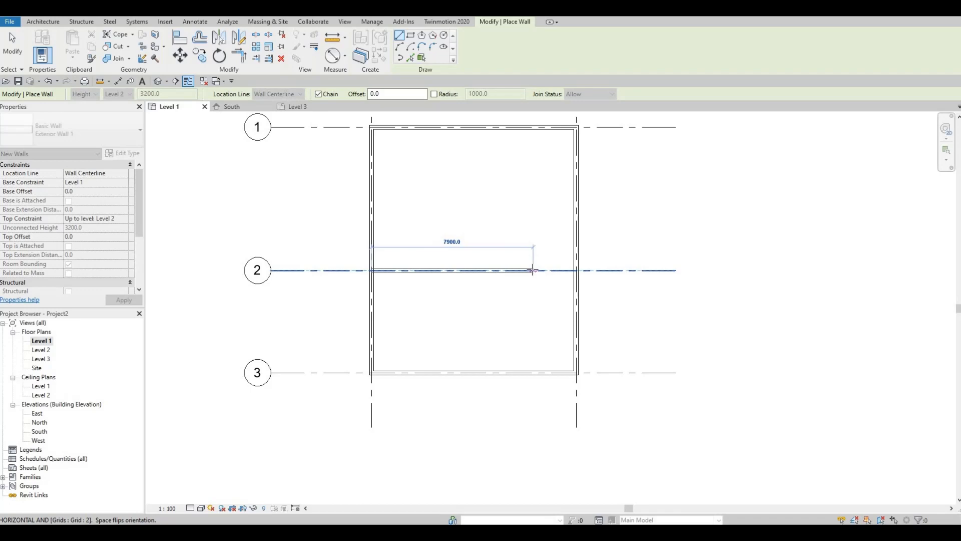
pyautogui.click(532, 270)
pyautogui.press('Escape')
pyautogui.press('Escape')
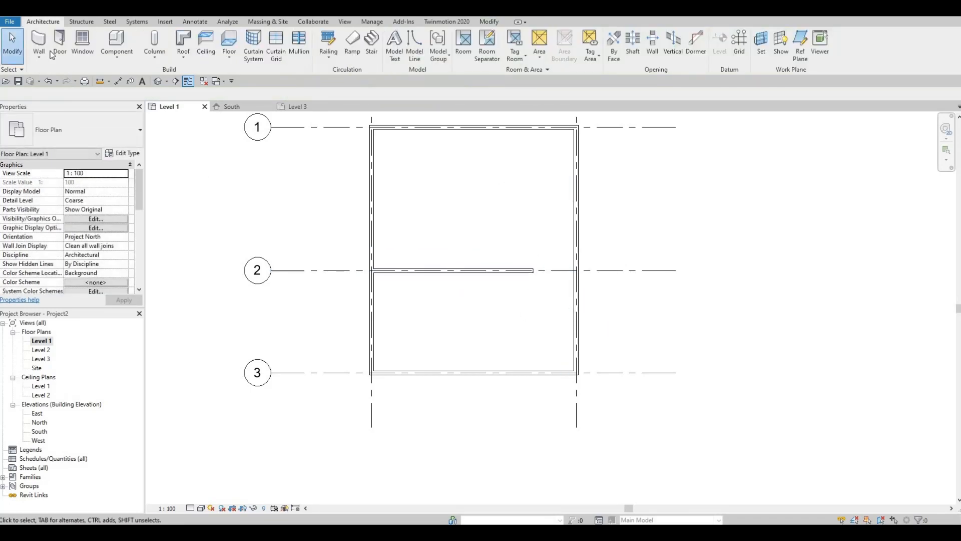
# Draw a perpendicular Exterior Wall 1 wall about 4200 mm long from the grid 3 wall toward the free end of the grid 2 wall
pyautogui.click(39, 42)
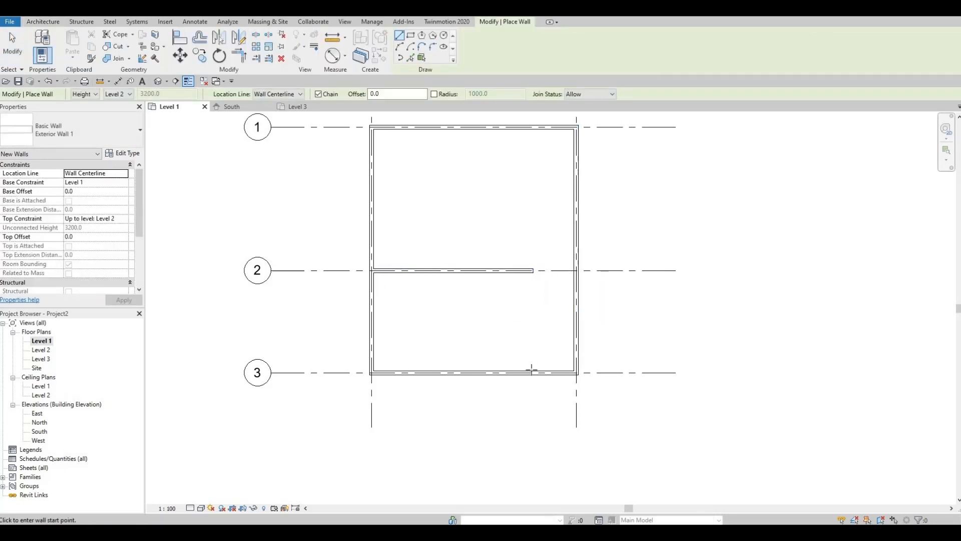
pyautogui.click(531, 371)
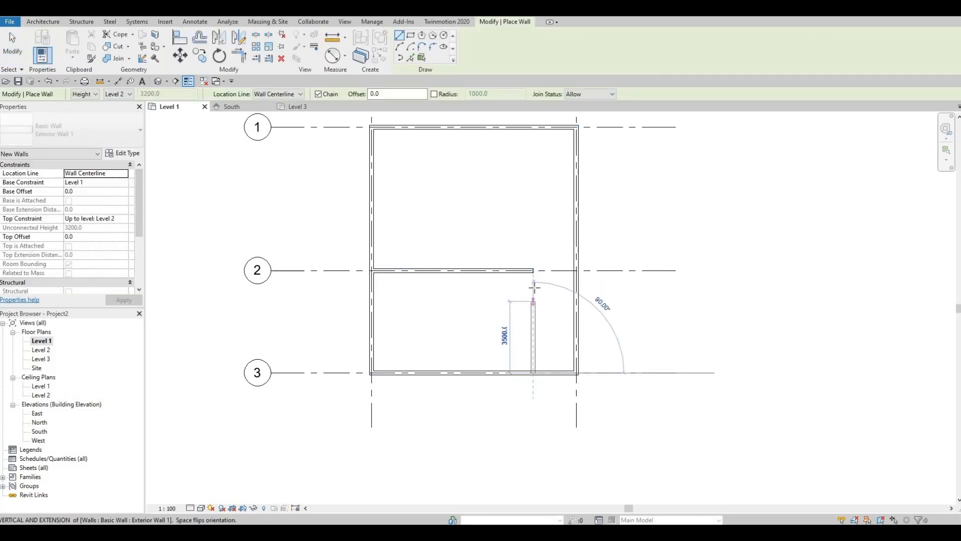
pyautogui.click(534, 286)
pyautogui.press('Escape')
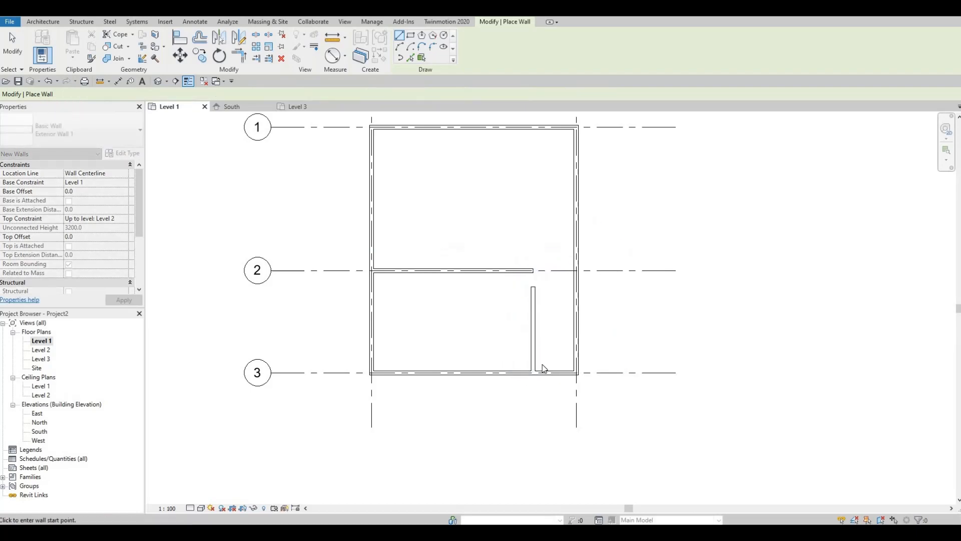
pyautogui.press('Escape')
# Set the distance from the new perpendicular wall to the exterior wall on grid B to 2400 mm
pyautogui.click(533, 345)
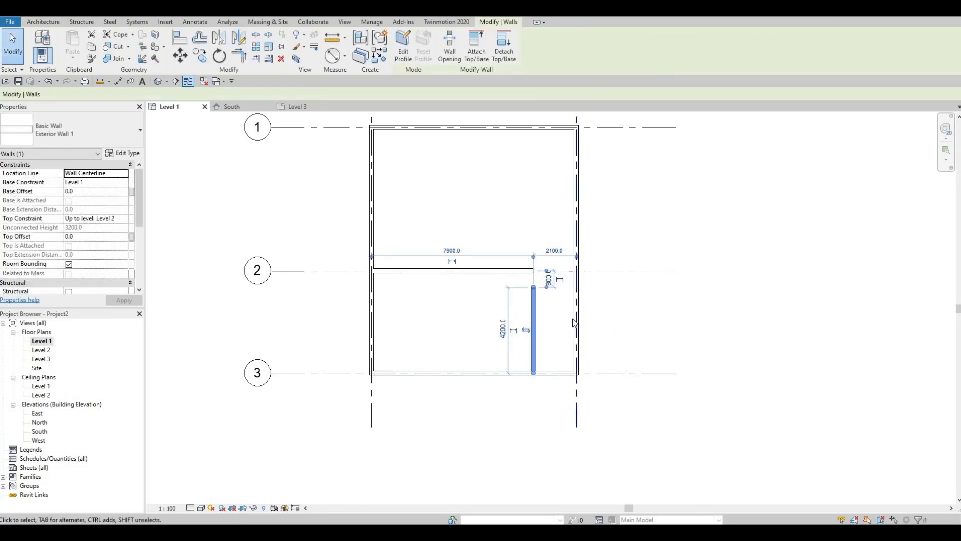
pyautogui.scroll(2, 575, 322)
pyautogui.scroll(2, 575, 321)
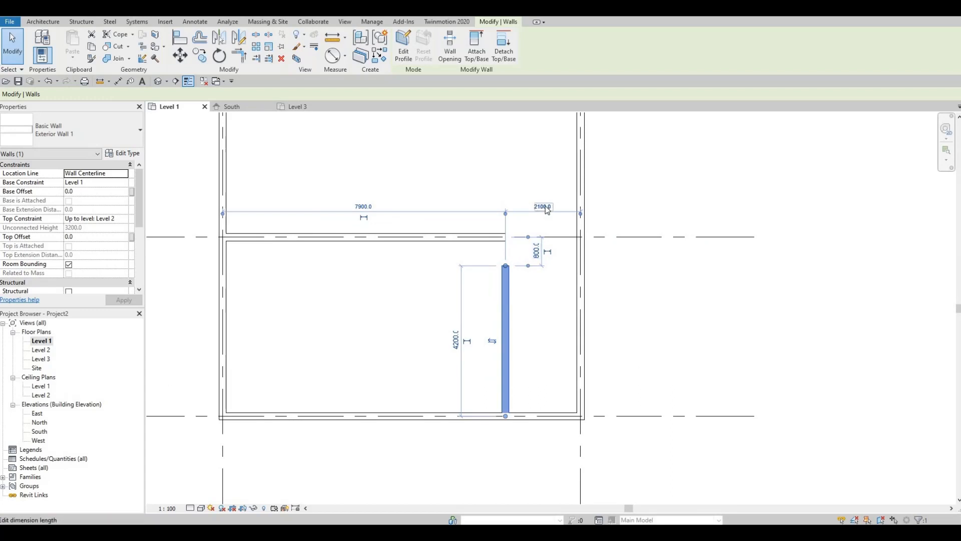
pyautogui.click(546, 208)
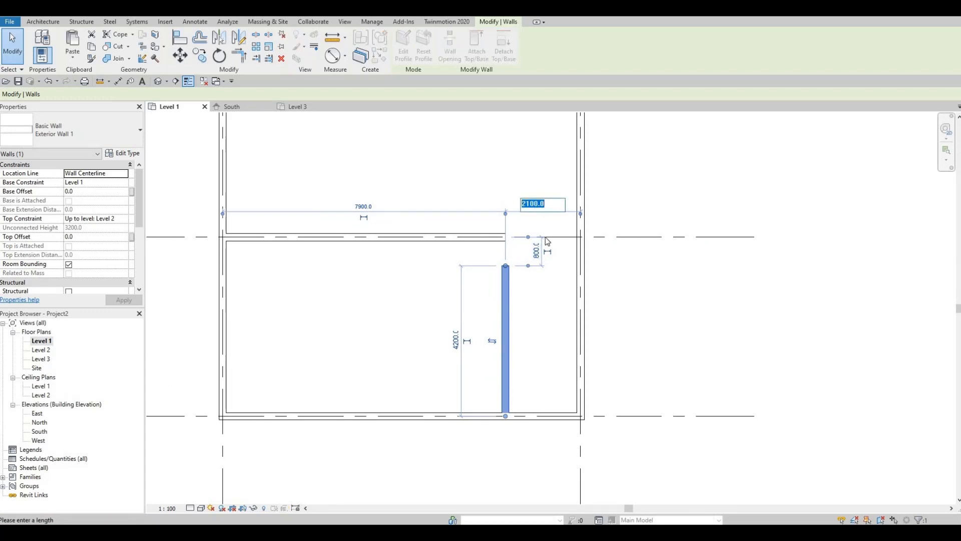
pyautogui.write('2400')
pyautogui.press('Return')
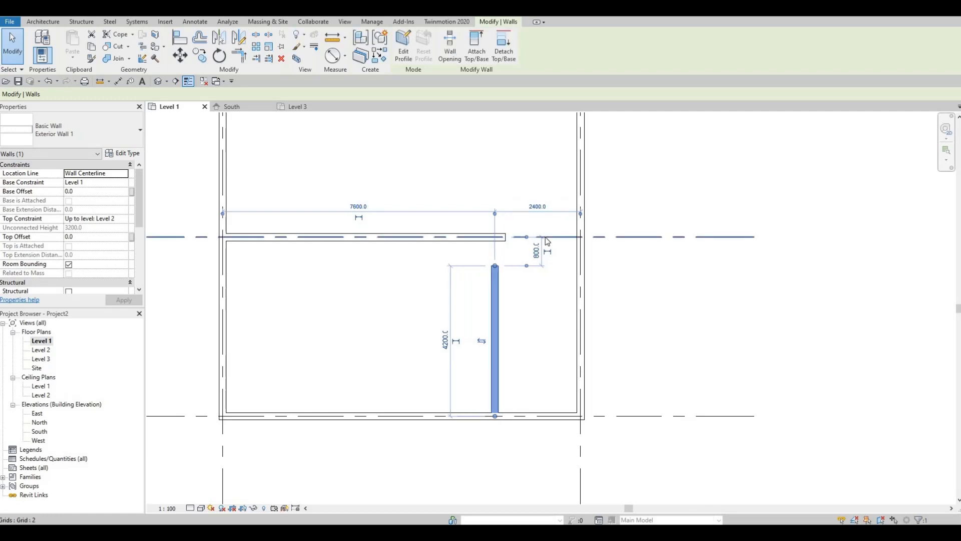
pyautogui.press('Escape')
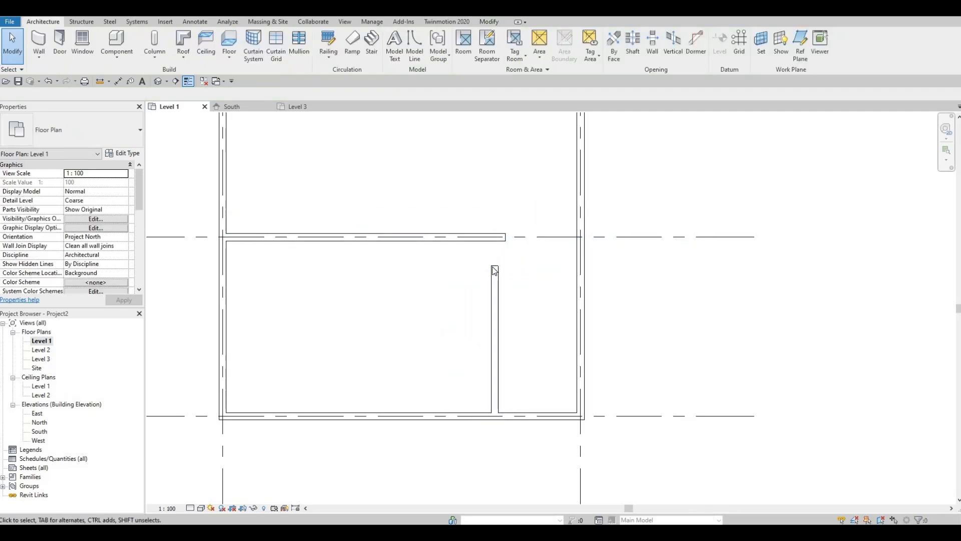
# Stretch the free end of the perpendicular wall to meet the wall on grid 2
pyautogui.click(495, 270)
pyautogui.moveTo(494, 266); pyautogui.dragTo(499, 238)
pyautogui.click(515, 302)
# Trim the grid 2 wall and the perpendicular wall to a clean corner with Trim/Extend to Corner
pyautogui.click(476, 24)
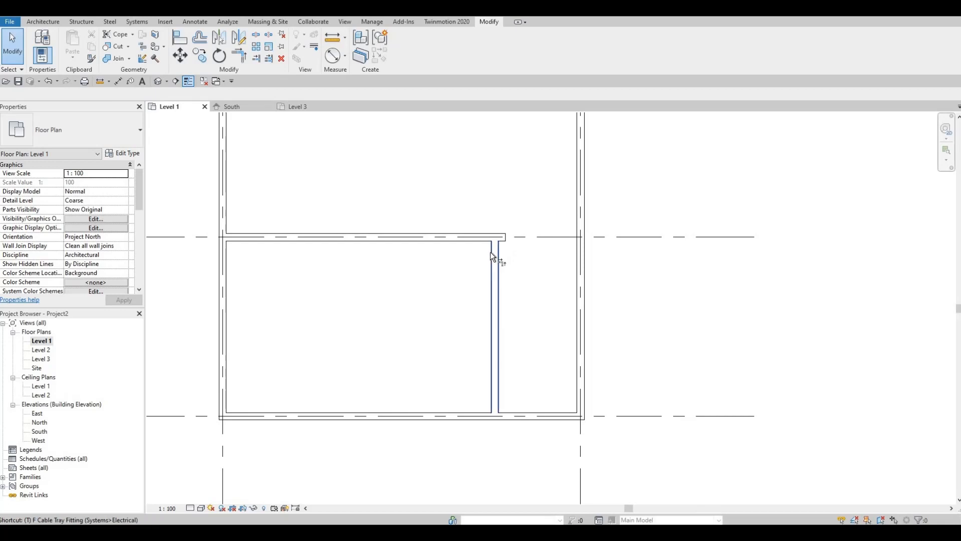
pyautogui.press('t')
pyautogui.press('r')
pyautogui.click(486, 239)
pyautogui.click(493, 291)
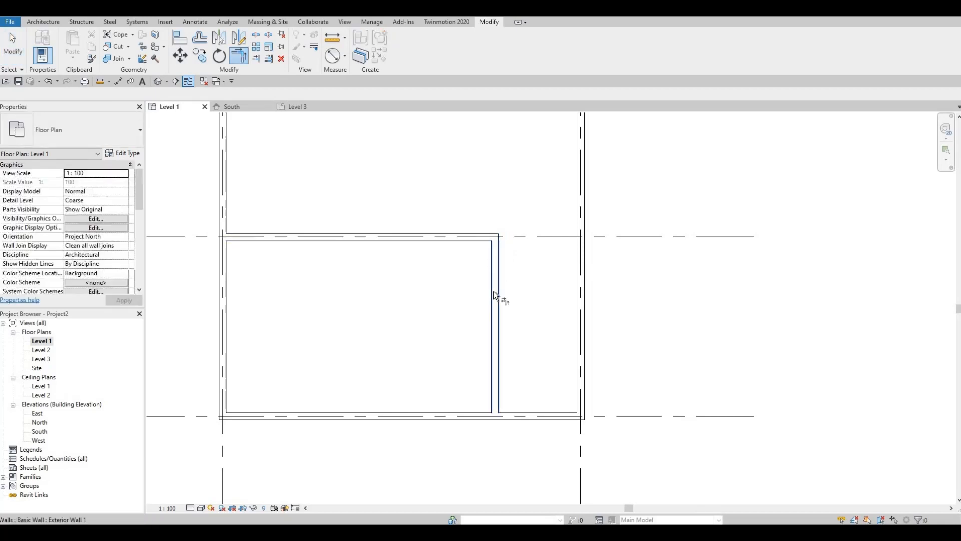
pyautogui.press('Escape')
pyautogui.press('Escape')
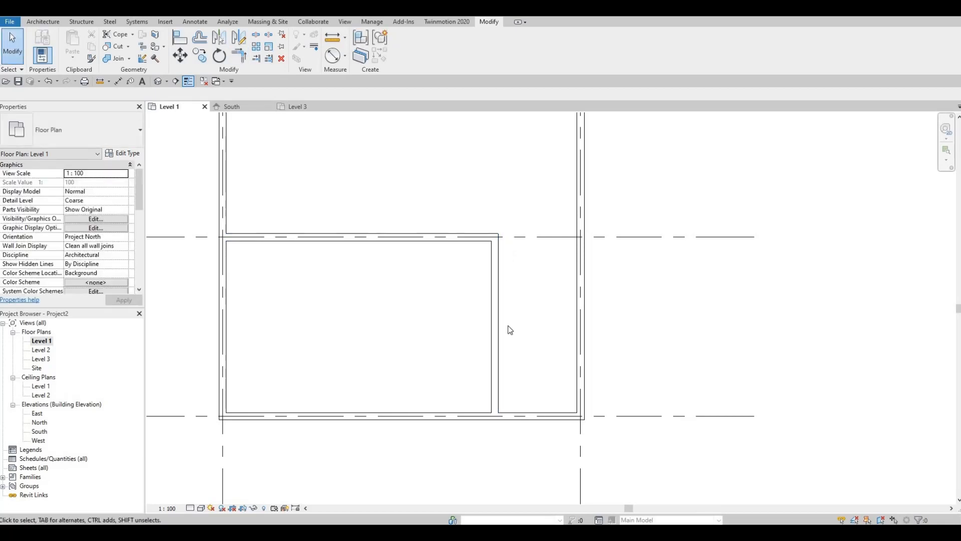
# Start a new wall and duplicate the Exterior Wall 1 type as Interior Wall 1
pyautogui.moveTo(500, 266); pyautogui.dragTo(502, 278, button='middle')
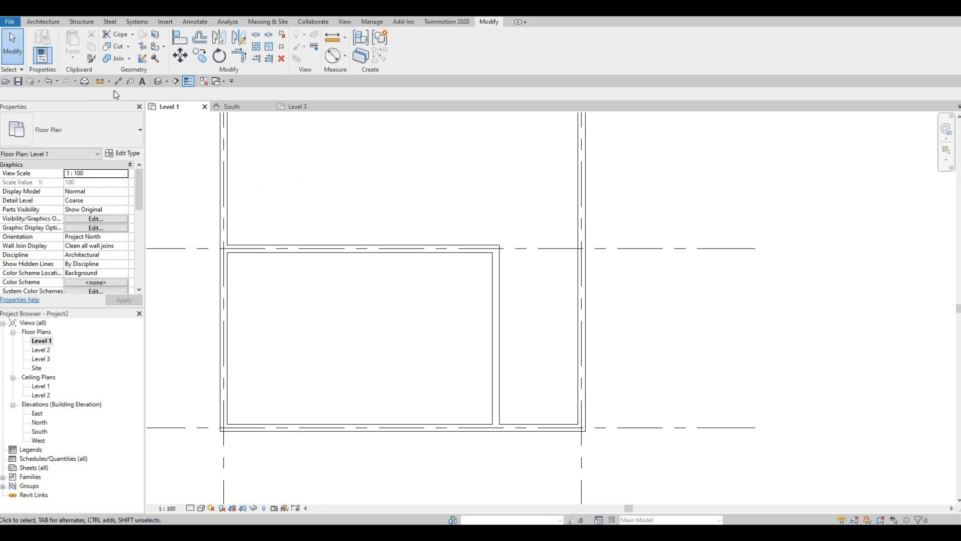
pyautogui.click(43, 22)
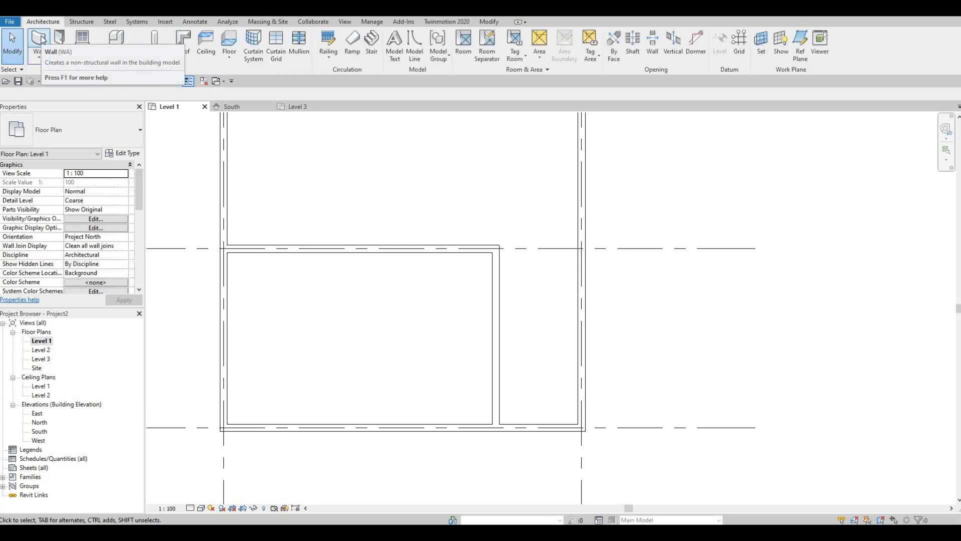
pyautogui.click(40, 39)
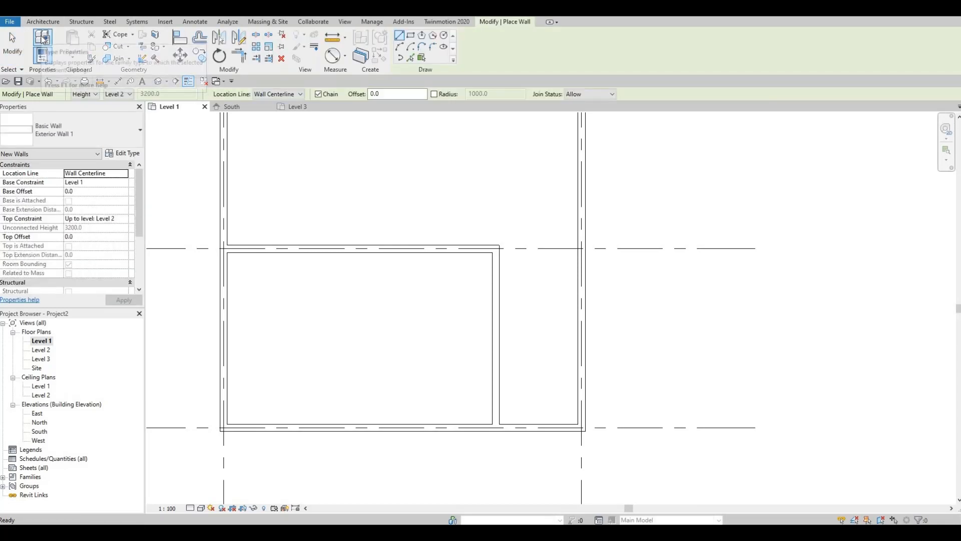
pyautogui.click(124, 155)
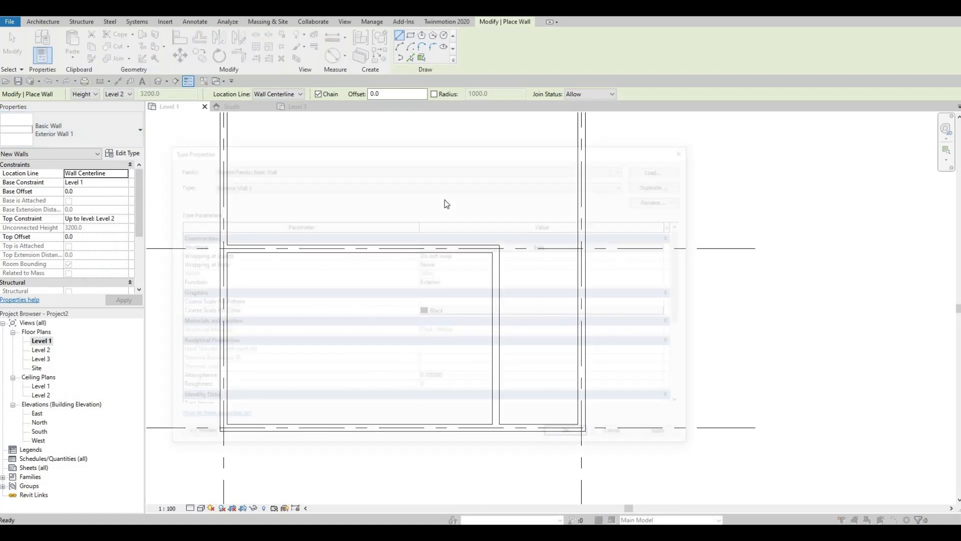
pyautogui.click(663, 184)
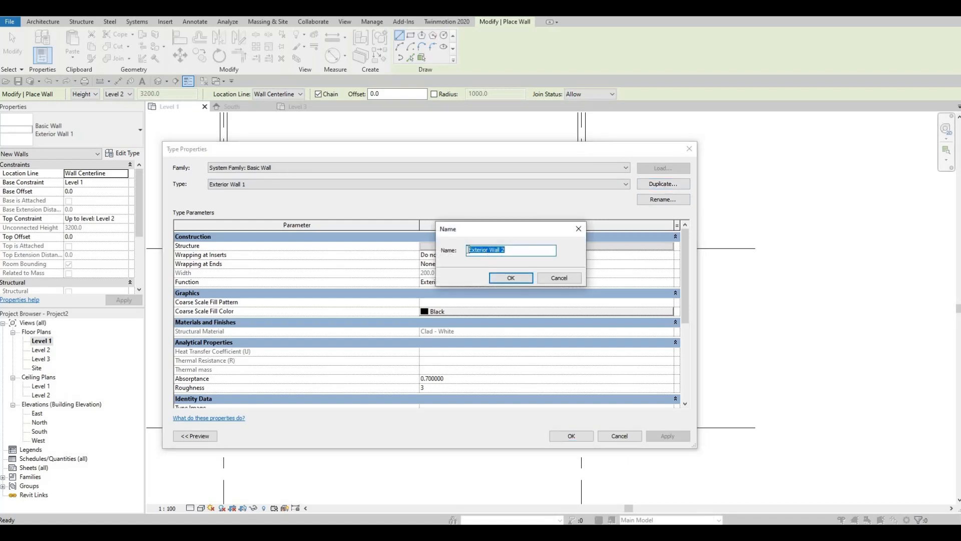
pyautogui.doubleClick(470, 250)
pyautogui.write('In')
pyautogui.click(518, 279)
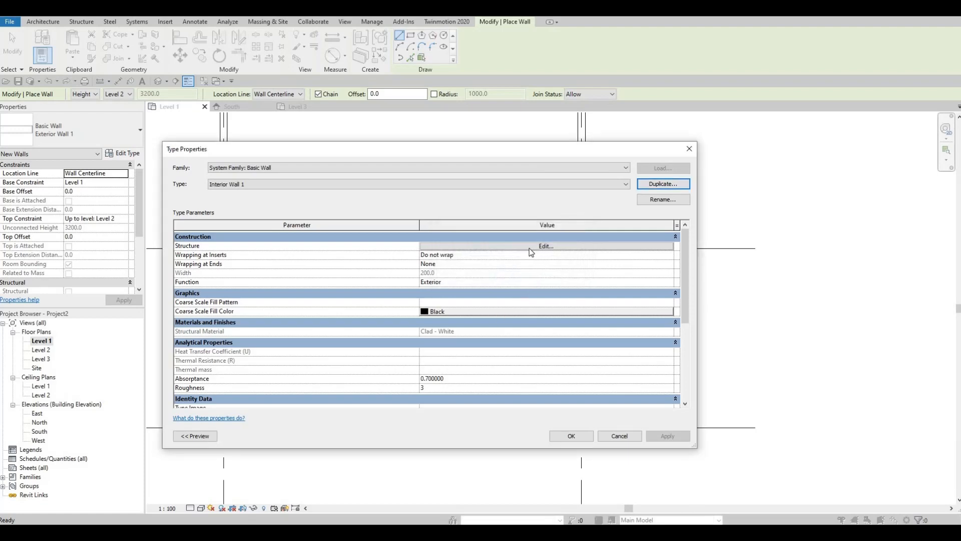
# Give the Interior Wall 1 structure layer a thickness of 100 mm and the Concrete Masonry Units material, and accept the type changes
pyautogui.click(529, 247)
pyautogui.click(471, 246)
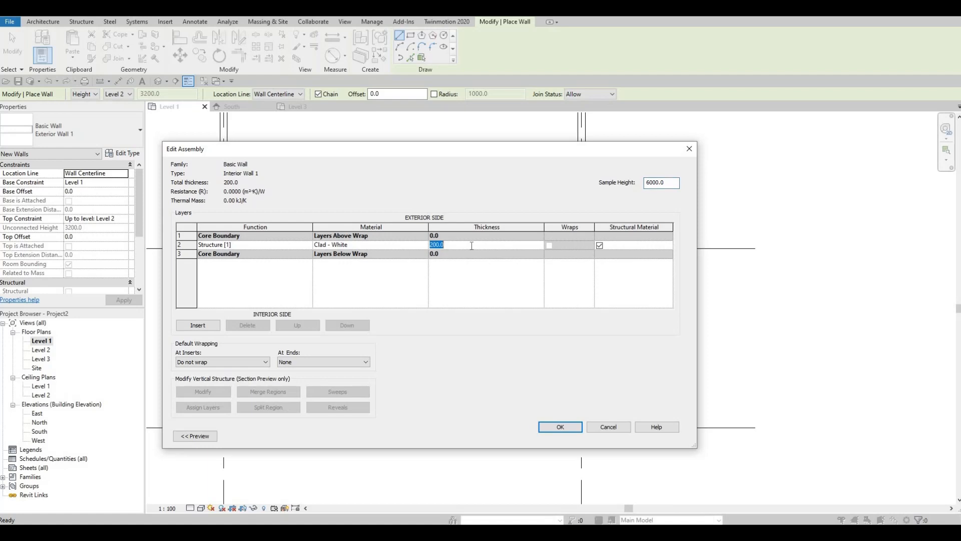
pyautogui.write('100')
pyautogui.click(401, 245)
pyautogui.click(424, 245)
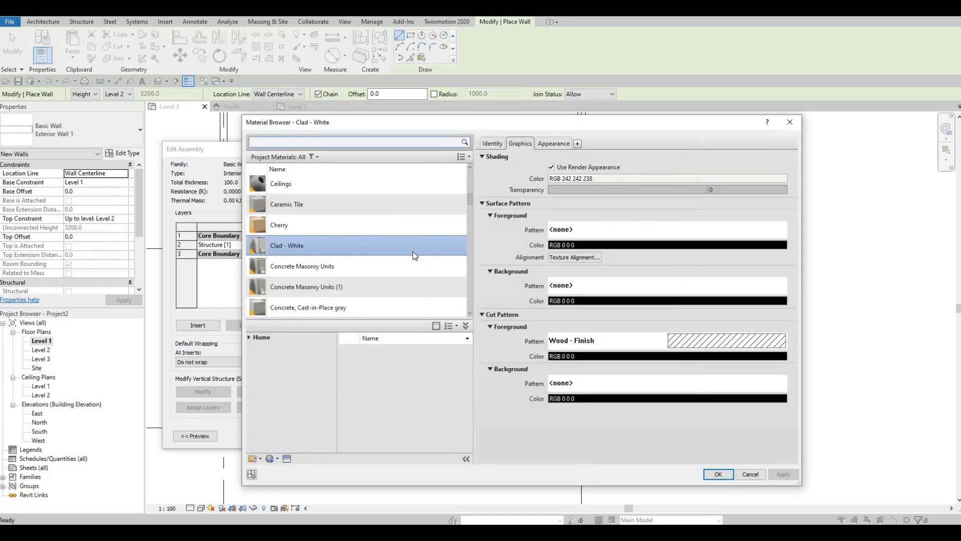
pyautogui.scroll(-3, 400, 265)
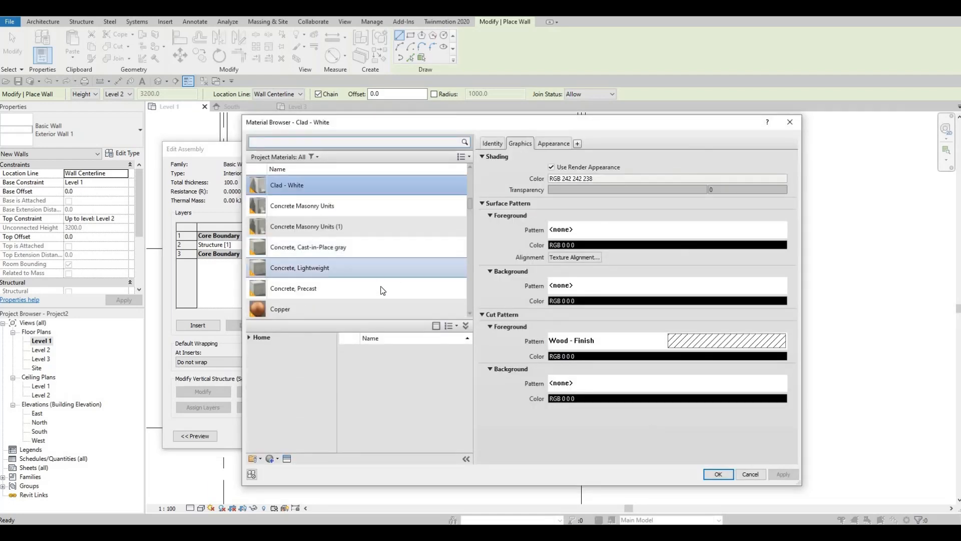
pyautogui.scroll(1, 377, 284)
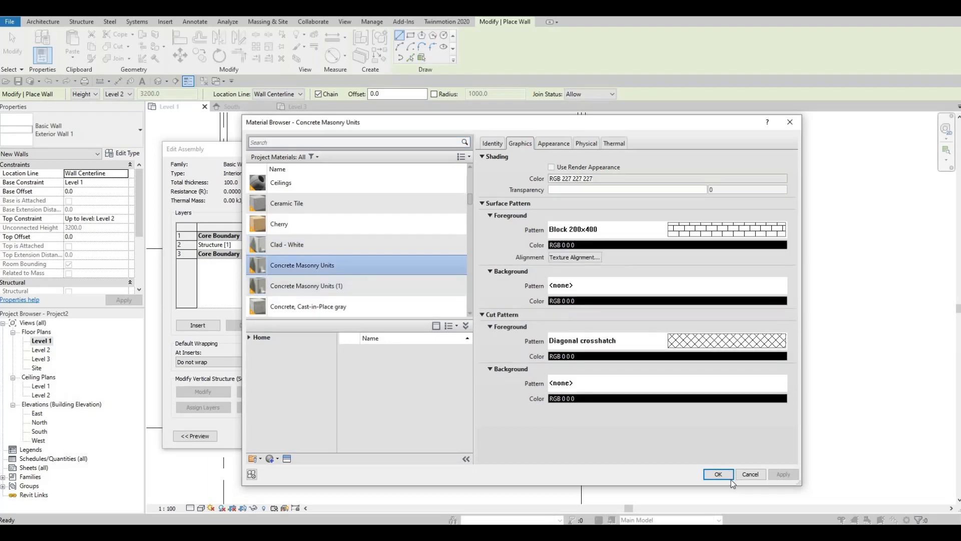
pyautogui.click(717, 474)
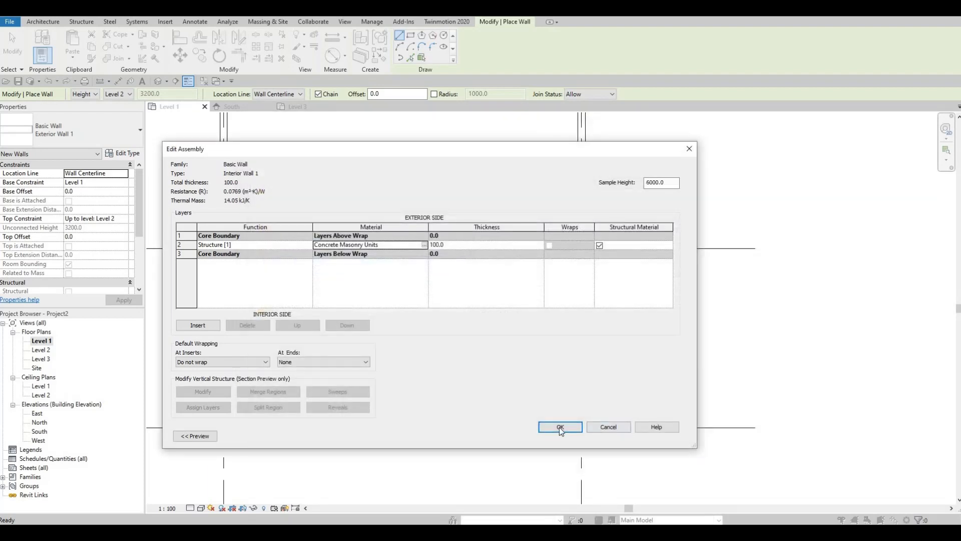
pyautogui.click(560, 428)
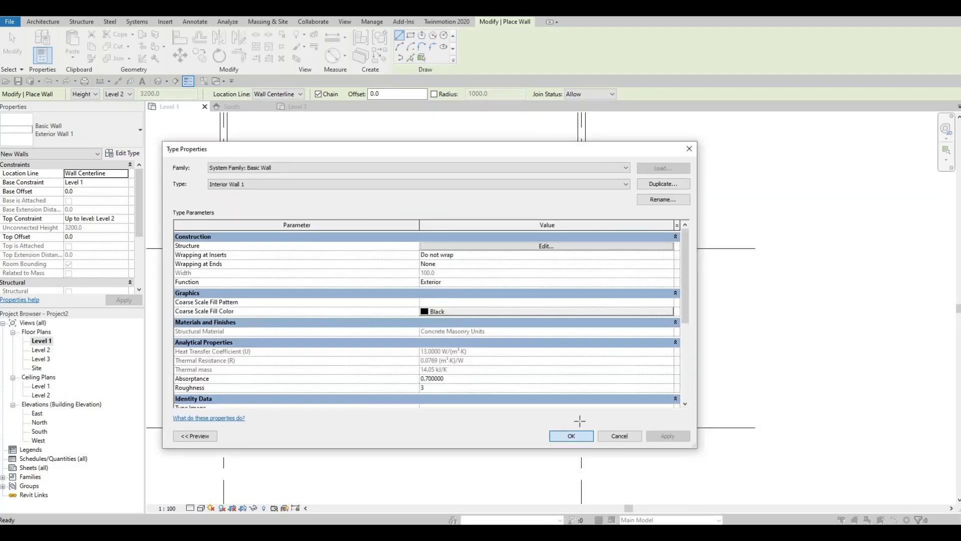
pyautogui.click(555, 436)
# Draw an Interior Wall 1 wall from the grid 2 wall, just on the grid A side of its corner, straight up to the grid 1 wall
pyautogui.moveTo(515, 269); pyautogui.dragTo(466, 354, button='middle')
pyautogui.scroll(-2, 486, 271)
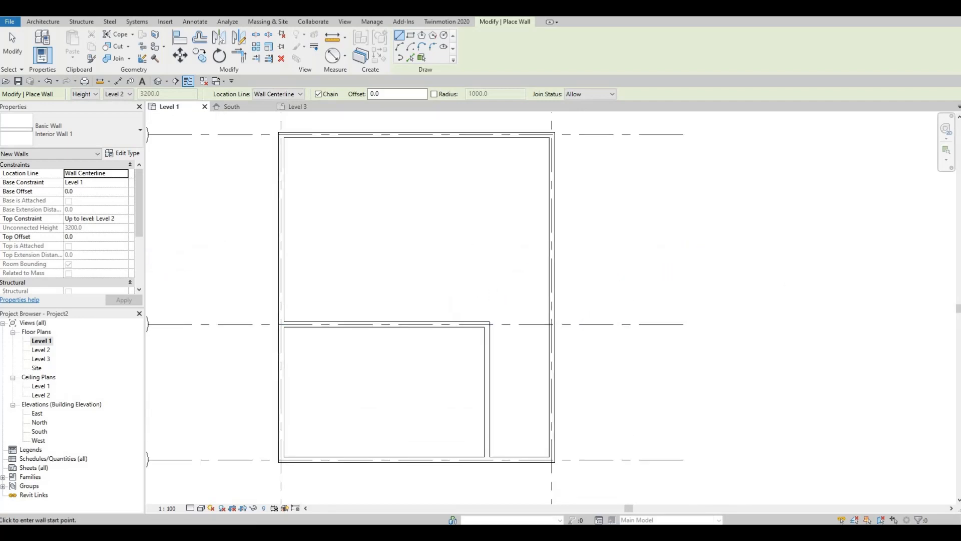
pyautogui.click(466, 317)
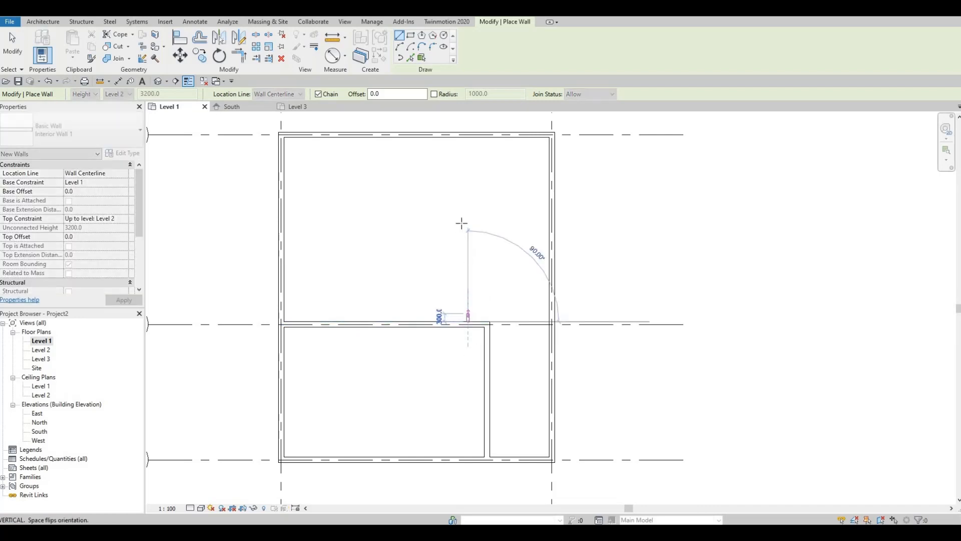
pyautogui.click(470, 138)
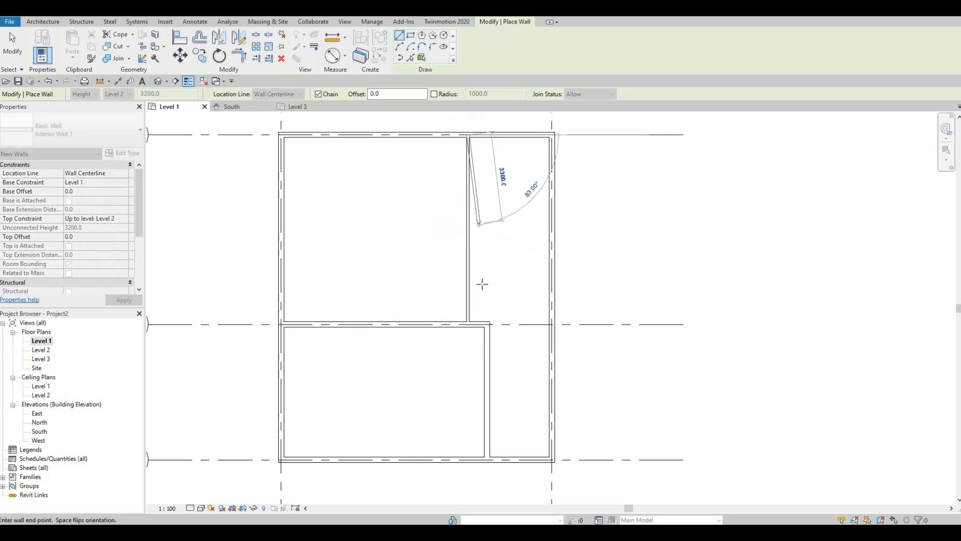
pyautogui.press('Escape')
# Draw a short horizontal Interior Wall 1 wall from the vertical interior wall toward grid A, a little above grid 2, ending mid-room
pyautogui.moveTo(403, 314); pyautogui.dragTo(456, 204, button='middle')
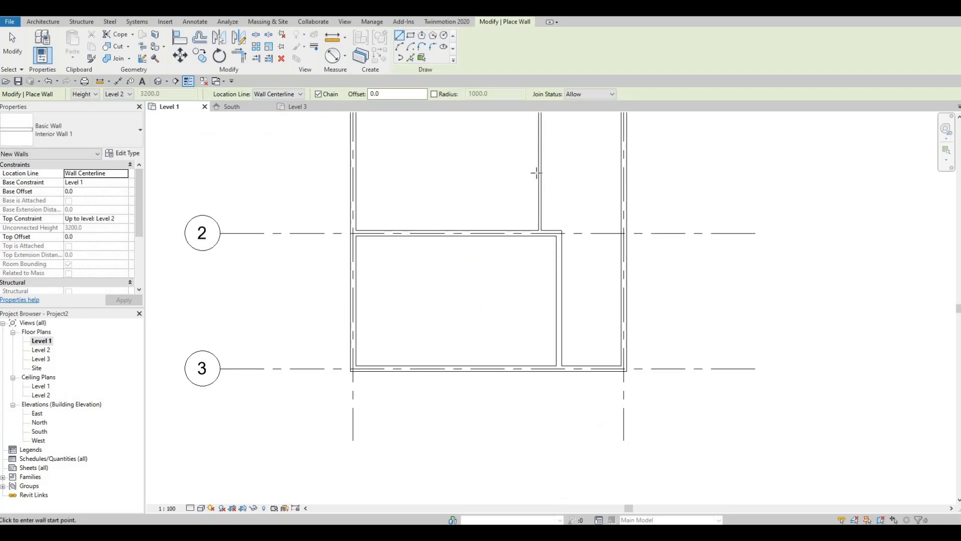
pyautogui.click(449, 176)
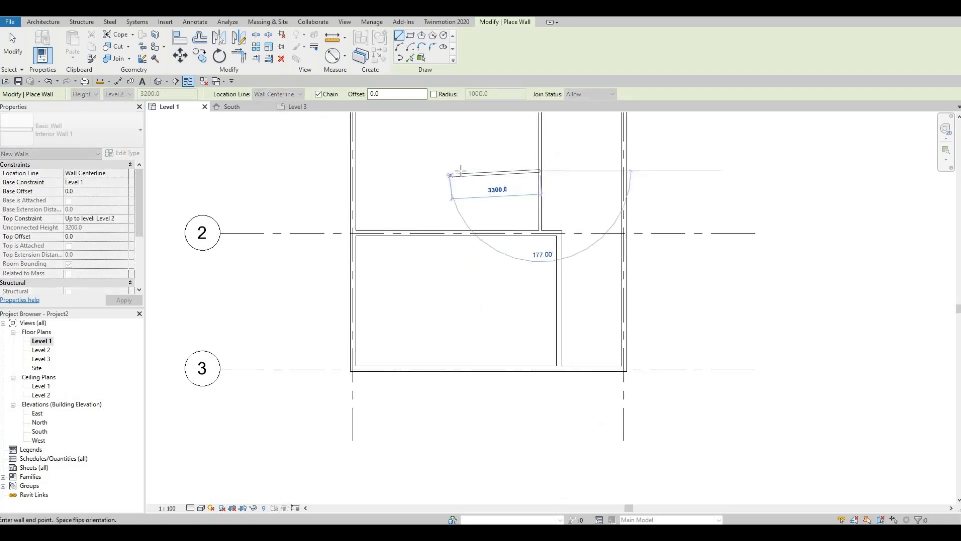
pyautogui.click(461, 172)
pyautogui.press('Escape')
pyautogui.press('Escape')
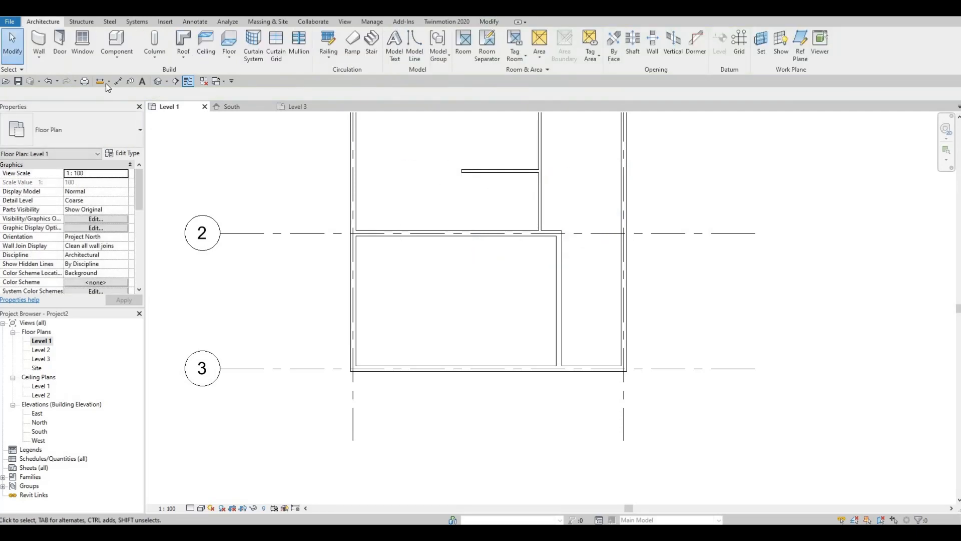
# Draw a short vertical Interior Wall 1 wall up from the grid 2 wall, on the grid A side of the horizontal stub wall's free end
pyautogui.click(39, 44)
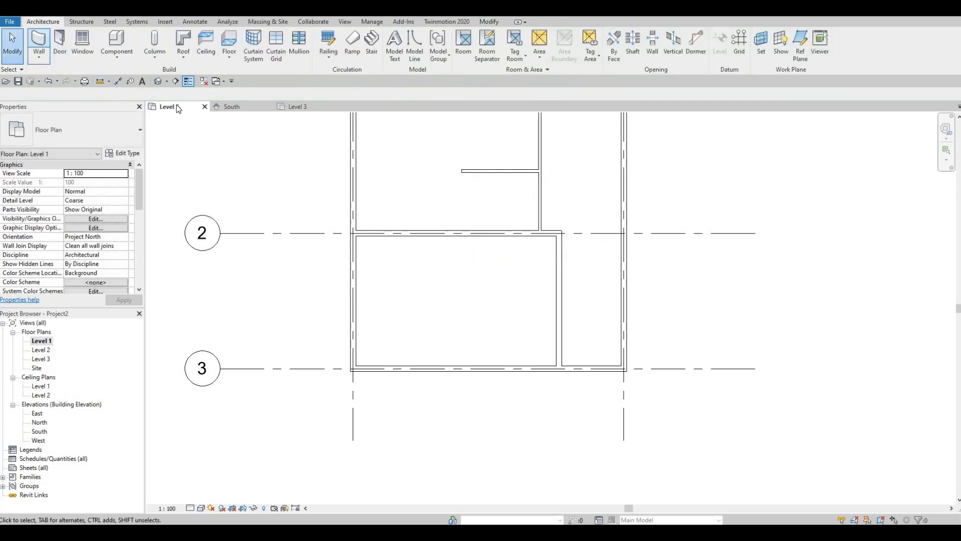
pyautogui.click(413, 232)
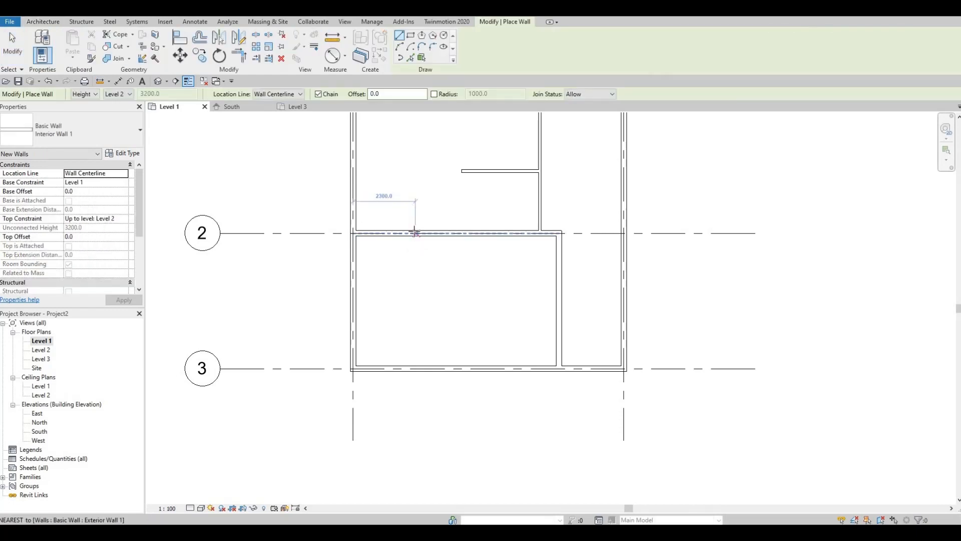
pyautogui.click(412, 185)
pyautogui.press('Escape')
pyautogui.press('Escape')
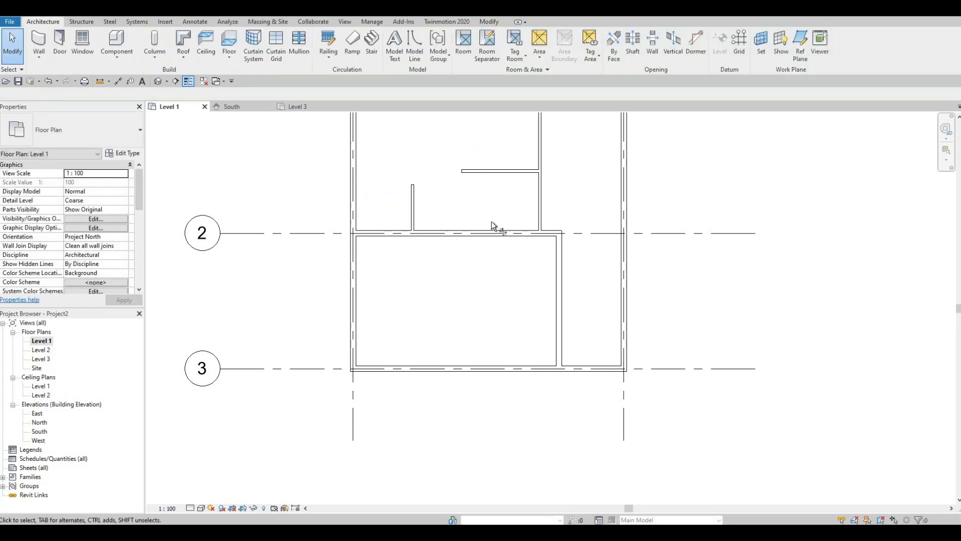
# Trim and extend the short vertical wall and the horizontal stub wall to meet in a corner
pyautogui.press('t')
pyautogui.press('r')
pyautogui.click(413, 199)
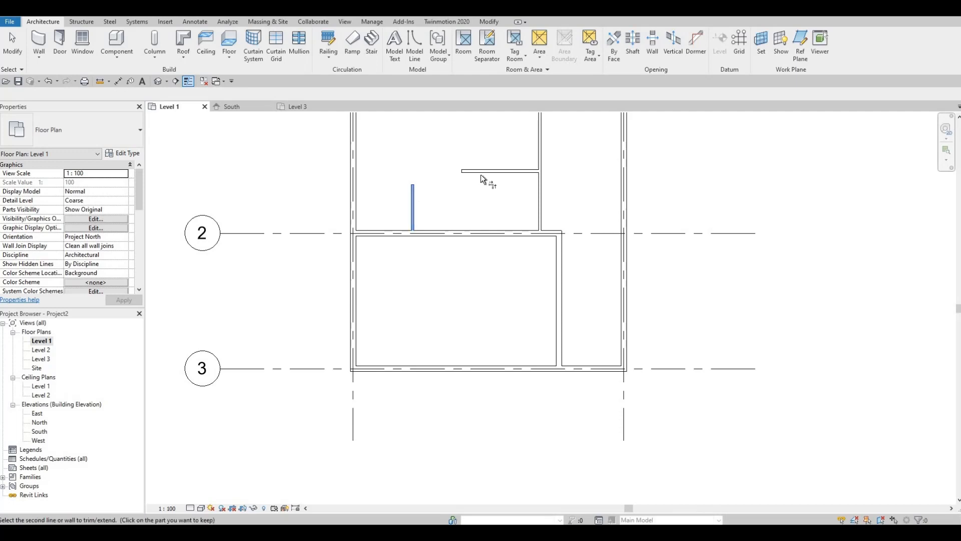
pyautogui.click(491, 200)
pyautogui.press('Escape')
pyautogui.press('Escape')
# Set the long vertical interior wall's distance from the exterior wall opposite grid A to 2800 mm
pyautogui.moveTo(553, 217); pyautogui.dragTo(453, 376, button='middle')
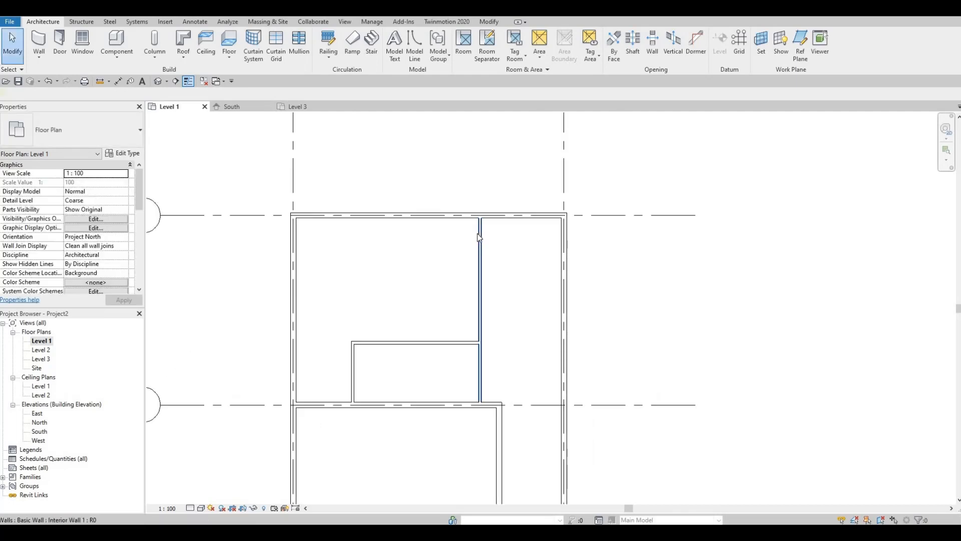
pyautogui.click(477, 234)
pyautogui.click(524, 179)
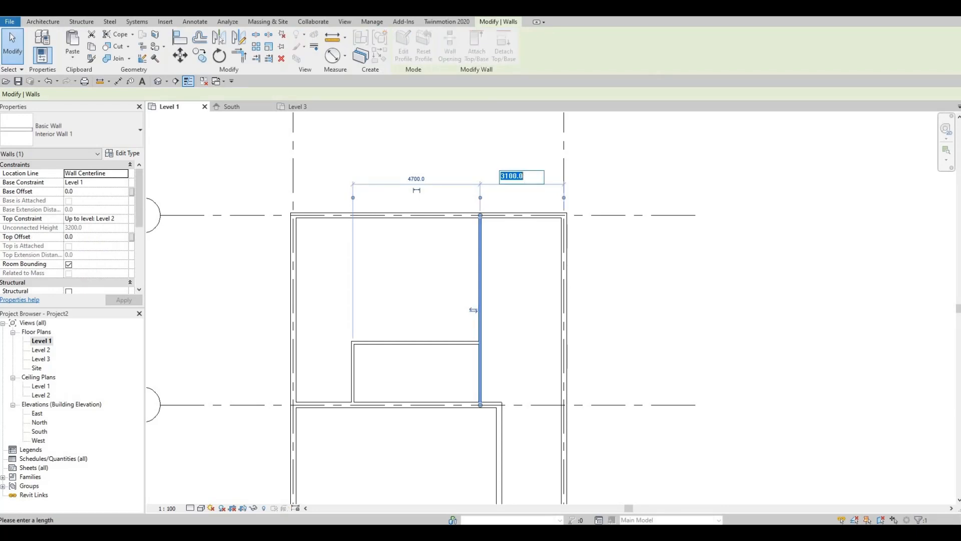
pyautogui.write('2800')
pyautogui.press('Return')
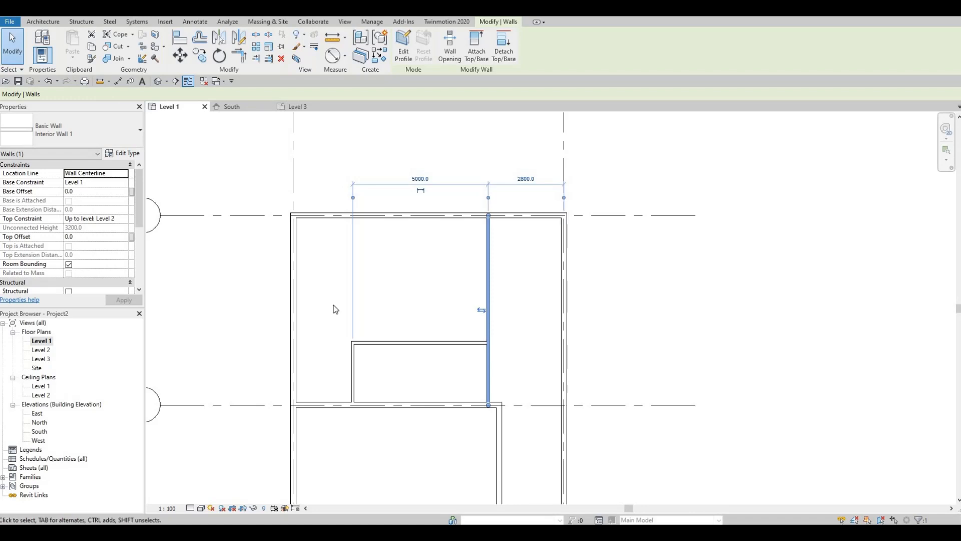
# Set the horizontal interior wall's distance from the grid 2 wall to 1700 mm
pyautogui.moveTo(427, 285)
pyautogui.mouseDown(button='middle')
pyautogui.moveTo(443, 258)
pyautogui.moveTo(424, 297)
pyautogui.mouseUp(button='middle')
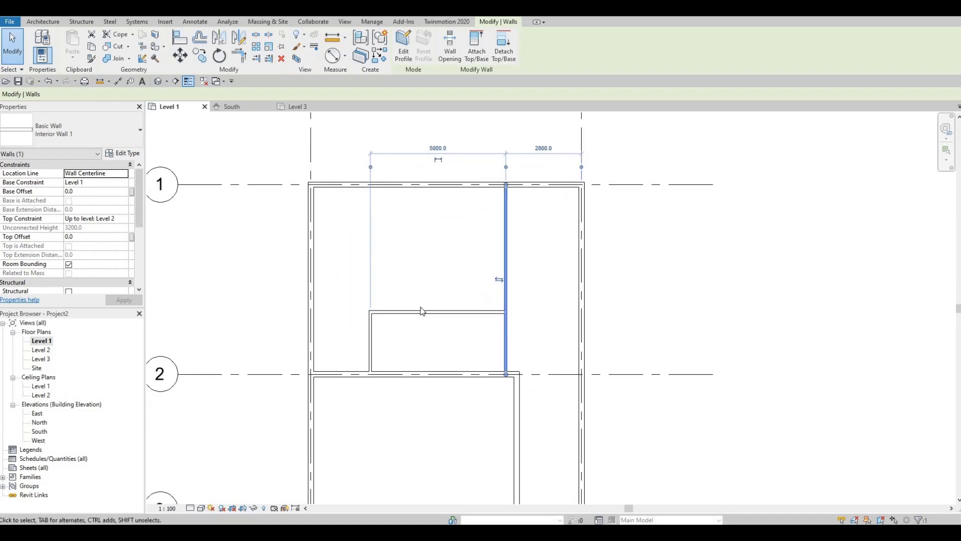
pyautogui.click(448, 307)
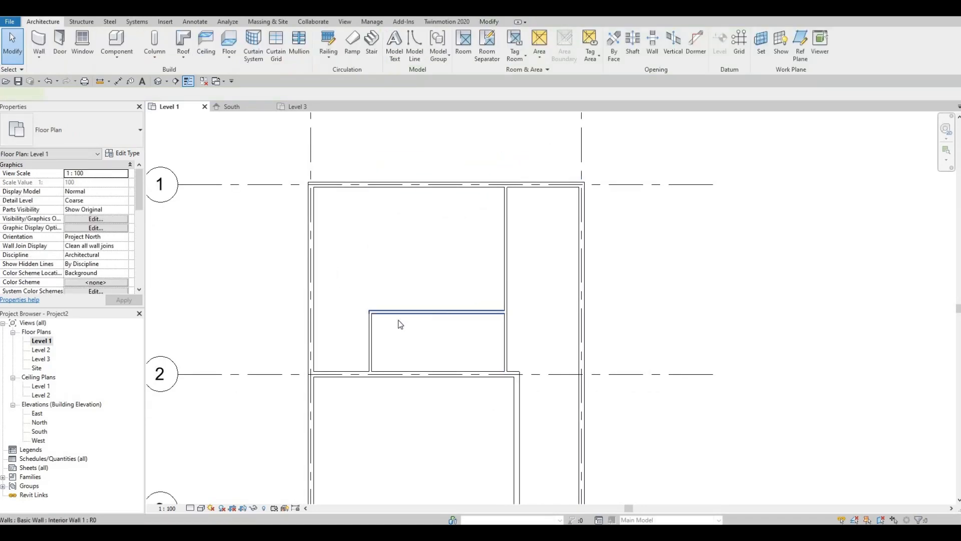
pyautogui.click(442, 313)
pyautogui.click(334, 343)
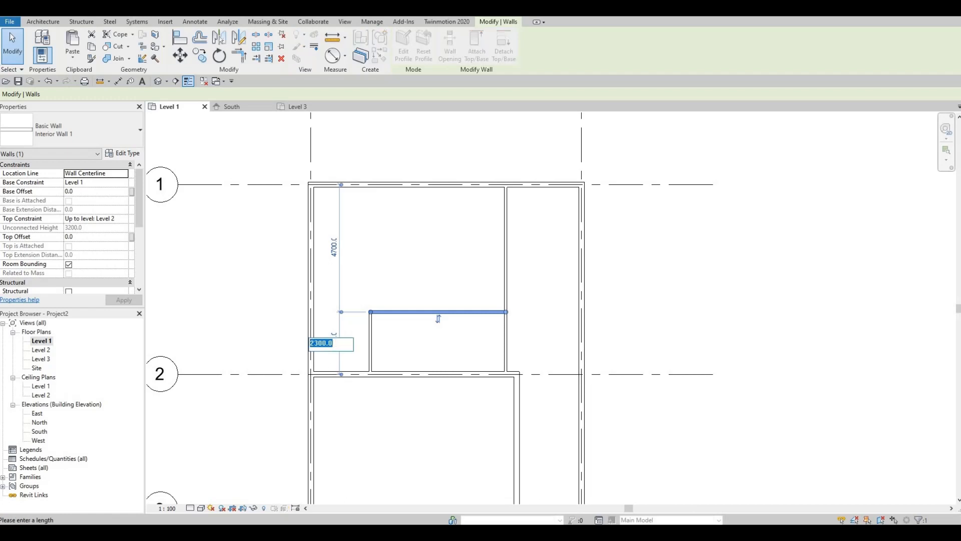
pyautogui.write('1700')
pyautogui.press('Return')
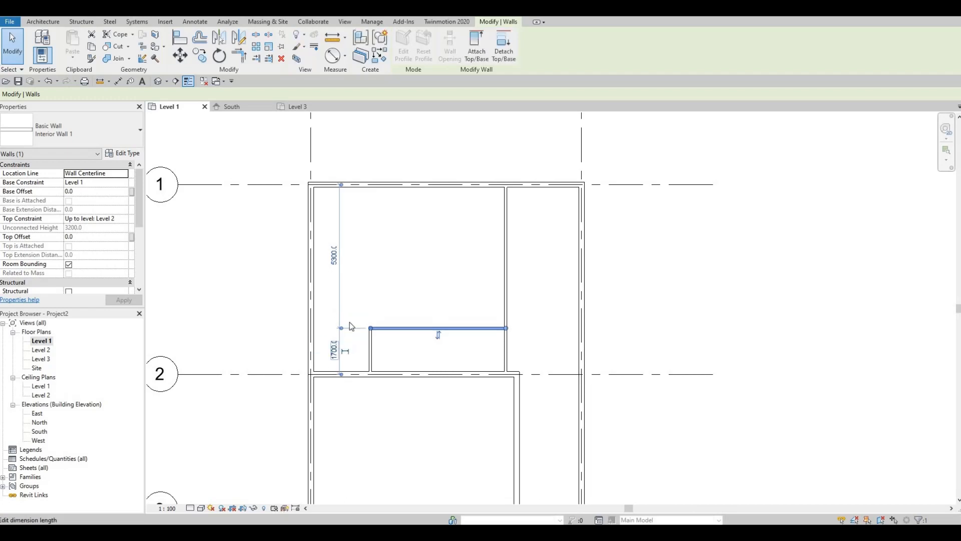
pyautogui.click(445, 331)
pyautogui.moveTo(446, 329); pyautogui.dragTo(460, 304, button='middle')
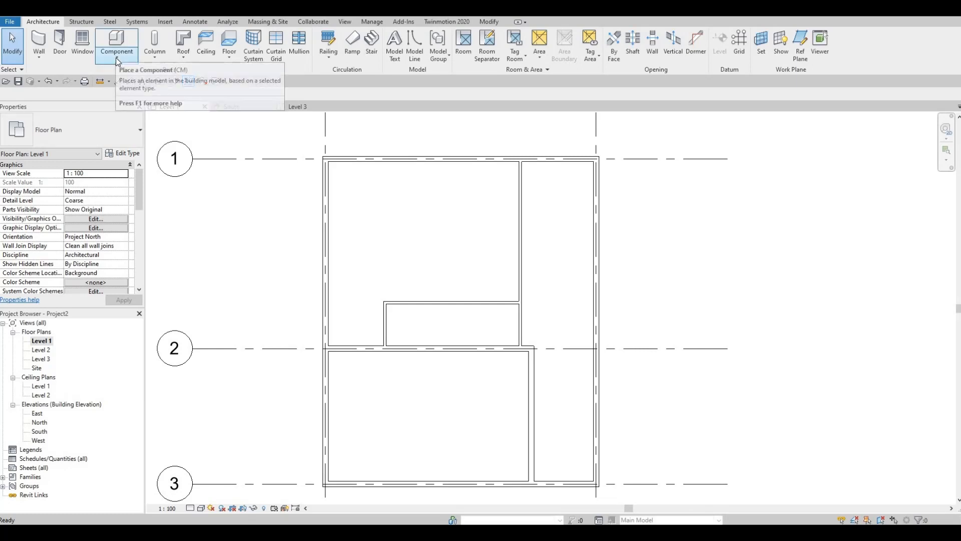
# Place a tub component inside the small enclosed room, against the long vertical interior wall
pyautogui.click(116, 56)
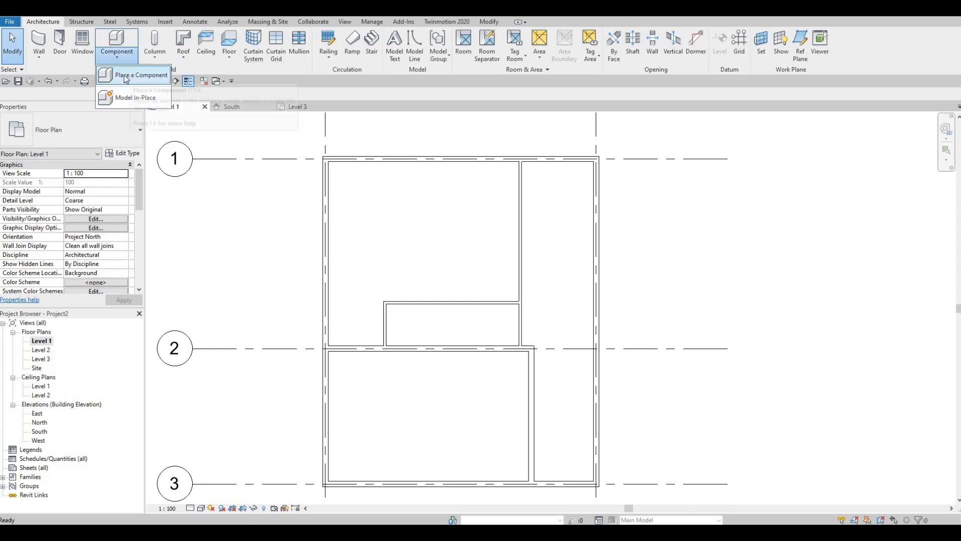
pyautogui.click(124, 78)
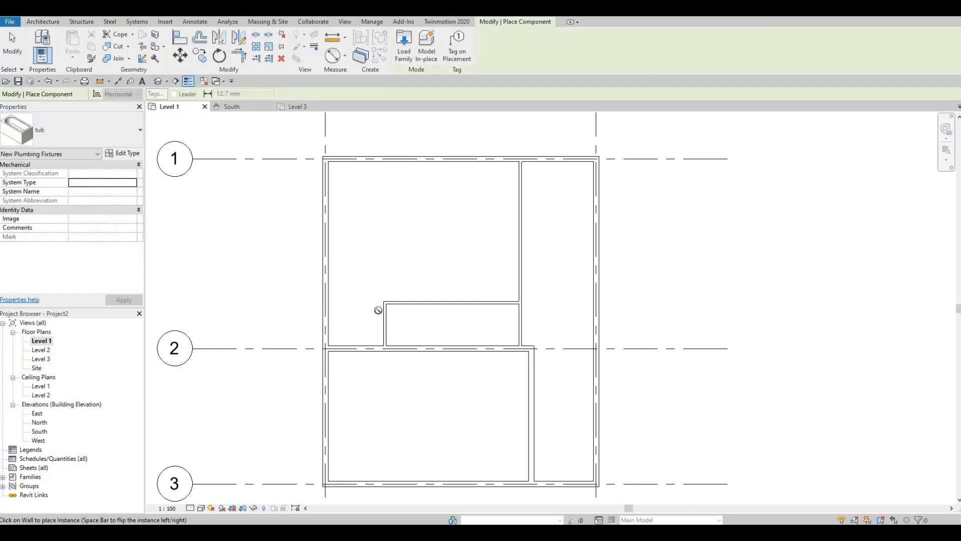
pyautogui.click(520, 324)
pyautogui.press('Escape')
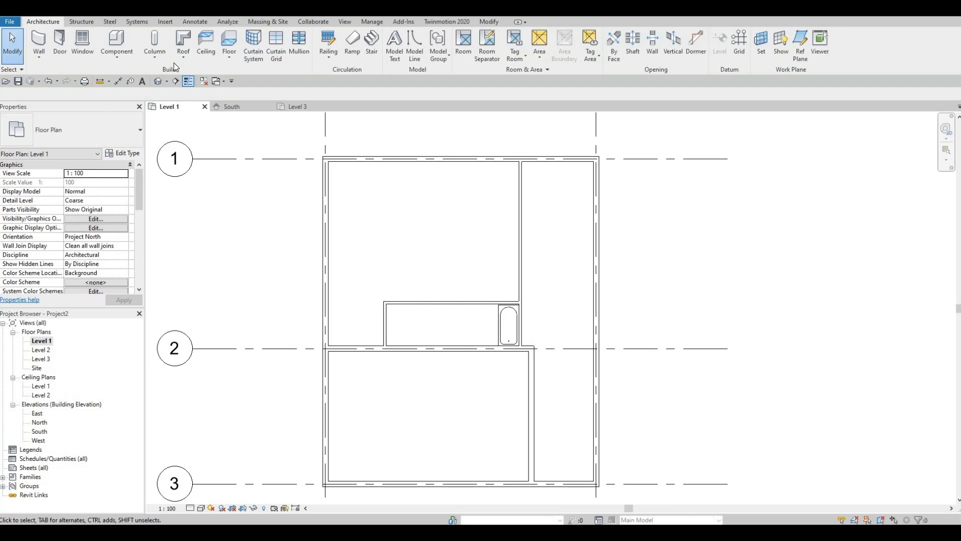
# Draw a vertical Interior Wall 1 wall across the small enclosed room, from its horizontal wall down to the grid 2 wall
pyautogui.click(39, 41)
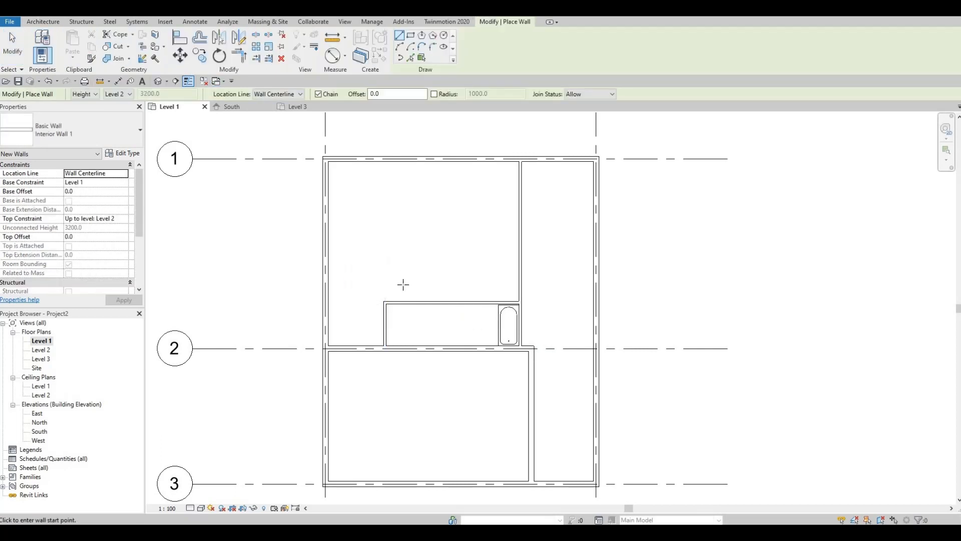
pyautogui.click(428, 302)
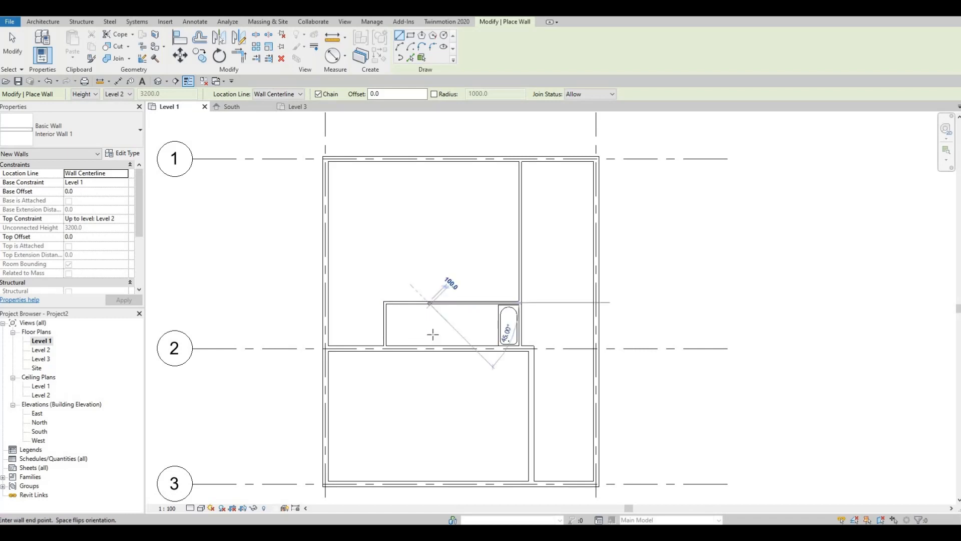
pyautogui.click(428, 346)
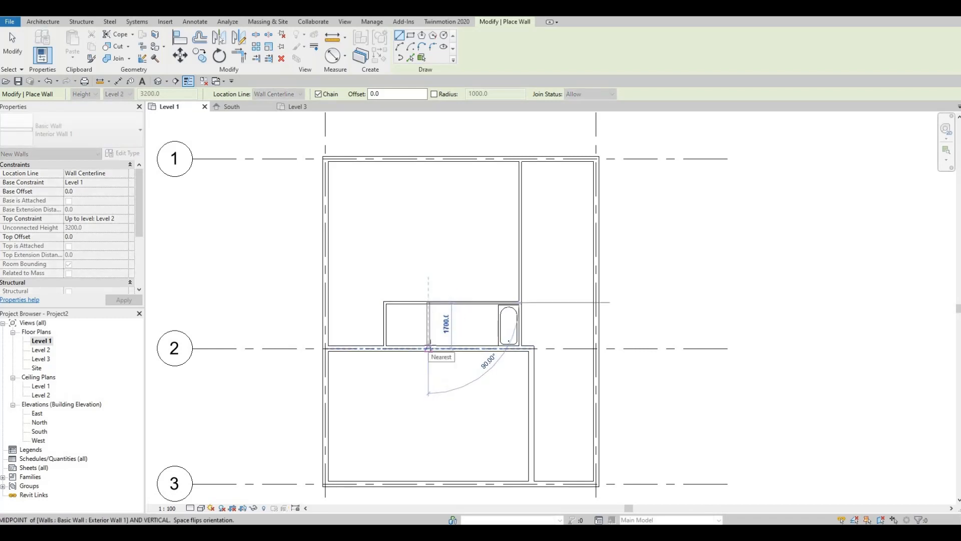
pyautogui.press('Escape')
pyautogui.press('Escape')
# Nudge the dividing wall toward the tub, to about 2 m from the short vertical wall, and delete the tub
pyautogui.click(434, 325)
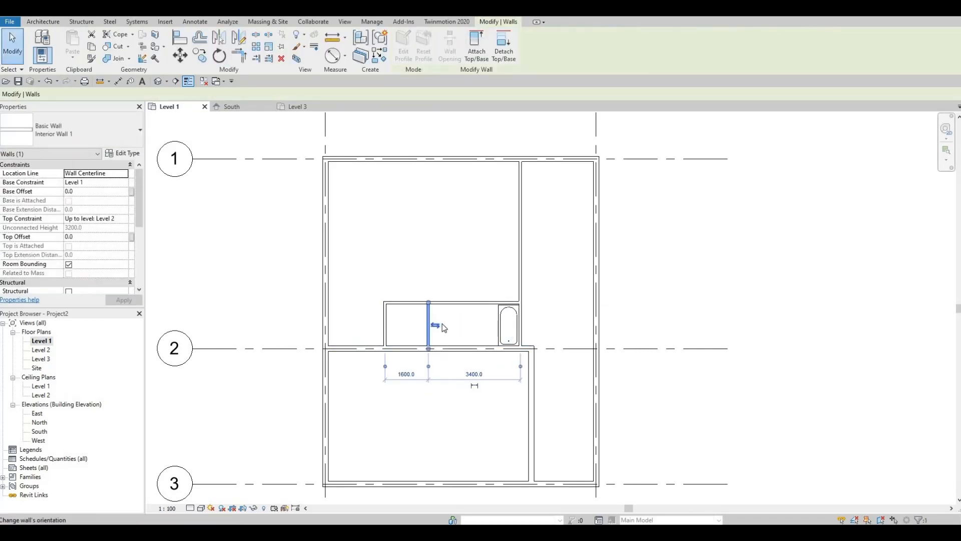
pyautogui.press('Right')
pyautogui.press('Right')
pyautogui.press('Right')
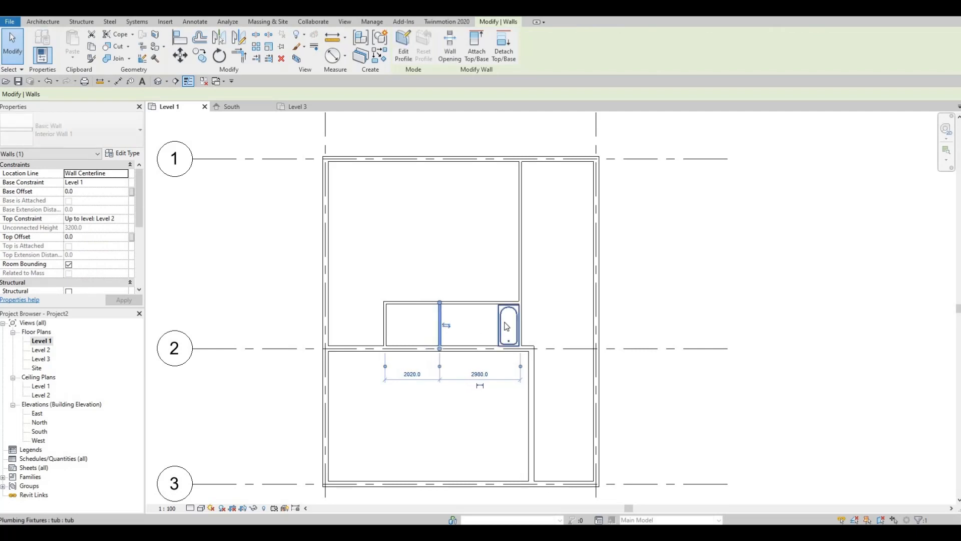
pyautogui.click(503, 326)
pyautogui.press('Escape')
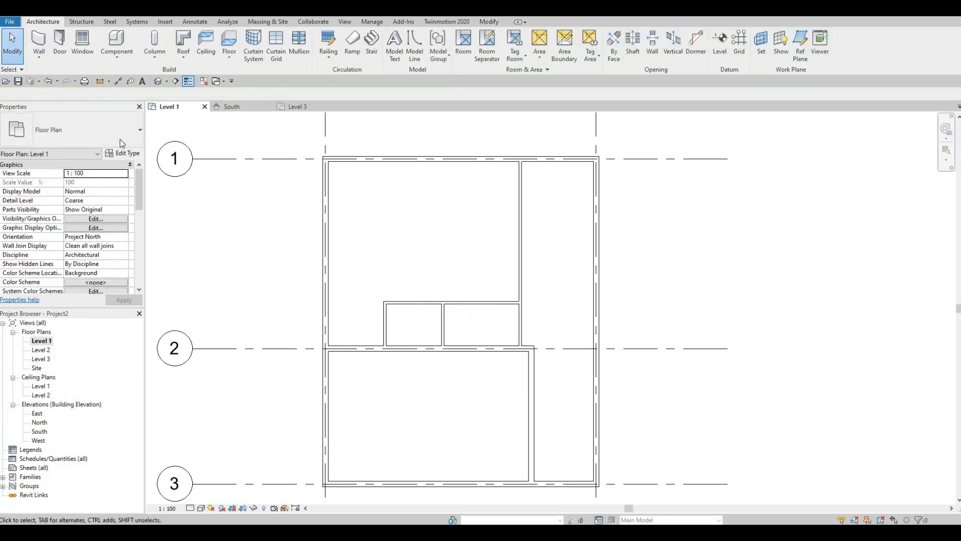
# Place a vanity component in the larger small room's corner between the long vertical interior wall and the grid 2 wall
pyautogui.click(115, 40)
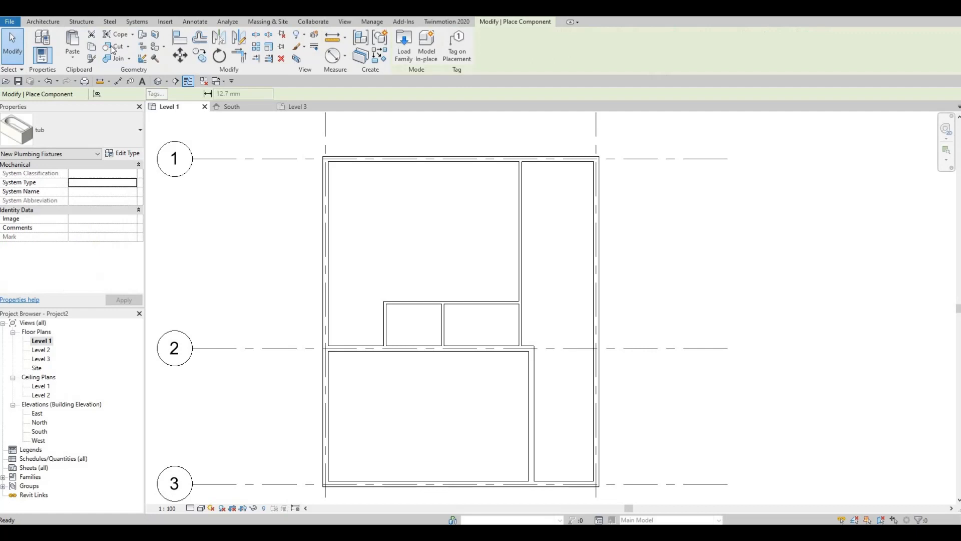
pyautogui.click(136, 131)
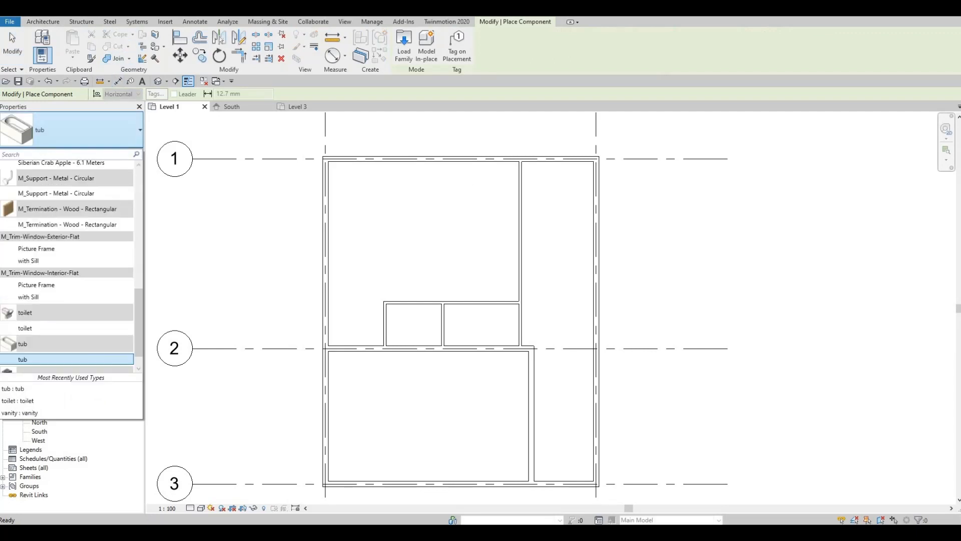
pyautogui.press('Escape')
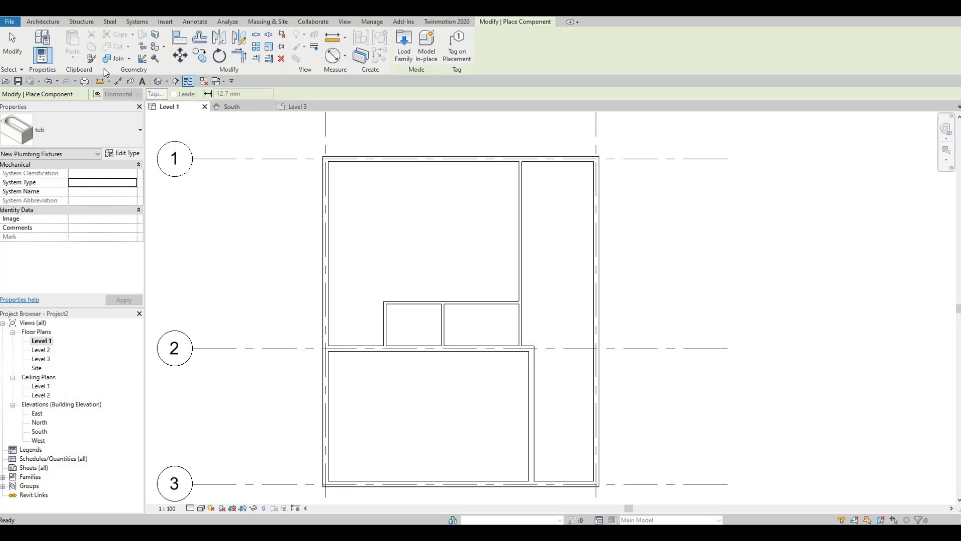
pyautogui.click(83, 131)
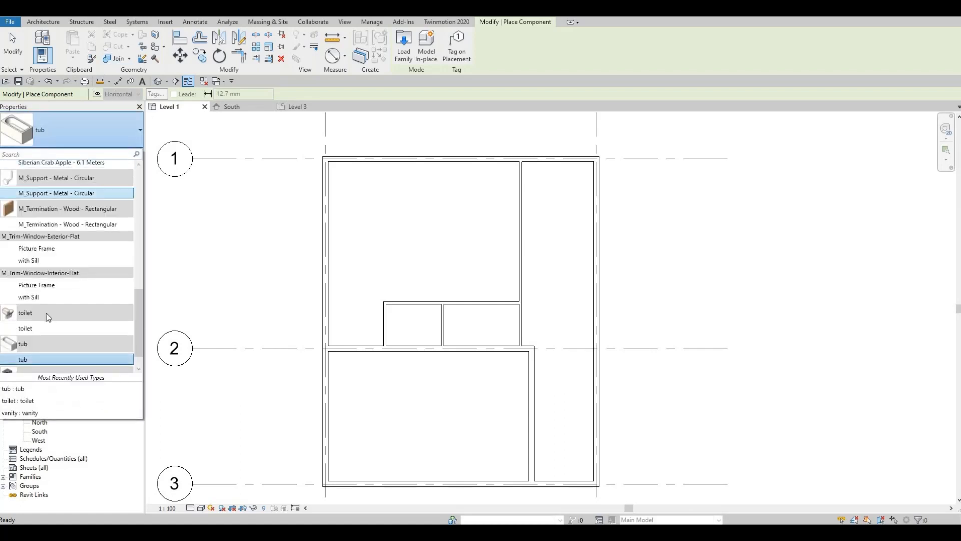
pyautogui.scroll(-2, 41, 351)
pyautogui.click(28, 367)
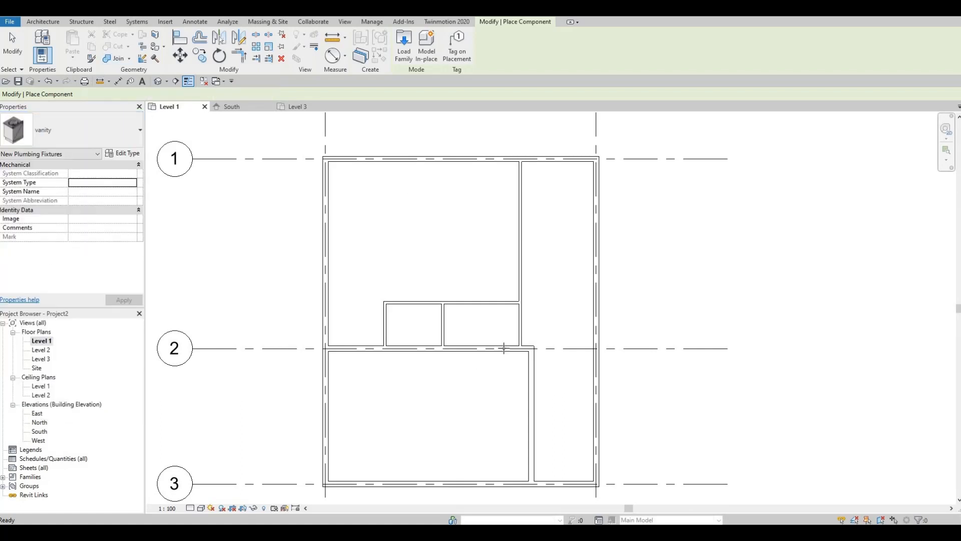
pyautogui.scroll(2, 500, 340)
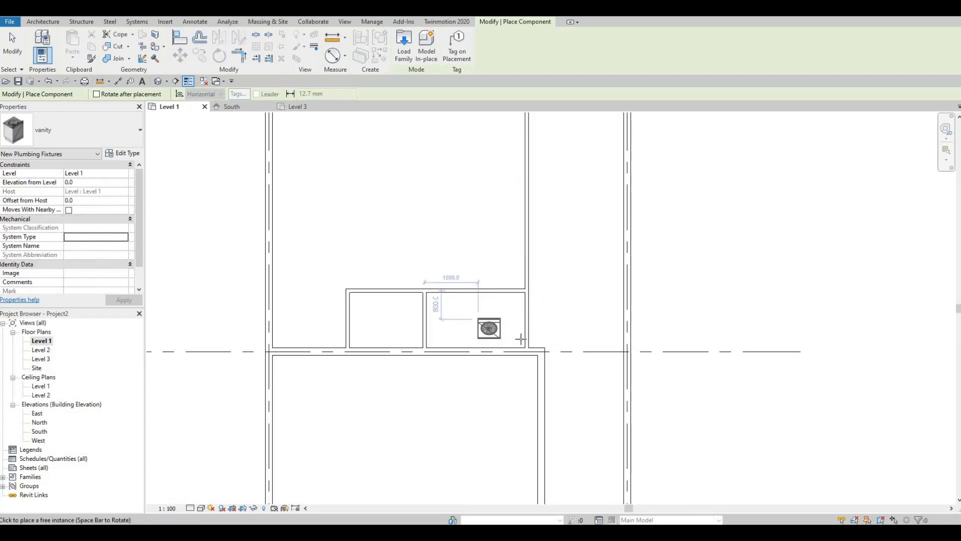
pyautogui.scroll(1, 523, 340)
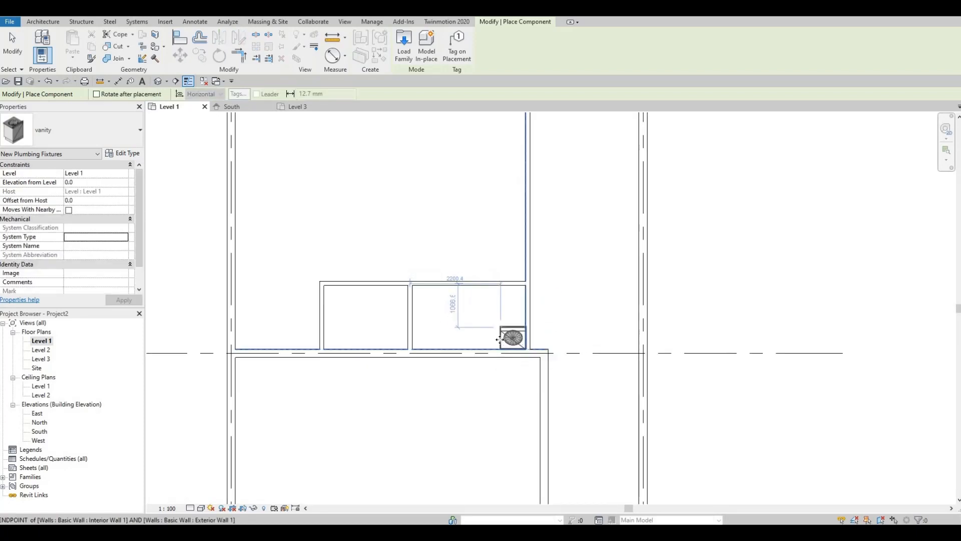
pyautogui.click(523, 346)
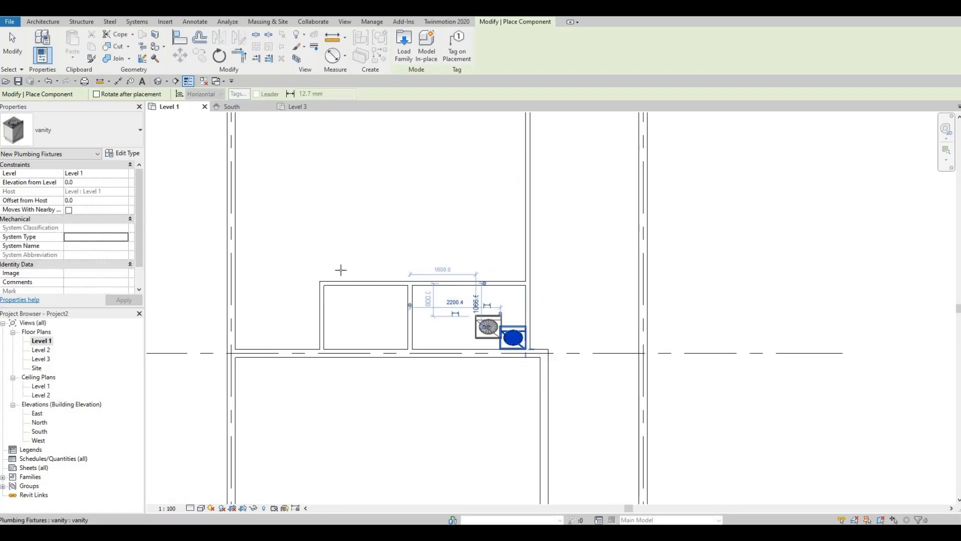
# Place a toilet beside the vanity, rotated with its tank against the grid 2 wall, about 1500 mm from the dividing wall
pyautogui.click(112, 125)
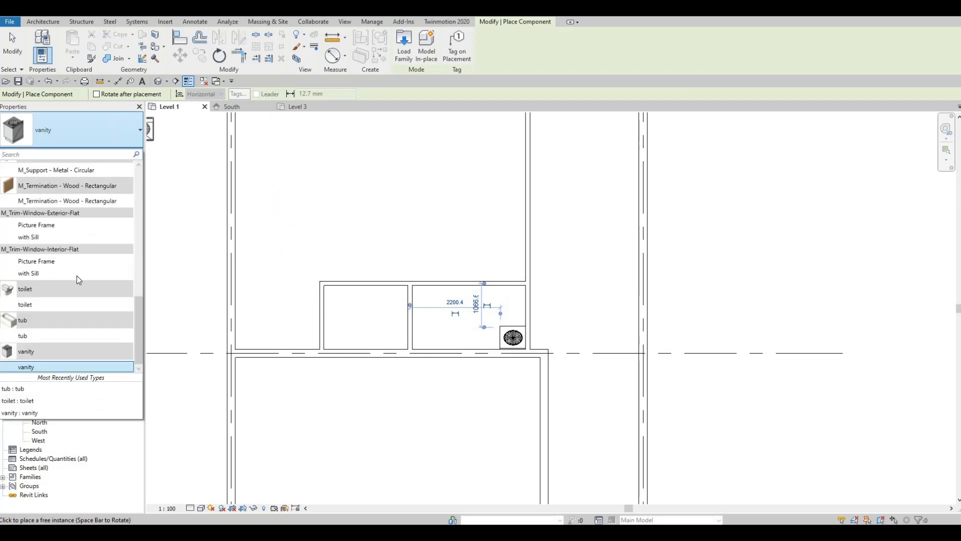
pyautogui.click(75, 304)
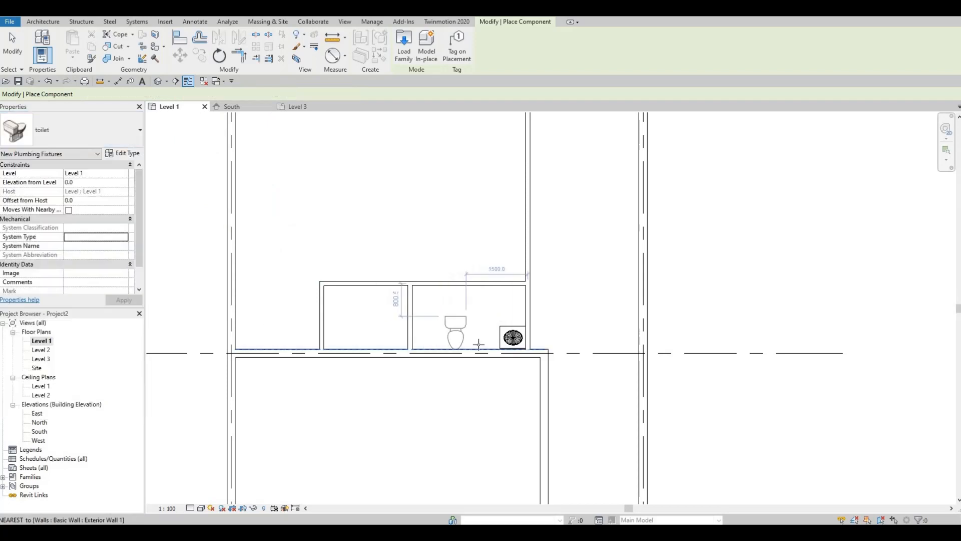
pyautogui.scroll(1, 474, 345)
pyautogui.press('space')
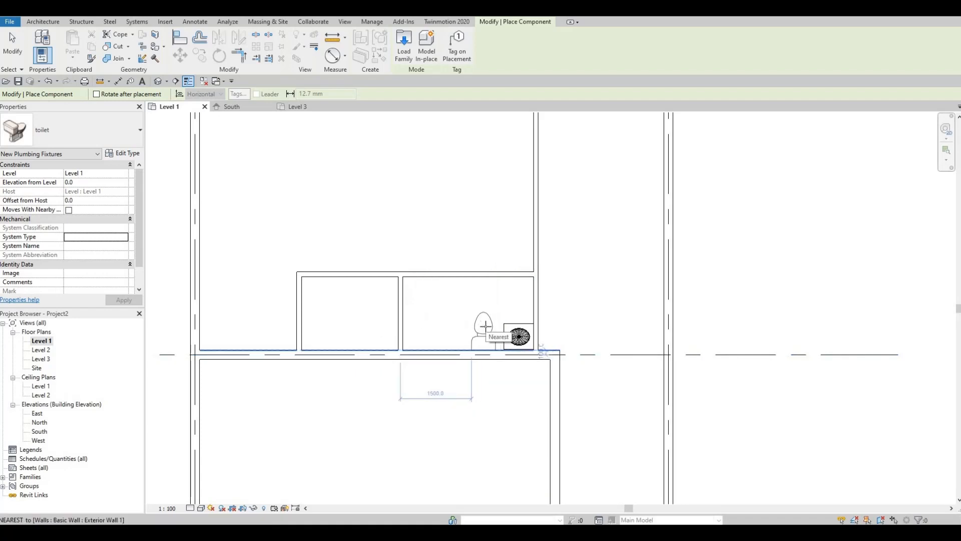
pyautogui.click(484, 326)
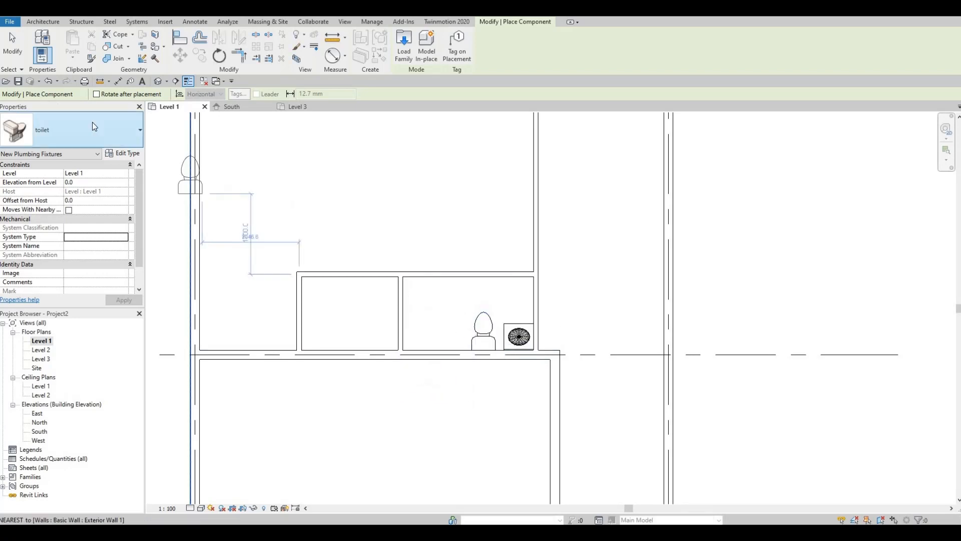
pyautogui.press('Escape')
pyautogui.press('Escape')
# Place a tub component in the bathroom, with its long side against the dividing wall beside the toilet
pyautogui.click(97, 126)
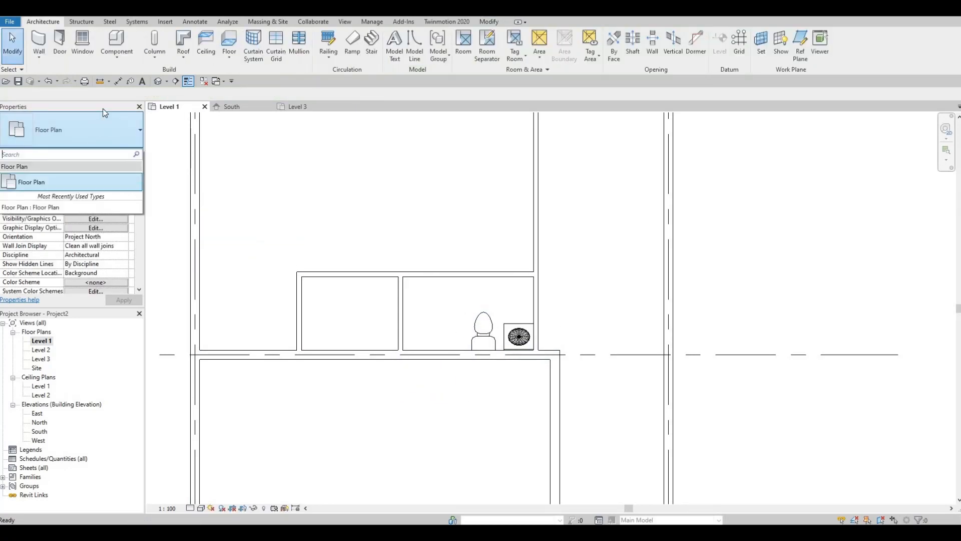
pyautogui.click(131, 43)
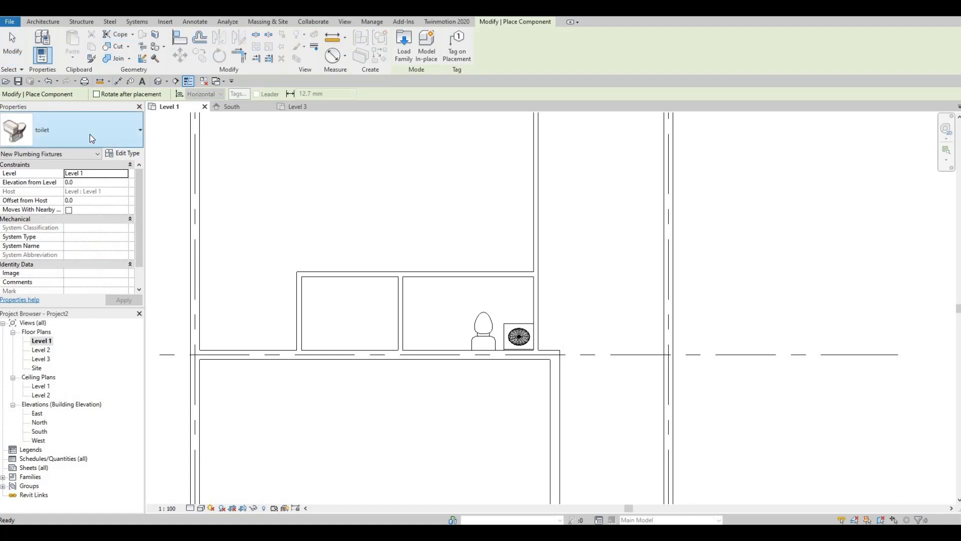
pyautogui.click(89, 134)
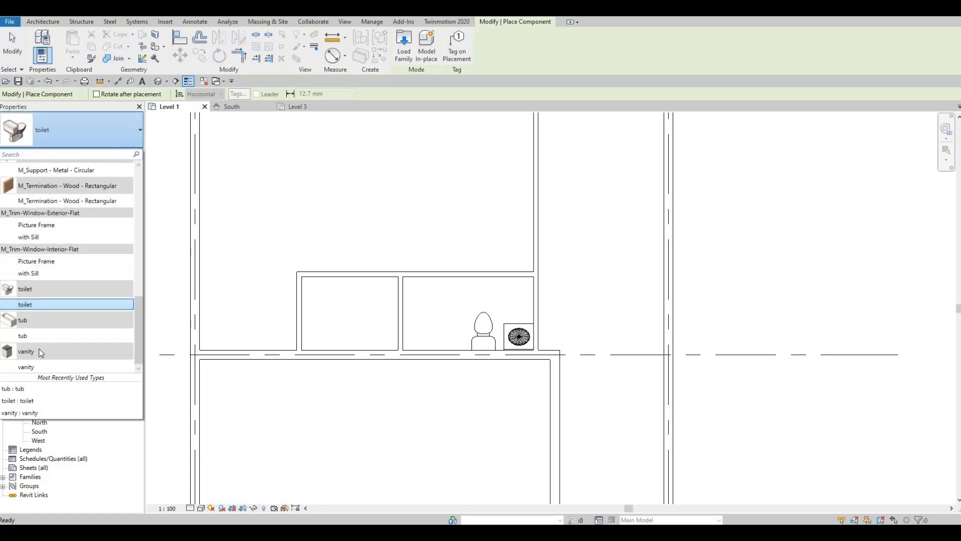
pyautogui.click(50, 336)
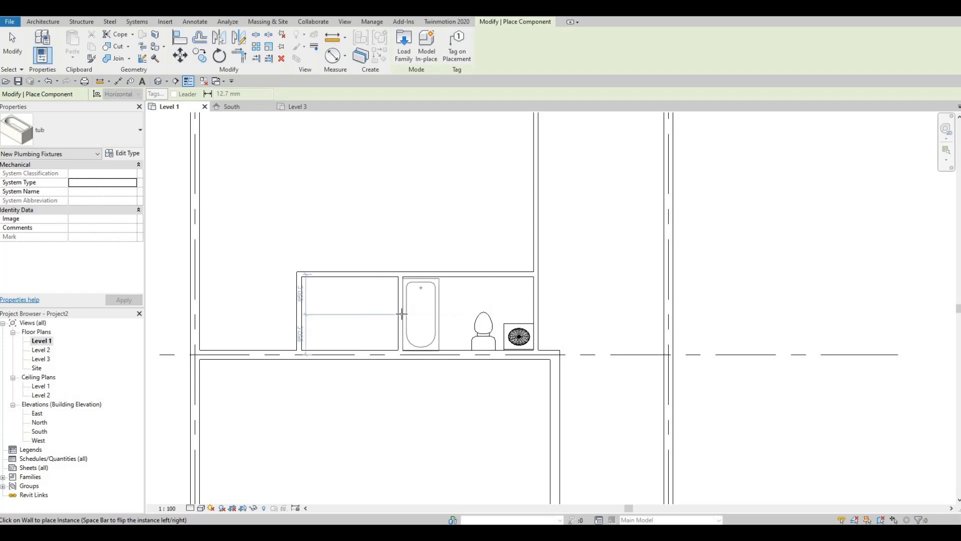
pyautogui.press('Escape')
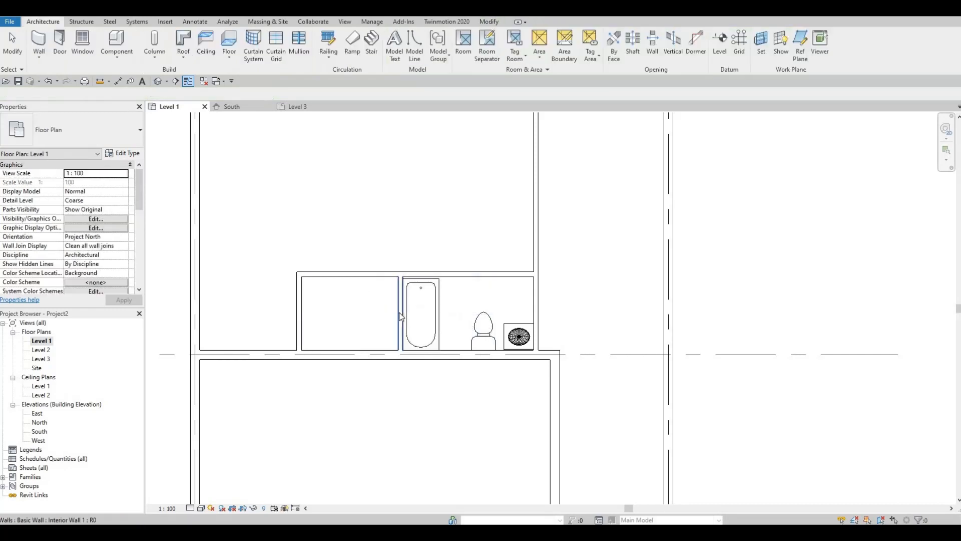
# Nudge the dividing wall with its tub toward the toilet, to about 2740 mm from the short vertical wall
pyautogui.click(400, 315)
pyautogui.press('Right')
pyautogui.press('Right')
pyautogui.press('Right')
pyautogui.press('Right')
pyautogui.press('Right')
pyautogui.press('Right')
pyautogui.press('Right')
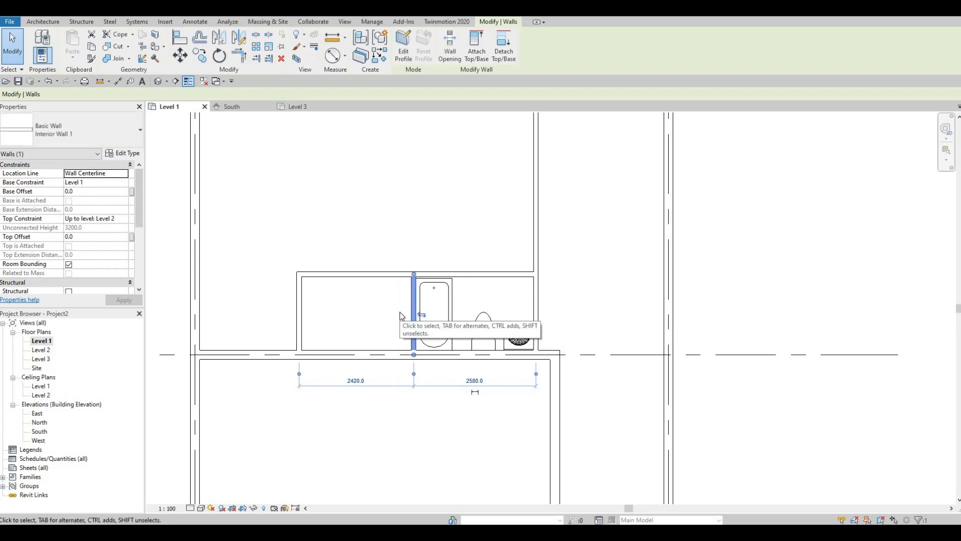
pyautogui.press('Right')
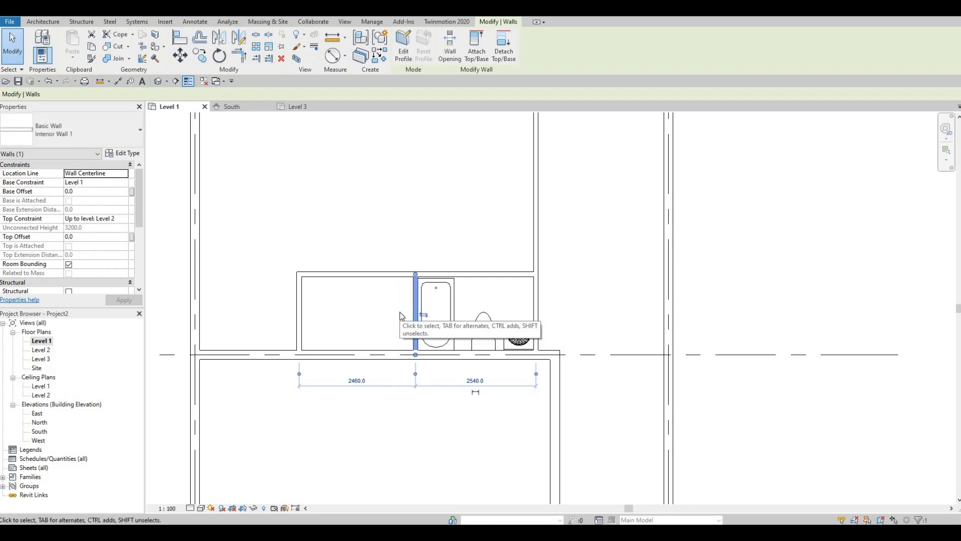
pyautogui.press('Right')
pyautogui.press('Right')
pyautogui.press('Right')
pyautogui.press('Right')
pyautogui.press('Right')
pyautogui.press('Right')
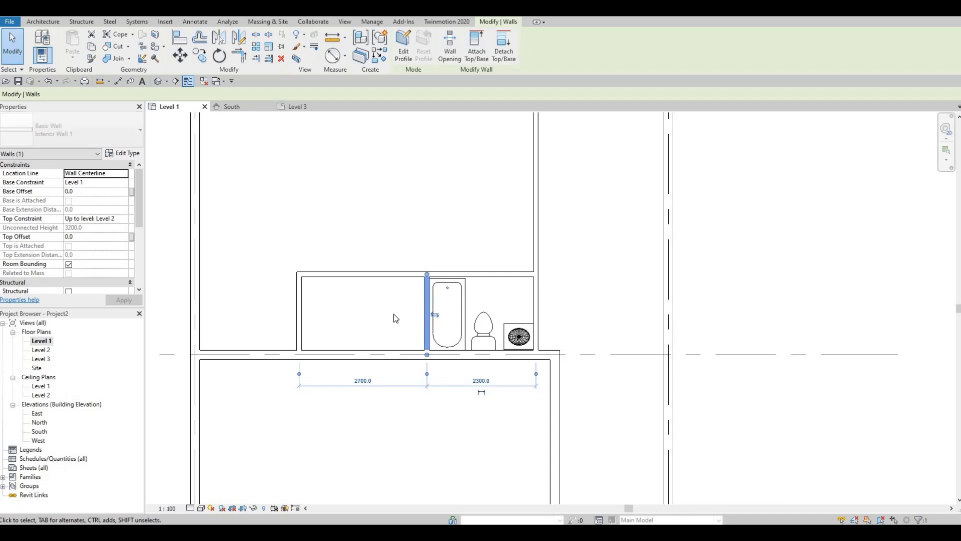
pyautogui.press('Right')
pyautogui.press('Escape')
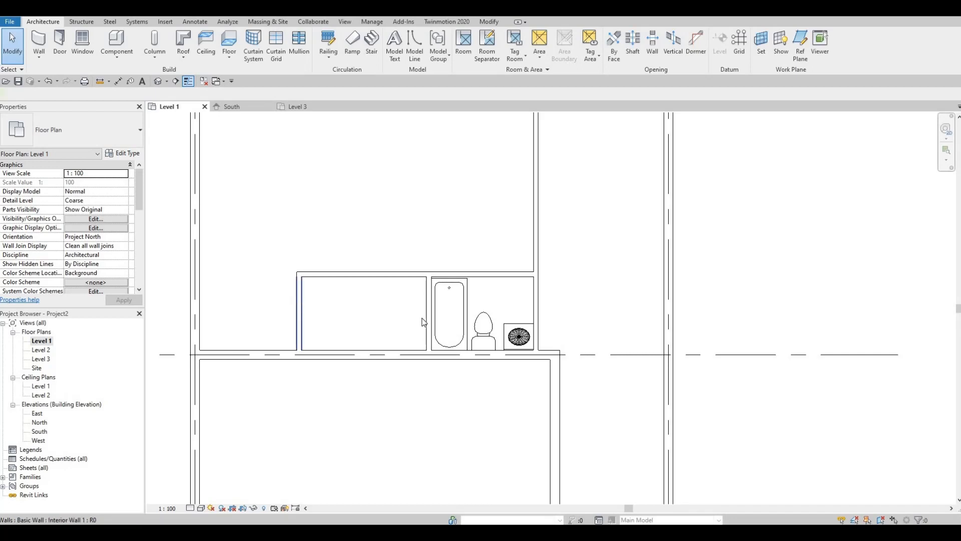
pyautogui.click(298, 306)
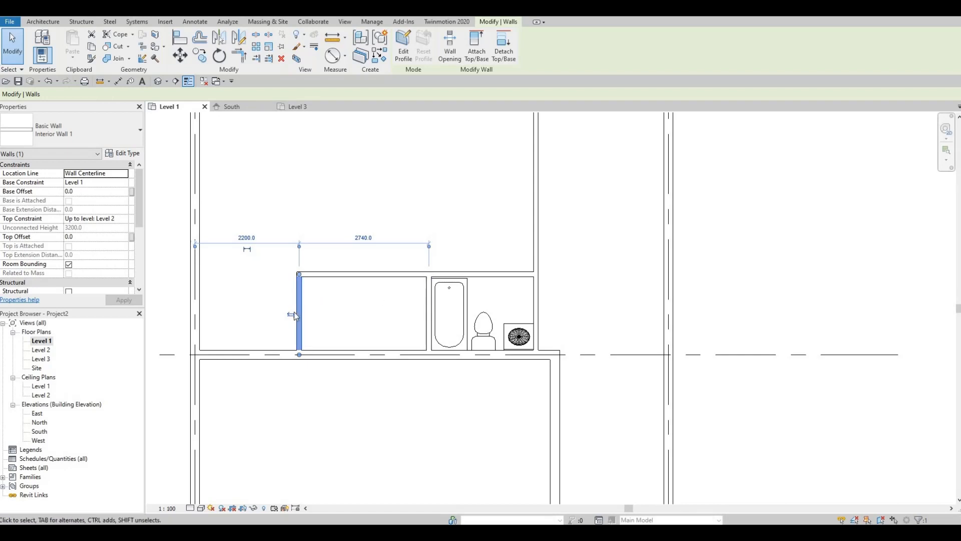
pyautogui.click(358, 295)
pyautogui.moveTo(354, 290); pyautogui.dragTo(390, 281, button='middle')
pyautogui.scroll(-2, 390, 282)
pyautogui.scroll(1, 361, 281)
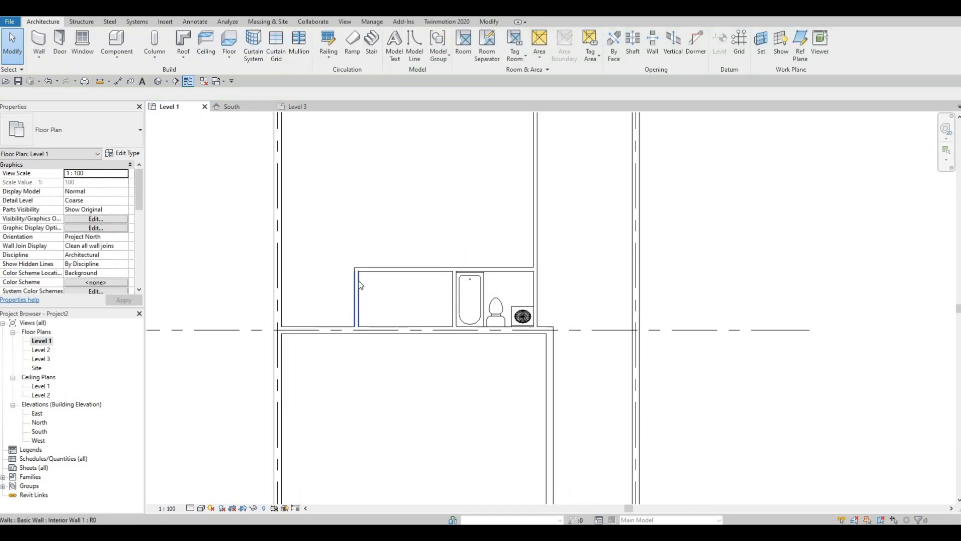
# Draw a horizontal Interior Wall 1 wall from the exterior wall to the long vertical interior wall, about 2900 mm from the grid 1 wall
pyautogui.moveTo(435, 241); pyautogui.dragTo(431, 287, button='middle')
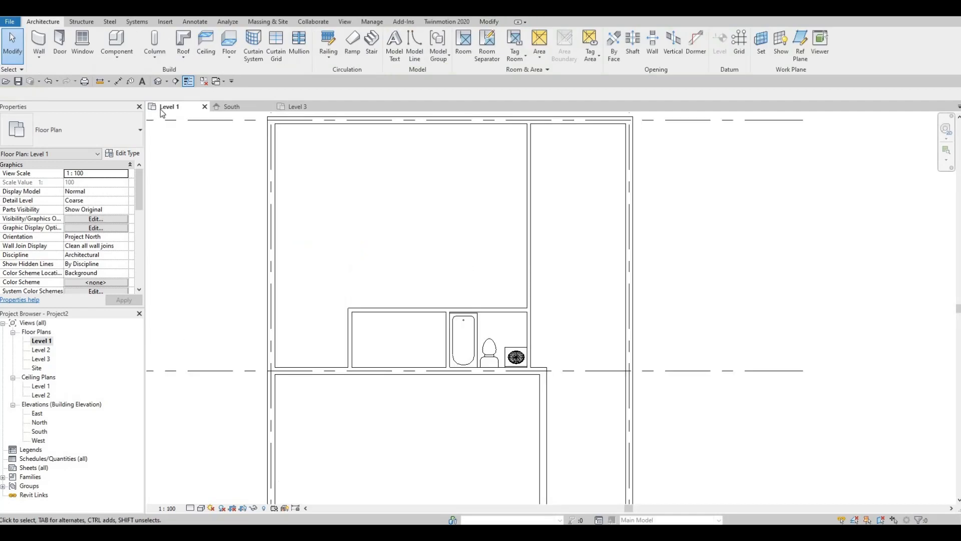
pyautogui.scroll(-1, 644, 276)
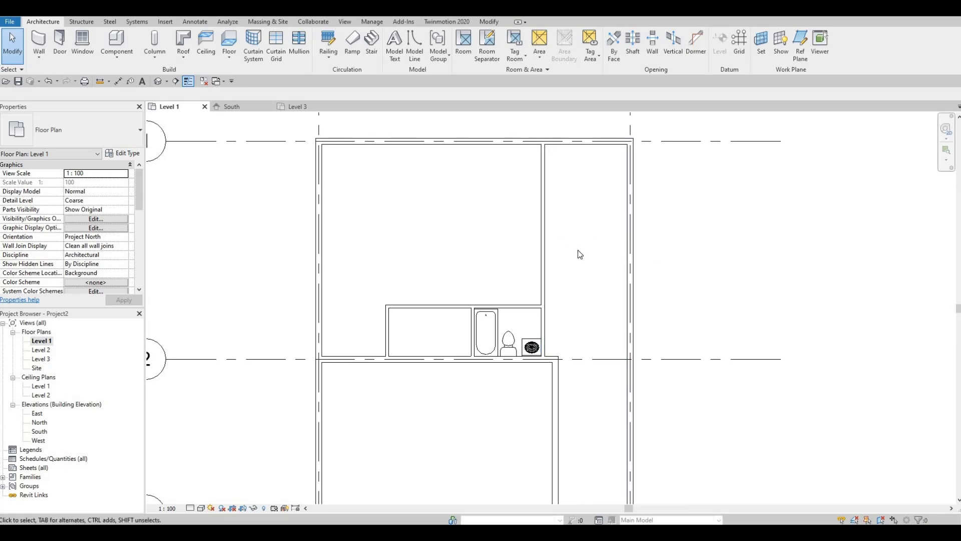
pyautogui.click(544, 242)
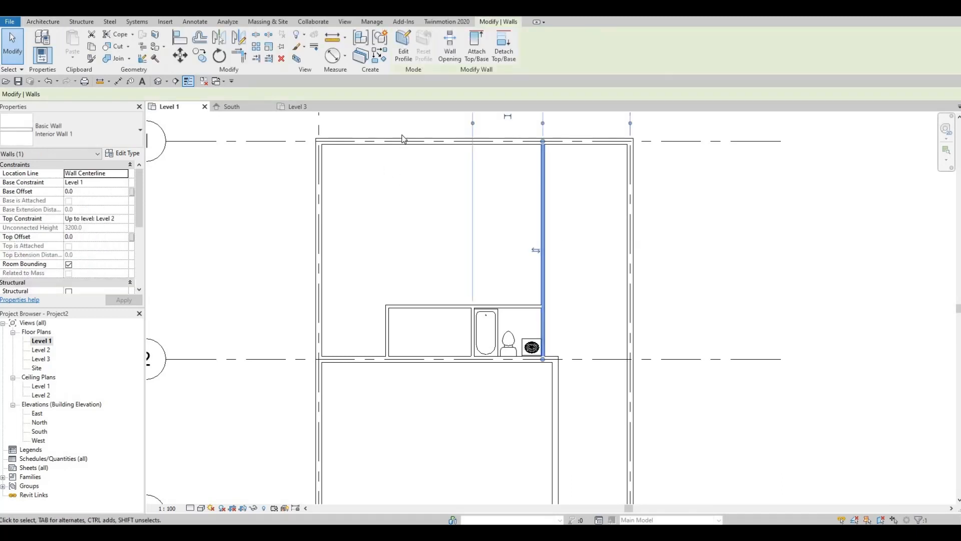
pyautogui.click(383, 58)
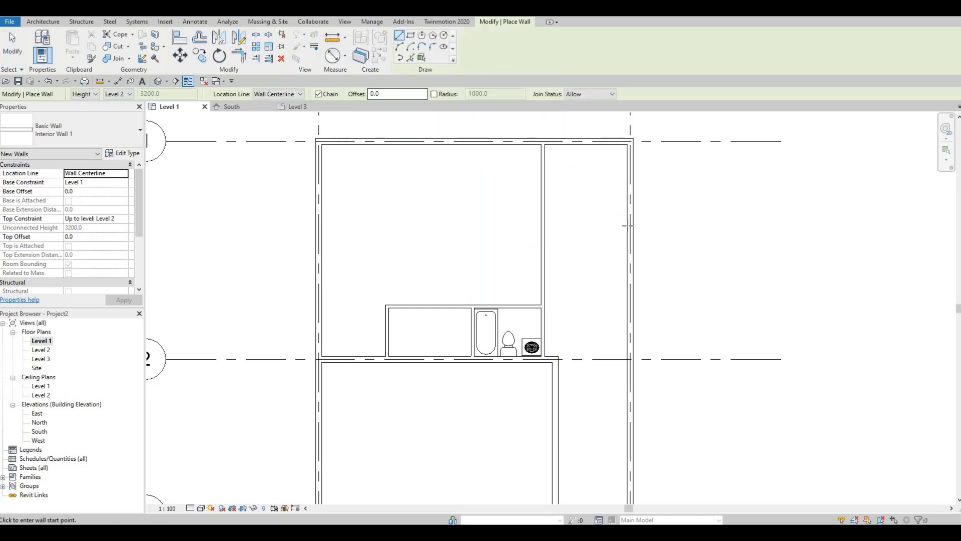
pyautogui.click(630, 230)
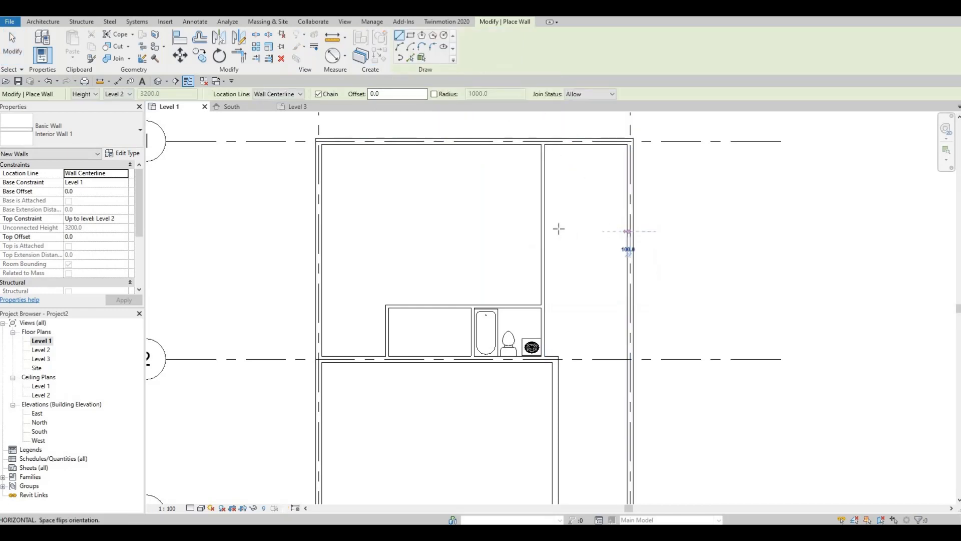
pyautogui.click(543, 230)
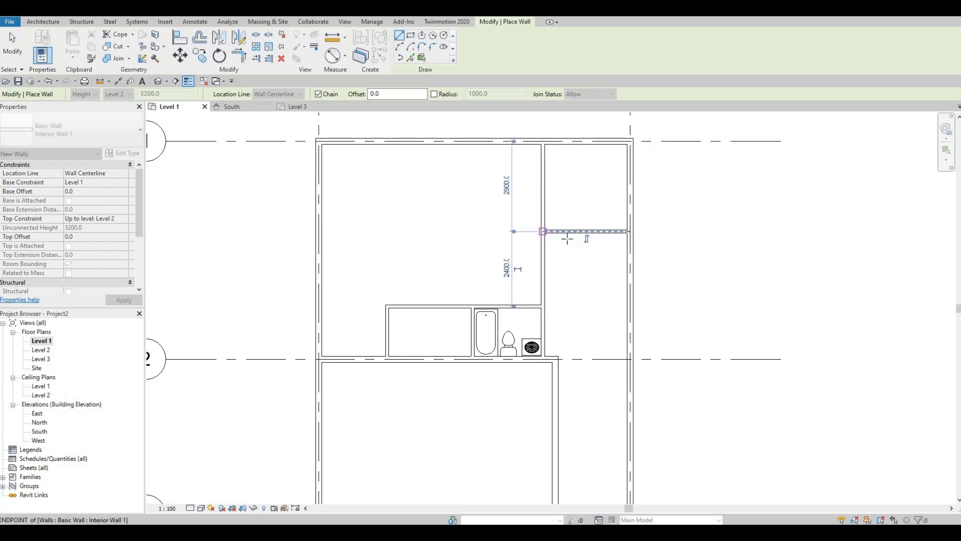
pyautogui.press('Escape')
pyautogui.press('Escape')
# Set the new horizontal wall's distance from the grid 1 wall to 3800 mm
pyautogui.click(584, 232)
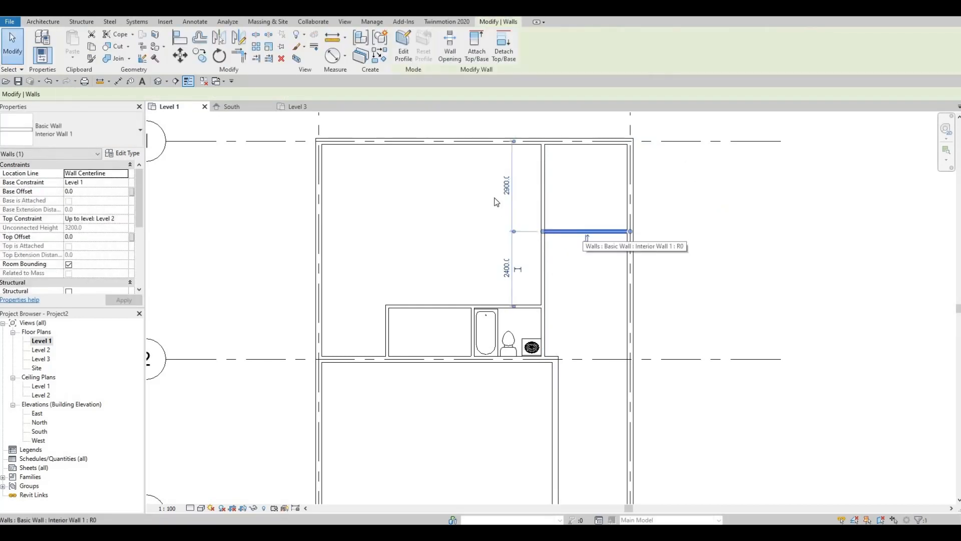
pyautogui.click(506, 187)
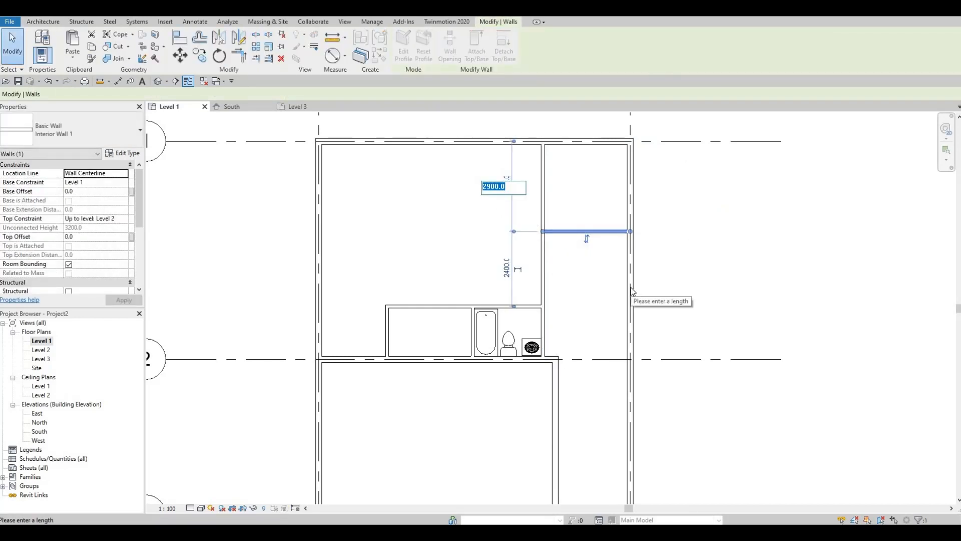
pyautogui.write('3800')
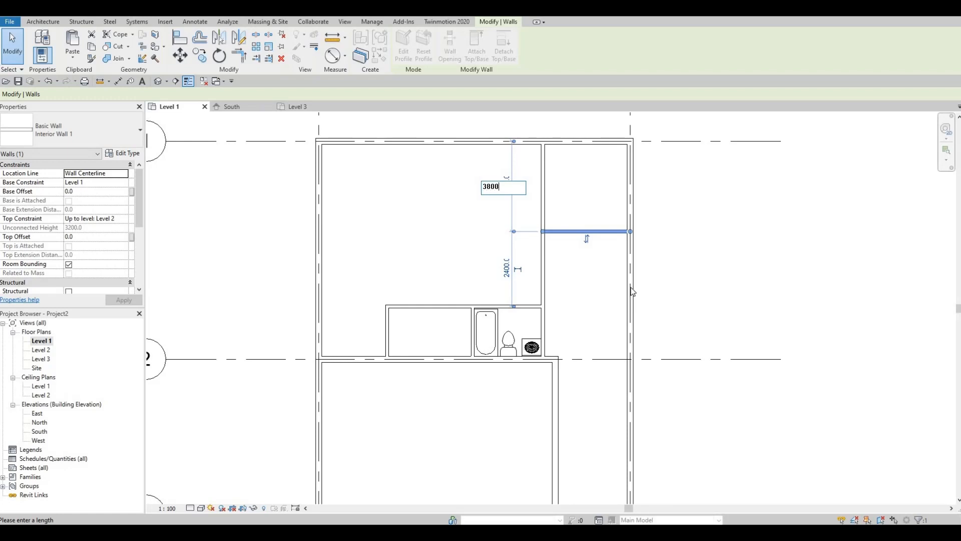
pyautogui.press('Return')
pyautogui.press('Escape')
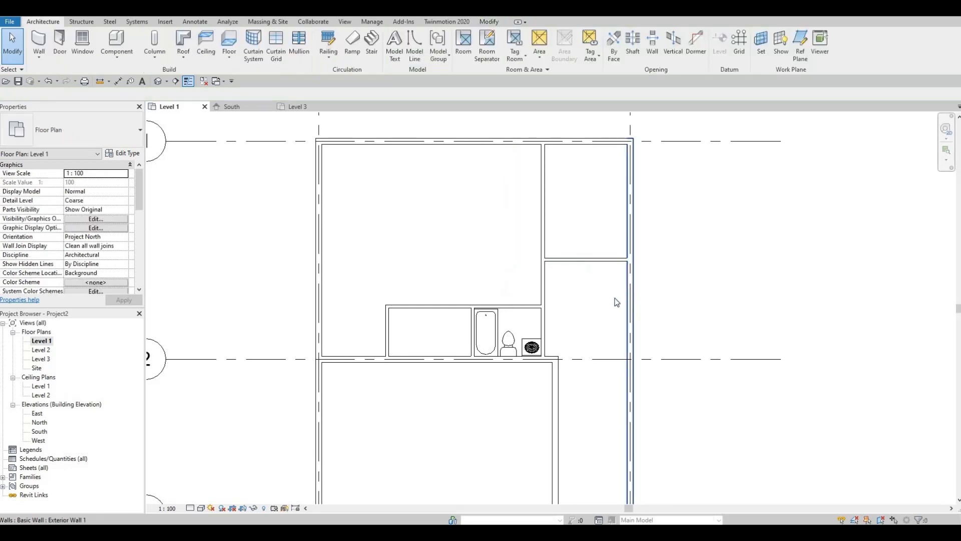
# Draw a second horizontal Interior Wall 1 wall across the corridor beside the large lower room, about 4000 mm from the building's lower exterior wall
pyautogui.moveTo(603, 295); pyautogui.dragTo(580, 216, button='middle')
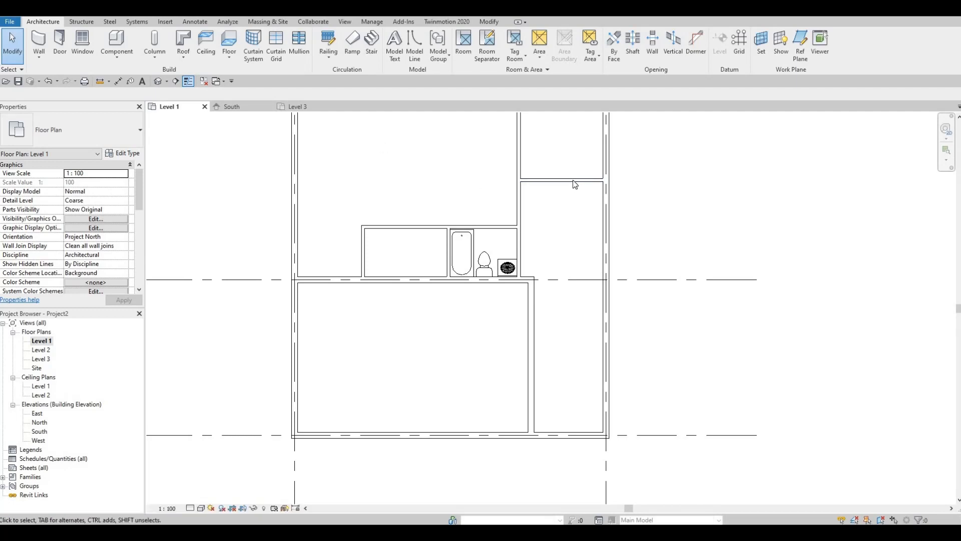
pyautogui.click(560, 180)
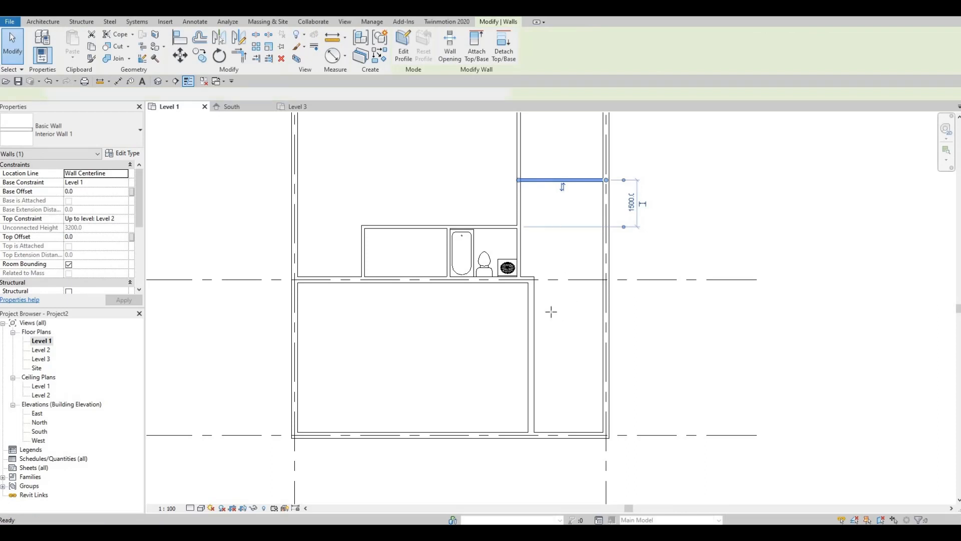
pyautogui.press('w')
pyautogui.press('a')
pyautogui.click(532, 311)
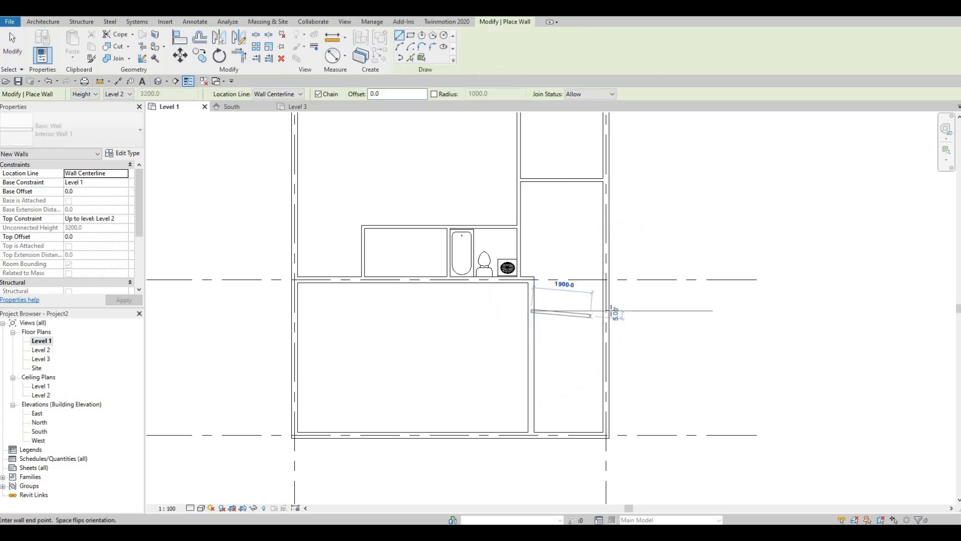
pyautogui.click(606, 311)
pyautogui.press('Escape')
pyautogui.press('Escape')
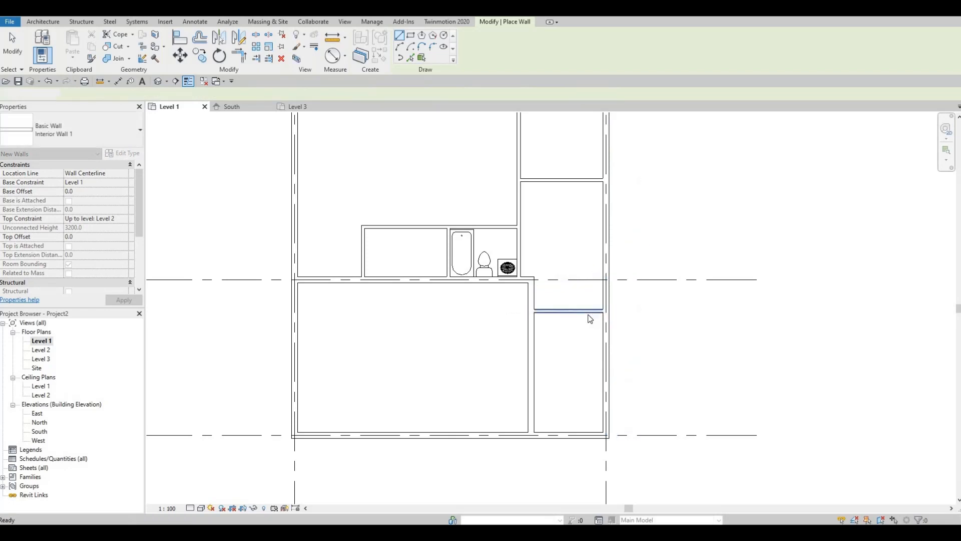
# Set the second horizontal wall's distance from the building's lower exterior wall to about 3.4 m
pyautogui.click(584, 312)
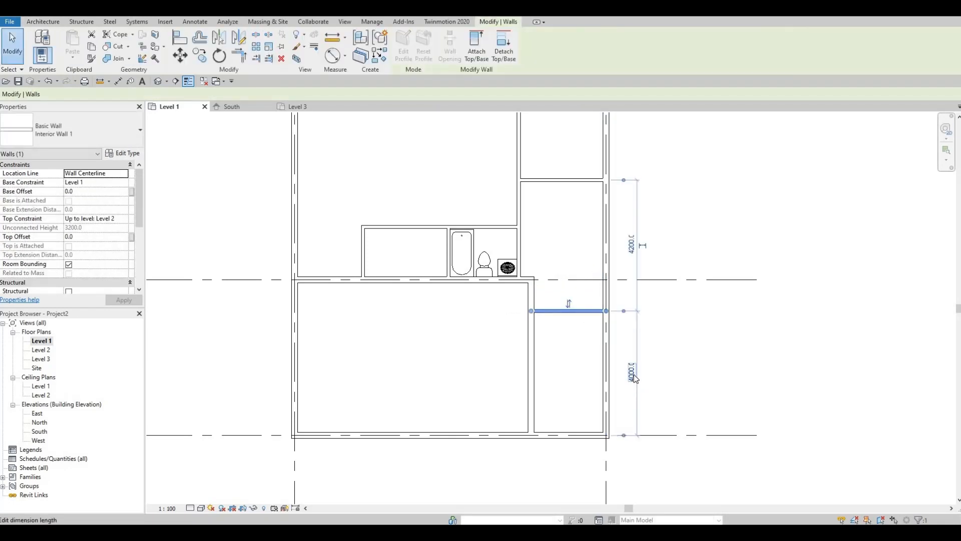
pyautogui.click(631, 372)
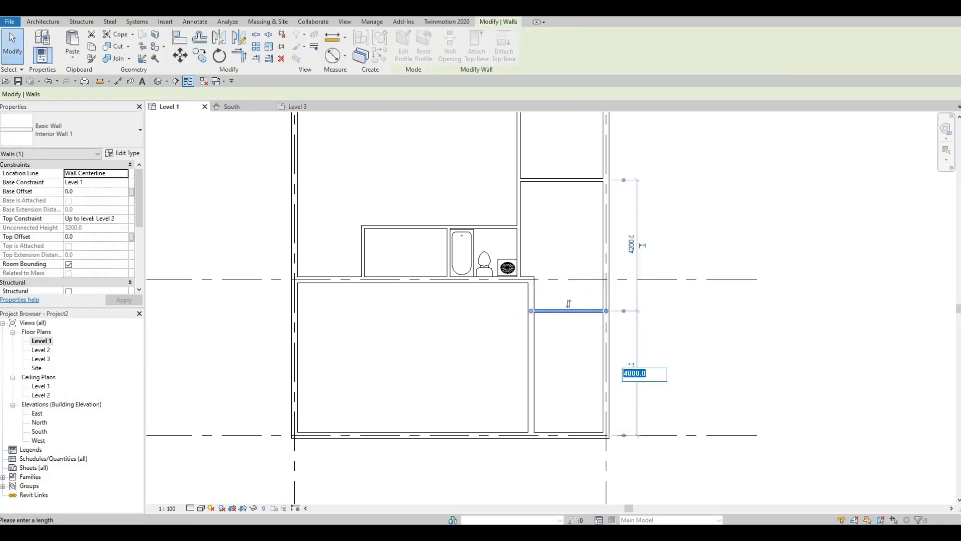
pyautogui.write('3450')
pyautogui.press('Return')
pyautogui.press('Escape')
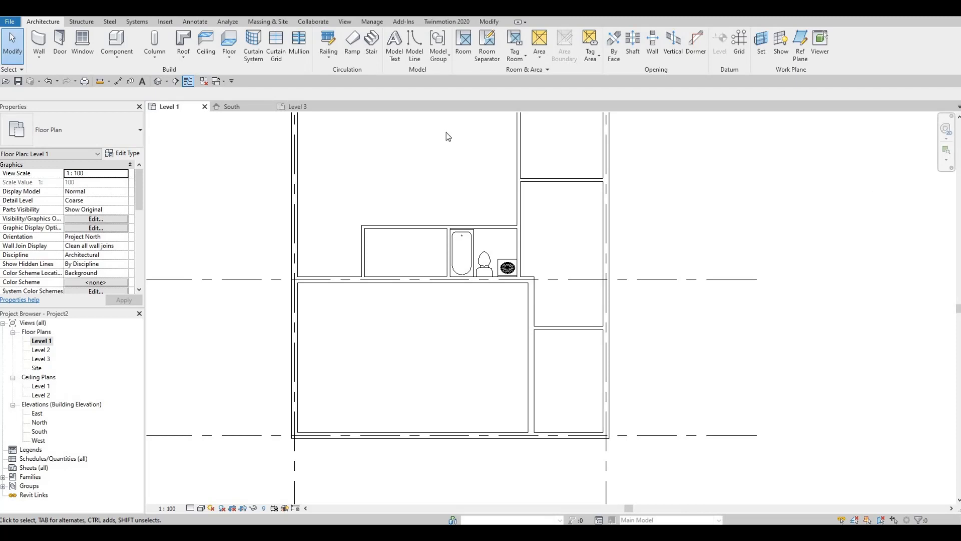
# Place an M_Single-Flush 0762 x 2032mm door in the bathroom's horizontal wall, swinging inward, 500 mm from the long vertical wall
pyautogui.click(59, 41)
pyautogui.click(85, 137)
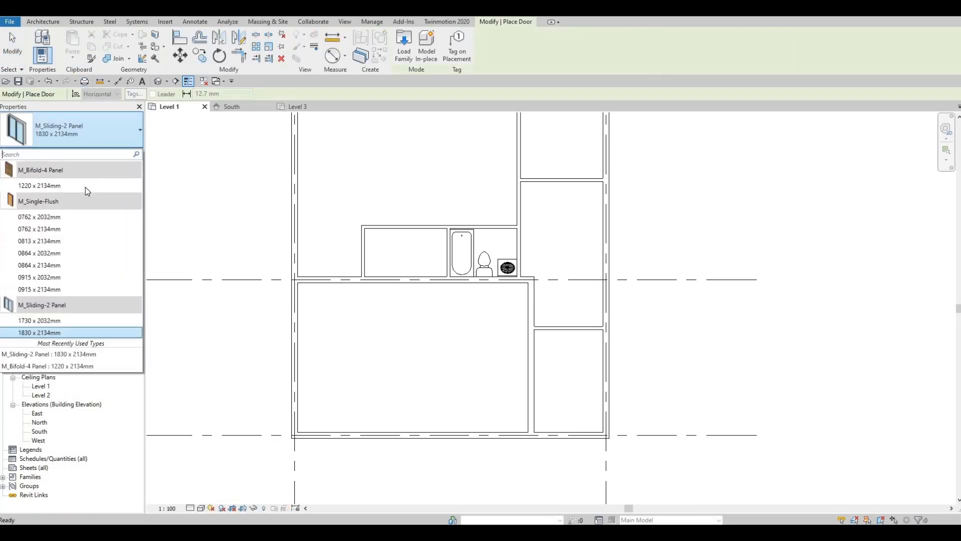
pyautogui.click(46, 217)
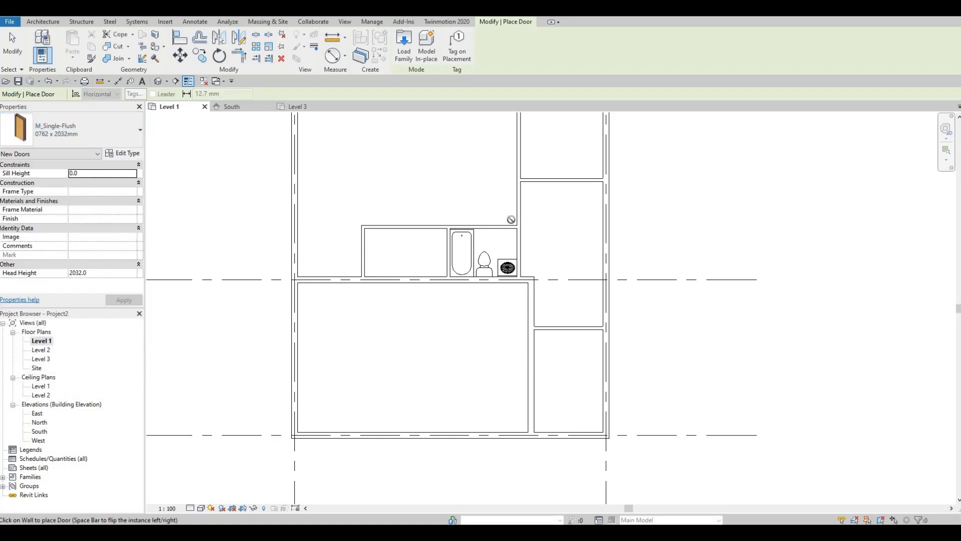
pyautogui.scroll(1, 507, 217)
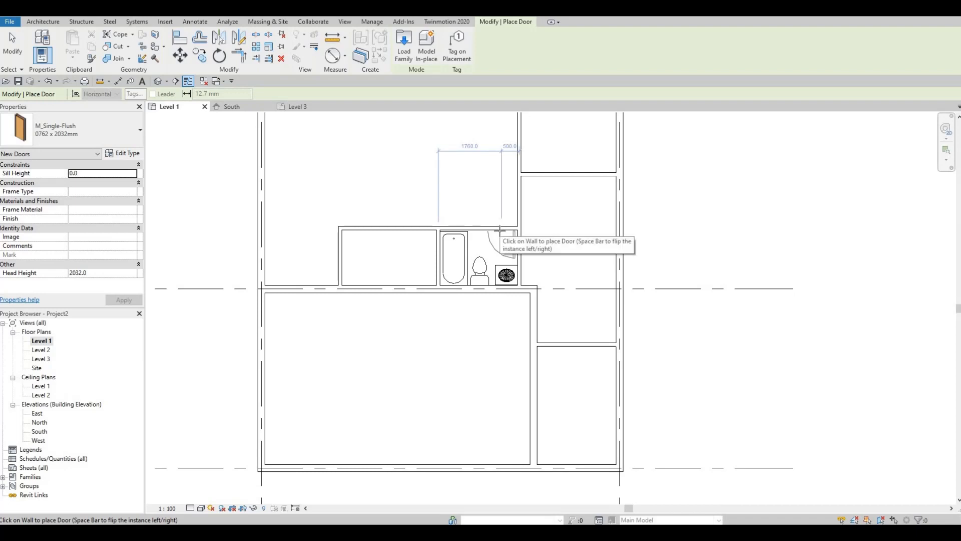
pyautogui.click(499, 229)
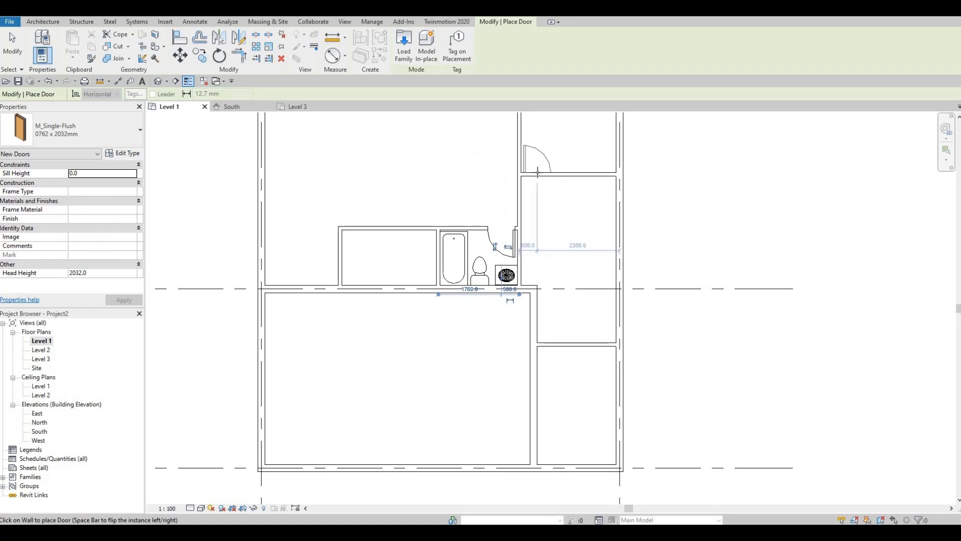
# Place the same door type in both corridor cross walls, 500 mm from the long interior wall and 600 mm from the exterior wall
pyautogui.click(537, 172)
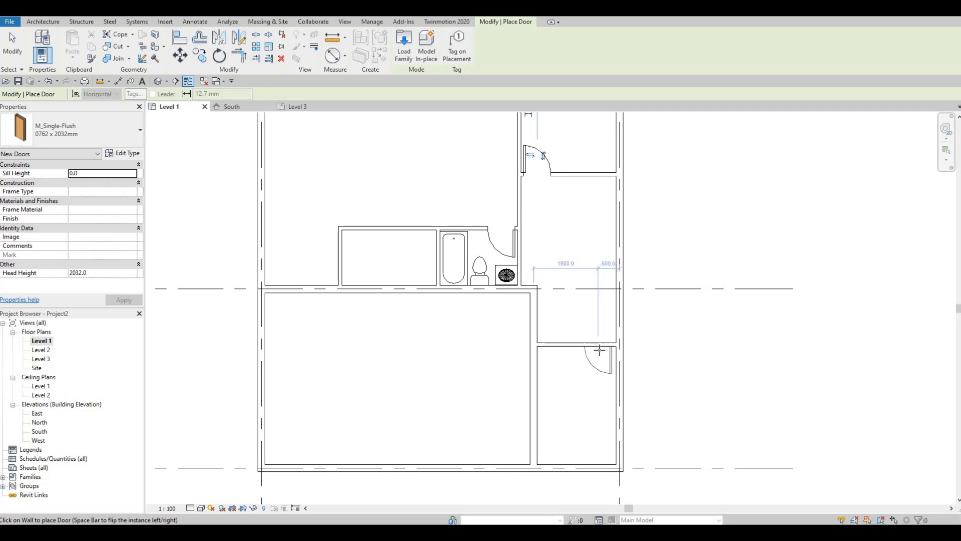
pyautogui.click(600, 350)
pyautogui.press('Escape')
pyautogui.press('Escape')
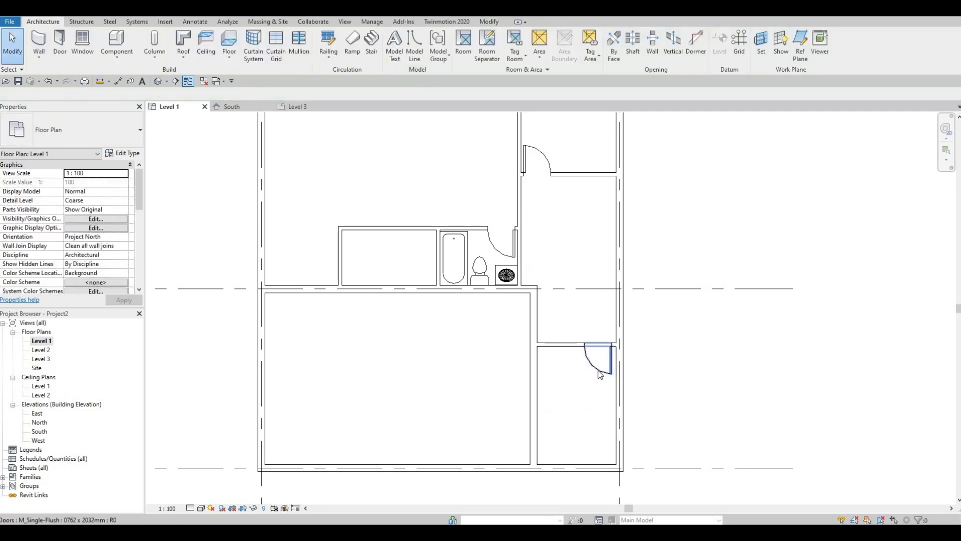
# Nudge the lower corridor cross wall's door toward the exterior wall, to 540 mm from it
pyautogui.click(599, 374)
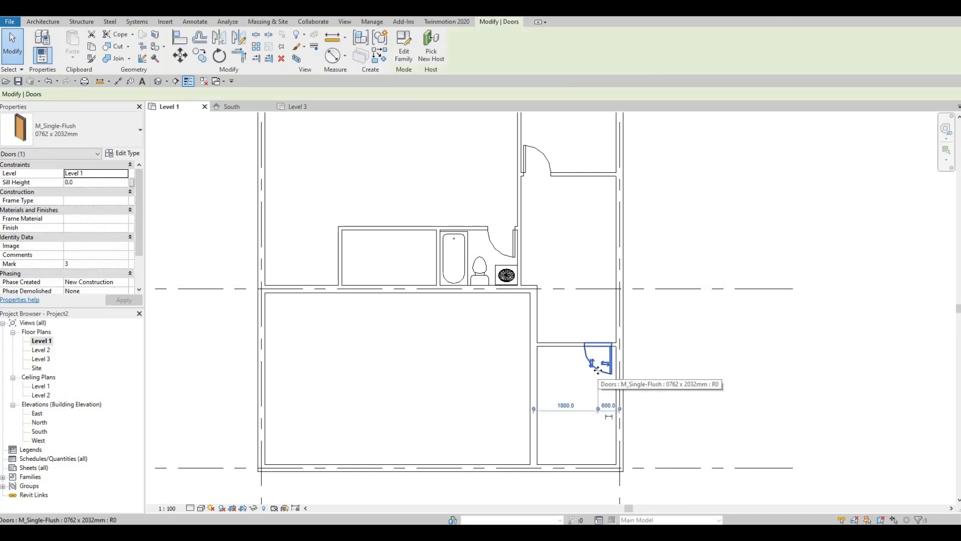
pyautogui.press('Right')
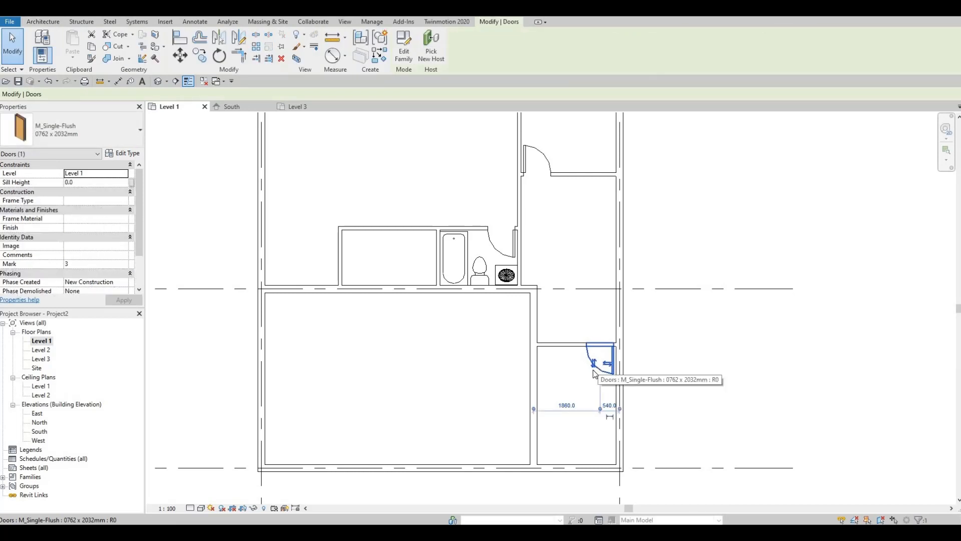
pyautogui.press('Escape')
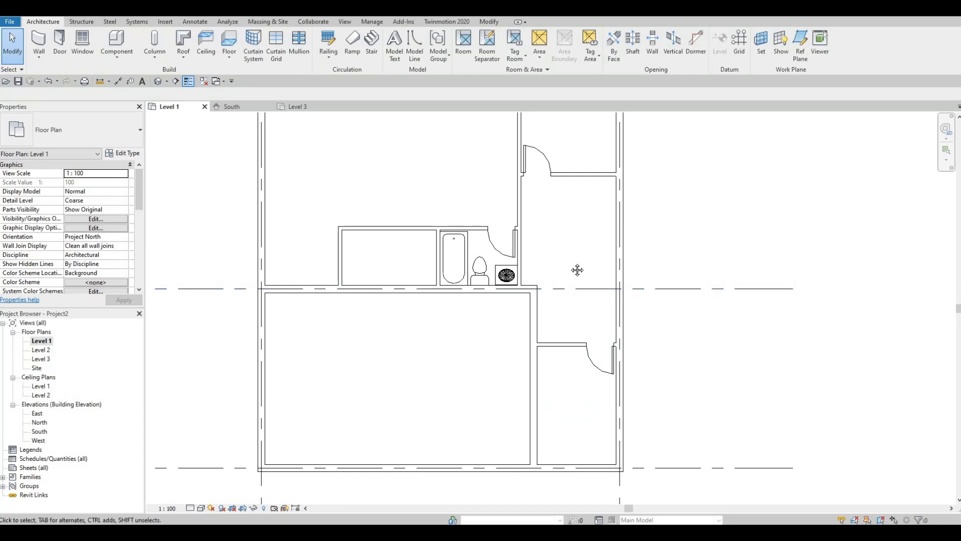
# Cut a rectangular wall opening about 1048 mm wide in the long interior wall, between the upper corridor cross wall and the bathroom's horizontal wall
pyautogui.moveTo(577, 270); pyautogui.dragTo(550, 283, button='middle')
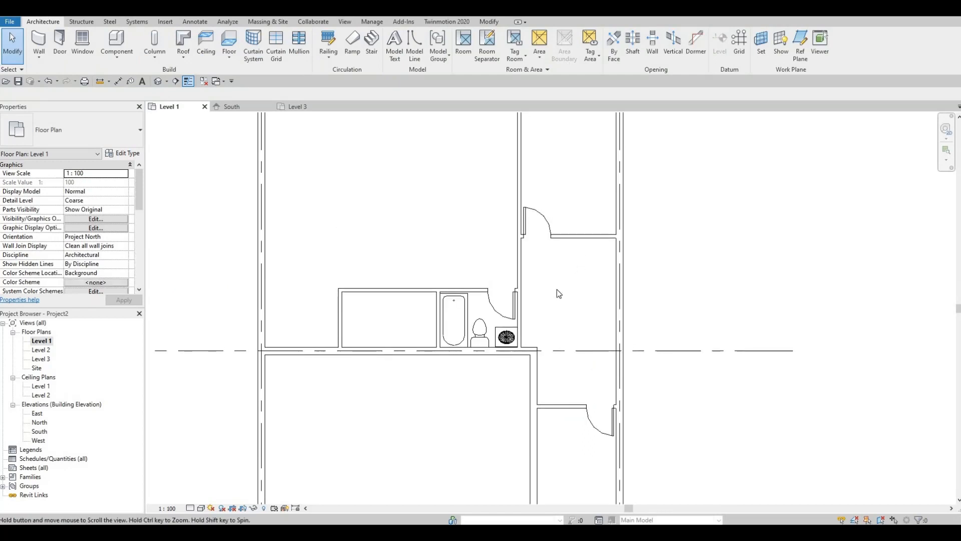
pyautogui.moveTo(555, 291); pyautogui.dragTo(560, 286, button='middle')
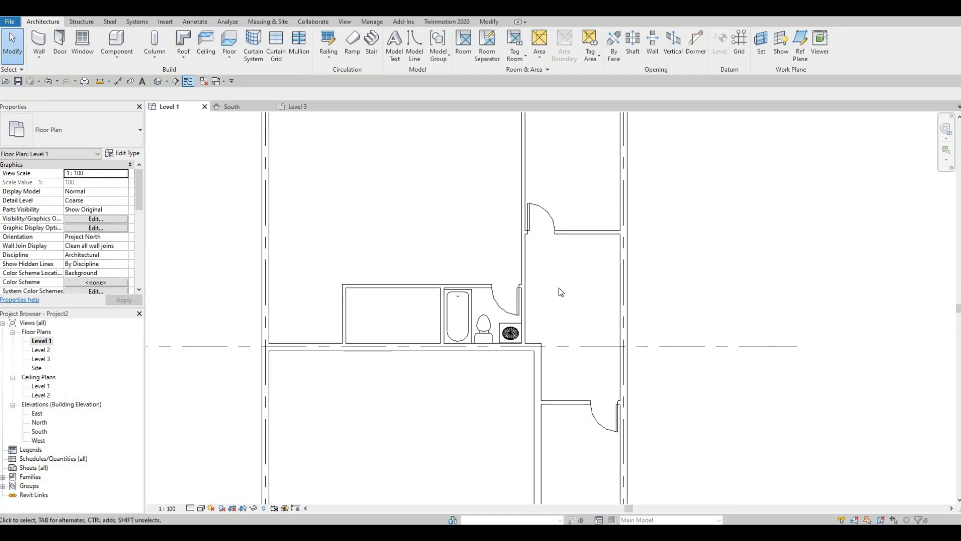
pyautogui.click(525, 255)
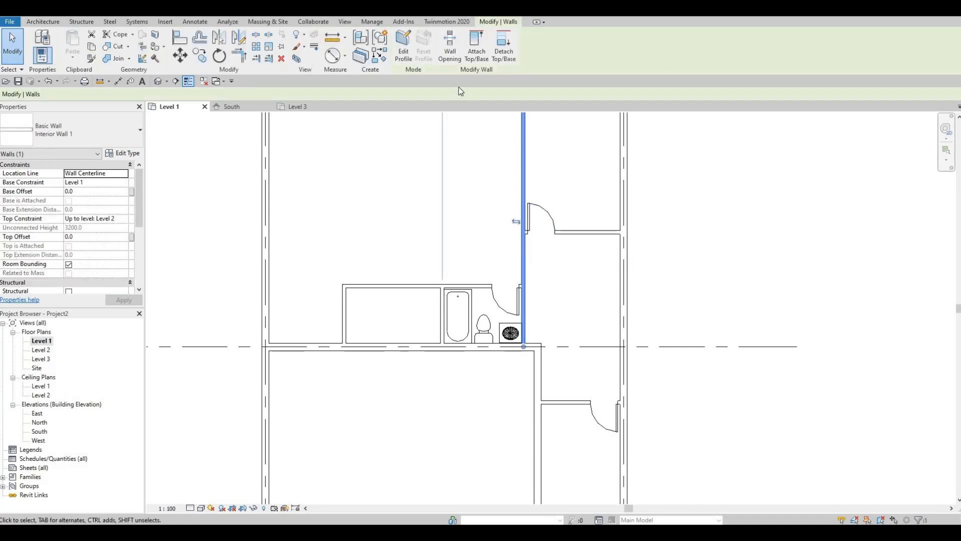
pyautogui.click(451, 50)
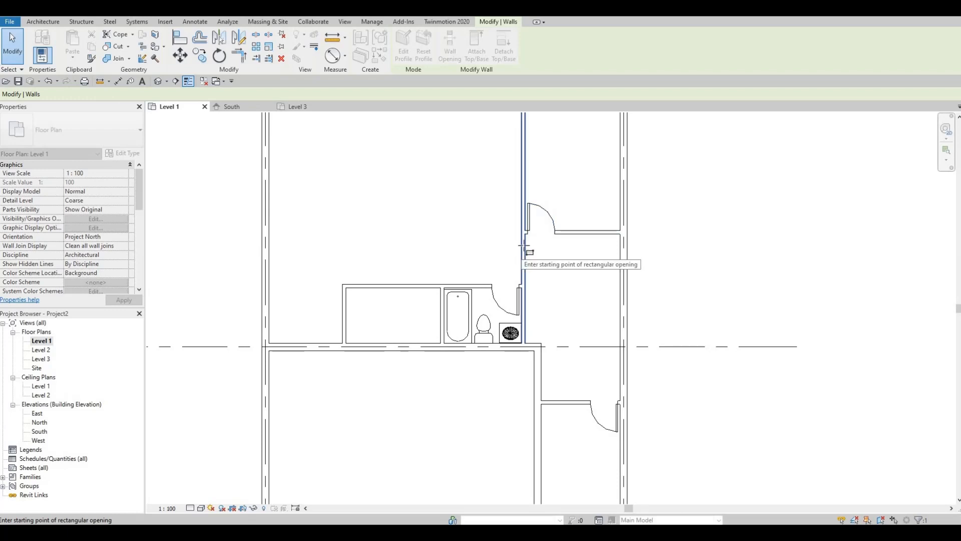
pyautogui.scroll(2, 529, 239)
pyautogui.scroll(1, 525, 239)
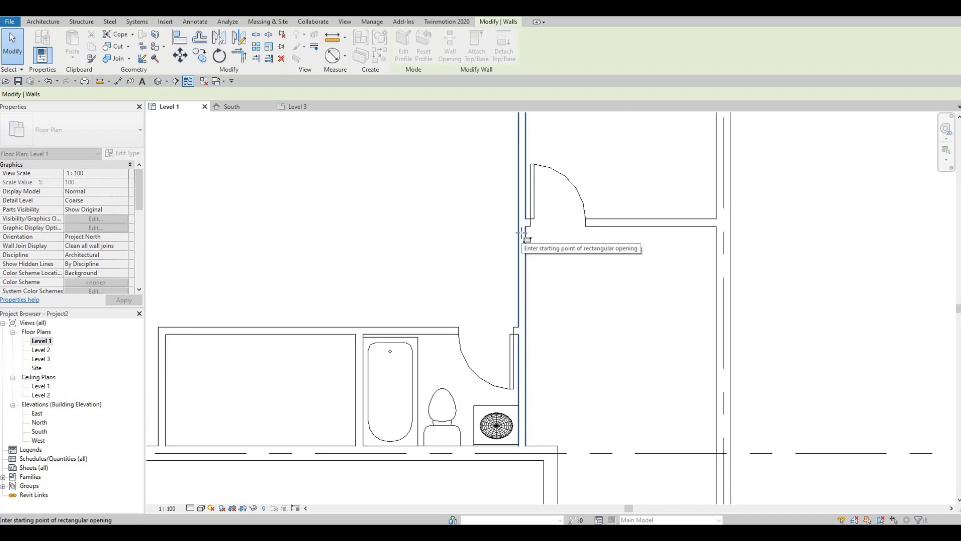
pyautogui.click(521, 235)
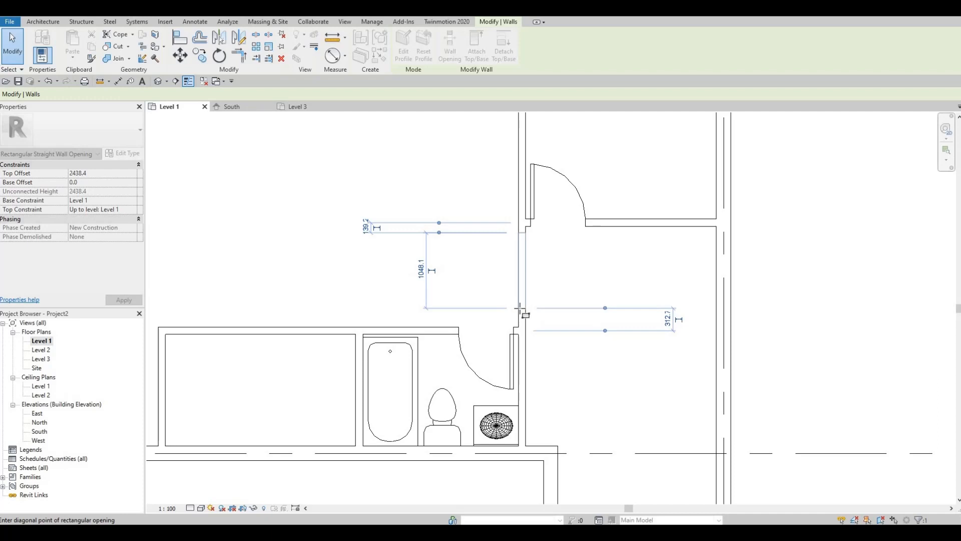
pyautogui.click(521, 309)
pyautogui.scroll(-3, 586, 320)
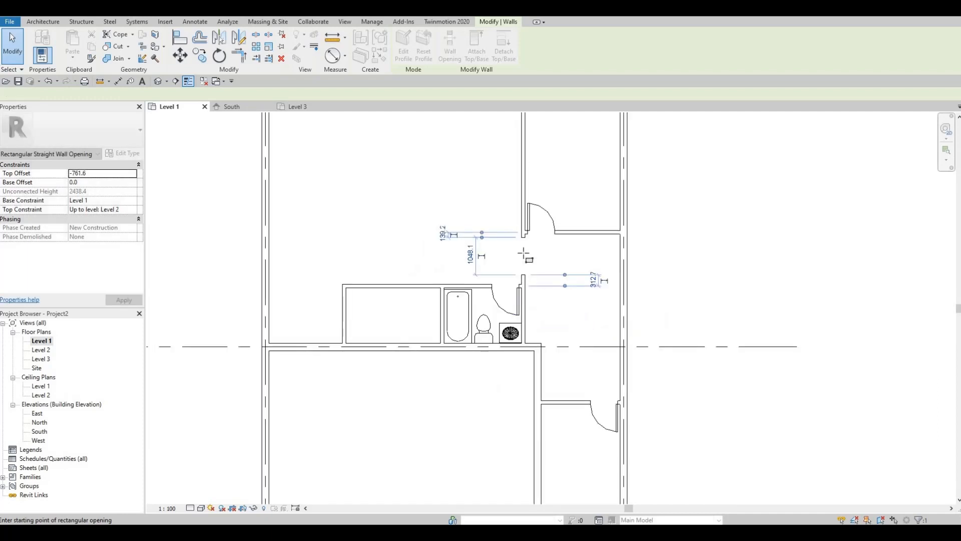
pyautogui.scroll(2, 549, 275)
pyautogui.press('Escape')
pyautogui.press('Escape')
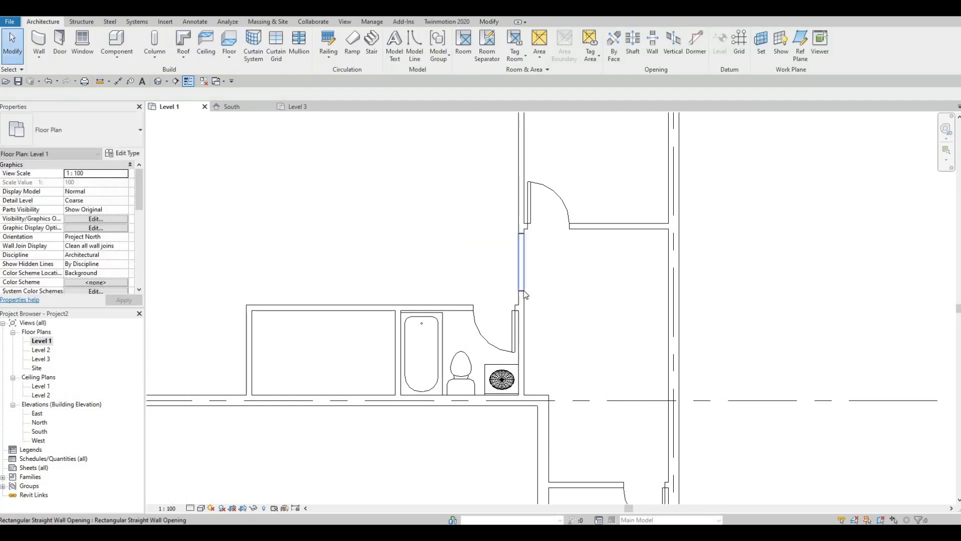
# Stretch the wall opening's lower end to 200 mm from the bathroom's horizontal wall, making the opening about 1161 mm wide
pyautogui.click(522, 296)
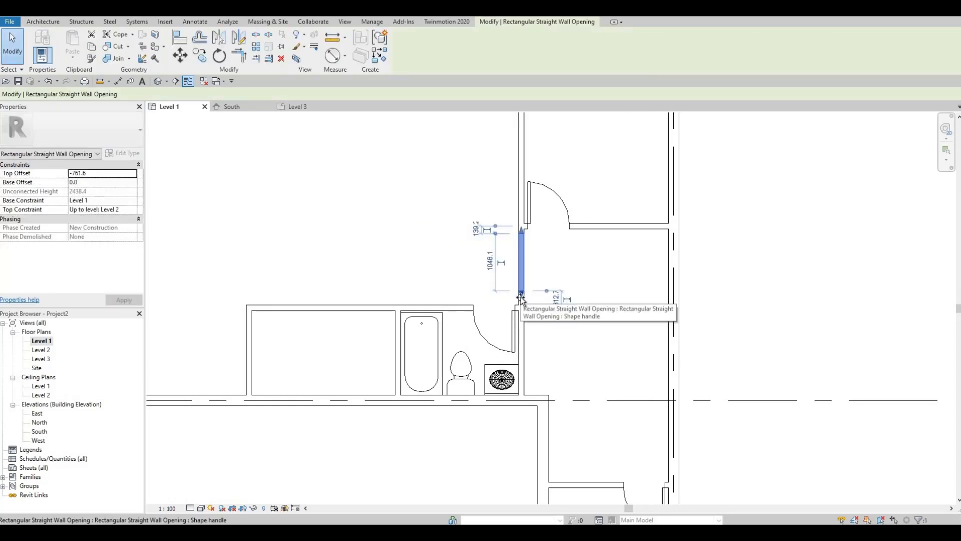
pyautogui.moveTo(521, 295); pyautogui.dragTo(520, 300)
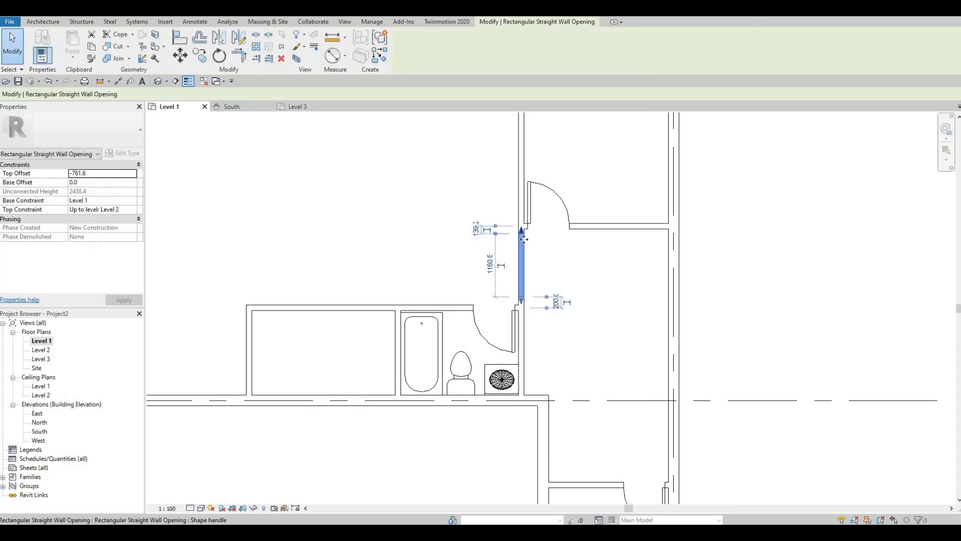
pyautogui.click(555, 252)
pyautogui.scroll(-2, 576, 297)
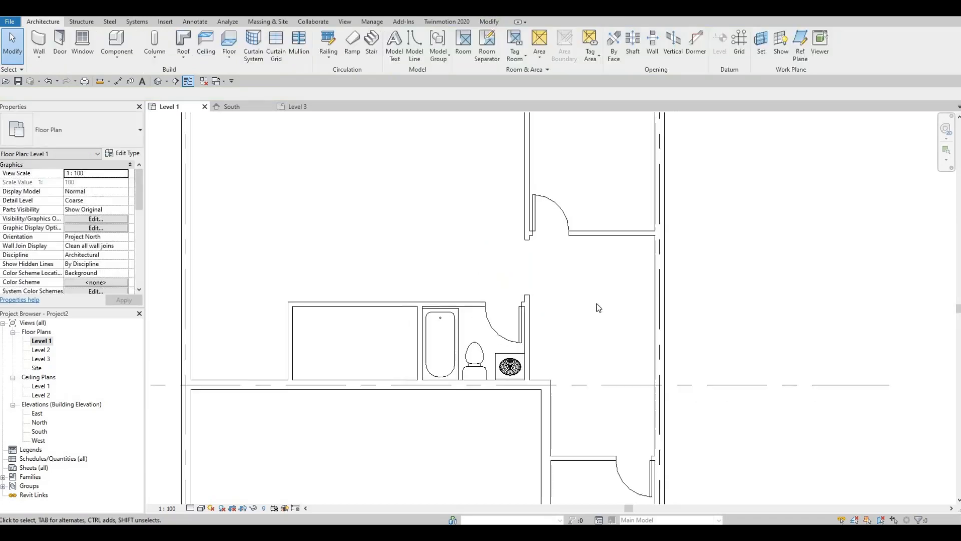
pyautogui.scroll(-1, 551, 301)
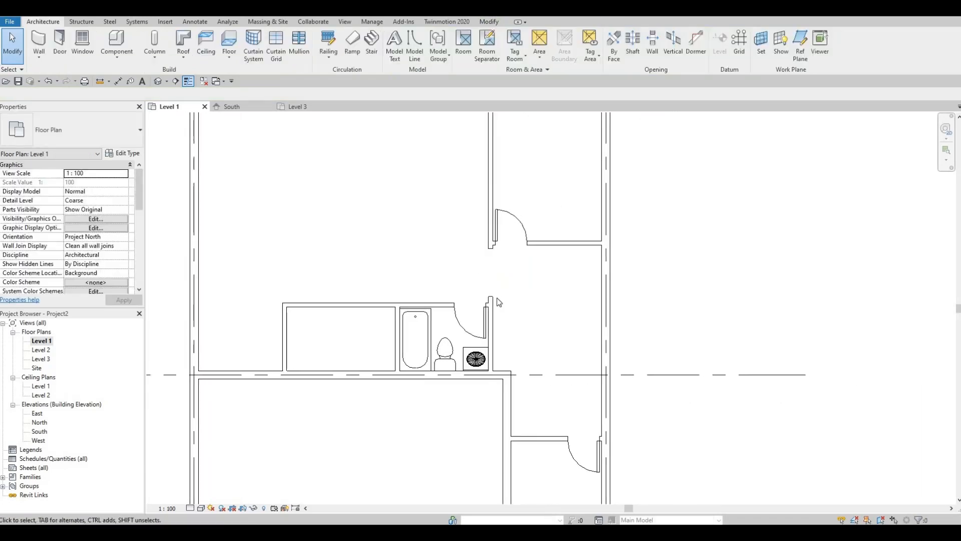
# Create a perspective camera view from inside the large upper room, aimed at the new wall opening
pyautogui.moveTo(526, 274); pyautogui.dragTo(586, 275, button='middle')
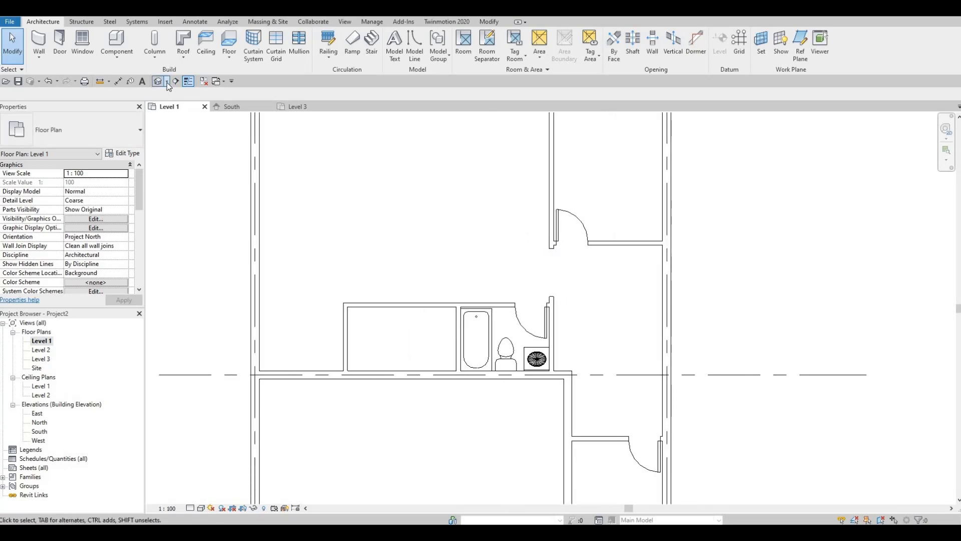
pyautogui.click(168, 83)
pyautogui.click(182, 108)
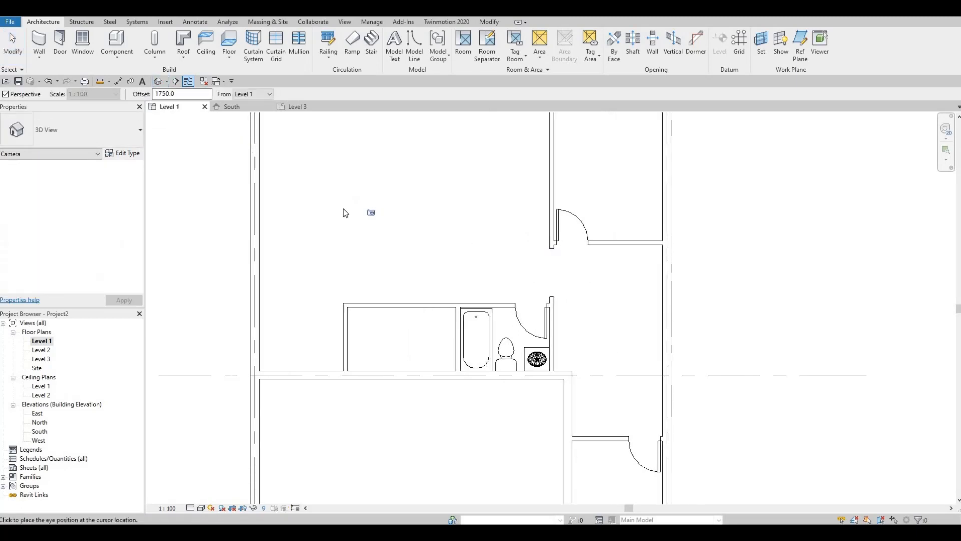
pyautogui.click(344, 209)
pyautogui.click(569, 290)
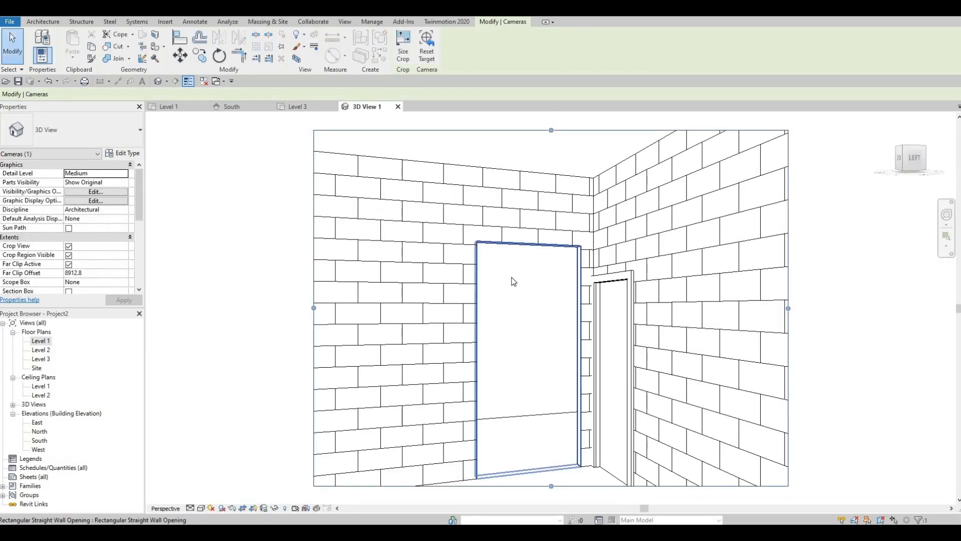
pyautogui.press('Escape')
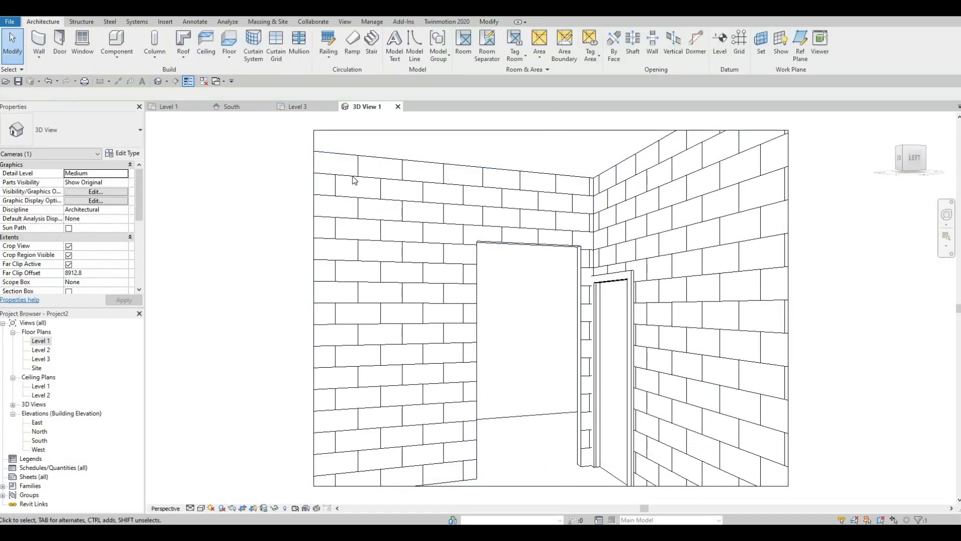
# Close the camera view and delete 3D View 1 from the project
pyautogui.click(360, 130)
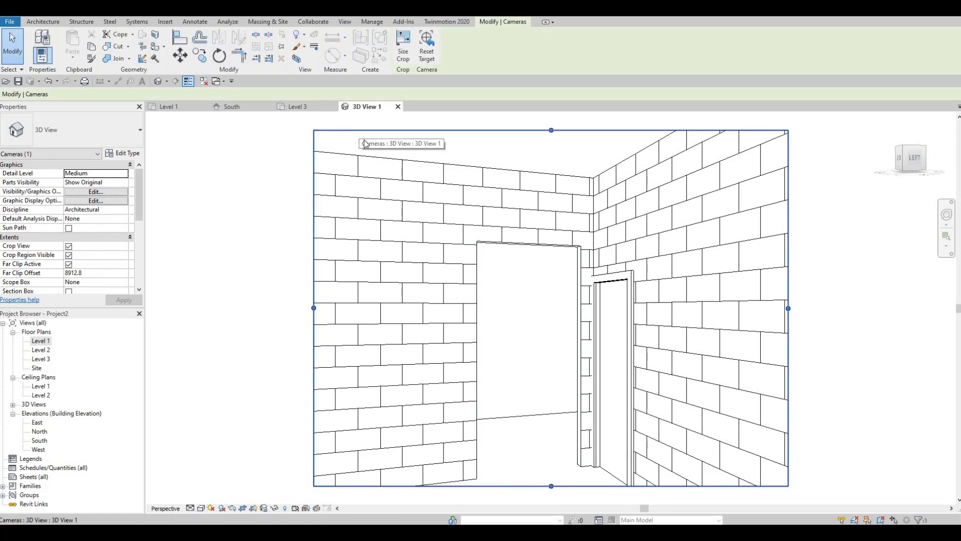
pyautogui.click(398, 107)
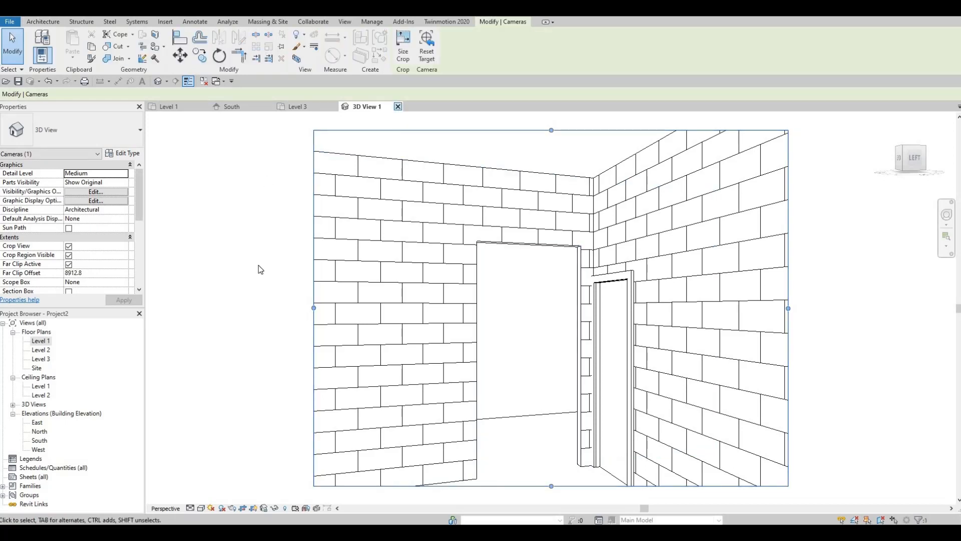
pyautogui.click(12, 404)
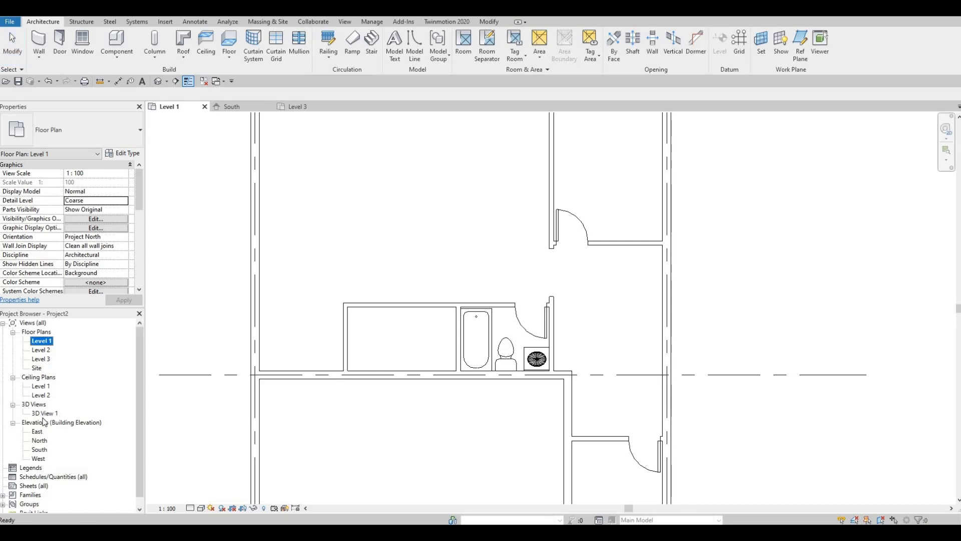
pyautogui.click(45, 413)
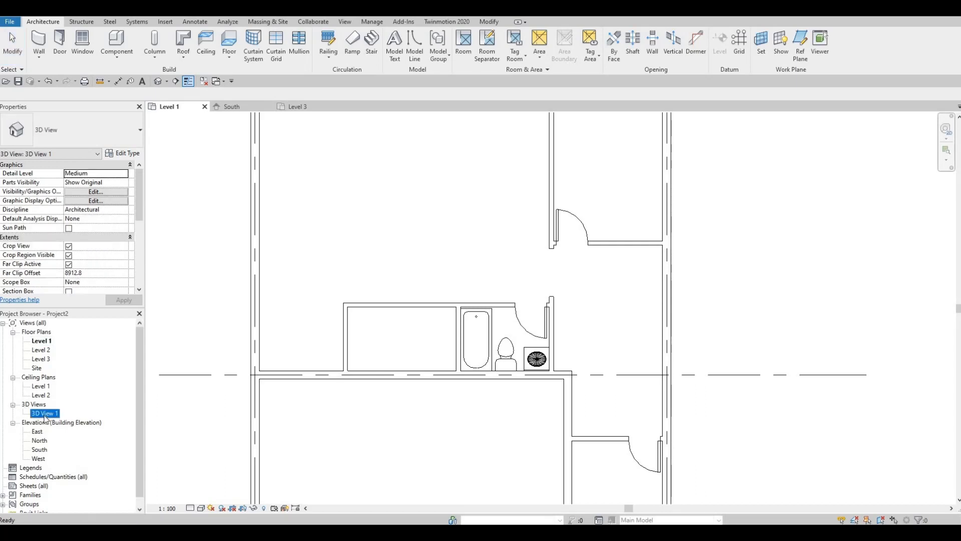
pyautogui.rightClick(45, 415)
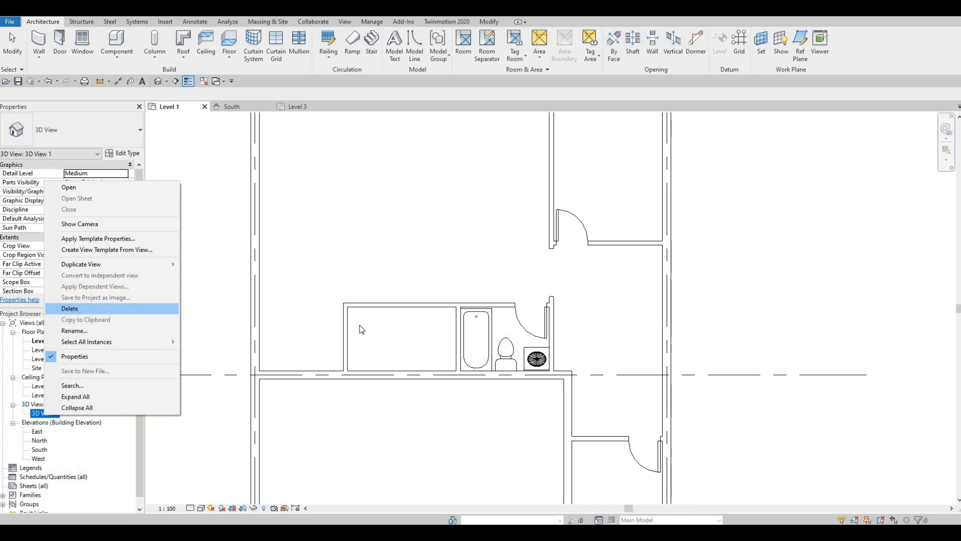
# Review the Level 1 floor plan, examining the room layout, the corridor, the doors and the wall opening
pyautogui.scroll(-1, 476, 259)
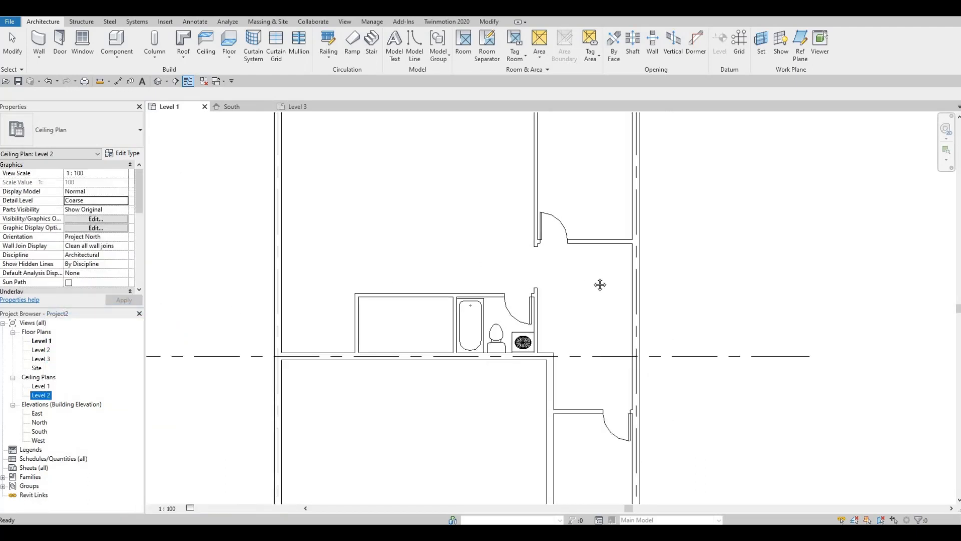
pyautogui.moveTo(600, 284); pyautogui.dragTo(517, 290, button='middle')
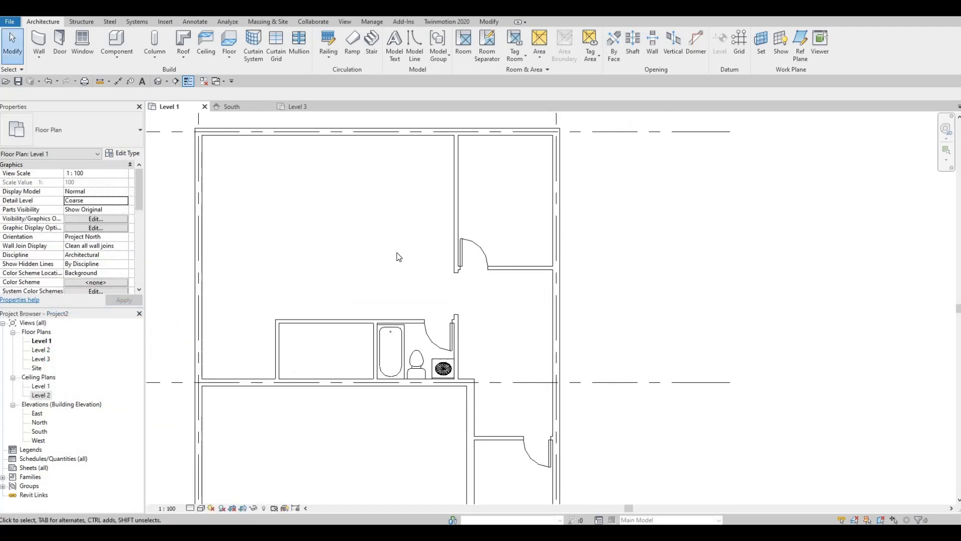
pyautogui.scroll(-1, 415, 259)
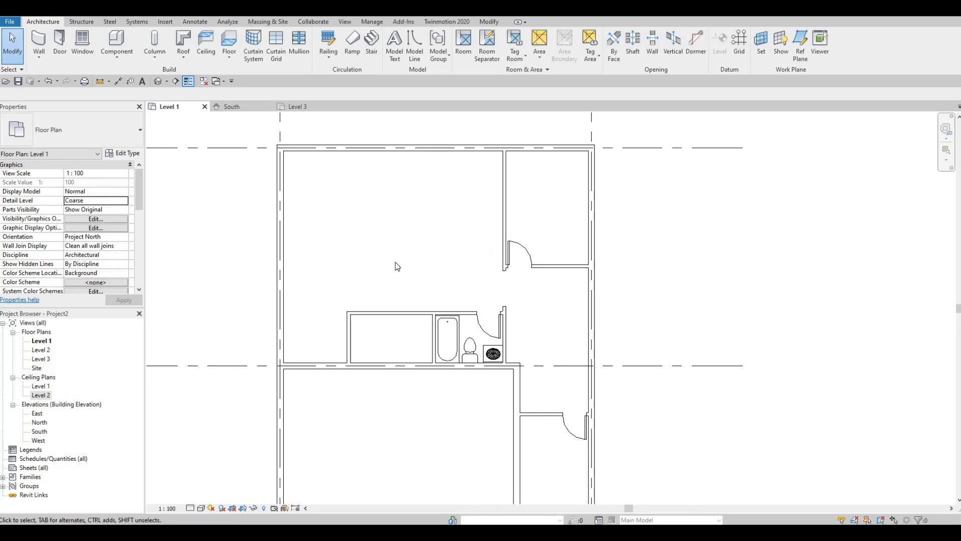
pyautogui.moveTo(391, 254); pyautogui.dragTo(393, 274, button='middle')
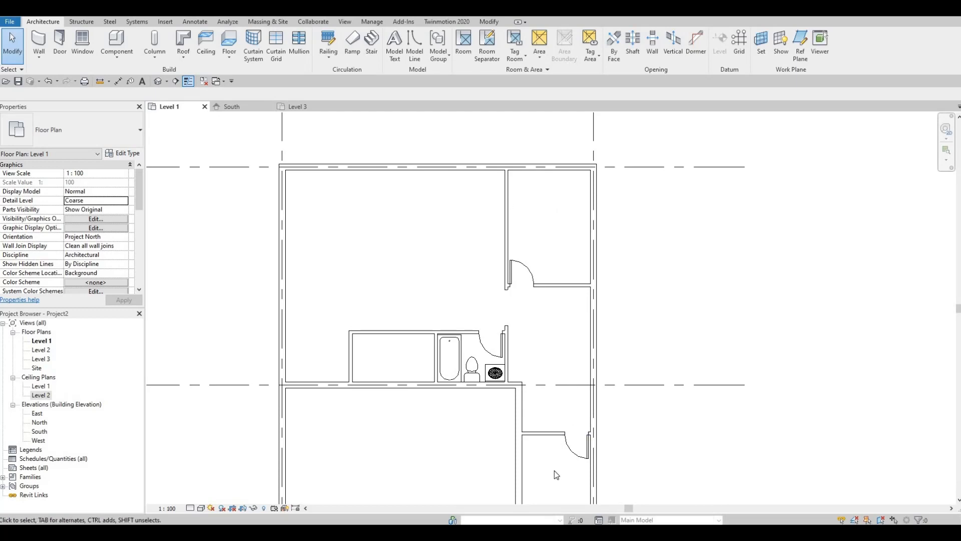
pyautogui.moveTo(568, 423); pyautogui.dragTo(569, 396, button='middle')
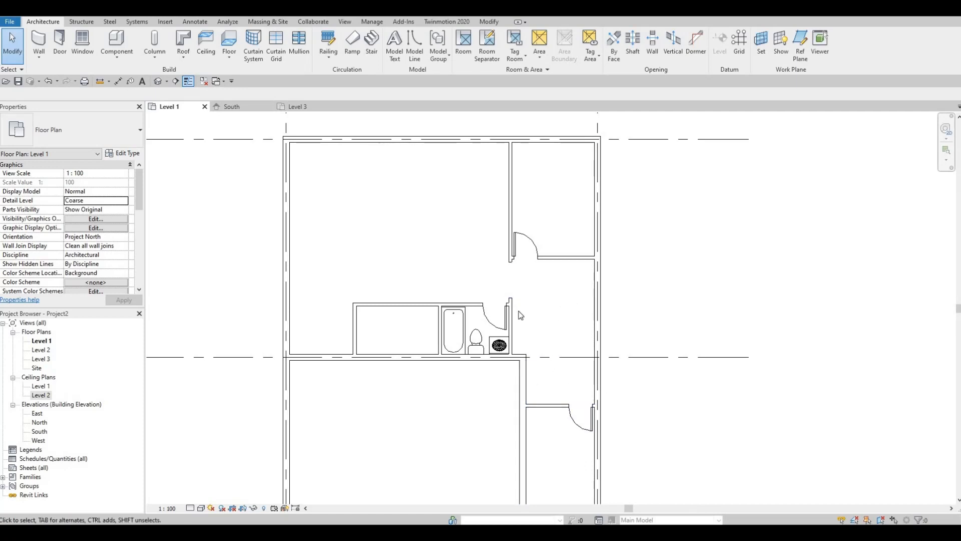
pyautogui.moveTo(556, 360); pyautogui.dragTo(552, 271, button='middle')
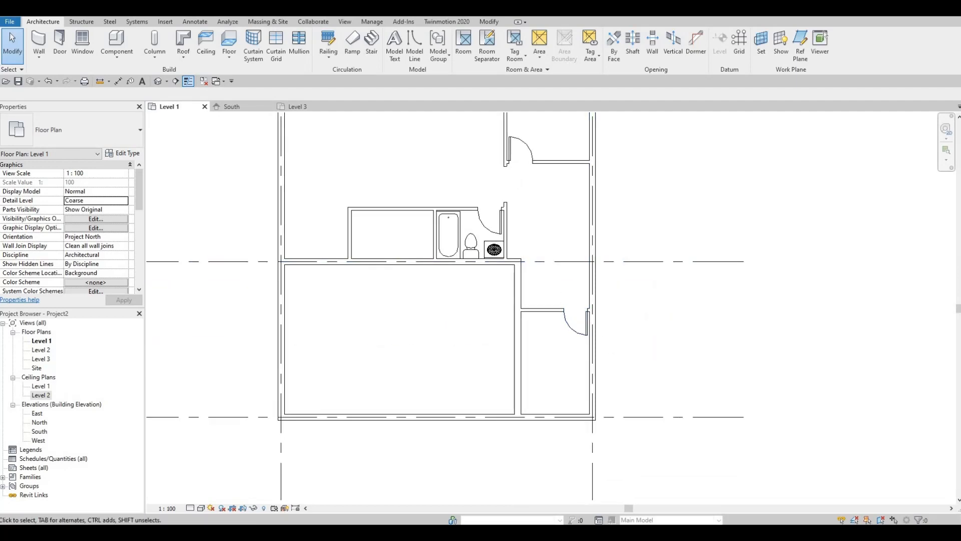
pyautogui.moveTo(513, 255); pyautogui.dragTo(493, 276, button='middle')
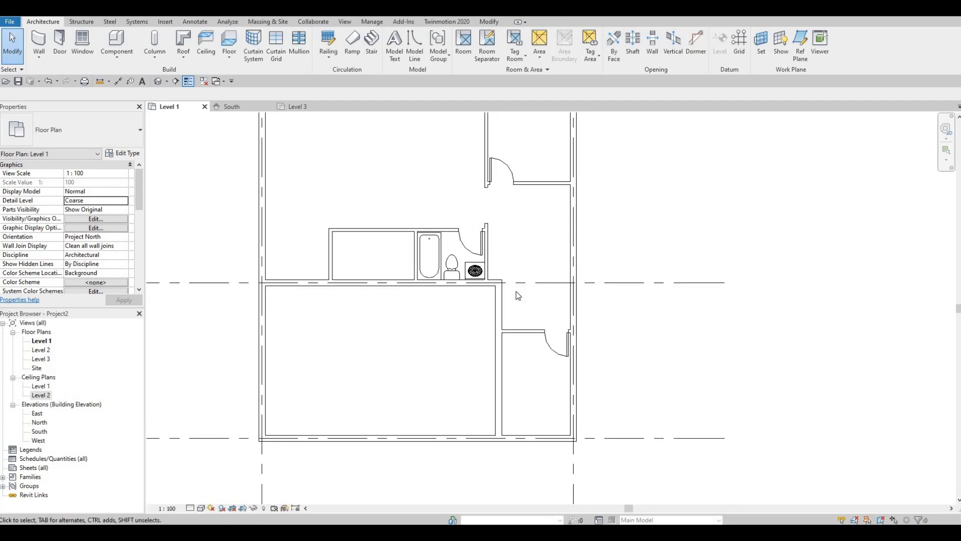
pyautogui.moveTo(522, 286); pyautogui.dragTo(492, 292, button='middle')
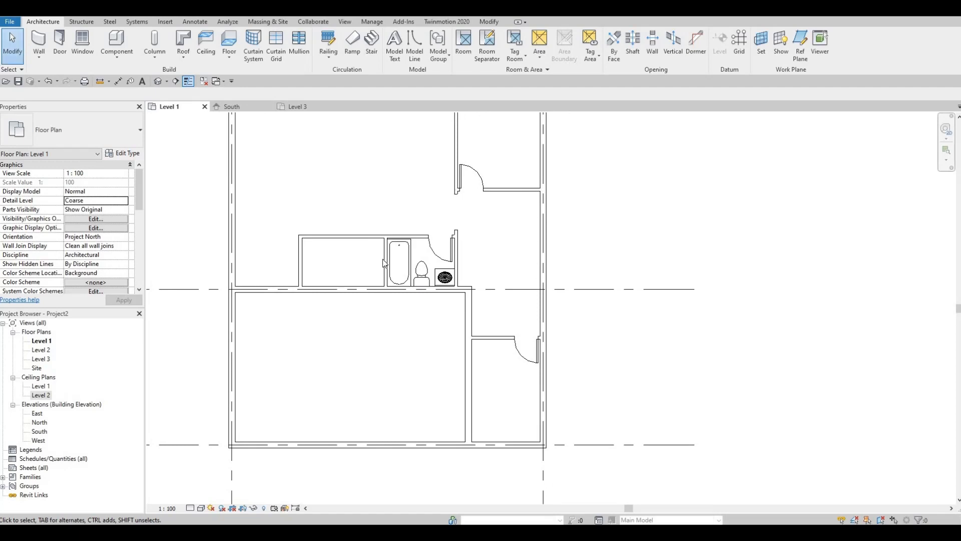
pyautogui.moveTo(383, 262); pyautogui.dragTo(343, 327, button='middle')
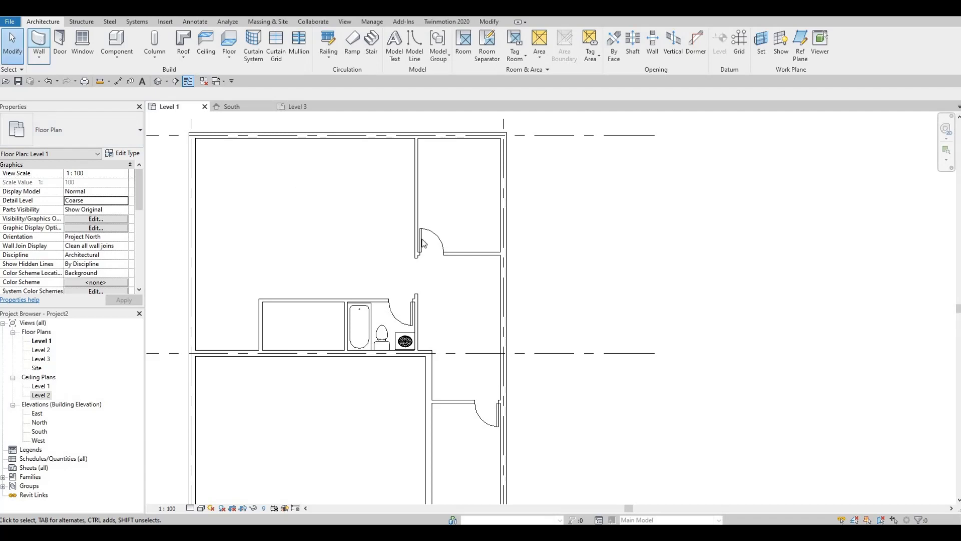
# Draw two Interior Wall 1 walls beside the upper-right room's door, enclosing a closet about 1500 mm wide and 850 mm deep
pyautogui.click(464, 253)
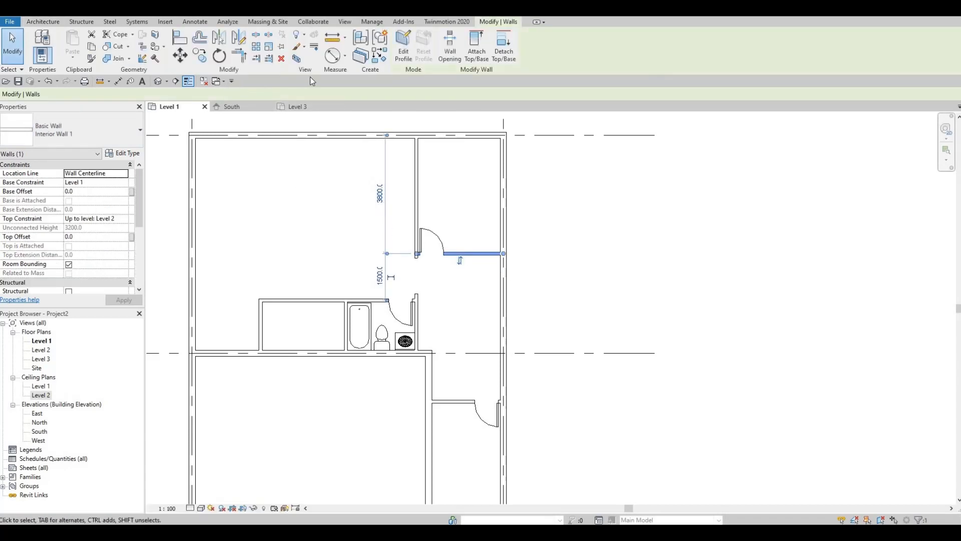
pyautogui.click(381, 59)
pyautogui.scroll(3, 454, 259)
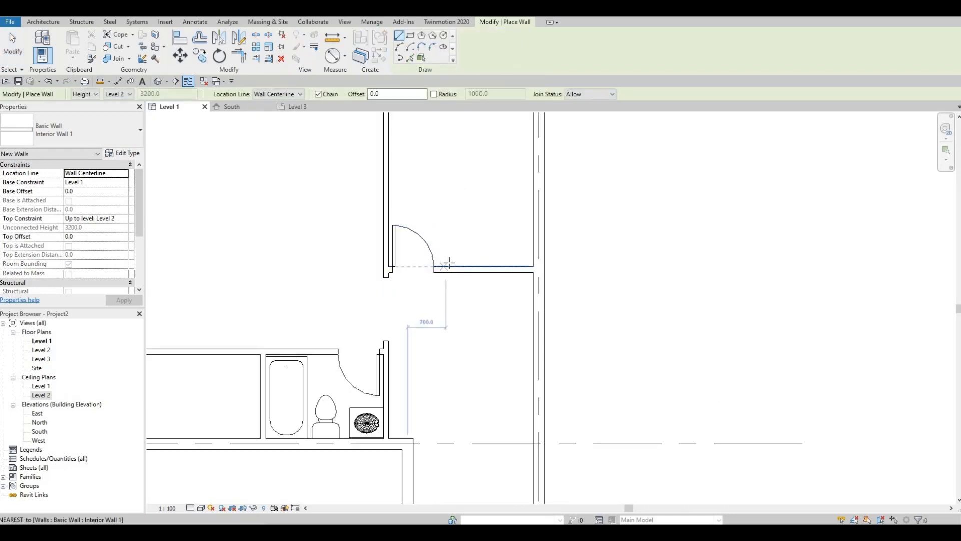
pyautogui.click(446, 266)
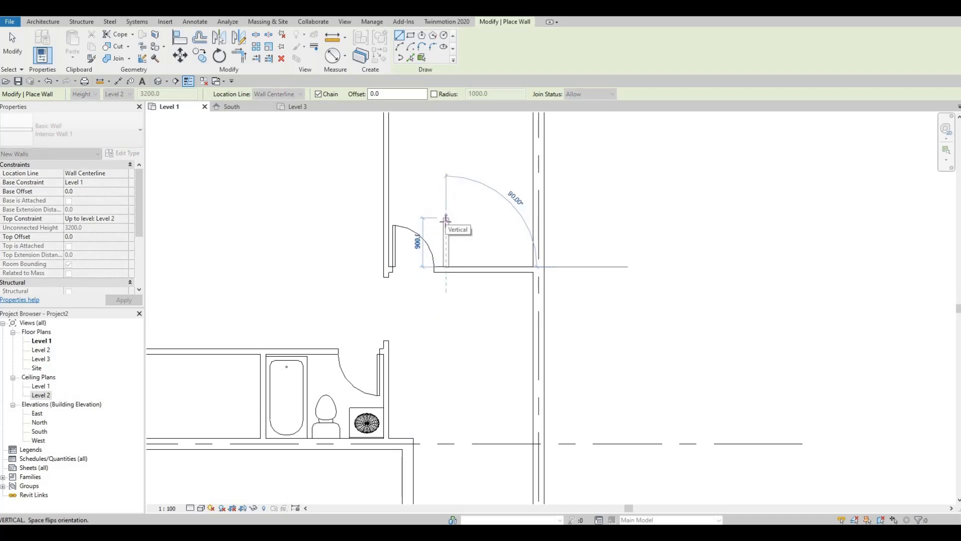
pyautogui.click(446, 221)
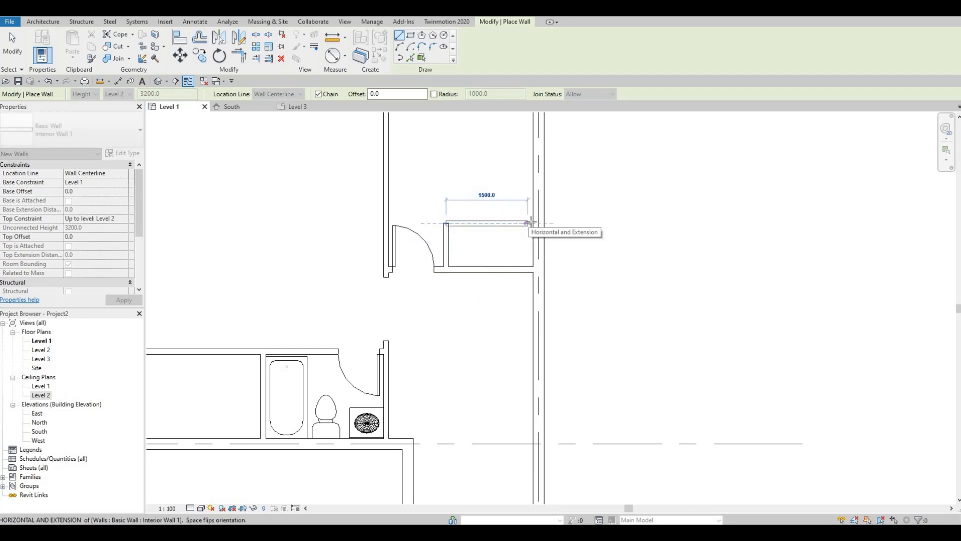
pyautogui.click(533, 223)
pyautogui.press('Escape')
# Draw two more Interior Wall 1 walls beside the lower-right room's door, enclosing a closet about 1300 mm wide and 700 mm deep
pyautogui.moveTo(481, 392); pyautogui.dragTo(465, 255, button='middle')
pyautogui.moveTo(465, 376); pyautogui.dragTo(474, 296, button='middle')
pyautogui.click(471, 325)
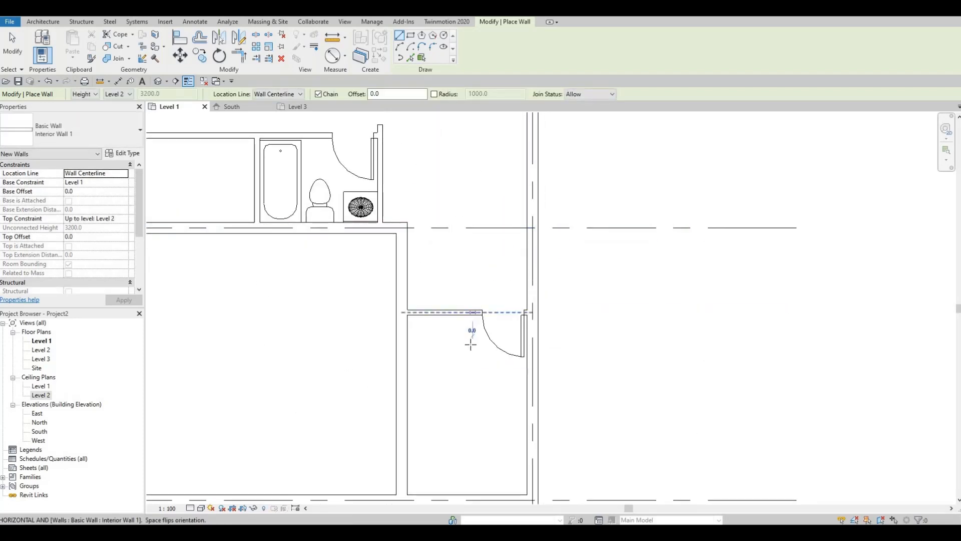
pyautogui.click(471, 350)
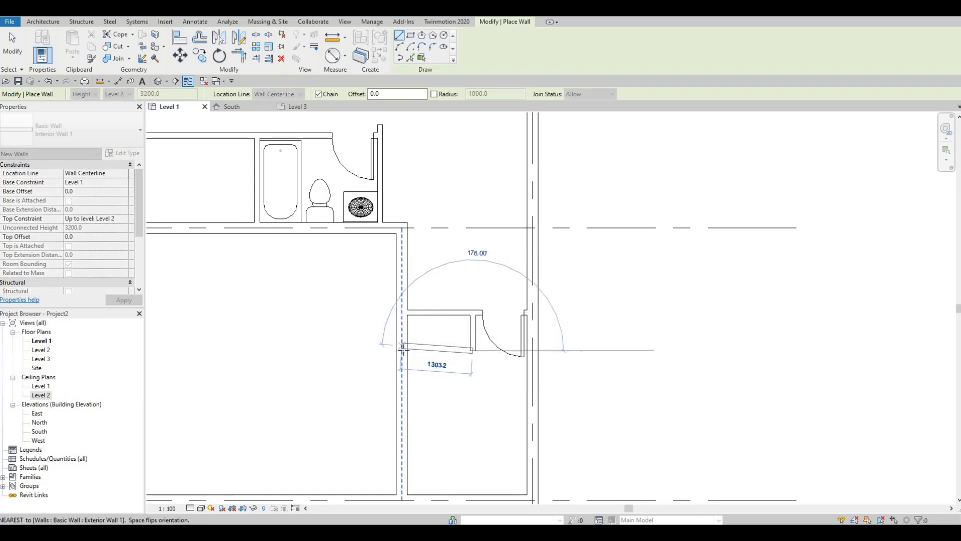
pyautogui.click(402, 351)
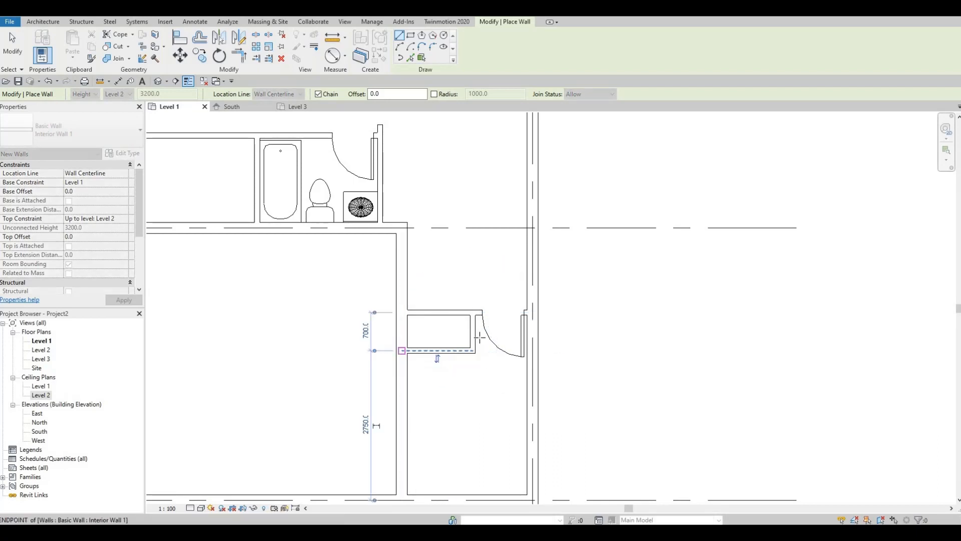
pyautogui.press('Escape')
pyautogui.press('Escape')
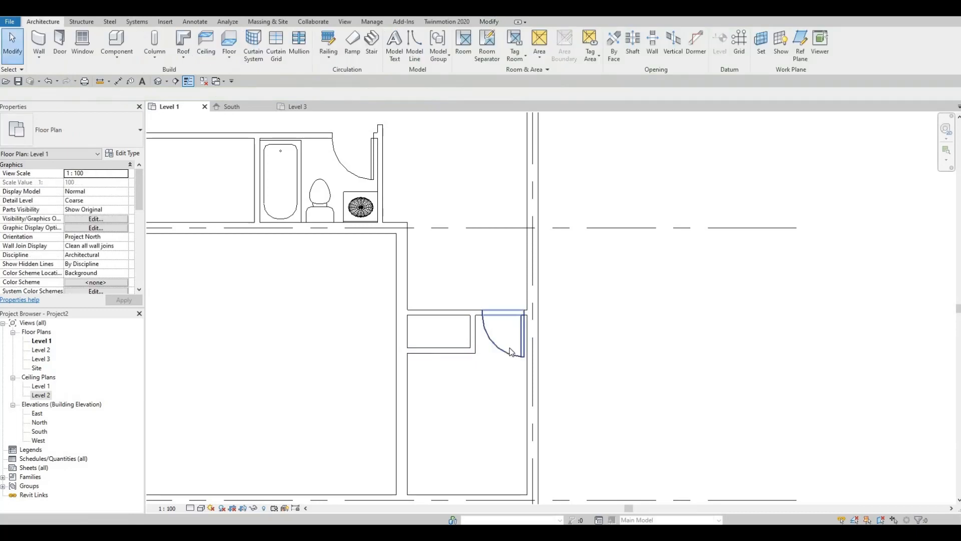
# Set the upper closet's depth to 700 mm by repositioning its long front wall
pyautogui.moveTo(603, 376); pyautogui.dragTo(634, 500, button='middle')
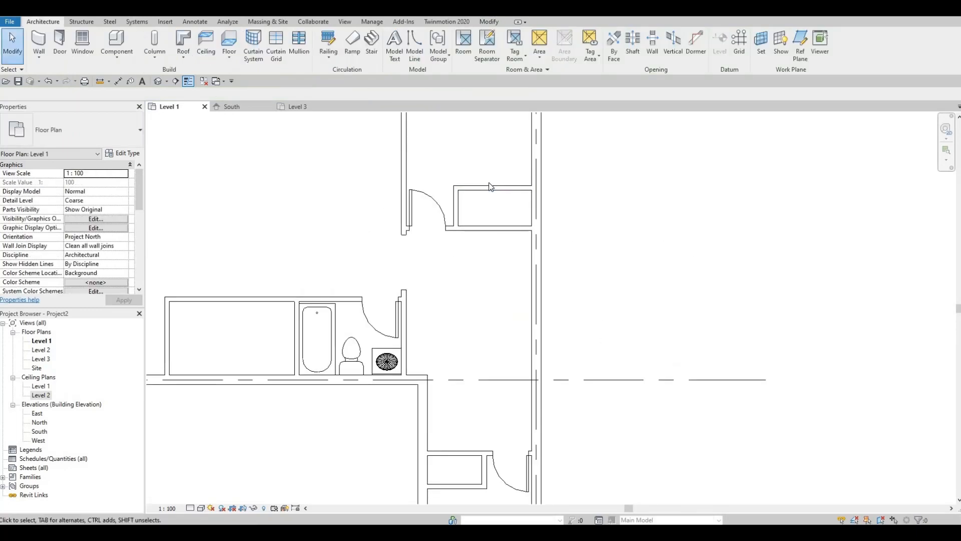
pyautogui.click(493, 188)
pyautogui.click(564, 206)
pyautogui.scroll(3, 563, 206)
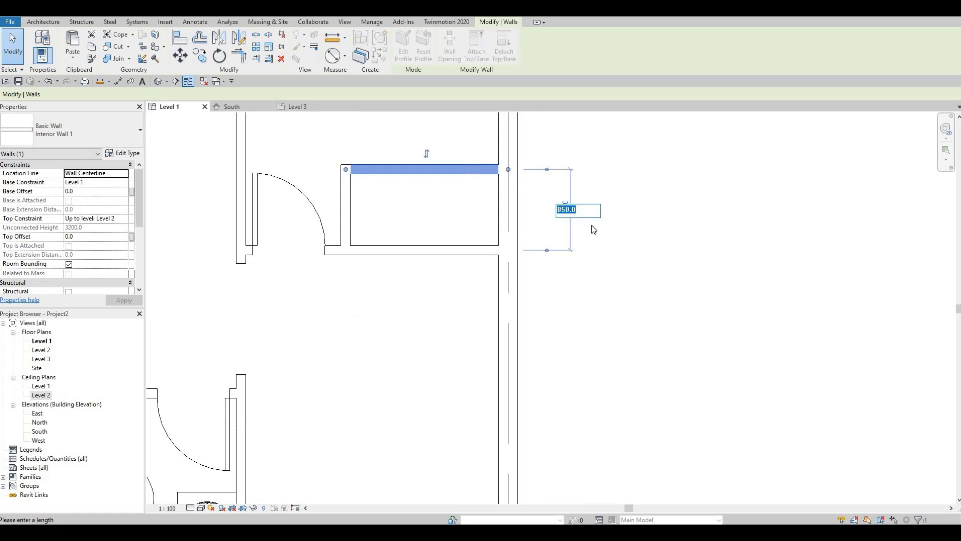
pyautogui.write('700')
pyautogui.press('Return')
pyautogui.click(586, 328)
# Check the depth of the lower closet from its front wall's dimension
pyautogui.scroll(-2, 586, 328)
pyautogui.moveTo(586, 328); pyautogui.dragTo(627, 75, button='middle')
pyautogui.click(489, 328)
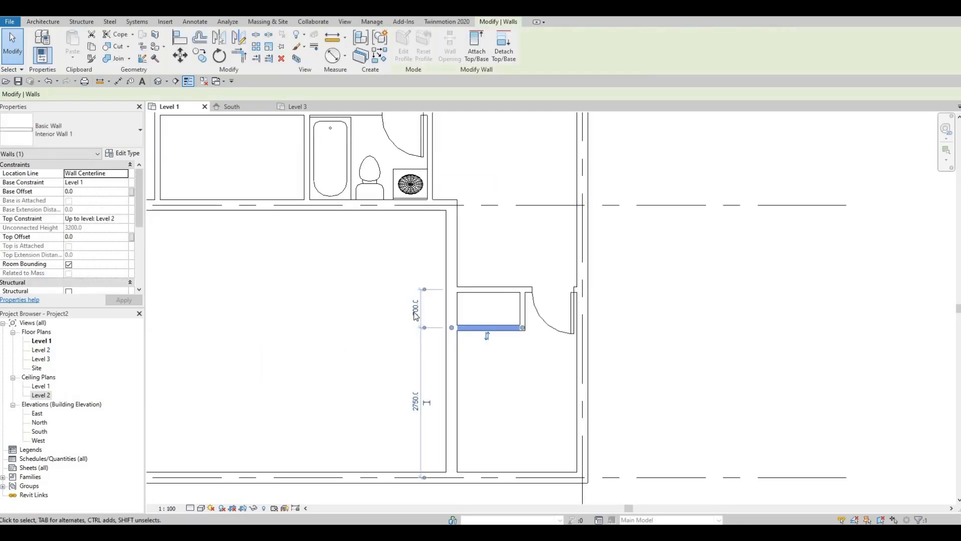
pyautogui.scroll(2, 450, 315)
pyautogui.click(460, 277)
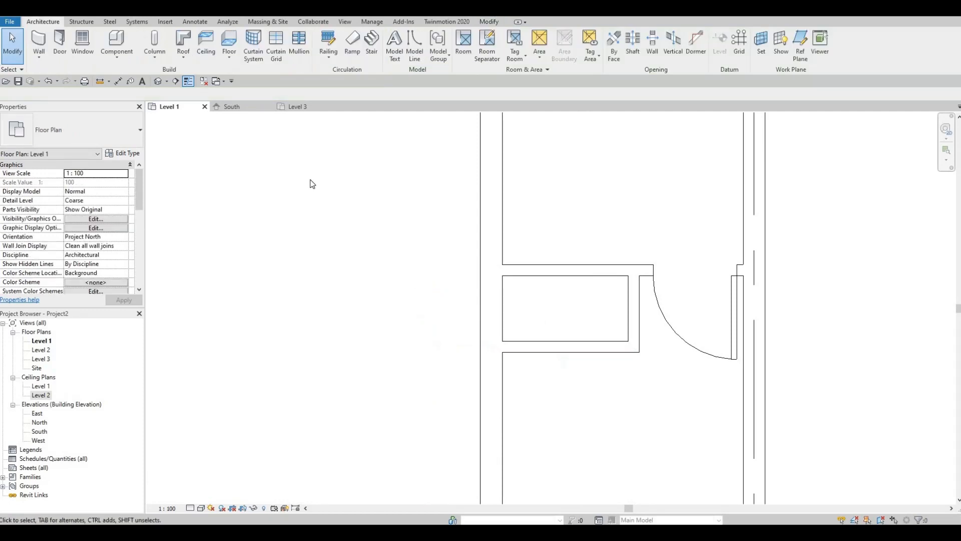
pyautogui.scroll(-2, 418, 233)
# Try to place an M_Bifold-4 Panel 1220 x 2134mm door in the lower closet's front wall
pyautogui.click(60, 45)
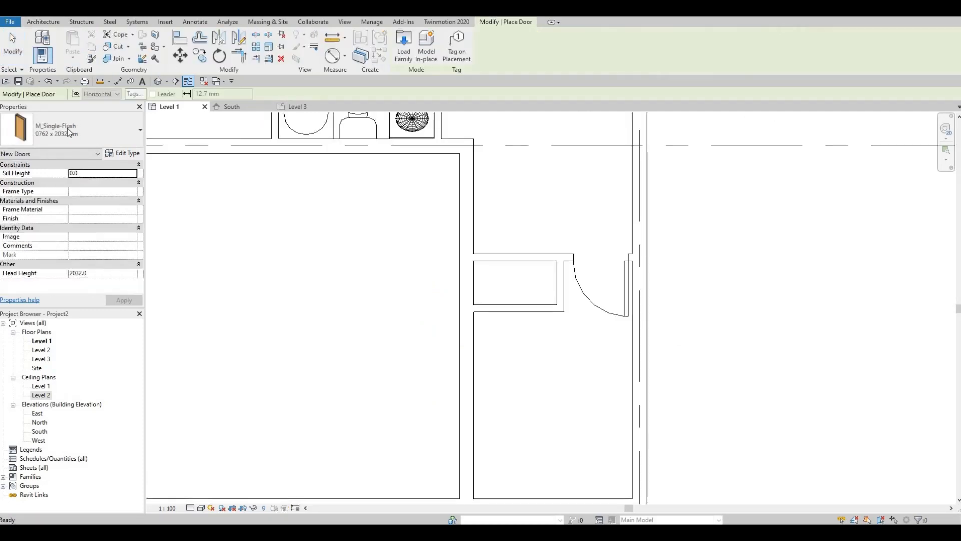
pyautogui.click(67, 132)
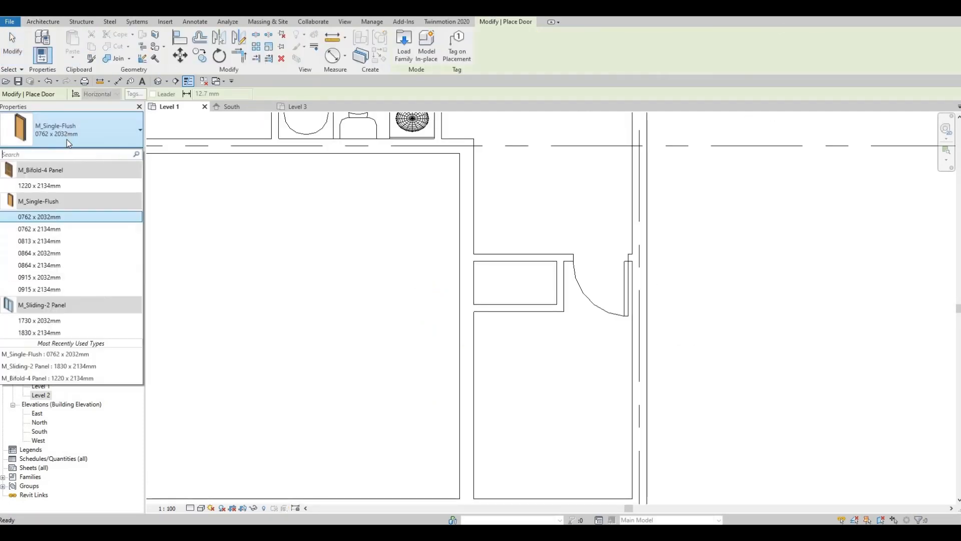
pyautogui.click(39, 185)
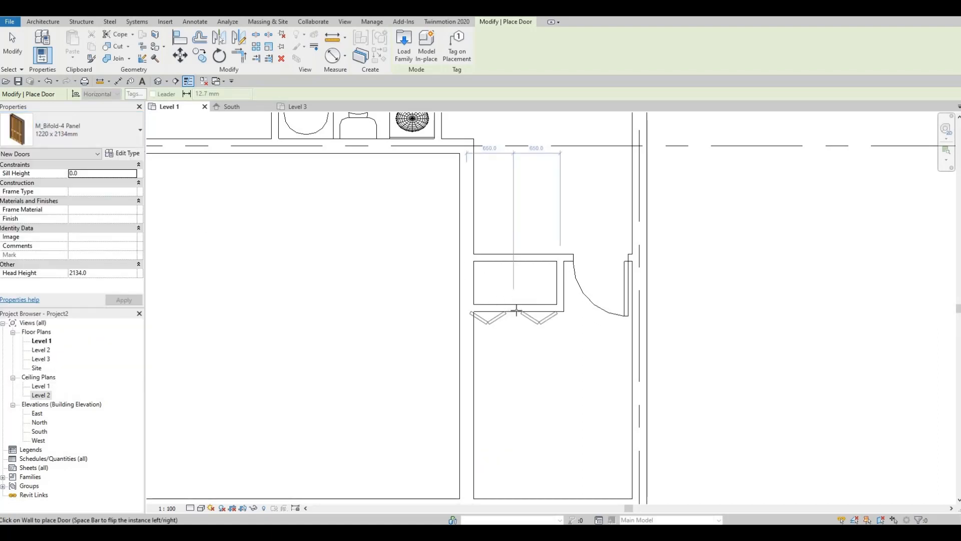
pyautogui.click(520, 308)
pyautogui.press('Escape')
pyautogui.press('Escape')
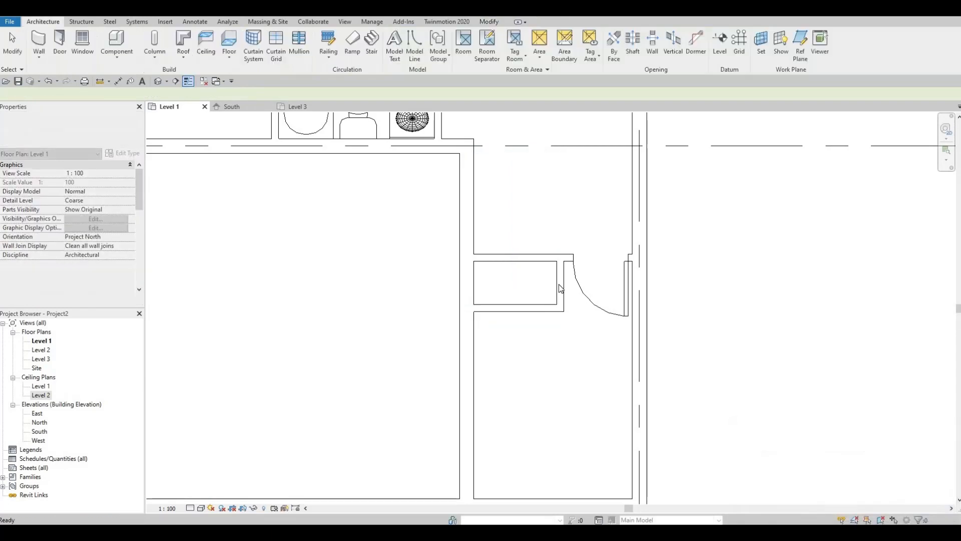
# Nudge the lower closet's short side wall three increments toward the room door to widen the closet
pyautogui.click(559, 284)
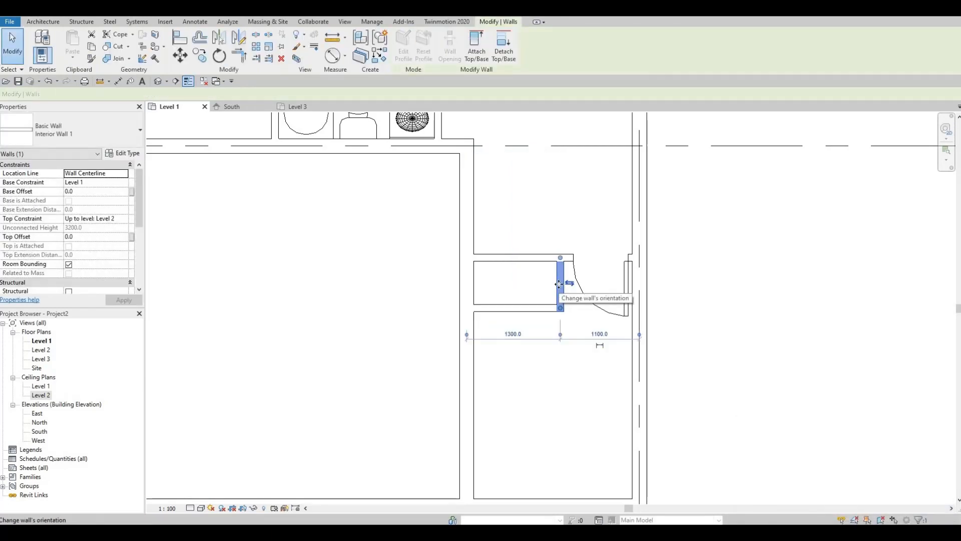
pyautogui.press('Right')
pyautogui.press('Right')
pyautogui.press('Right')
pyautogui.press('Right')
pyautogui.press('Escape')
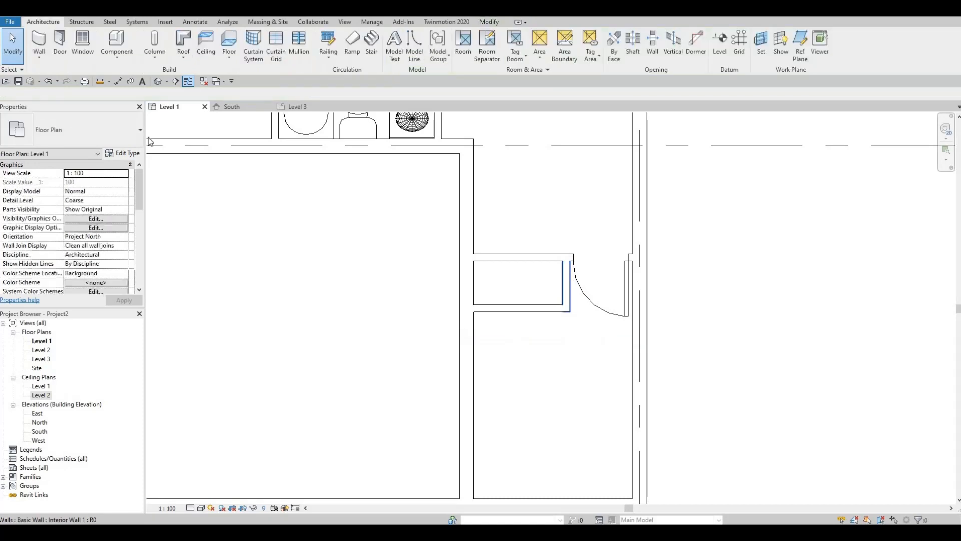
# Start placing another door and bring up the available door types
pyautogui.click(60, 44)
pyautogui.click(109, 127)
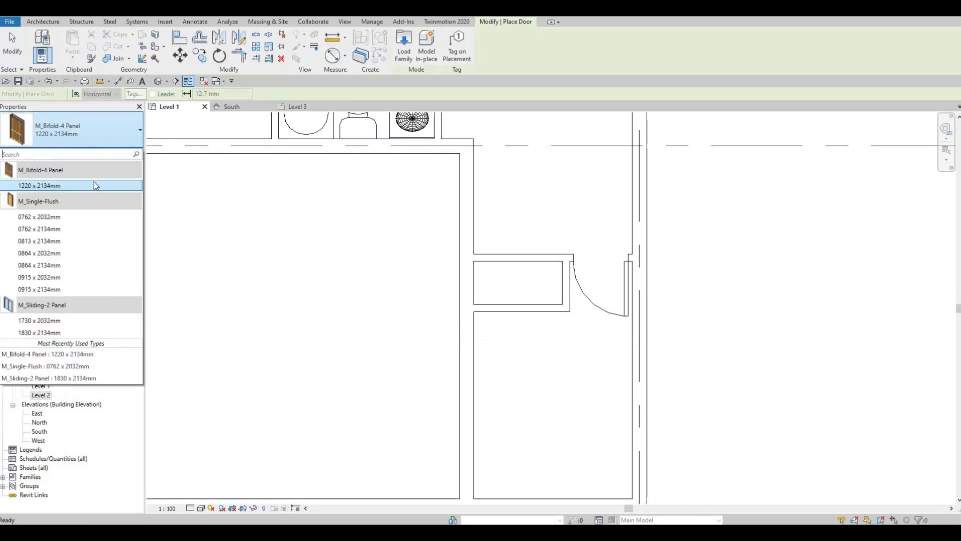
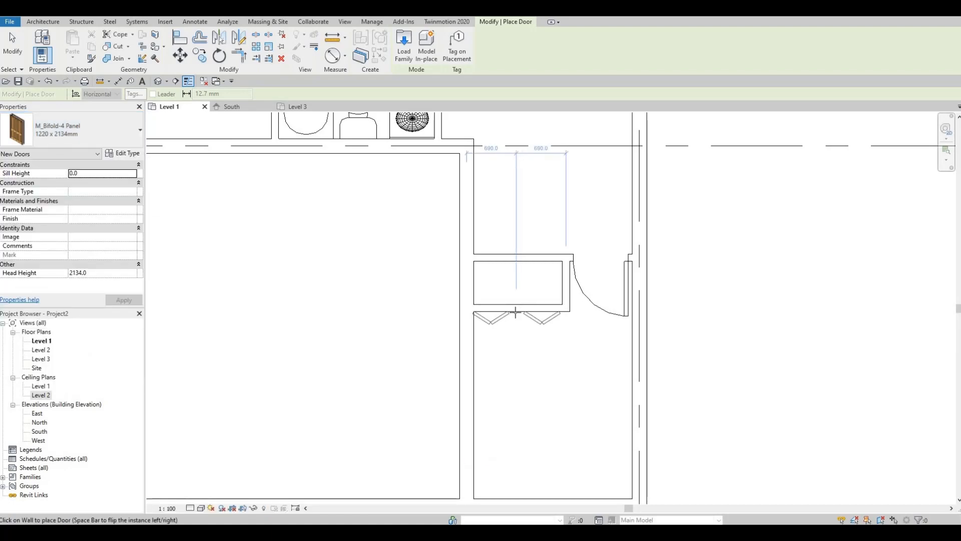
# Place an M_Bifold-4 Panel 1220 x 2134mm door in the lower closet's front wall and nudge it slightly toward the room door
pyautogui.click(515, 312)
pyautogui.press('Escape')
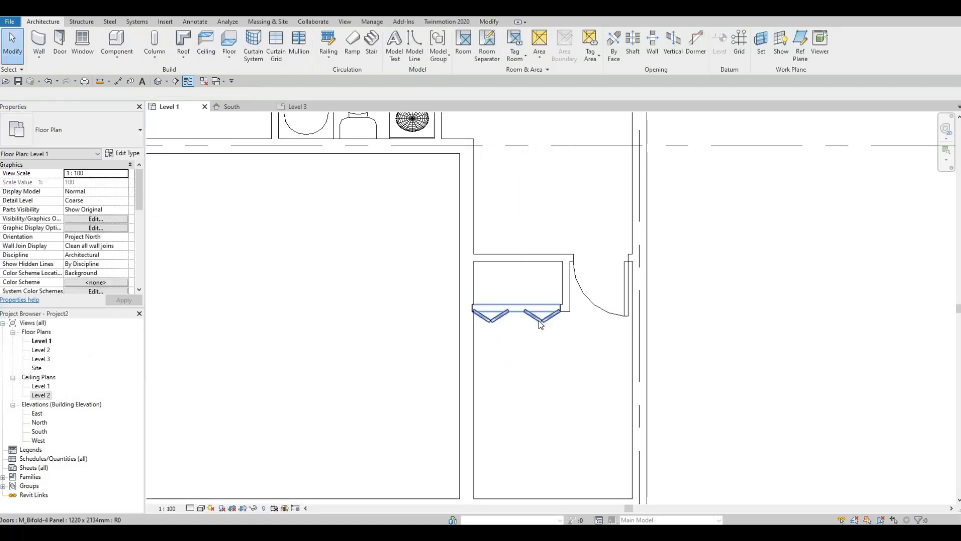
pyautogui.click(540, 325)
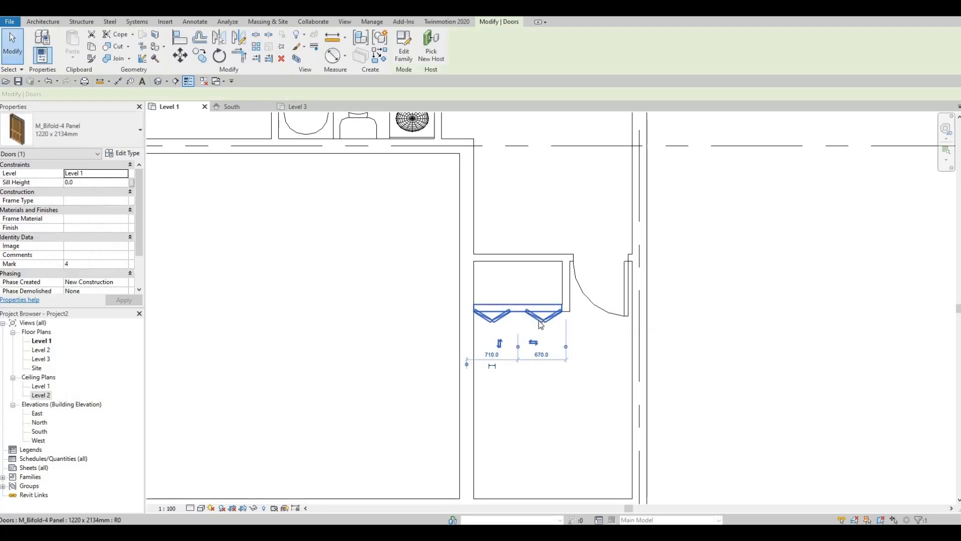
pyautogui.press('Escape')
# Place an M_Bifold-4 Panel 1220 x 2134mm door centred in the upper closet's front wall, with its panels folding into the room
pyautogui.scroll(-2, 540, 315)
pyautogui.moveTo(554, 236); pyautogui.dragTo(510, 464, button='middle')
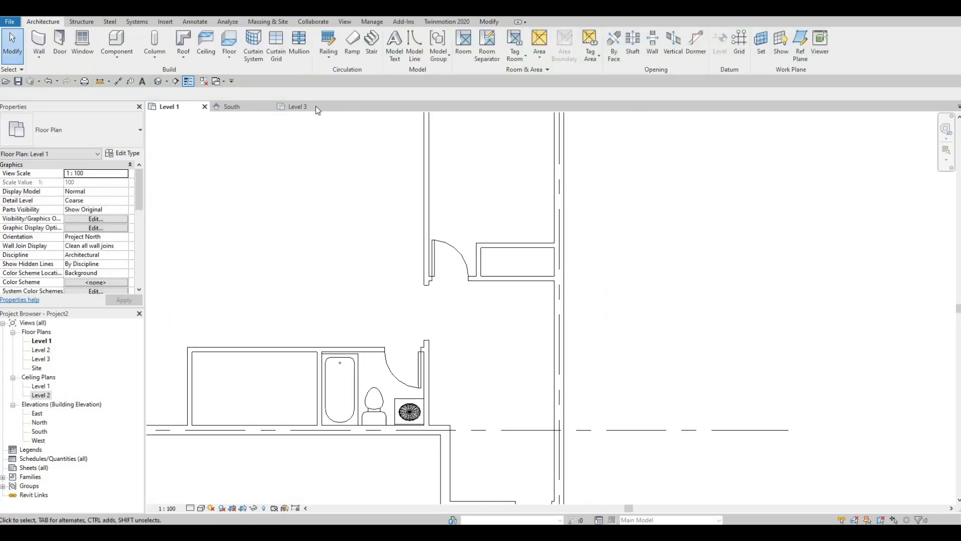
pyautogui.click(59, 41)
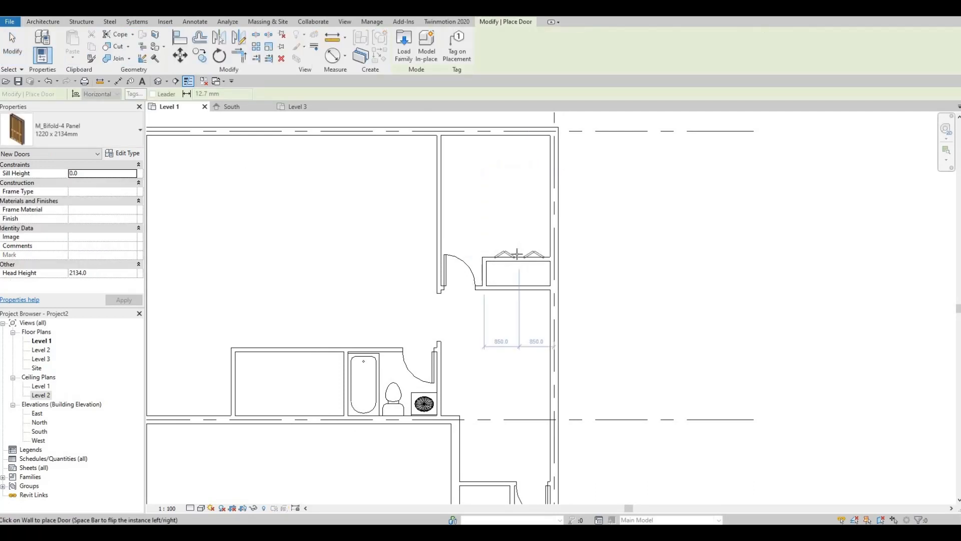
pyautogui.click(517, 254)
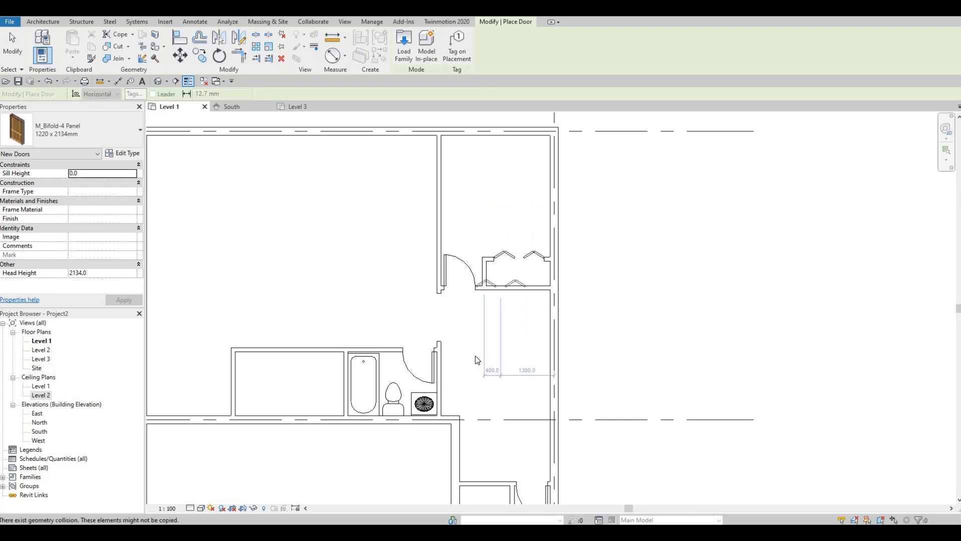
pyautogui.press('Escape')
# Start loading a family and open the Beds folder inside Furniture in the Canada library
pyautogui.moveTo(558, 332); pyautogui.dragTo(605, 316, button='middle')
pyautogui.scroll(-1, 608, 317)
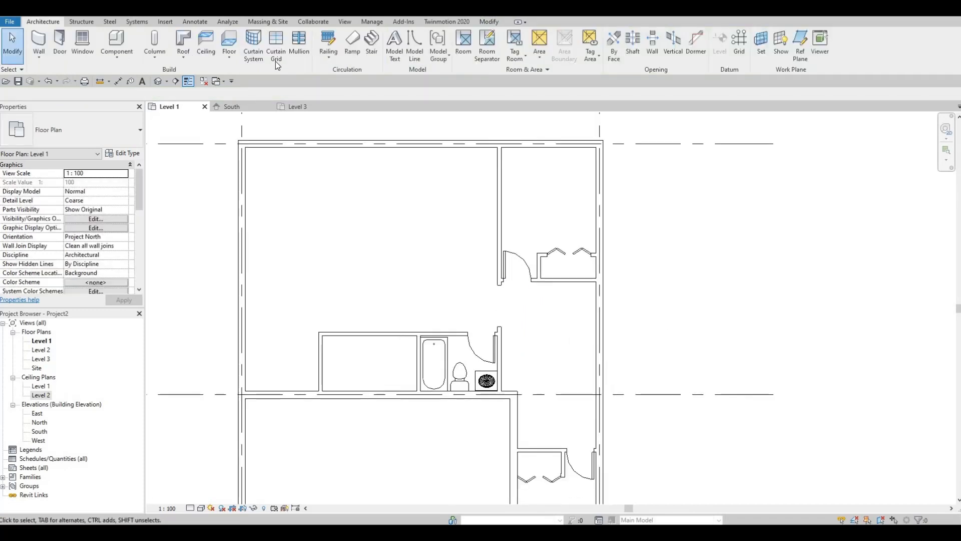
pyautogui.click(163, 21)
pyautogui.click(413, 59)
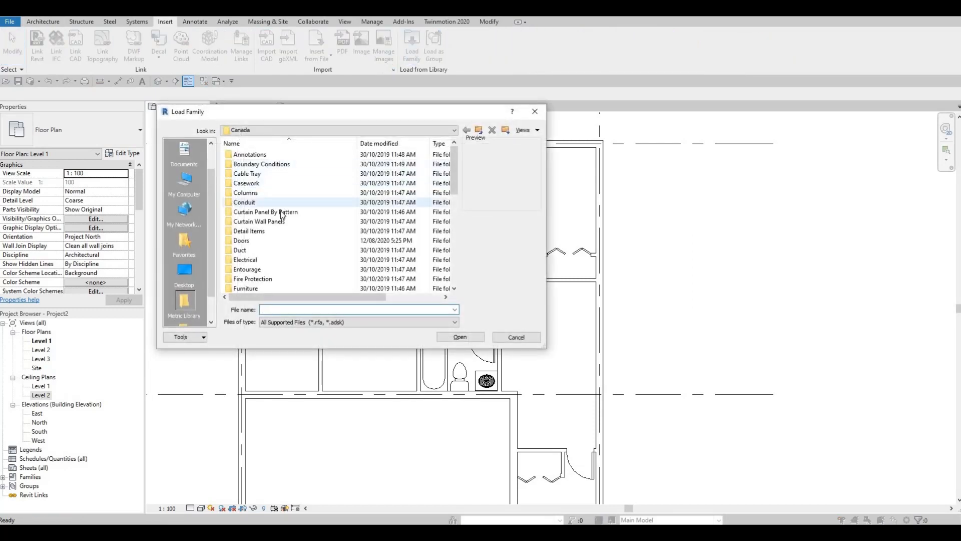
pyautogui.scroll(-1, 275, 216)
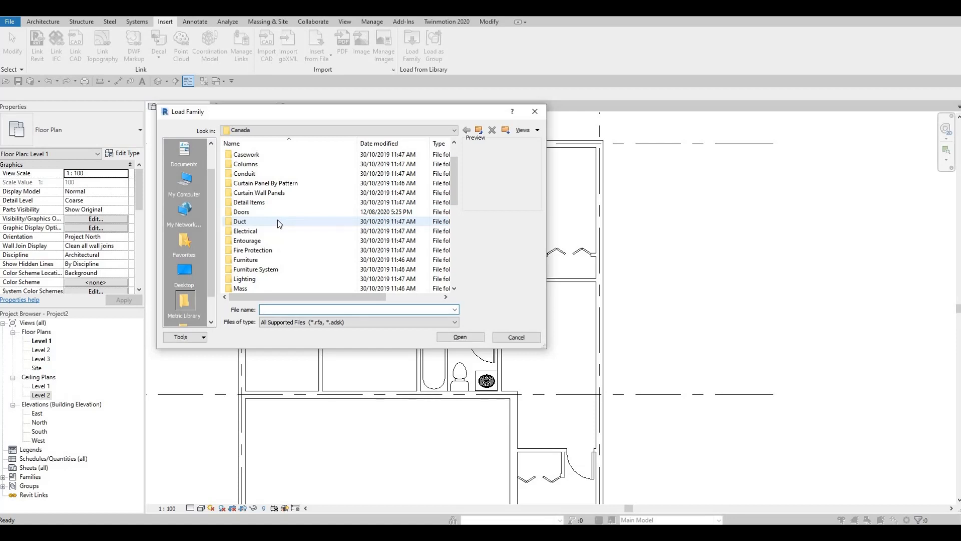
pyautogui.scroll(-1, 276, 220)
pyautogui.click(264, 230)
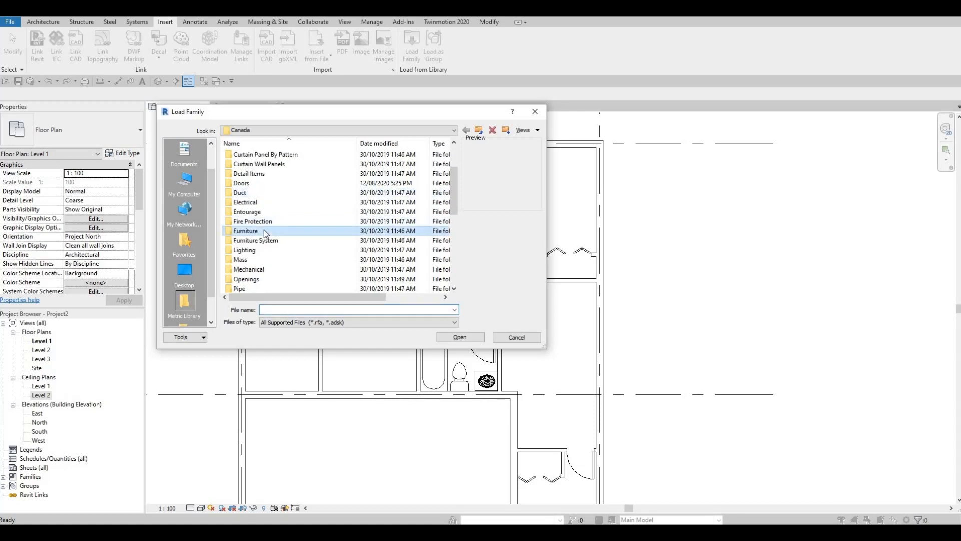
pyautogui.doubleClick(263, 231)
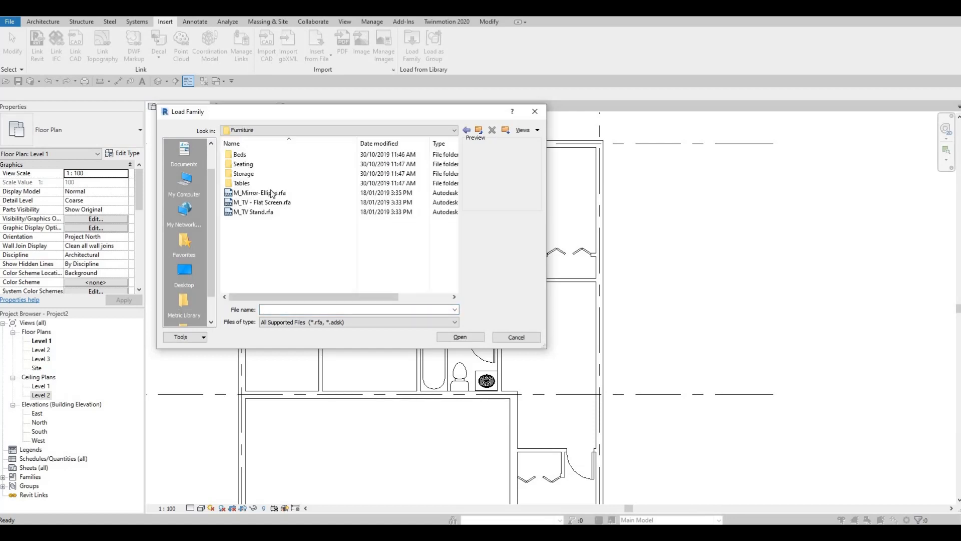
pyautogui.click(241, 155)
pyautogui.doubleClick(240, 155)
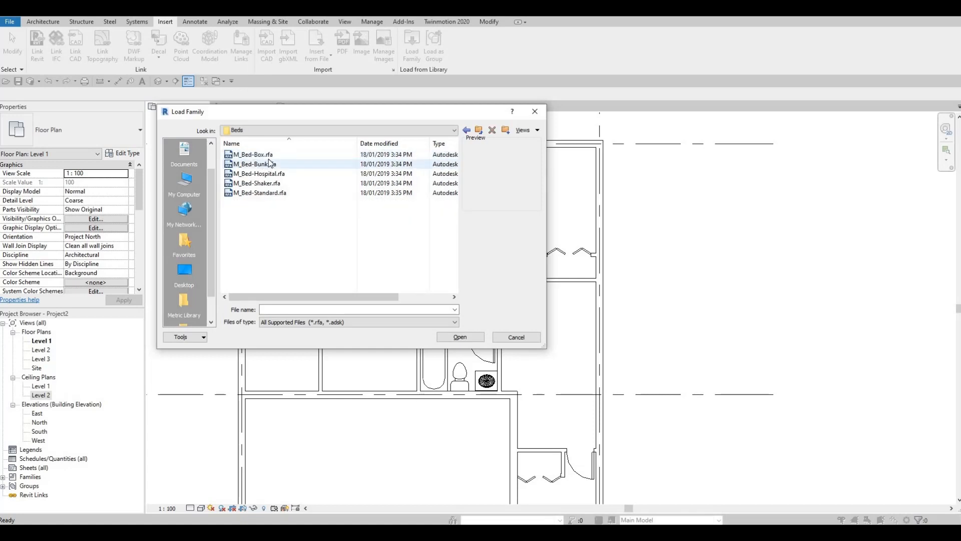
# Preview the Box, Bunk, Hospital, Shaker and Standard bed families in the Beds folder
pyautogui.click(258, 155)
pyautogui.click(261, 164)
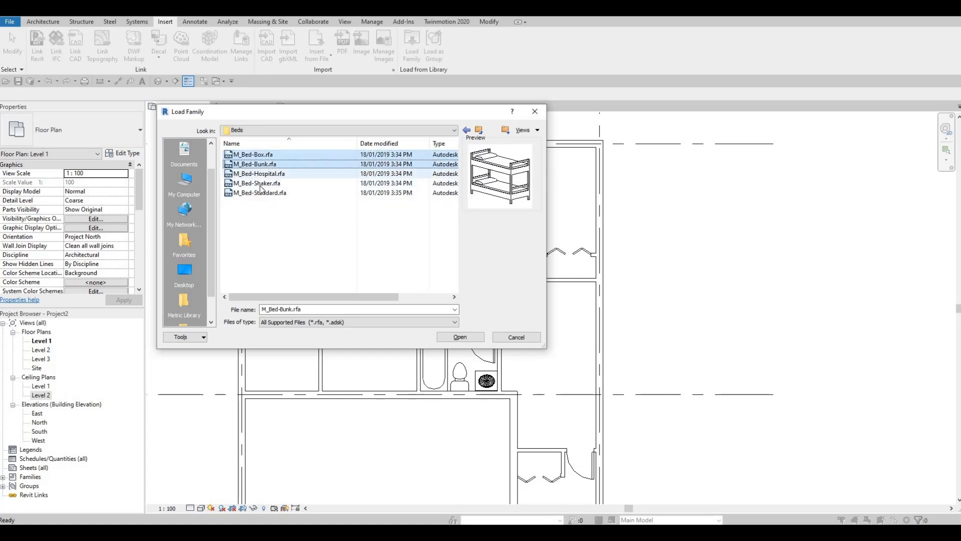
pyautogui.click(268, 175)
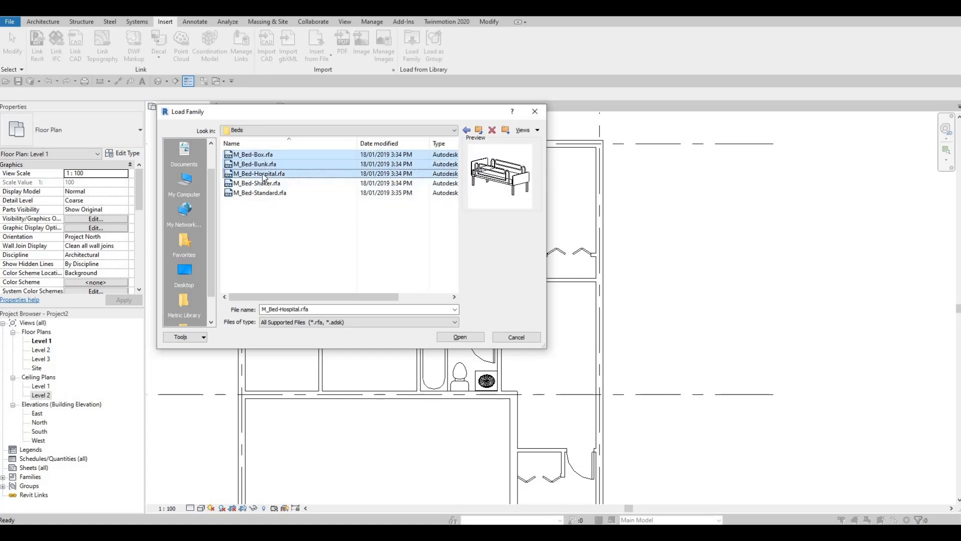
pyautogui.keyDown('ctrl'); pyautogui.click(264, 175); pyautogui.keyUp('ctrl')
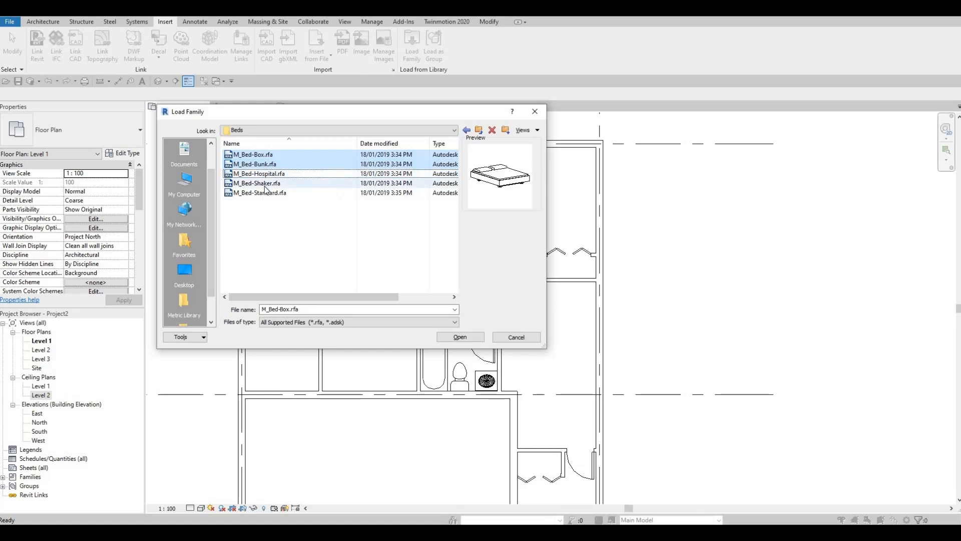
pyautogui.keyDown('shift'); pyautogui.click(264, 193); pyautogui.keyUp('shift')
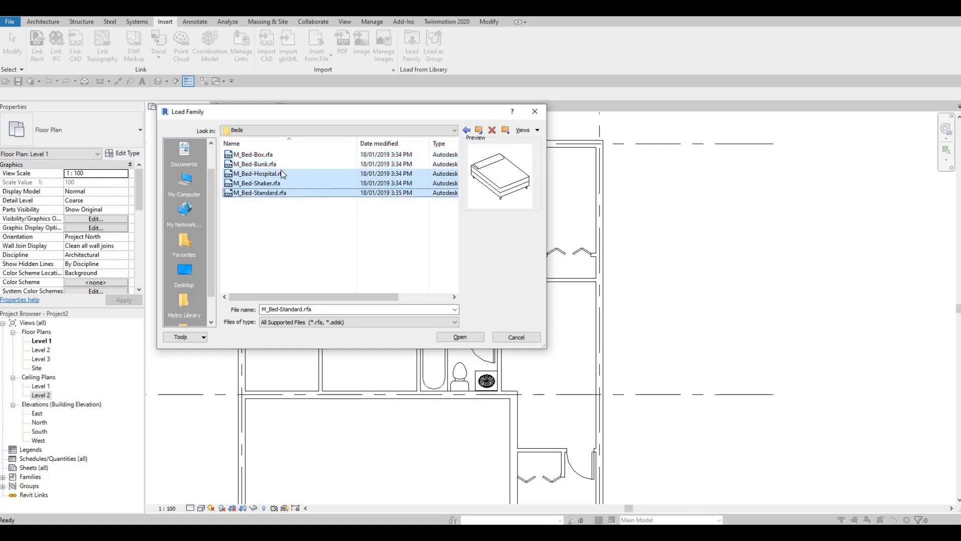
pyautogui.click(273, 183)
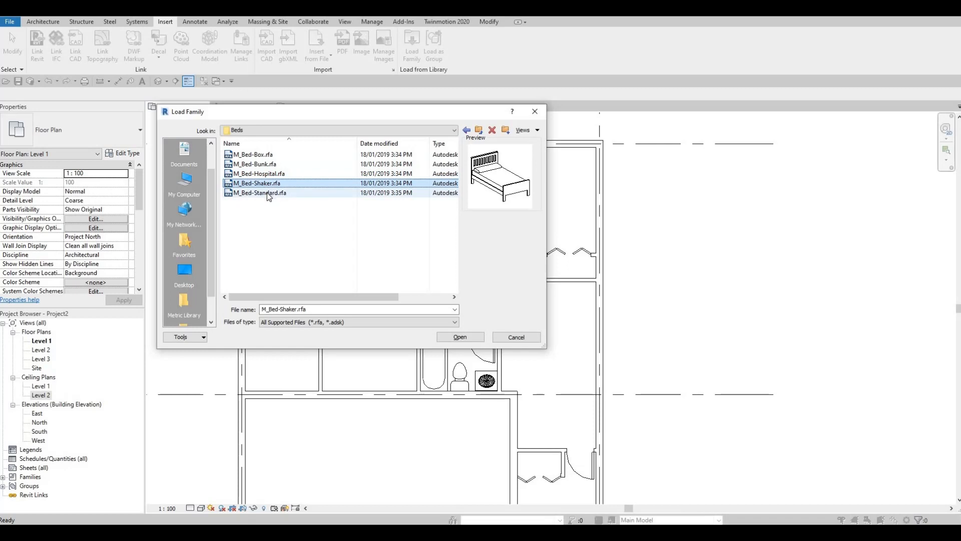
pyautogui.keyDown('shift'); pyautogui.click(269, 195); pyautogui.keyUp('shift')
pyautogui.keyDown('shift'); pyautogui.click(271, 165); pyautogui.keyUp('shift')
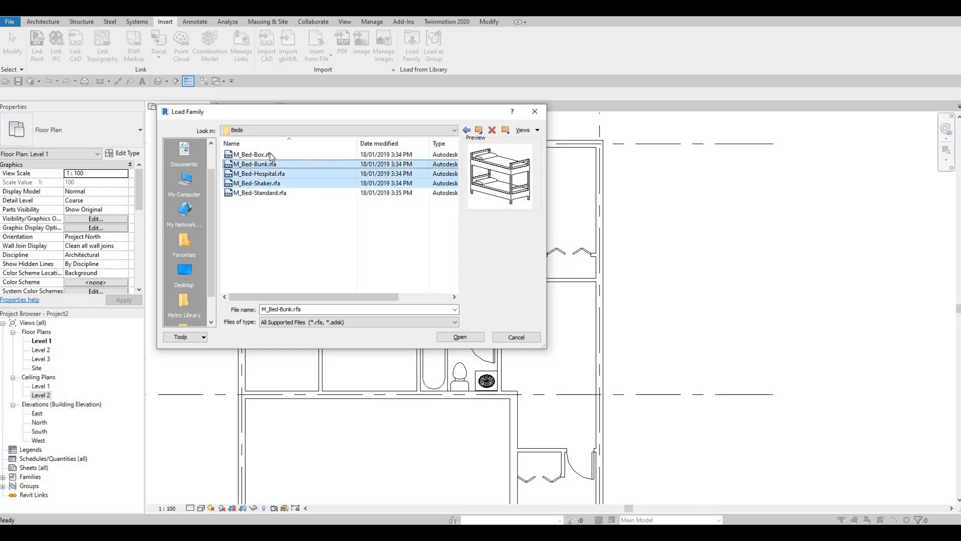
pyautogui.click(270, 153)
pyautogui.keyDown('shift'); pyautogui.click(269, 165); pyautogui.keyUp('shift')
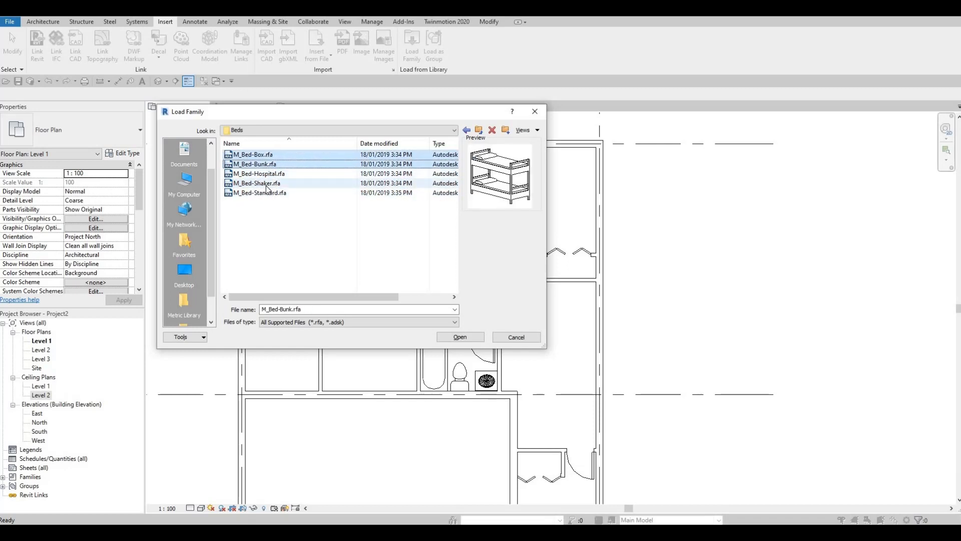
pyautogui.click(274, 163)
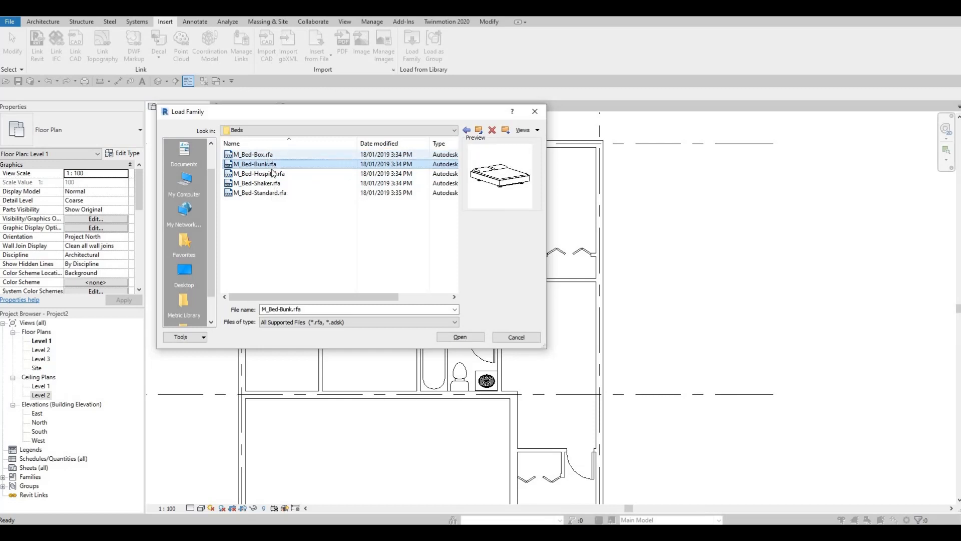
pyautogui.click(269, 156)
pyautogui.click(272, 172)
# Load the M_Bed-Box, M_Bed-Shaker and M_Bed-Standard families together into the project
pyautogui.click(271, 155)
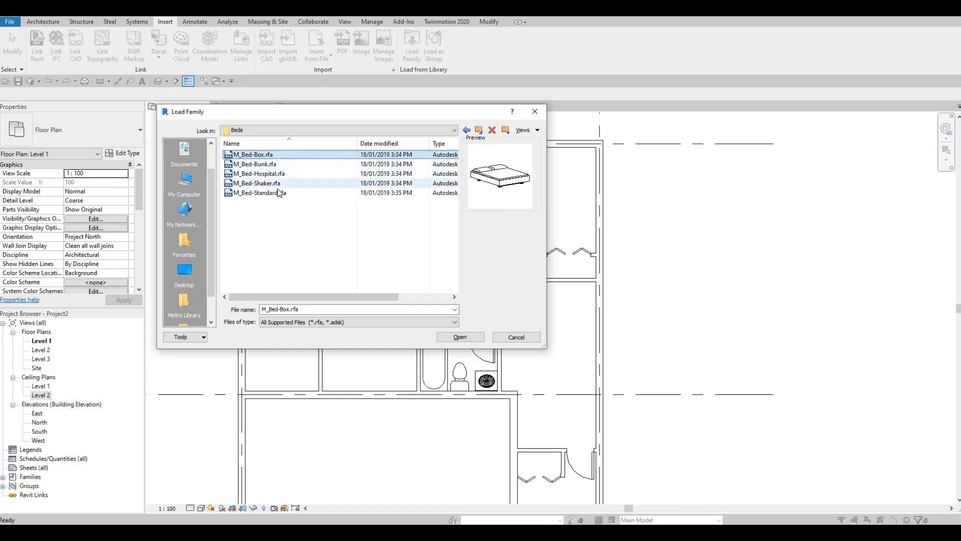
pyautogui.keyDown('ctrl'); pyautogui.click(276, 184); pyautogui.keyUp('ctrl')
pyautogui.keyDown('ctrl'); pyautogui.click(276, 193); pyautogui.keyUp('ctrl')
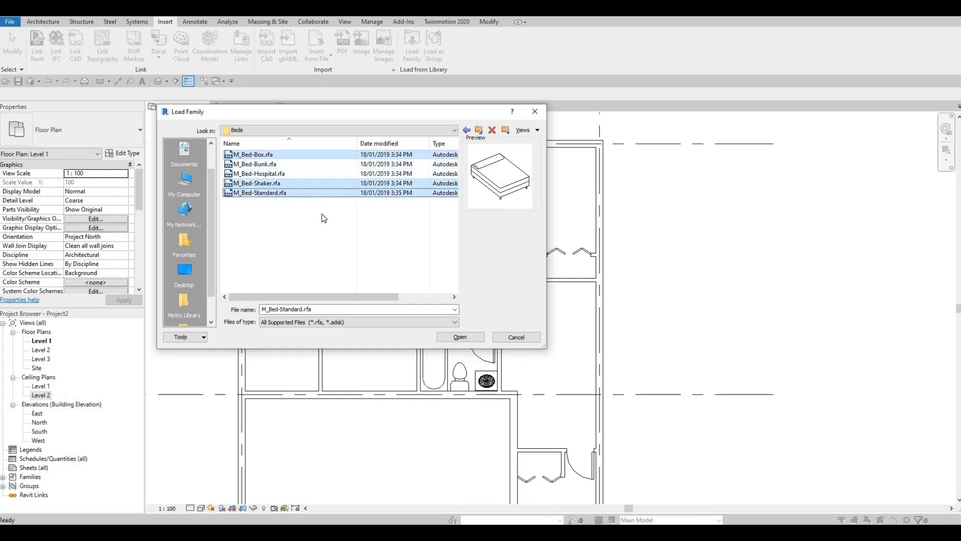
pyautogui.click(446, 336)
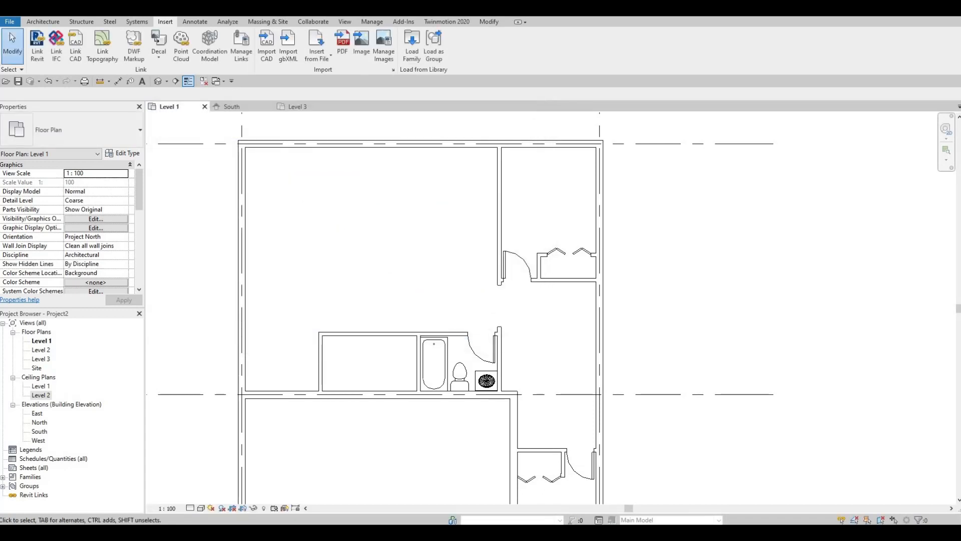
# Place an M_Bed-Shaker 1040 x 1981mm - Twin in the lower bedroom's exterior corner, rotated so its headboard is against the lower exterior wall
pyautogui.click(42, 21)
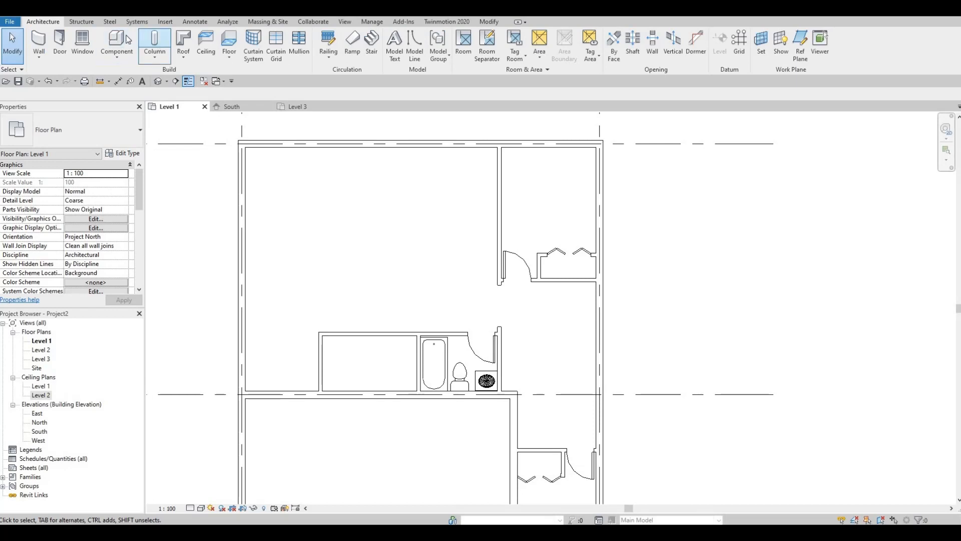
pyautogui.click(98, 40)
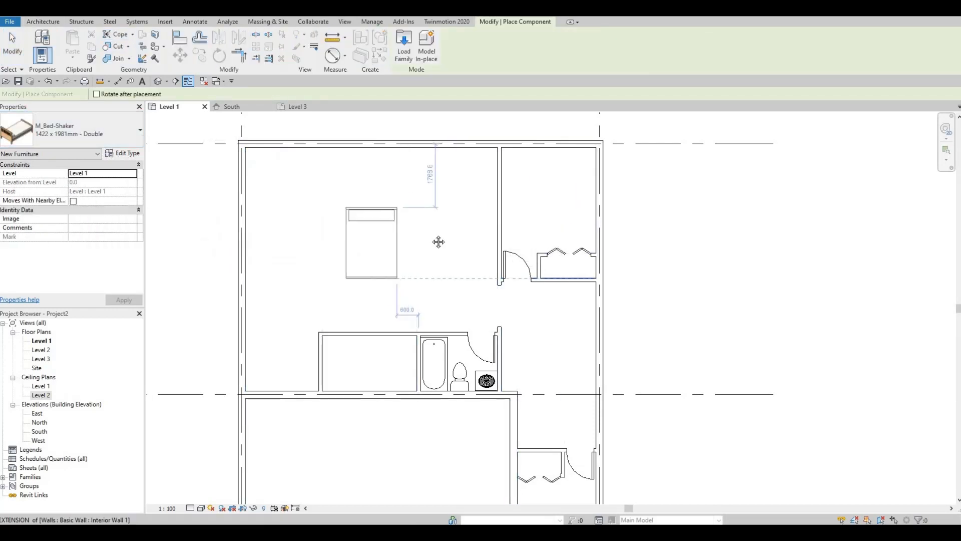
pyautogui.moveTo(431, 275); pyautogui.dragTo(406, 178, button='middle')
pyautogui.scroll(-1, 405, 178)
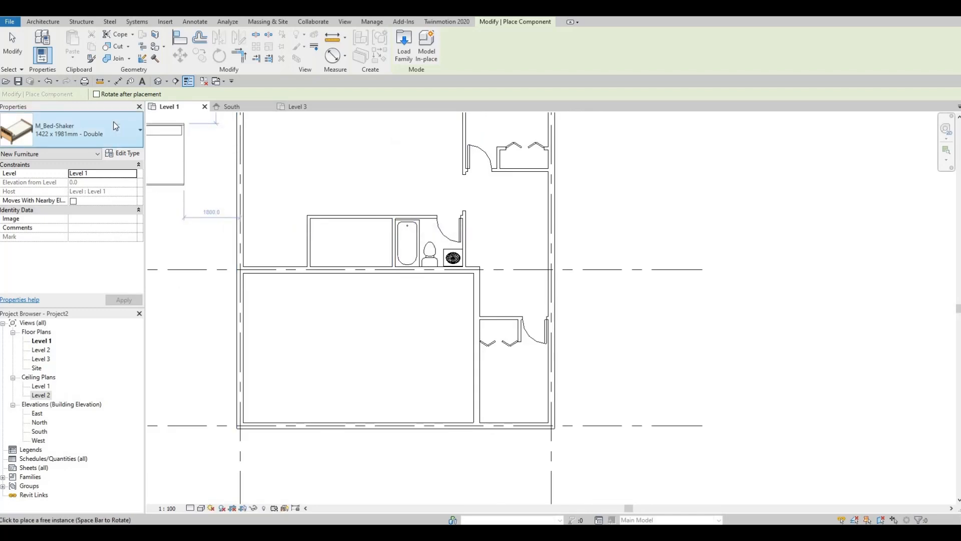
pyautogui.click(115, 126)
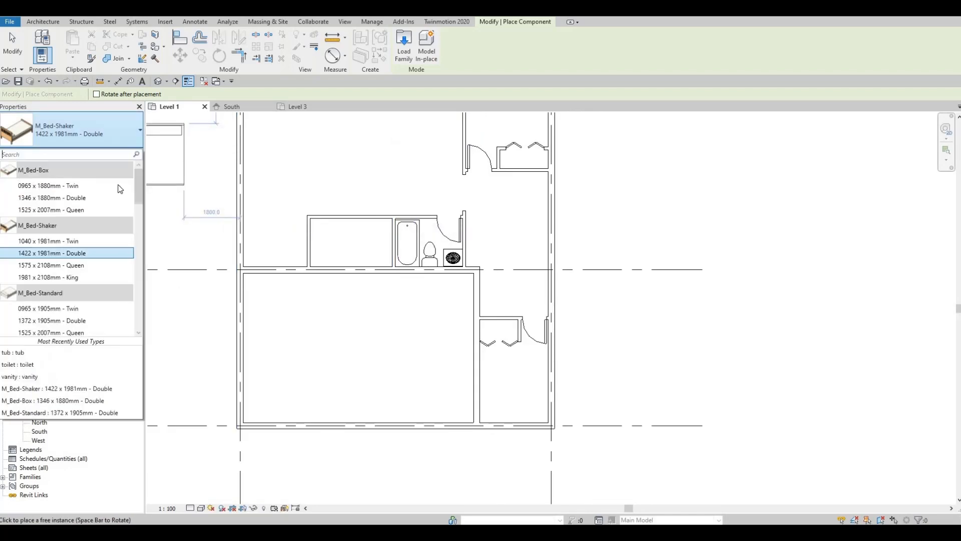
pyautogui.click(88, 242)
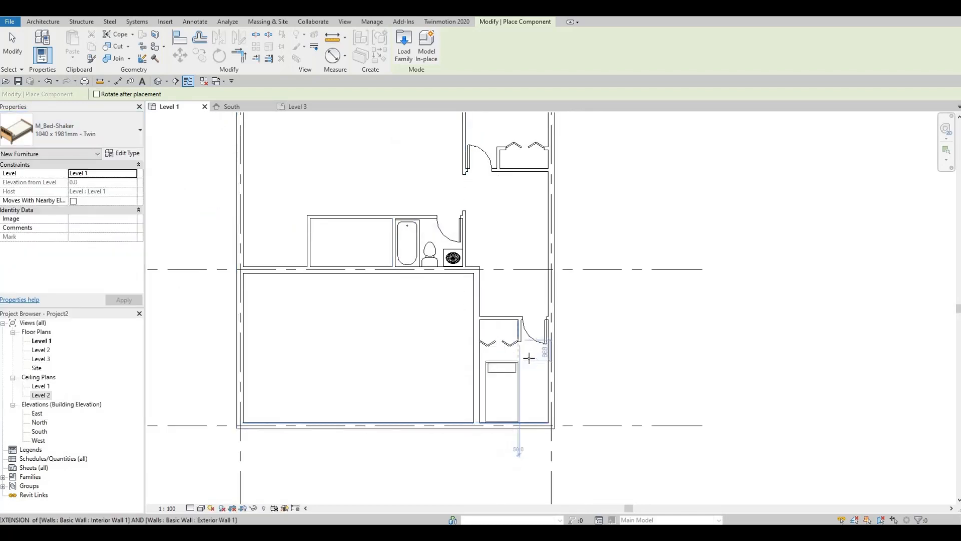
pyautogui.press('space')
pyautogui.press('space')
pyautogui.press('space')
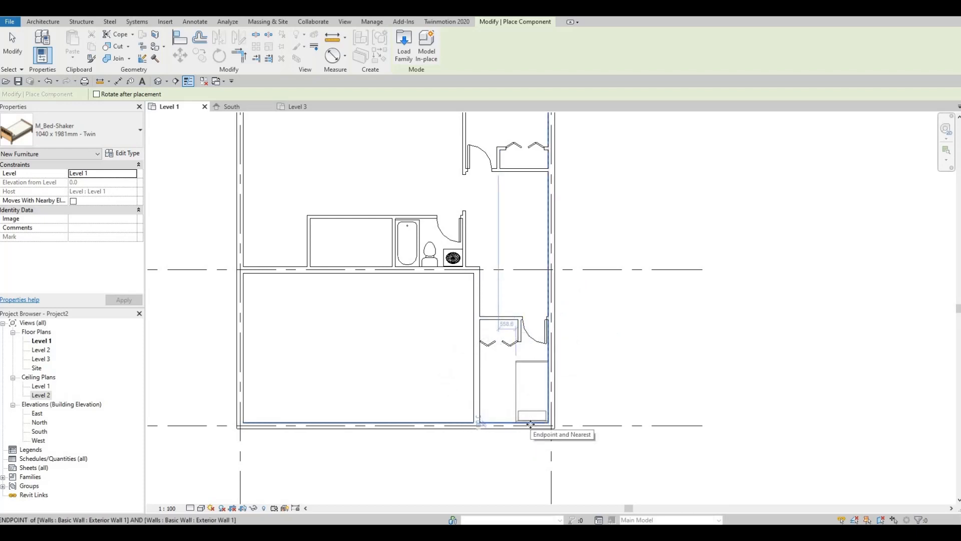
pyautogui.click(530, 423)
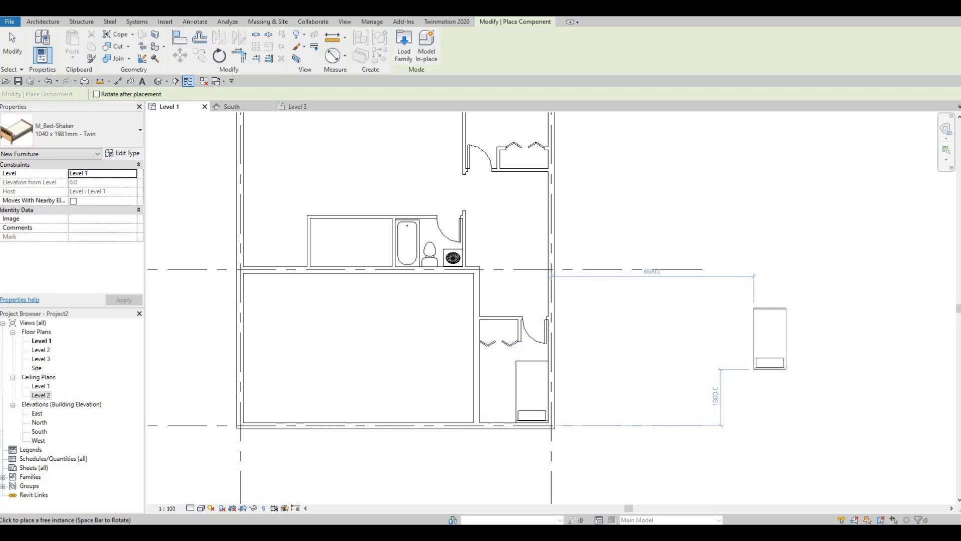
pyautogui.press('Escape')
# Place an M_Bed-Shaker 1422 x 1981mm - Double in the upper bedroom, rotated so its headboard is against the exterior wall along grid B
pyautogui.scroll(5, 526, 348)
pyautogui.scroll(-3, 532, 235)
pyautogui.moveTo(521, 381); pyautogui.dragTo(508, 490, button='middle')
pyautogui.scroll(-4, 508, 488)
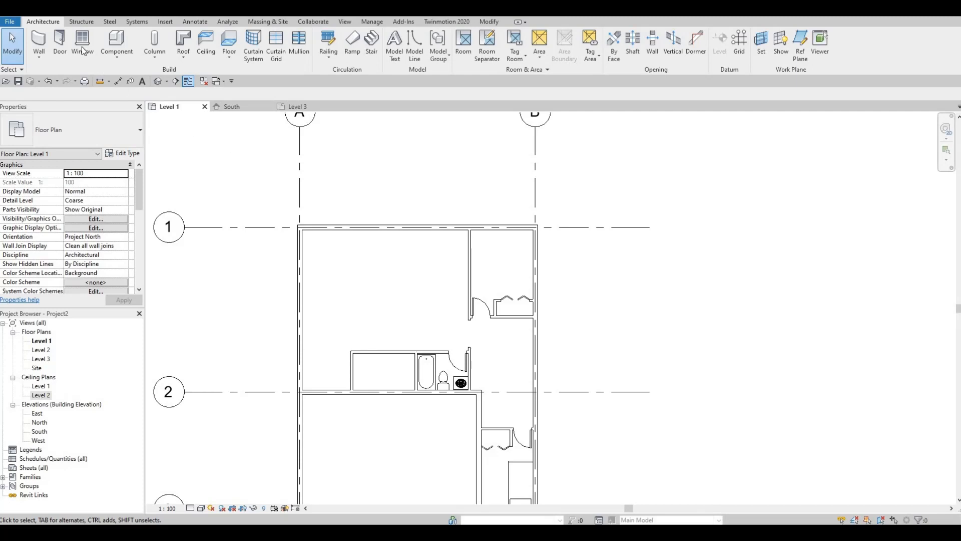
pyautogui.click(123, 44)
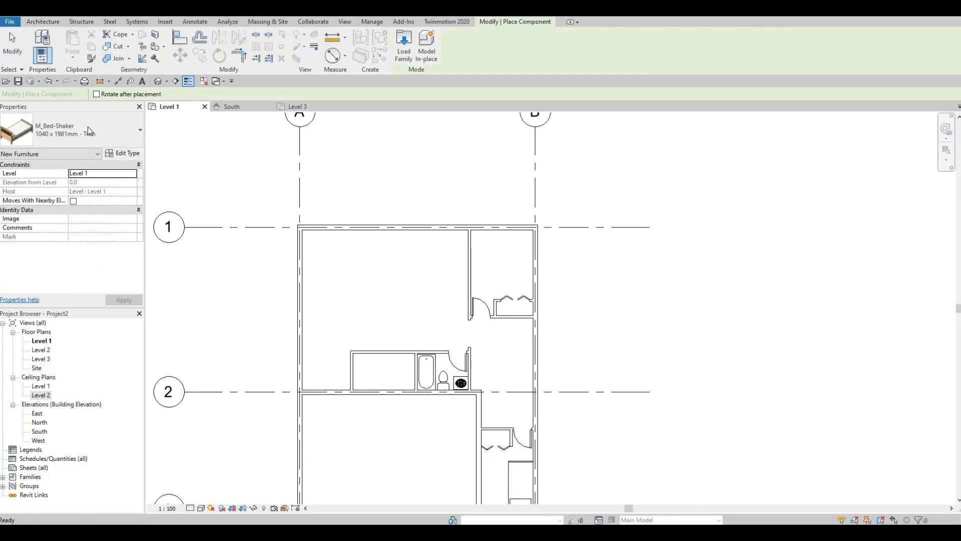
pyautogui.click(88, 128)
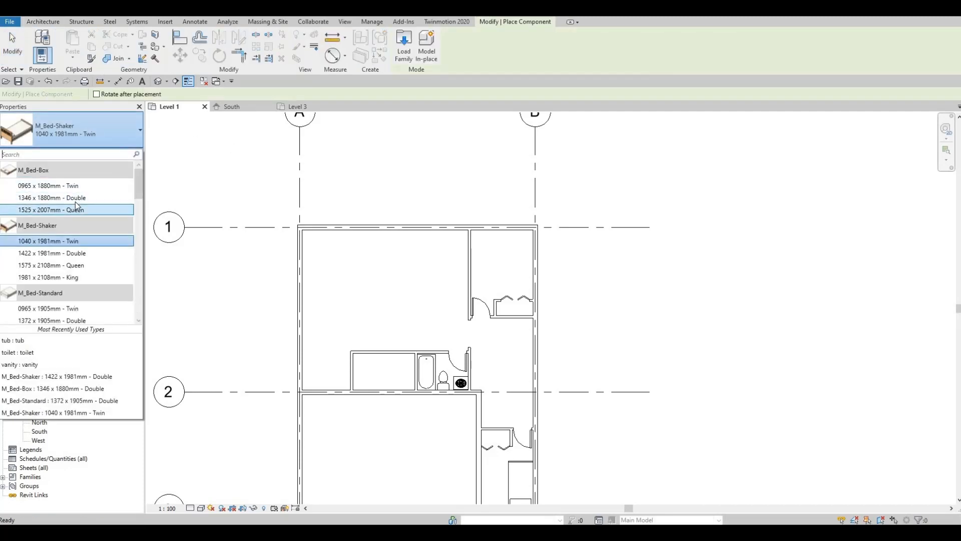
pyautogui.click(83, 254)
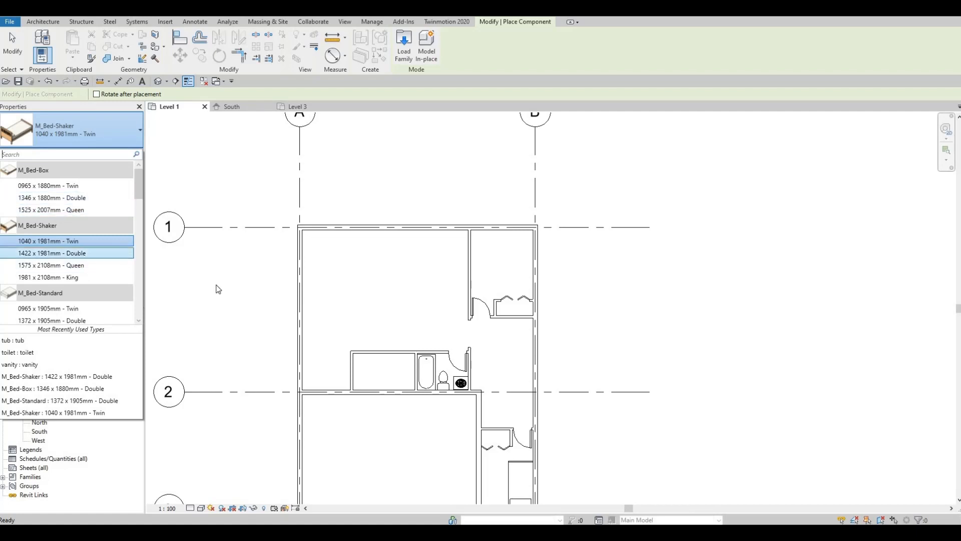
pyautogui.press('space')
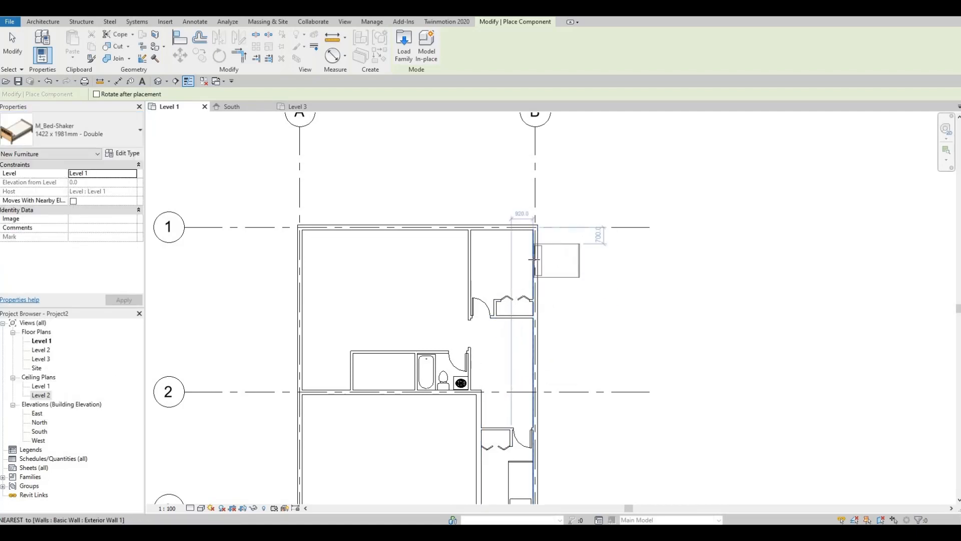
pyautogui.scroll(2, 535, 260)
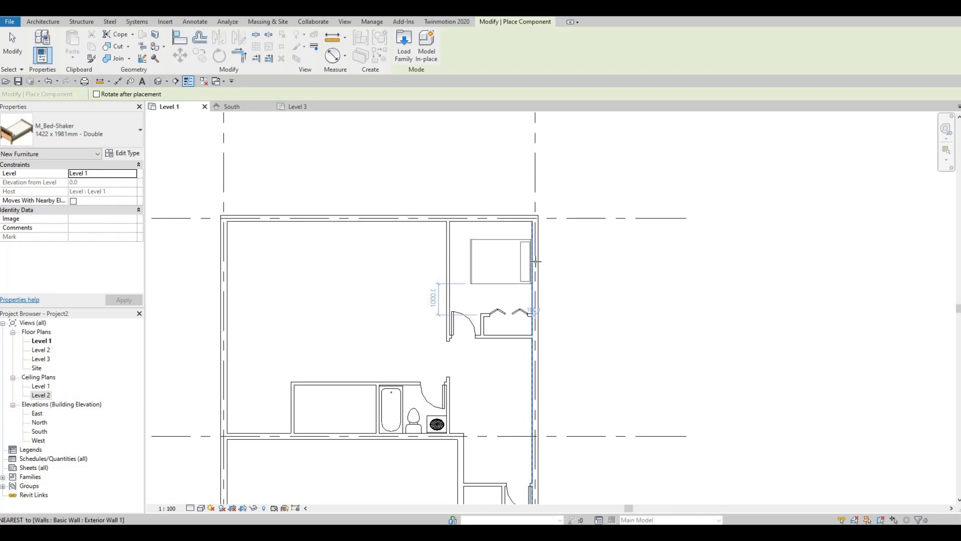
pyautogui.click(594, 261)
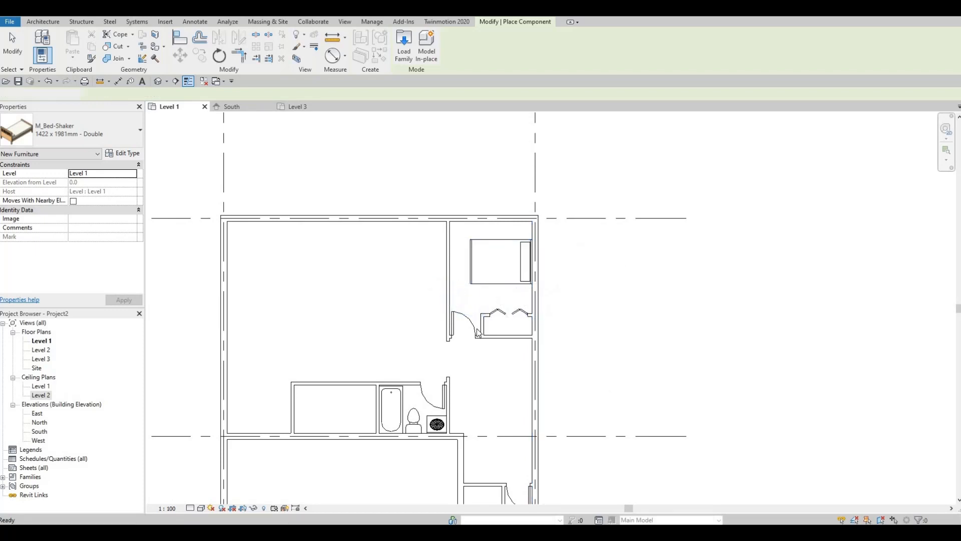
pyautogui.press('Escape')
pyautogui.press('Escape')
# Nudge the upper bedroom's double bed slightly along the exterior wall toward the closet
pyautogui.moveTo(507, 290); pyautogui.dragTo(523, 271, button='middle')
pyautogui.click(524, 269)
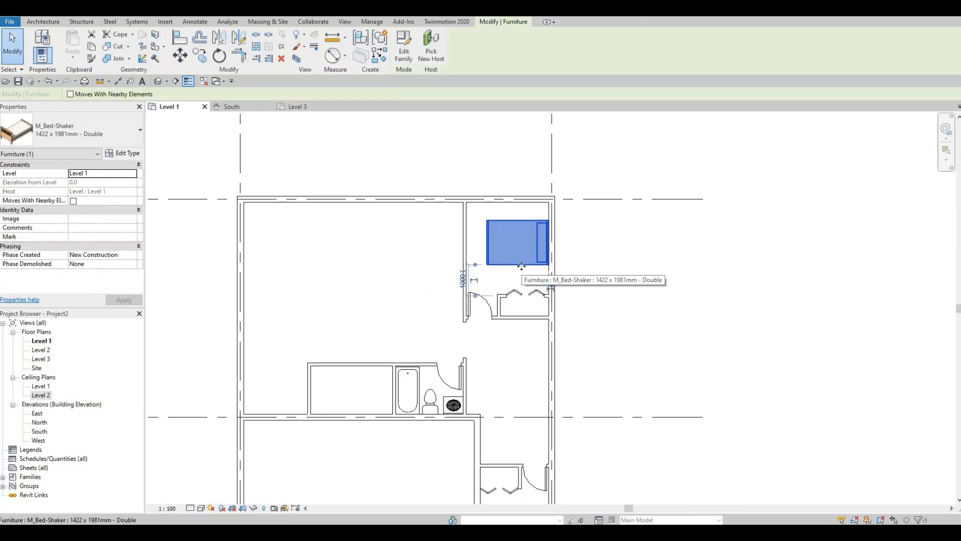
pyautogui.click(428, 286)
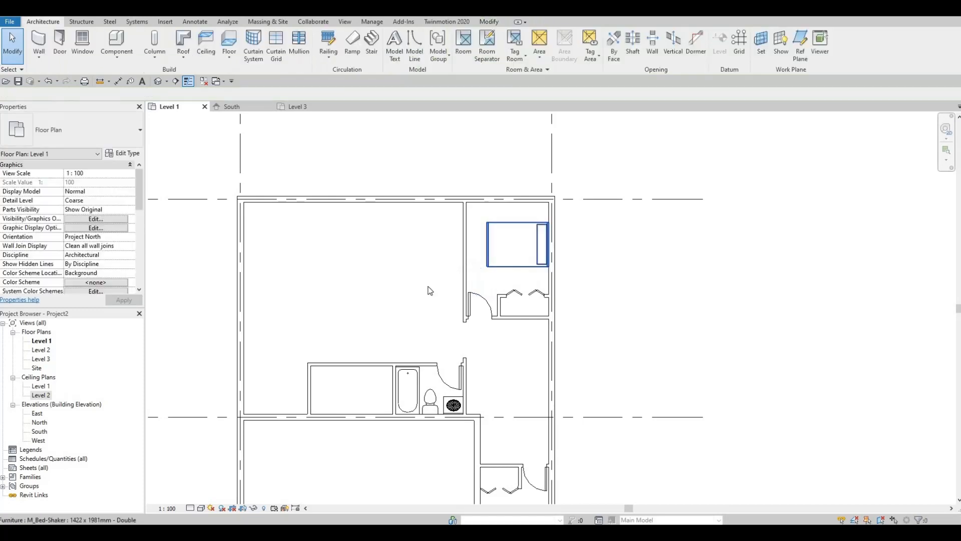
# Start loading a family and open the Seating folder inside the library's Furniture folder
pyautogui.moveTo(438, 278); pyautogui.dragTo(544, 281, button='middle')
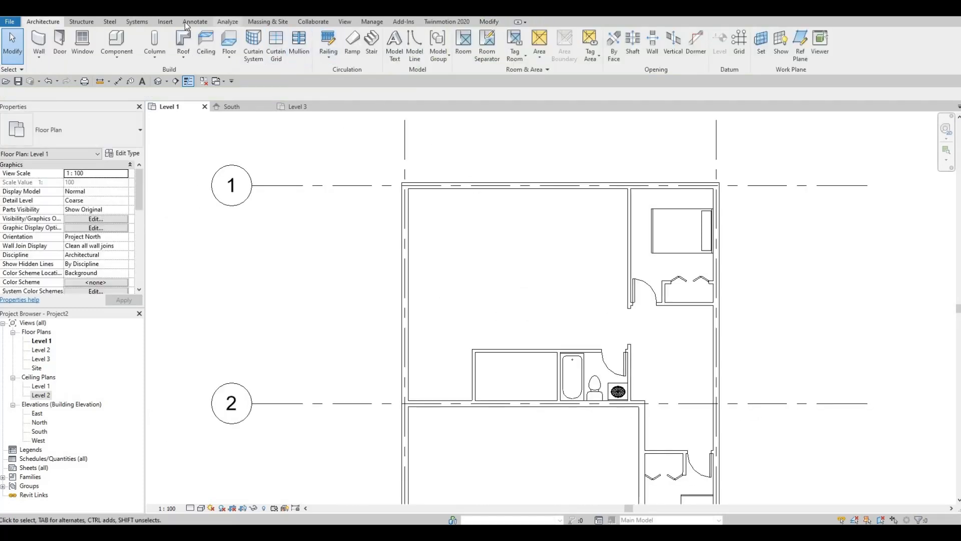
pyautogui.click(168, 21)
pyautogui.click(408, 49)
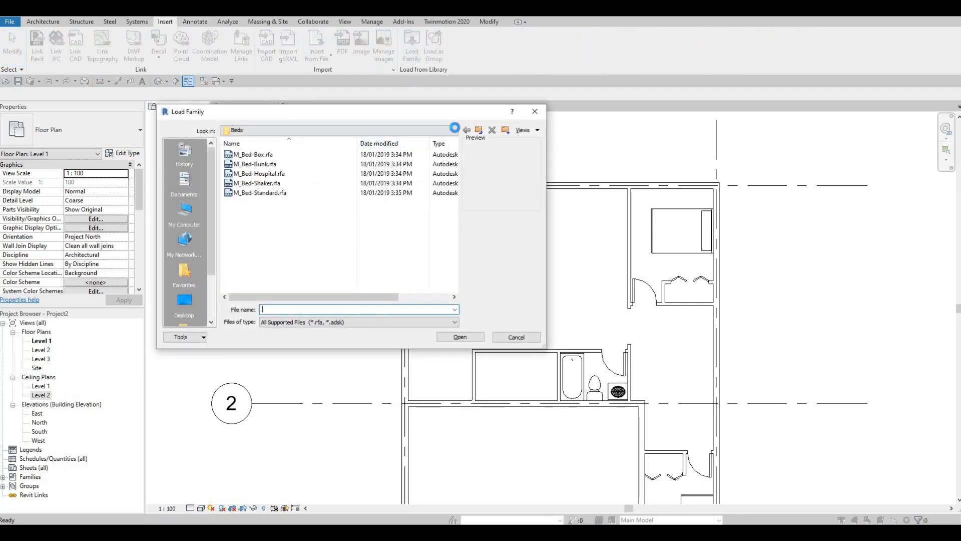
pyautogui.click(455, 129)
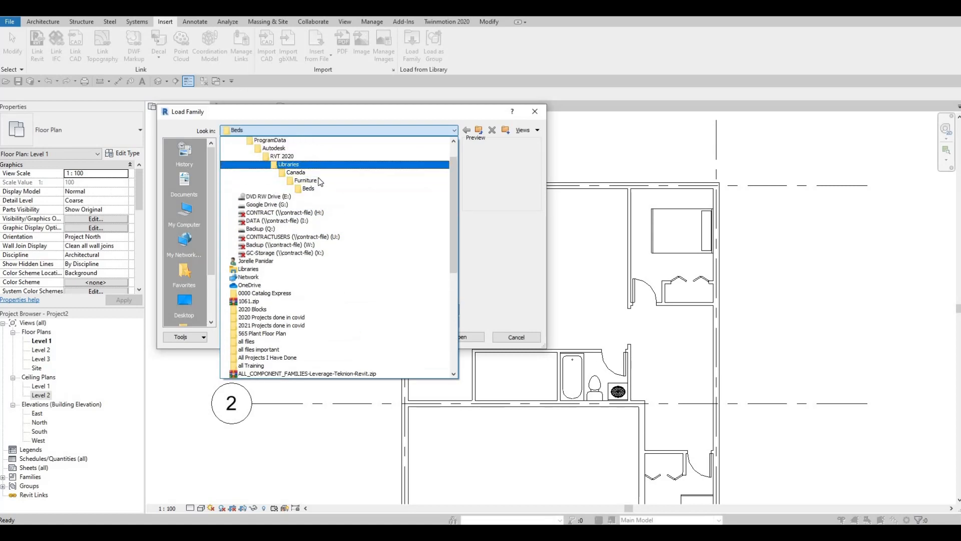
pyautogui.click(309, 177)
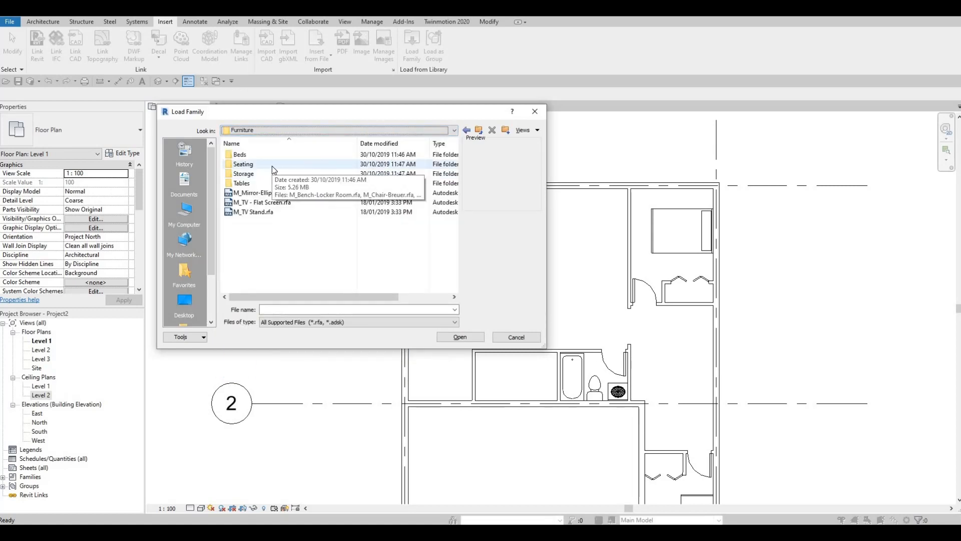
pyautogui.doubleClick(272, 165)
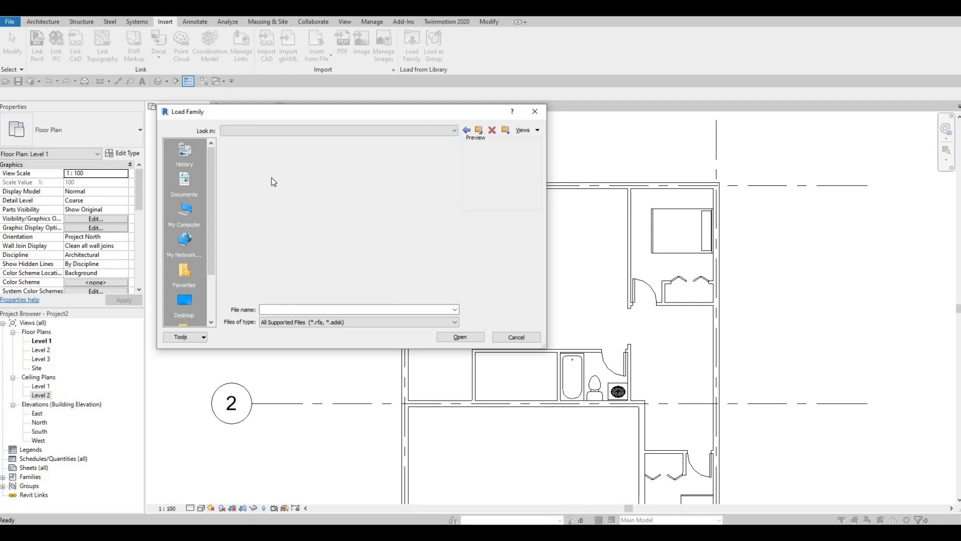
# Preview the bench, chair, auditorium seating and sofa families in the Seating folder
pyautogui.click(274, 157)
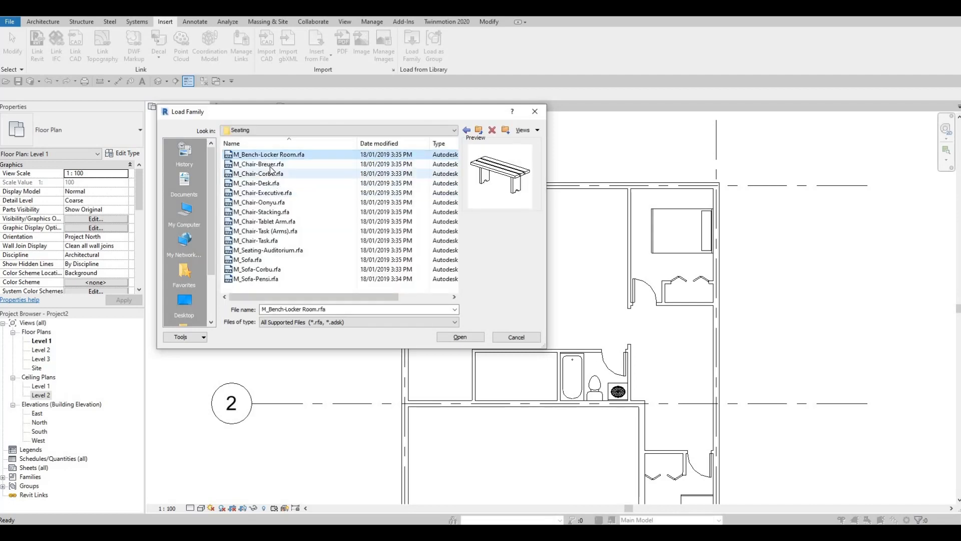
pyautogui.click(269, 166)
pyautogui.click(269, 175)
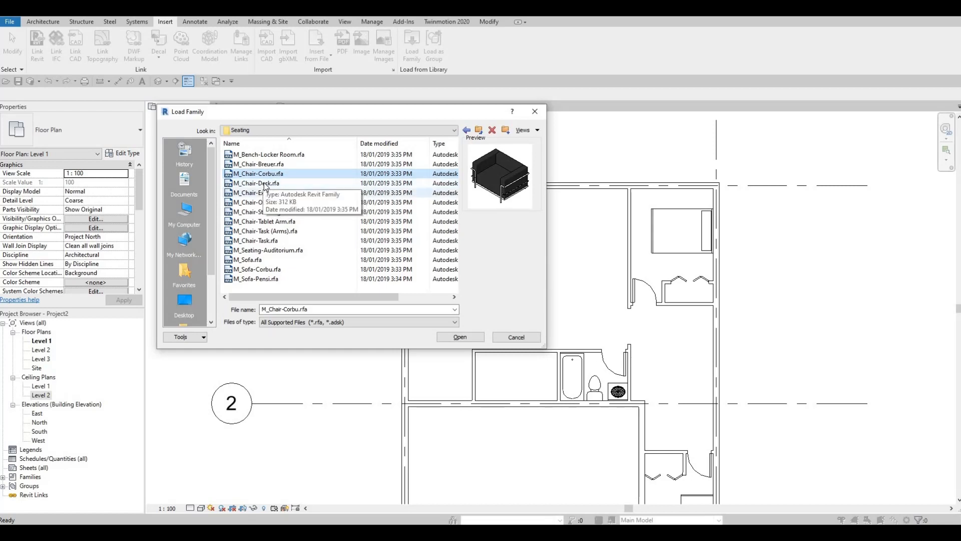
pyautogui.click(265, 184)
pyautogui.click(265, 173)
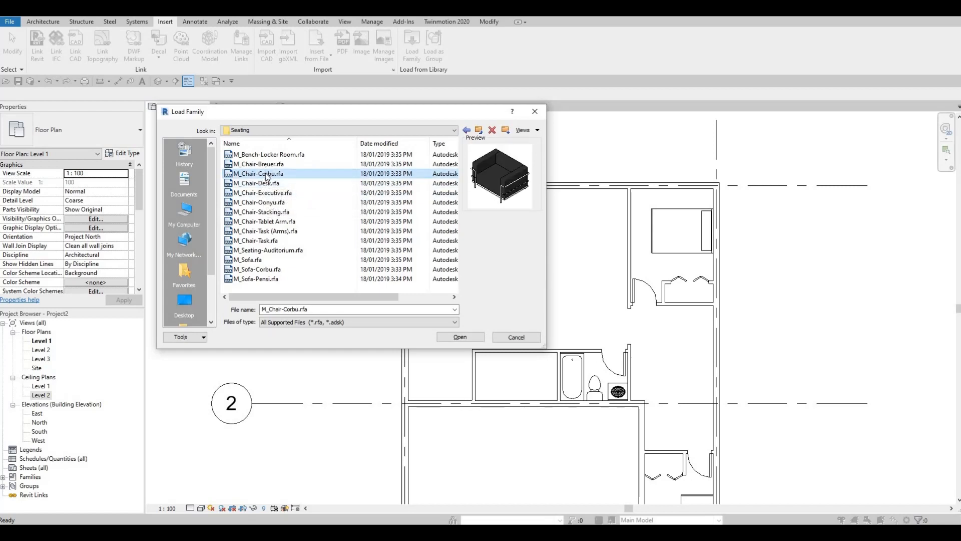
pyautogui.click(269, 184)
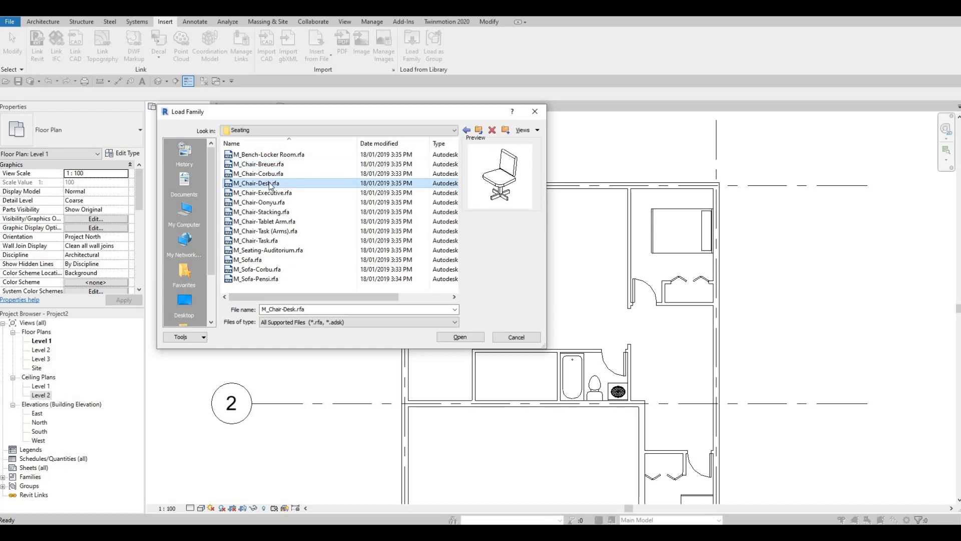
pyautogui.click(266, 173)
pyautogui.click(265, 193)
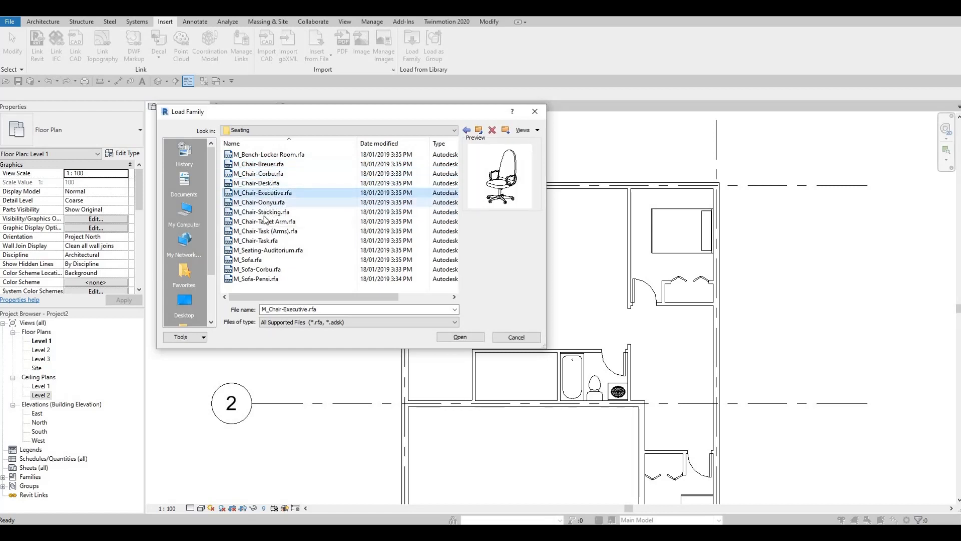
pyautogui.click(265, 213)
pyautogui.click(264, 223)
pyautogui.click(264, 232)
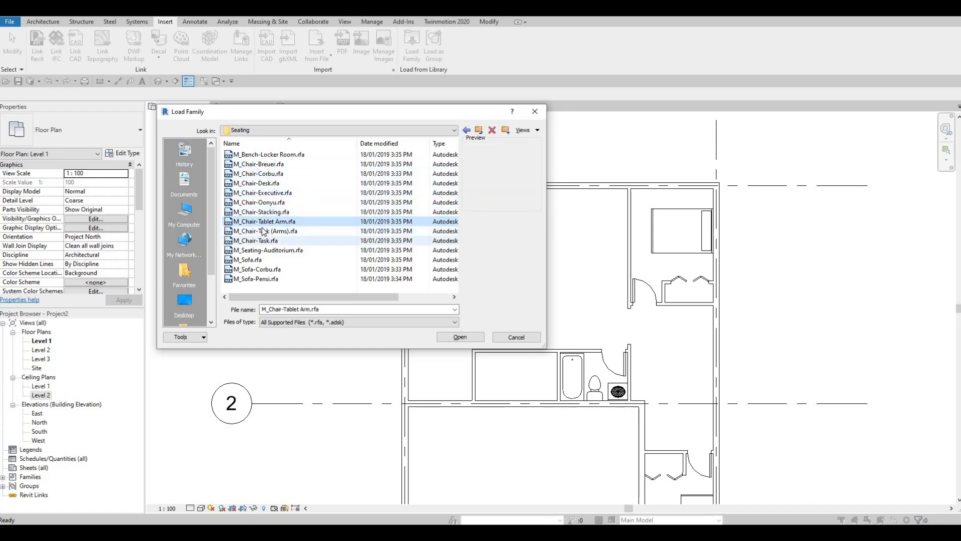
pyautogui.click(262, 240)
pyautogui.click(263, 251)
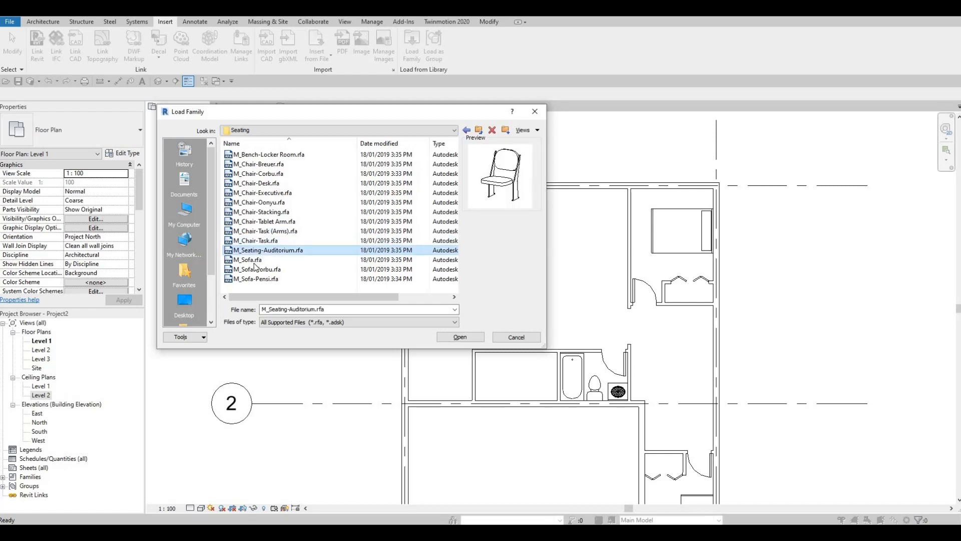
pyautogui.click(256, 260)
pyautogui.click(254, 280)
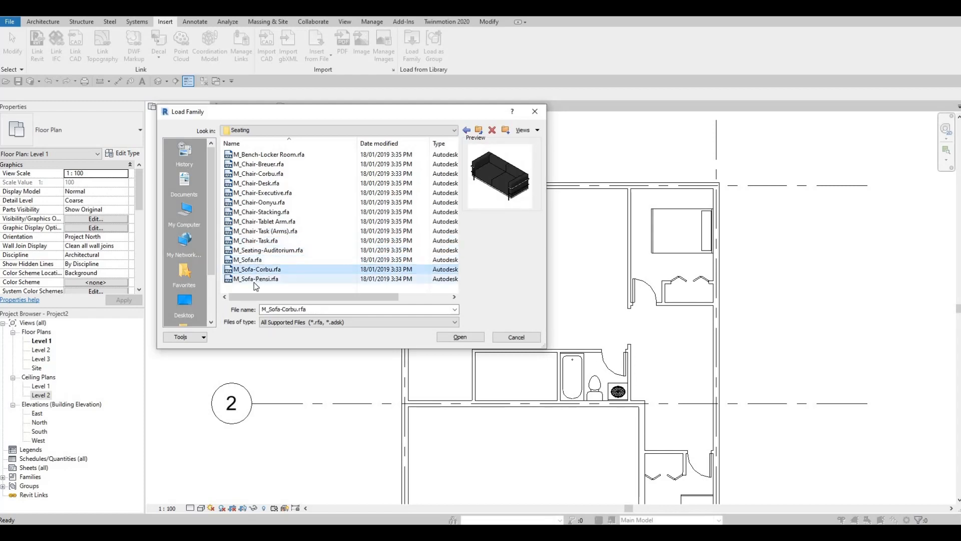
# Load the M_Sofa-Corbu and M_Chair-Corbu families together into the project
pyautogui.click(288, 268)
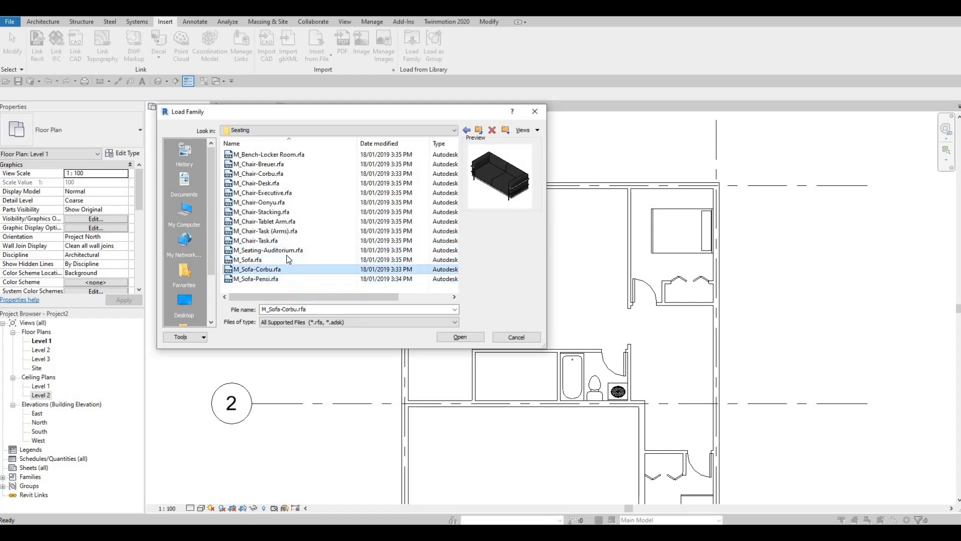
pyautogui.click(270, 173)
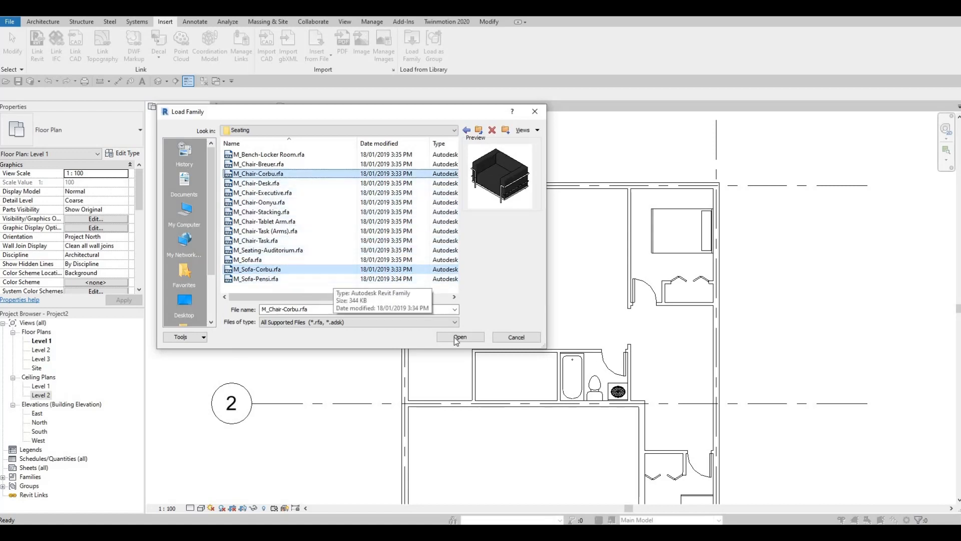
pyautogui.click(502, 342)
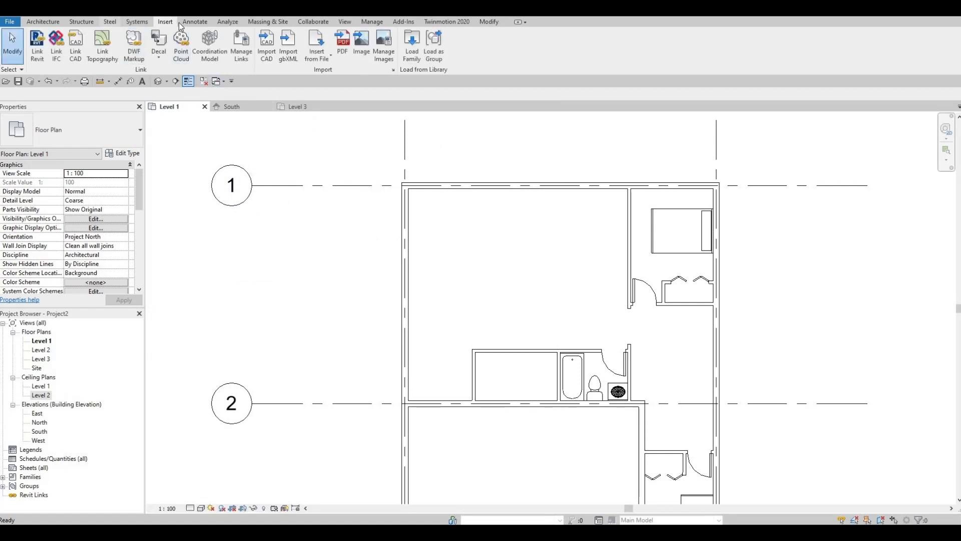
# Place an M_Sofa-Corbu sofa in the large upper room, rotated to face grid A's wall, about 2500 mm from the closet block beside the bathroom
pyautogui.click(50, 22)
pyautogui.click(120, 42)
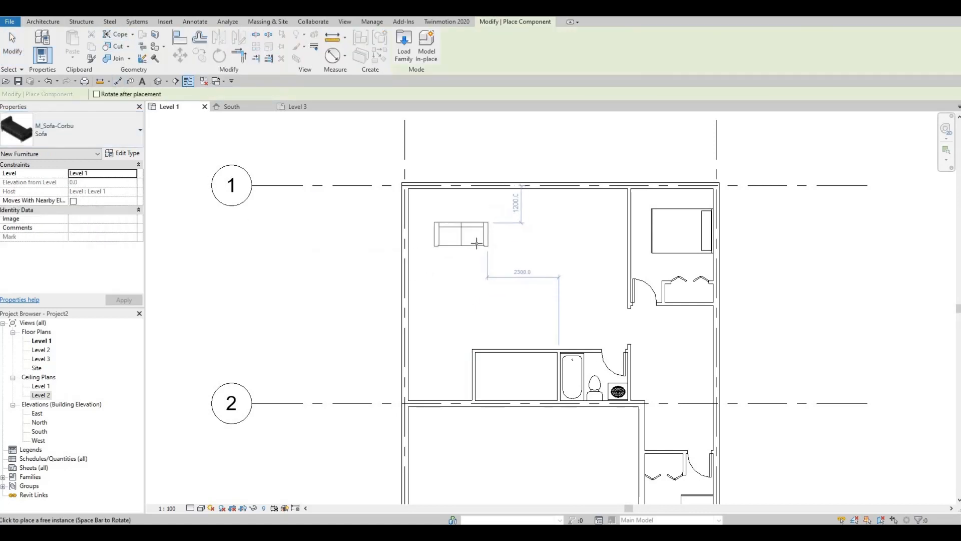
pyautogui.press('space')
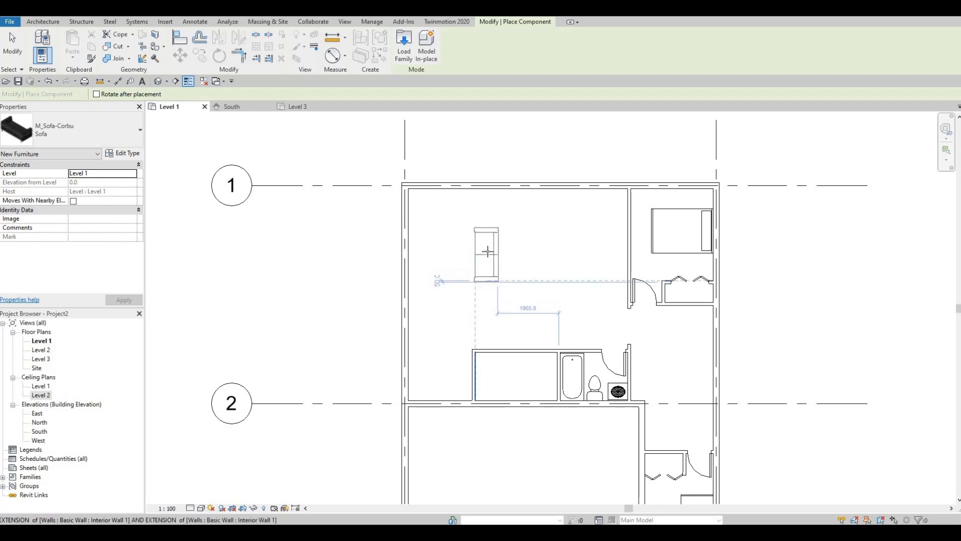
pyautogui.click(451, 239)
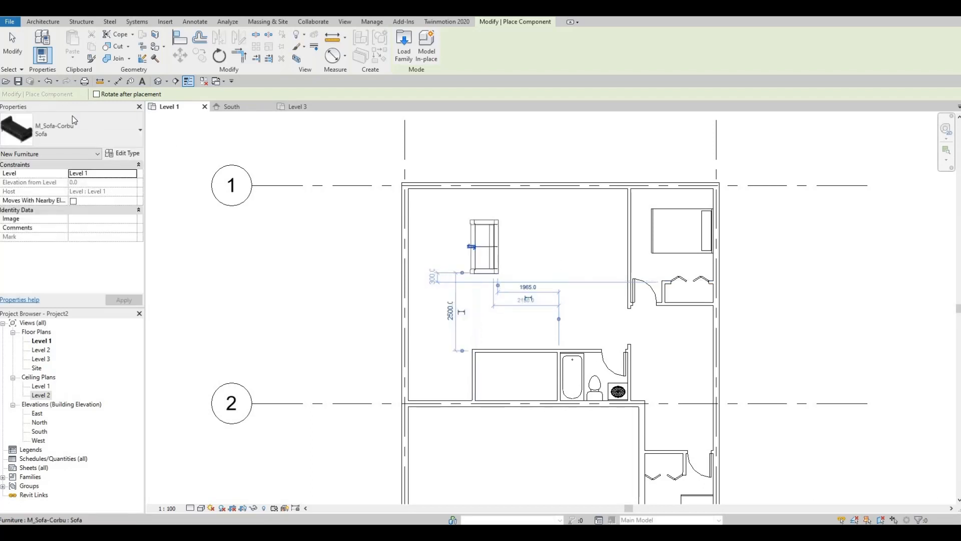
# Place an M_Chair-Corbu chair in the same room, between the sofa and the closet block, near grid A's exterior wall
pyautogui.click(90, 131)
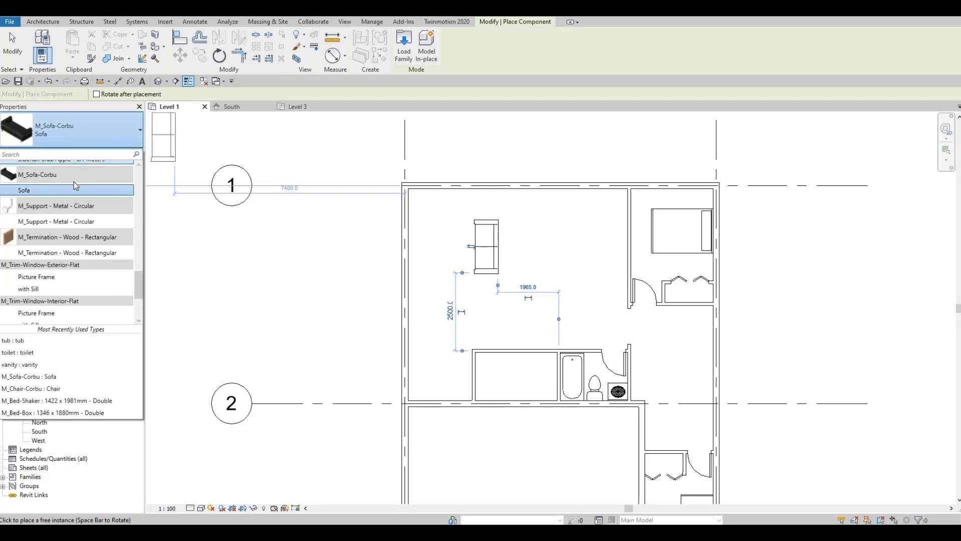
pyautogui.scroll(6, 78, 194)
pyautogui.scroll(-7, 73, 269)
pyautogui.scroll(-3, 74, 272)
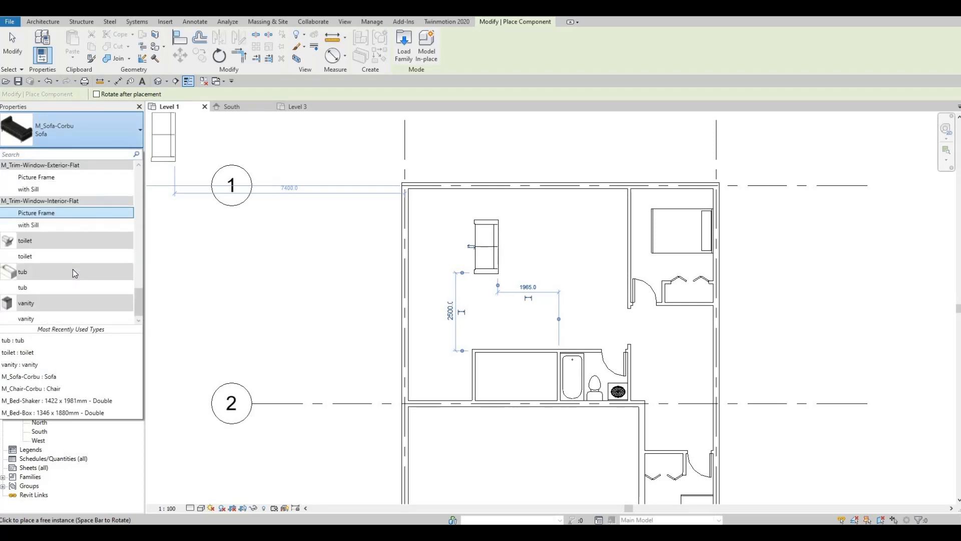
pyautogui.scroll(5, 75, 273)
pyautogui.scroll(10, 75, 273)
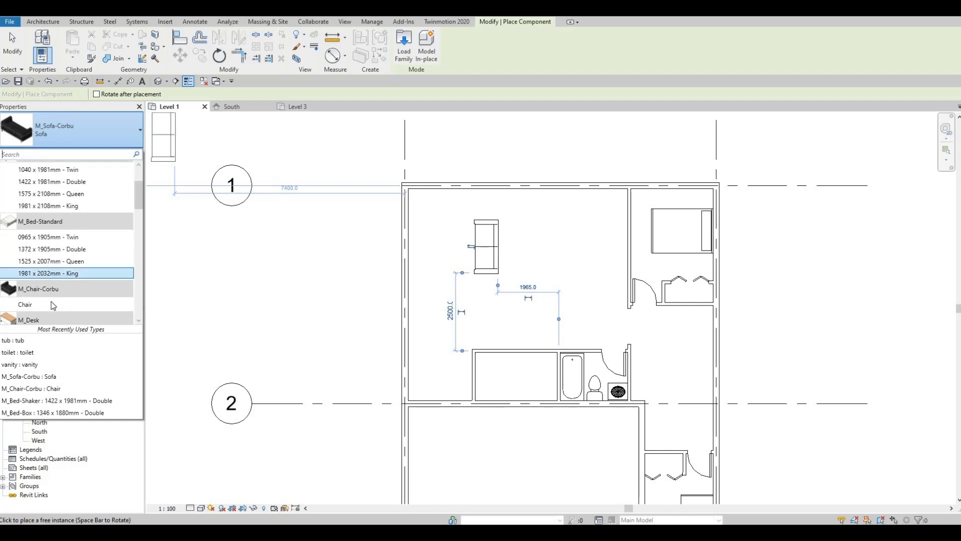
pyautogui.click(52, 304)
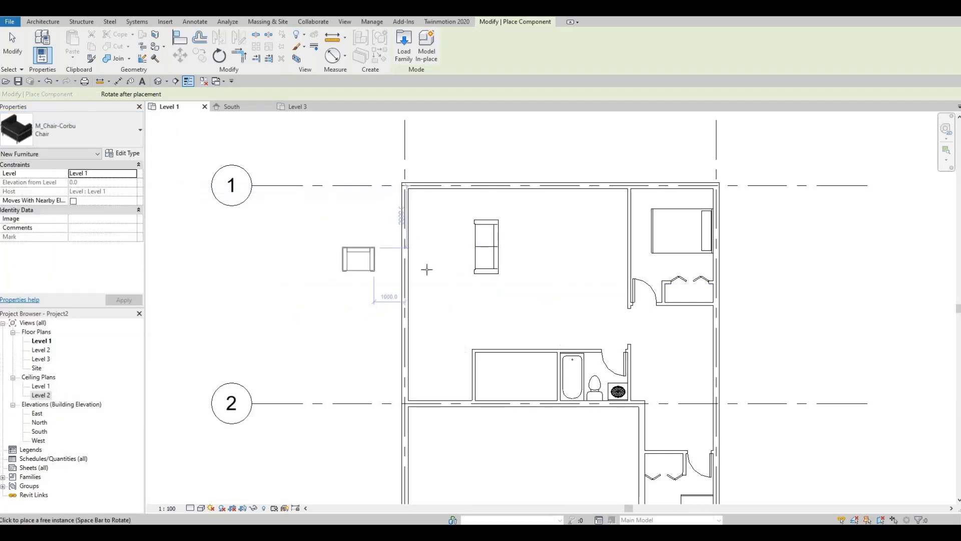
pyautogui.scroll(1, 444, 289)
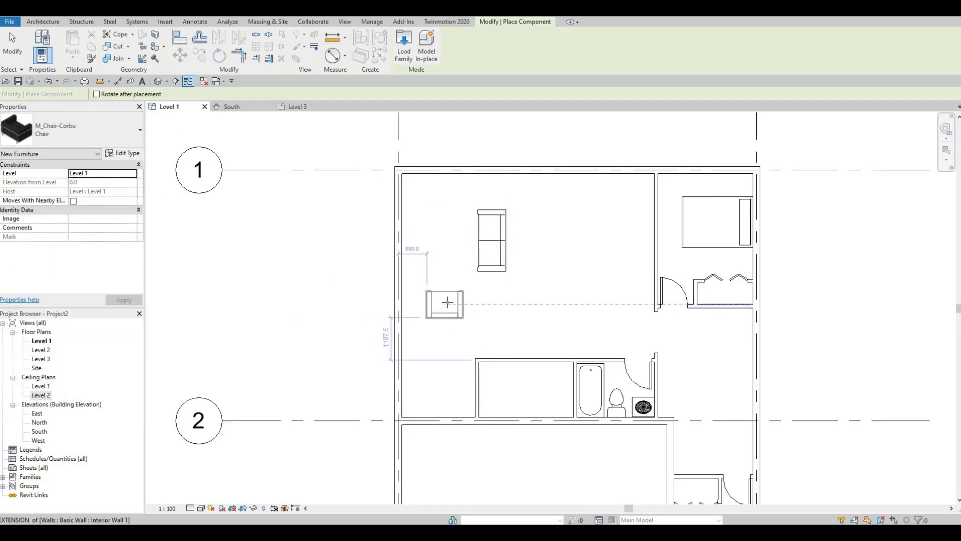
pyautogui.click(448, 304)
pyautogui.press('Escape')
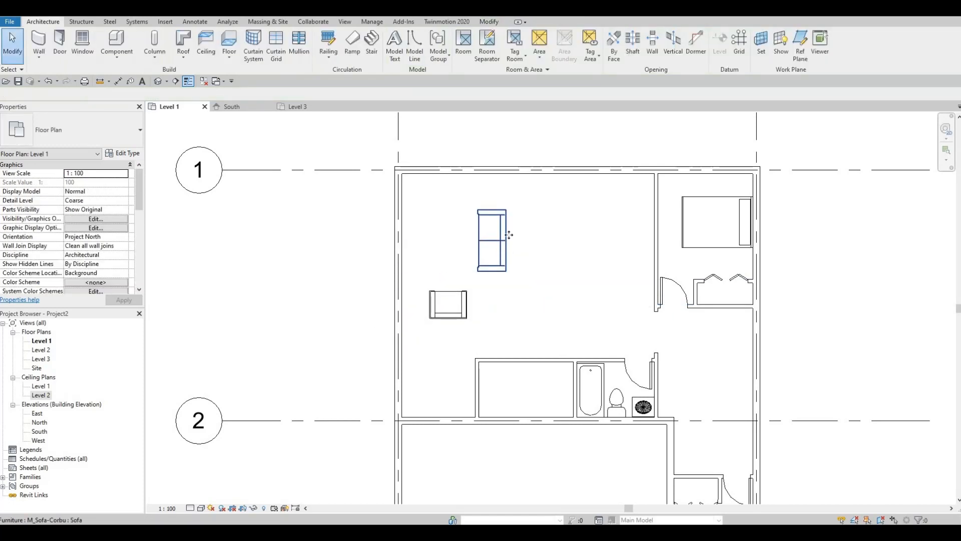
# Place a second M_Sofa-Corbu, similar to the existing one, along grid 1's wall, centred in line with the chair
pyautogui.click(506, 232)
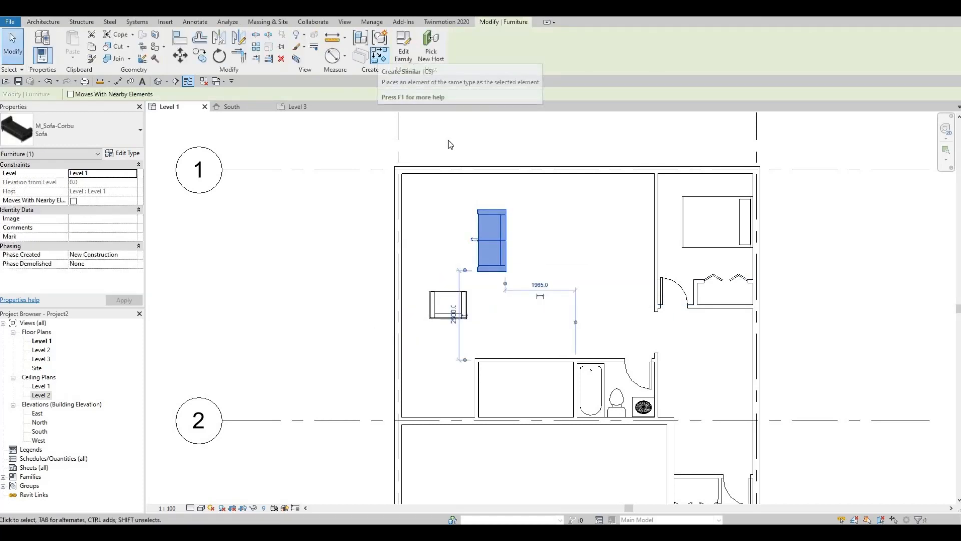
pyautogui.press('c')
pyautogui.press('s')
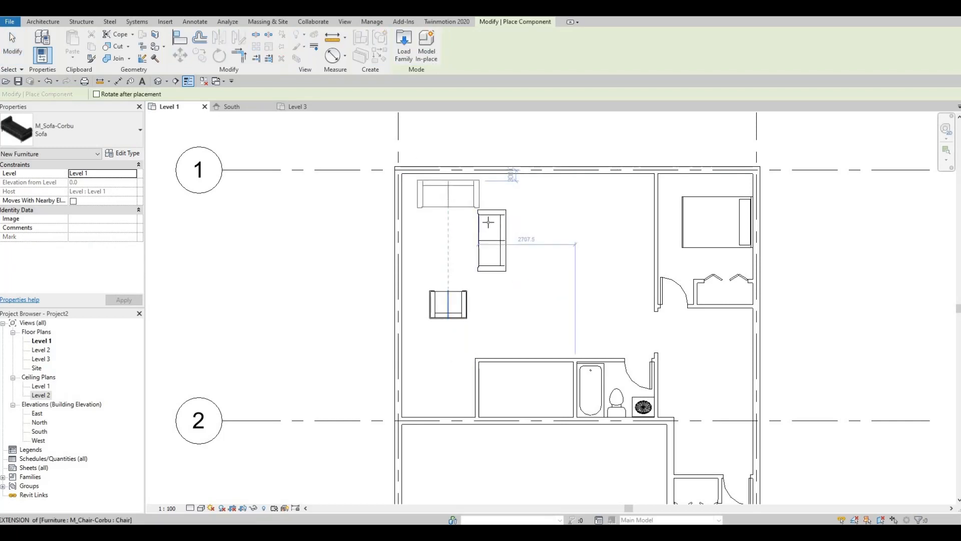
pyautogui.press('Escape')
pyautogui.press('Escape')
# Nudge the first sofa toward the closet block and away from grid A, about 1845 mm from the closet-bathroom partition line
pyautogui.click(500, 248)
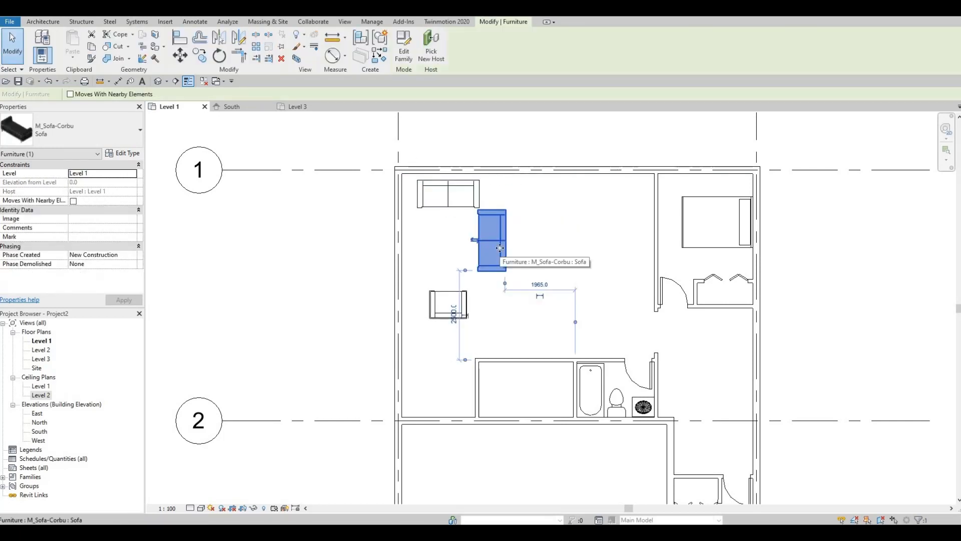
pyautogui.press('Down')
pyautogui.press('Down')
pyautogui.press('Down')
pyautogui.press('Down')
pyautogui.press('Right')
pyautogui.press('Right')
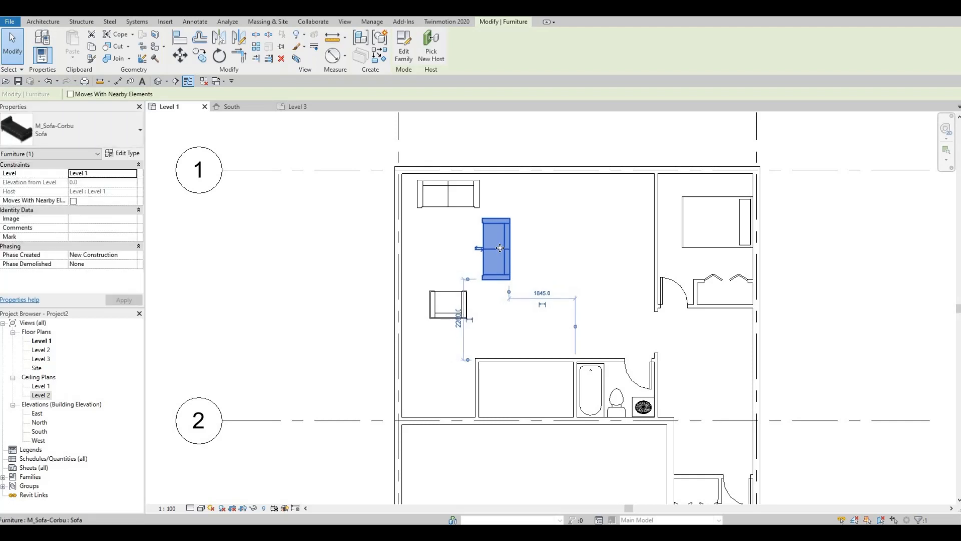
pyautogui.press('Escape')
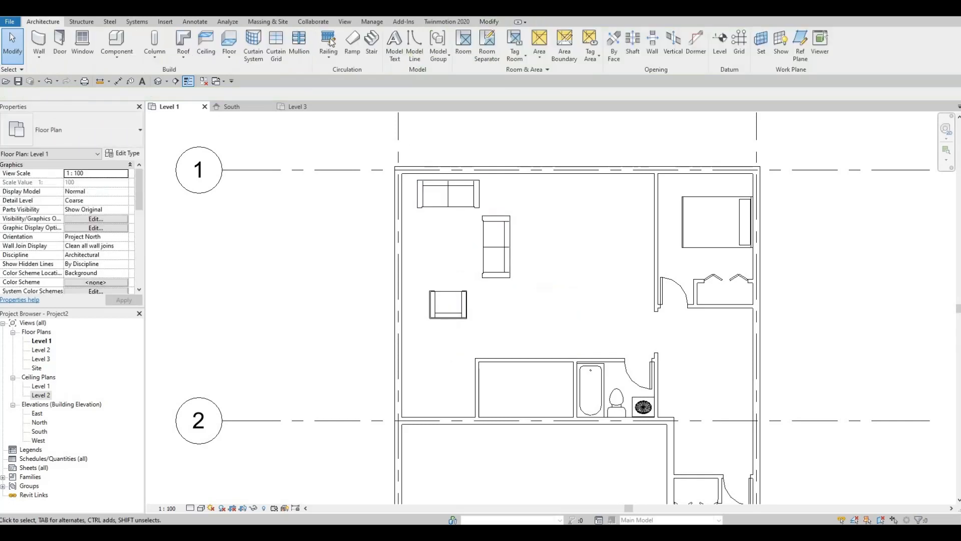
# Open the Canada library's Furniture > Tables folder for loading a family
pyautogui.click(164, 22)
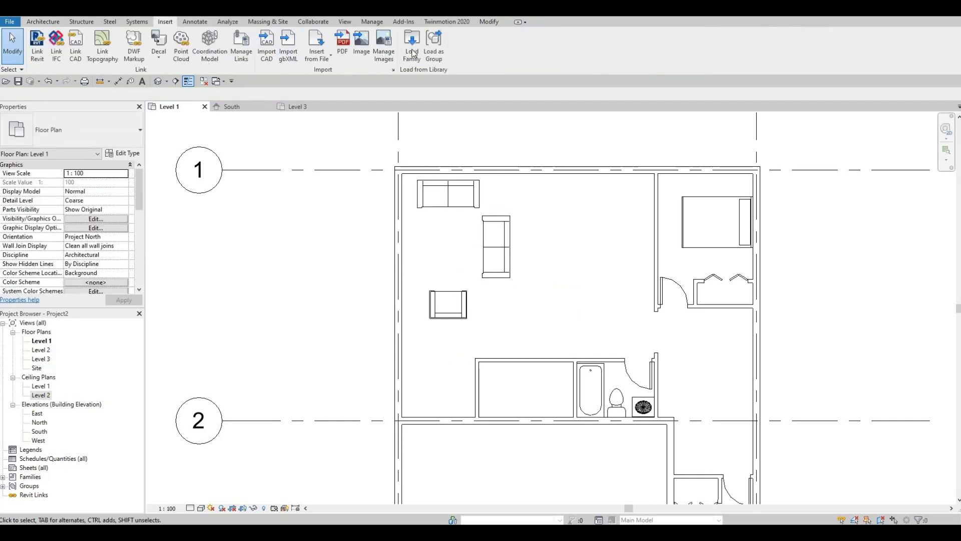
pyautogui.click(413, 53)
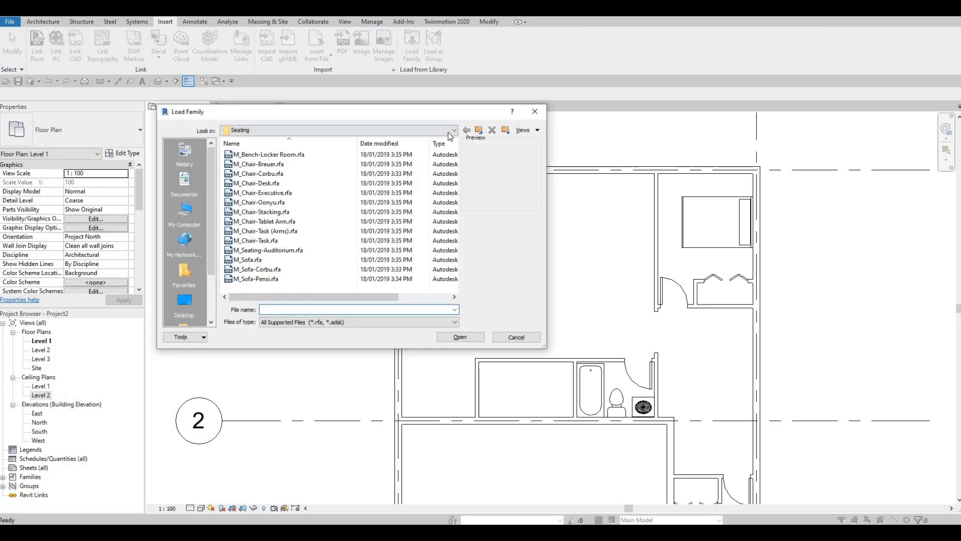
pyautogui.click(446, 130)
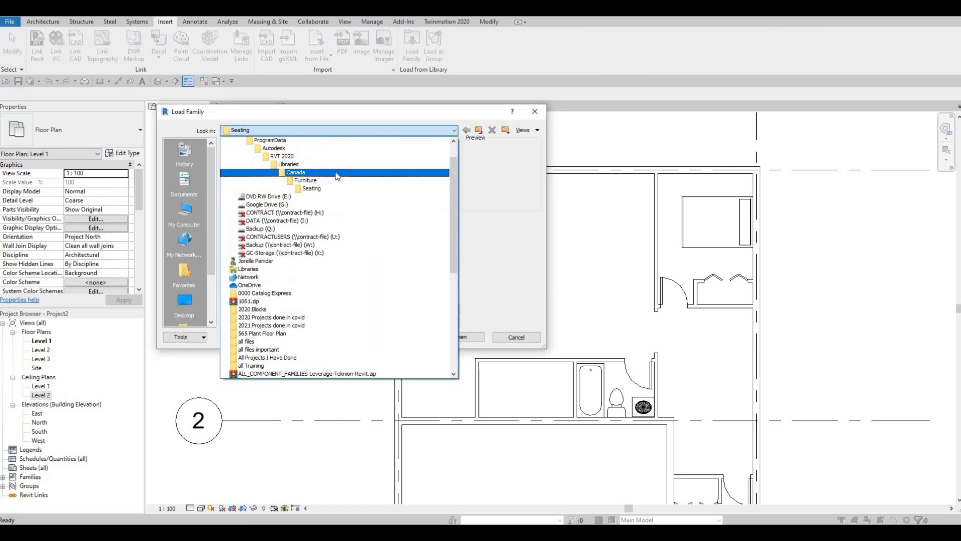
pyautogui.click(305, 174)
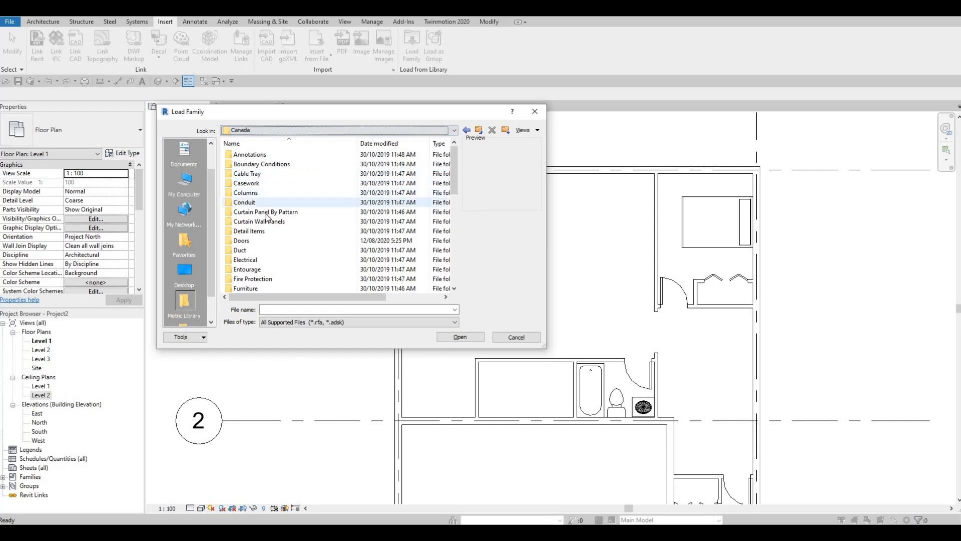
pyautogui.scroll(-2, 261, 210)
pyautogui.doubleClick(252, 230)
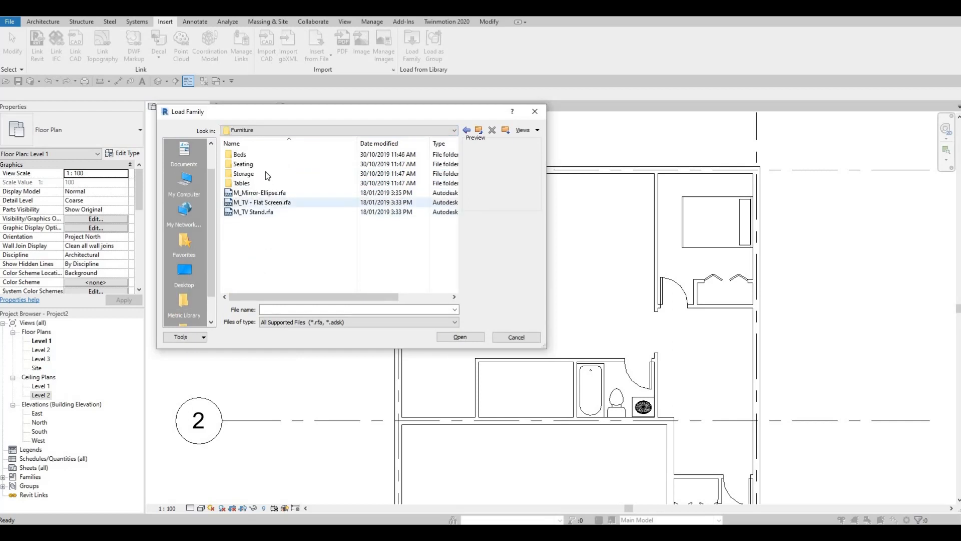
pyautogui.doubleClick(248, 183)
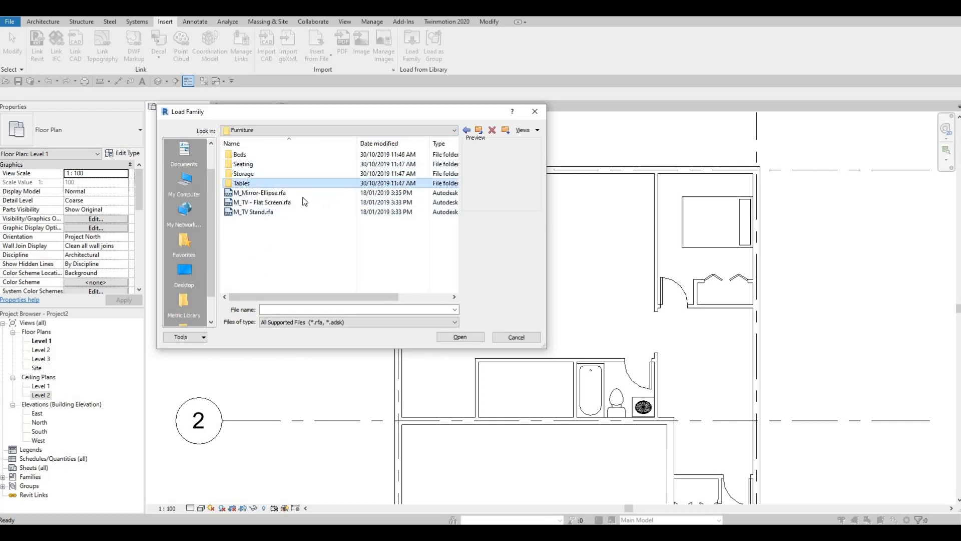
# Preview the table families in the Tables folder and load M_Table-Rectangular into the project
pyautogui.click(249, 156)
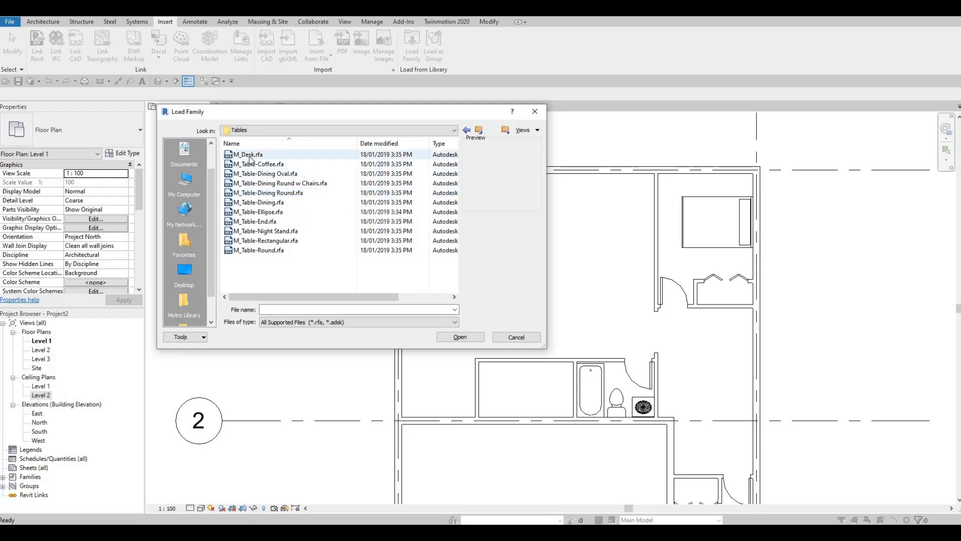
pyautogui.click(246, 168)
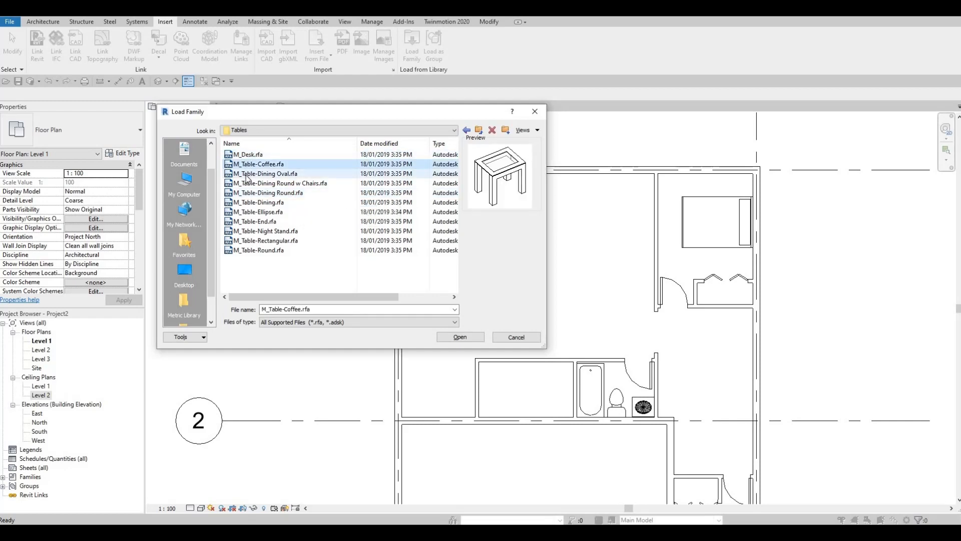
pyautogui.click(246, 174)
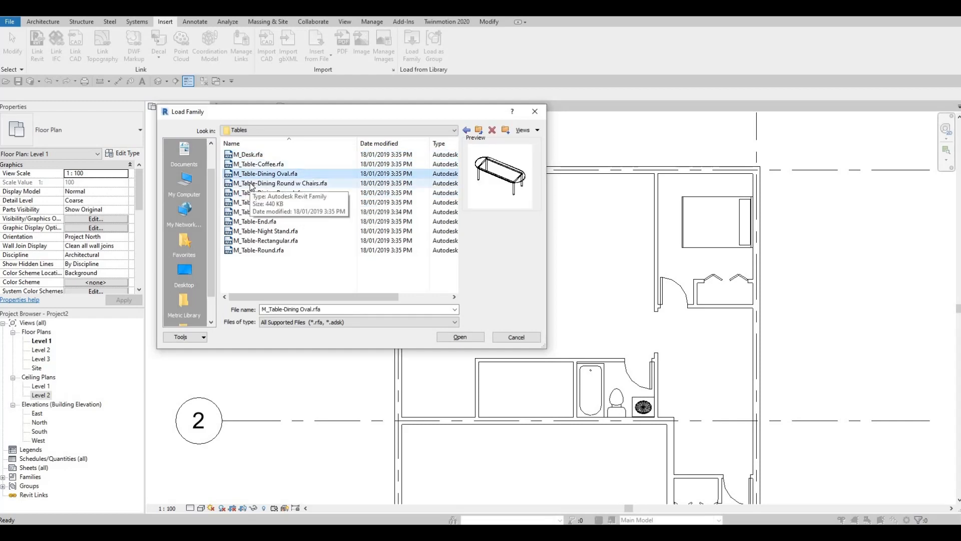
pyautogui.click(252, 183)
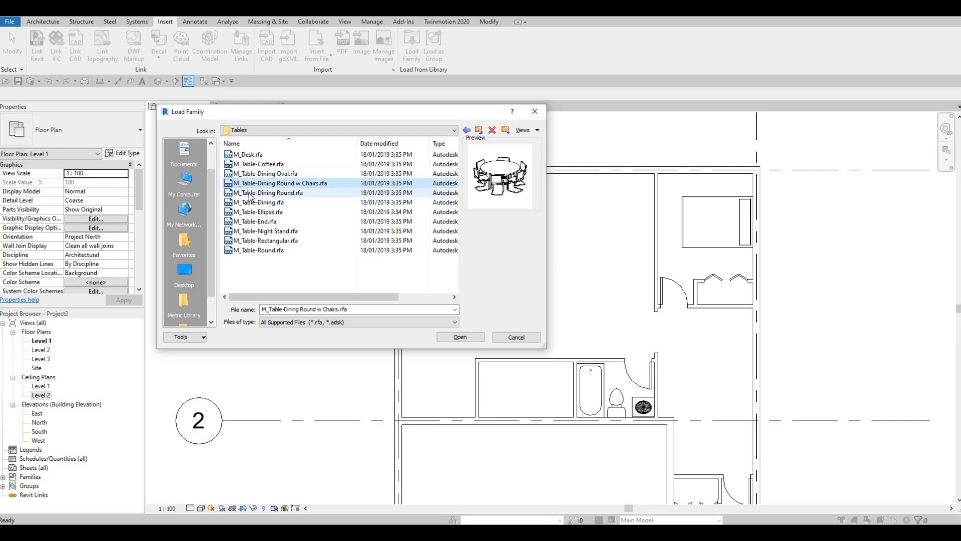
pyautogui.click(251, 194)
pyautogui.click(250, 203)
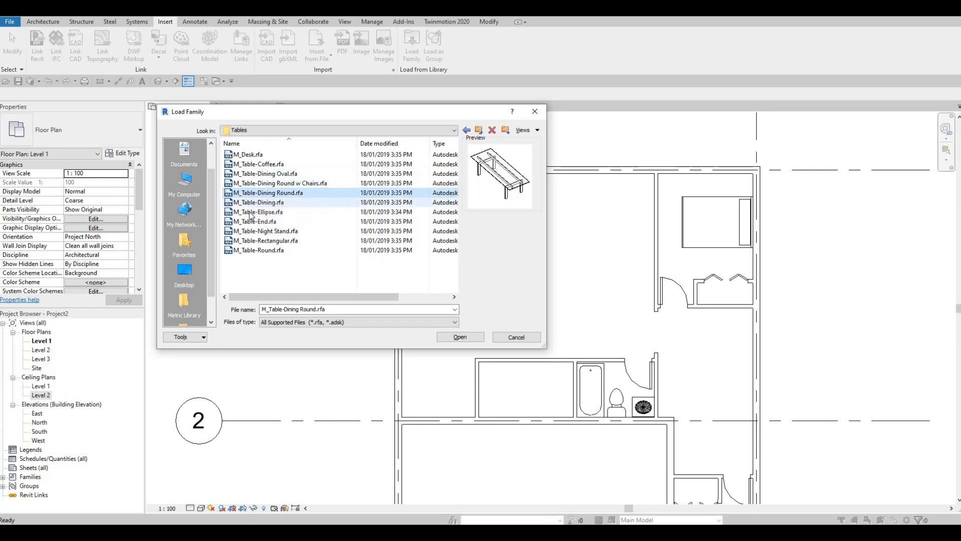
pyautogui.click(249, 213)
pyautogui.click(250, 222)
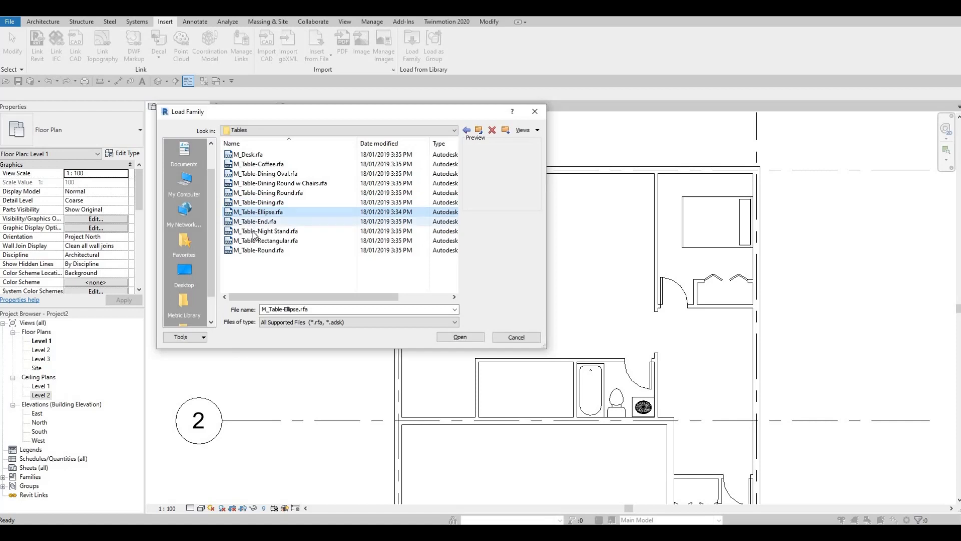
pyautogui.click(251, 232)
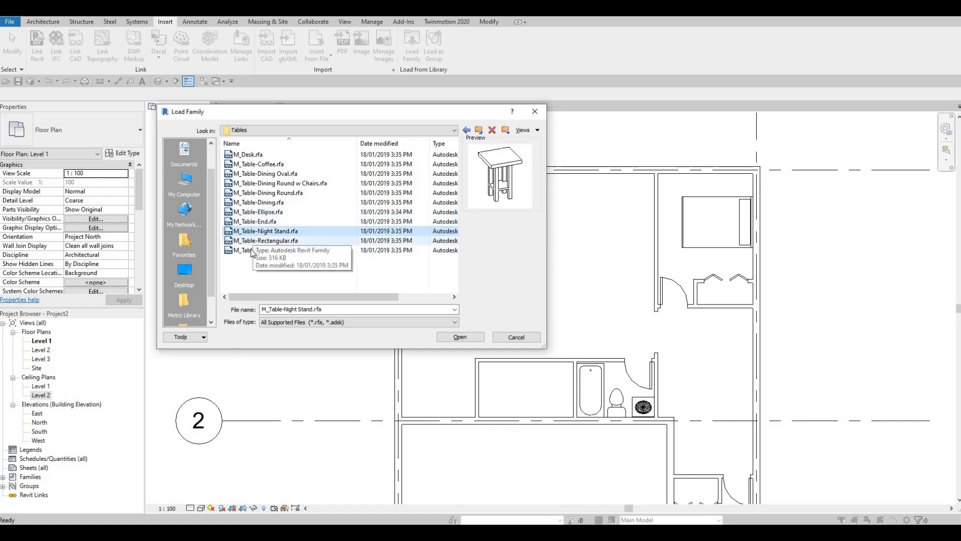
pyautogui.click(251, 242)
pyautogui.click(252, 251)
pyautogui.click(259, 243)
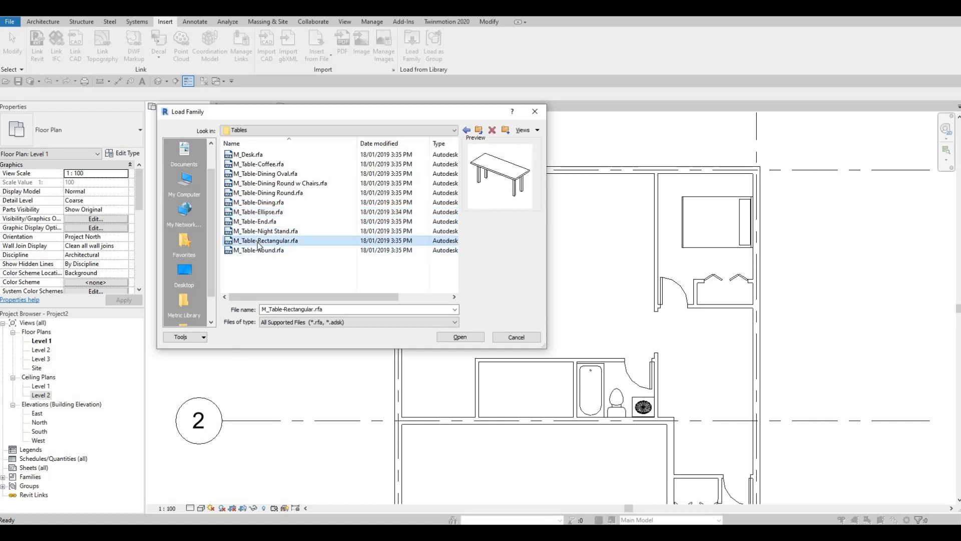
pyautogui.click(456, 338)
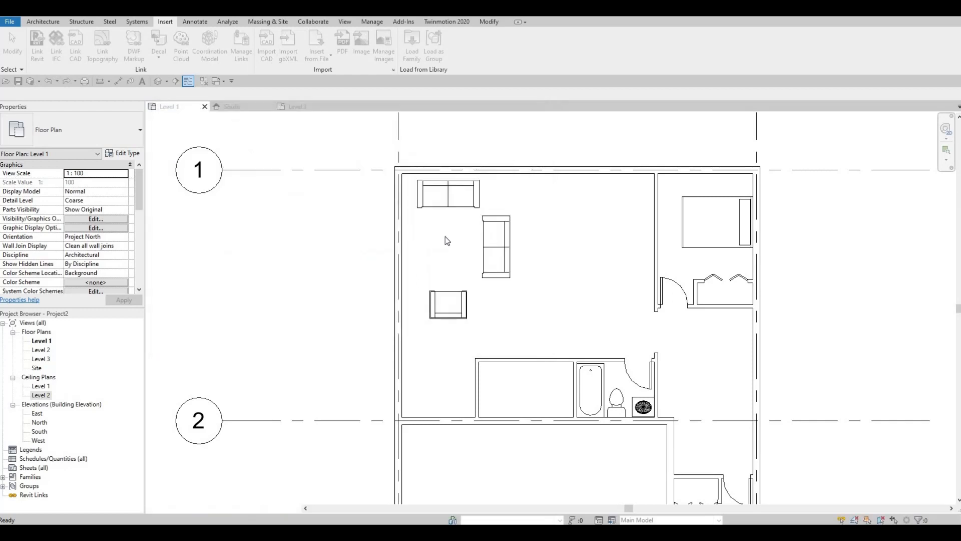
# Place a 1830 x 0762mm M_Table-Rectangular behind the first sofa, rotated parallel to it and aligned with its centre
pyautogui.click(42, 22)
pyautogui.click(116, 44)
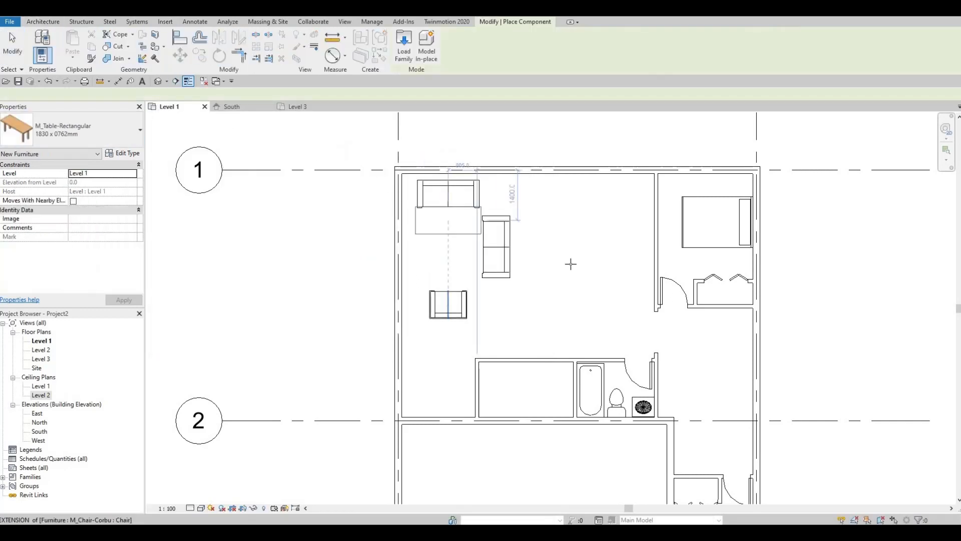
pyautogui.press('space')
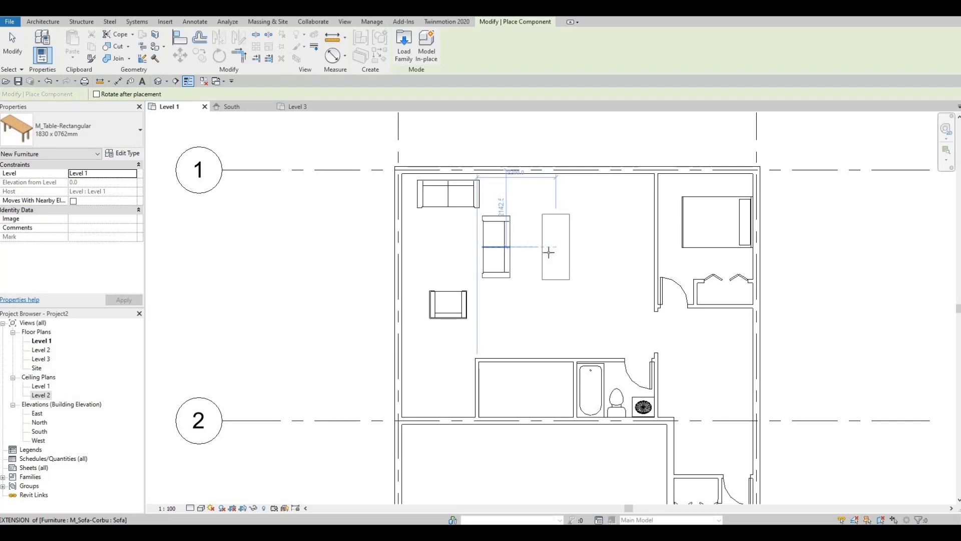
pyautogui.click(548, 252)
pyautogui.press('Escape')
pyautogui.press('Escape')
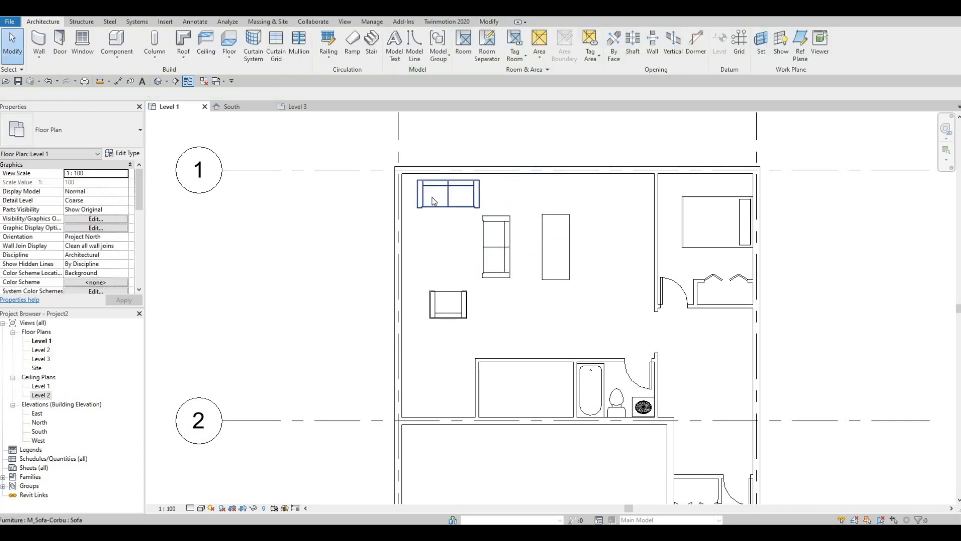
# Shift both sofas slightly toward grid A, leaving the middle sofa about 2025 mm from the closet-bathroom partition line
pyautogui.click(432, 198)
pyautogui.moveTo(431, 198); pyautogui.dragTo(461, 207)
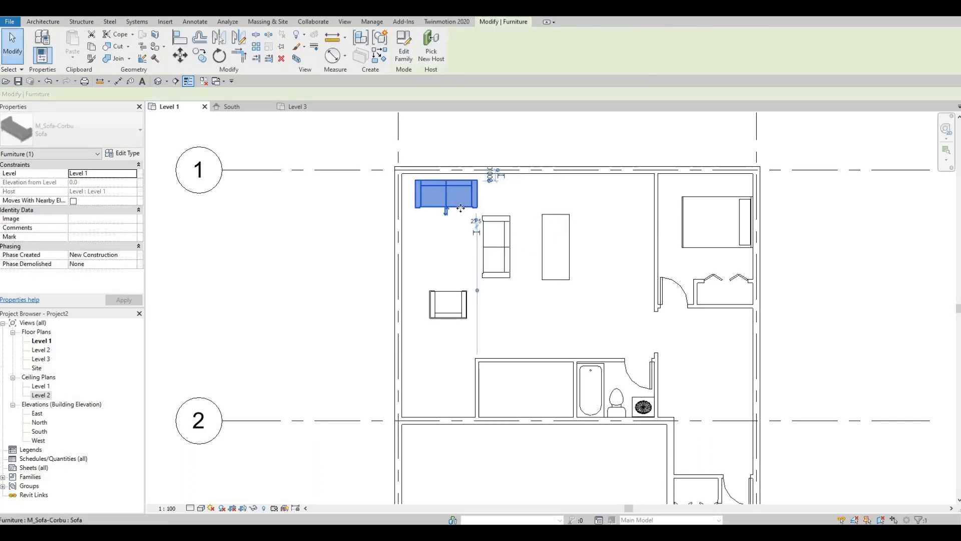
pyautogui.press('Escape')
pyautogui.press('Escape')
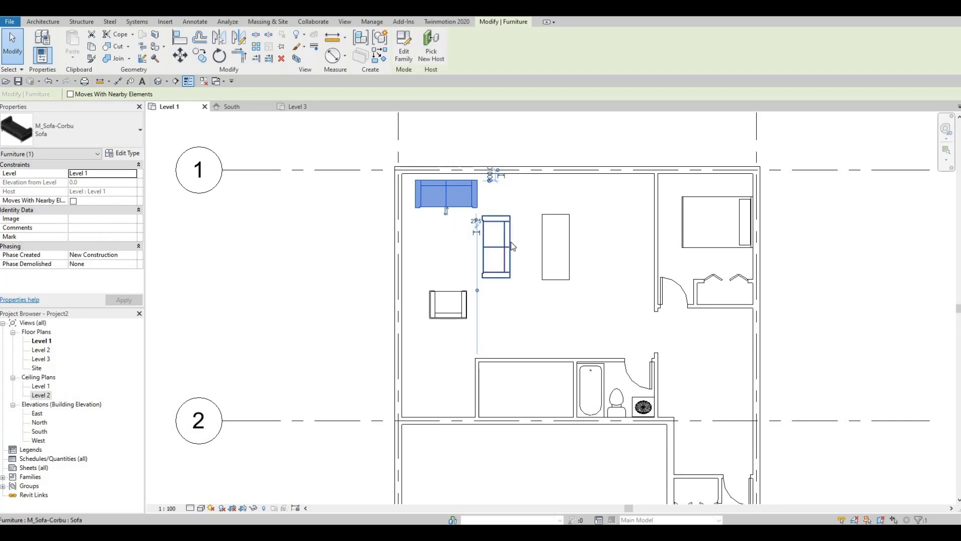
pyautogui.click(504, 245)
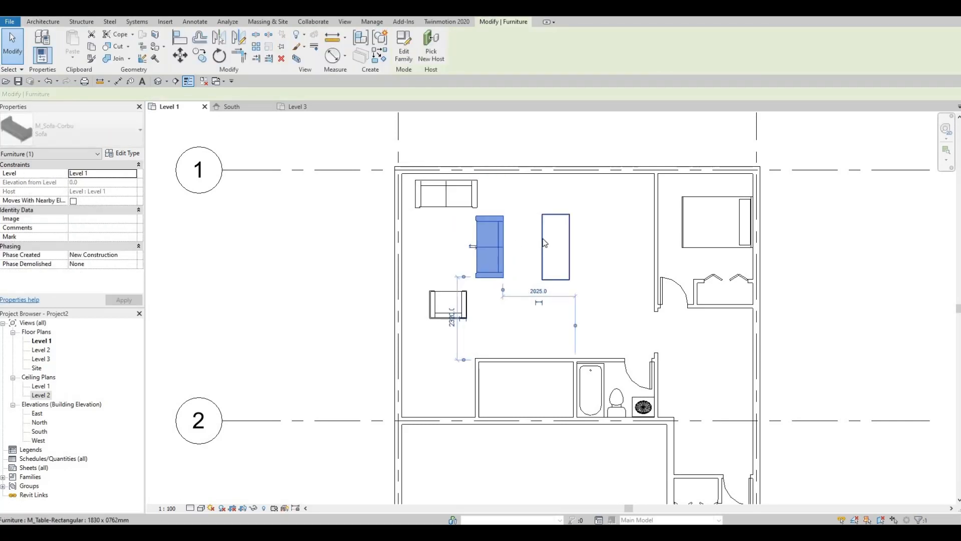
# Shift the rectangular table slightly toward the middle sofa and move the chair to about 780 mm from grid A
pyautogui.click(545, 244)
pyautogui.moveTo(545, 244); pyautogui.dragTo(540, 245)
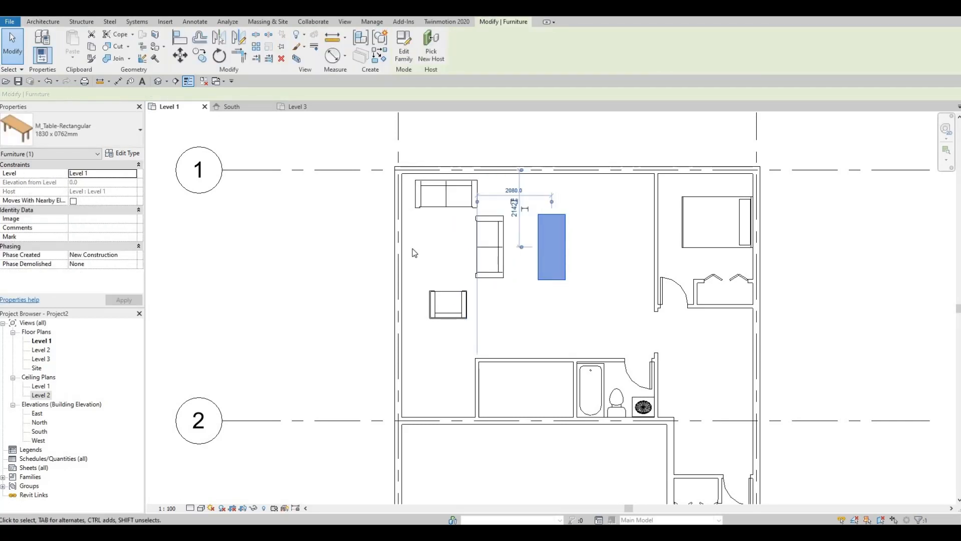
pyautogui.press('Right')
pyautogui.click(435, 307)
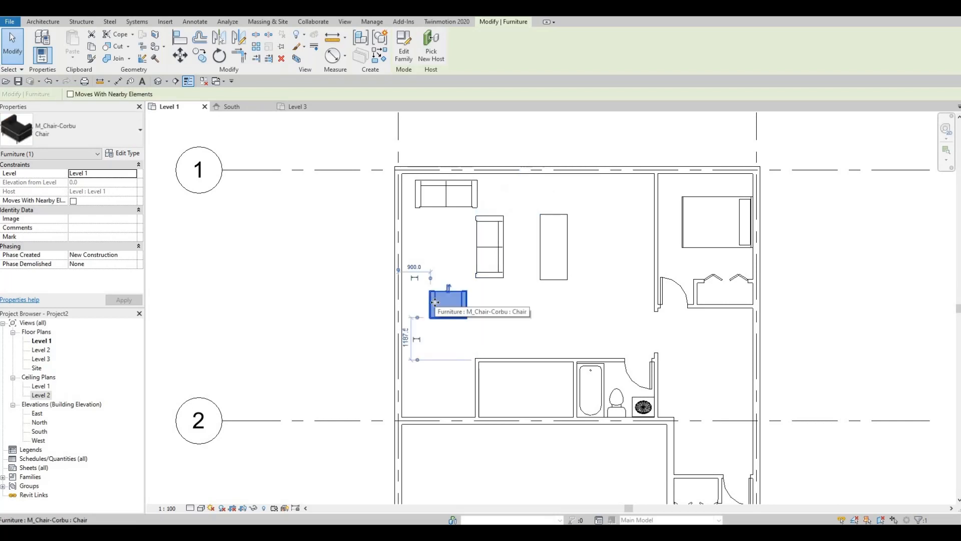
pyautogui.moveTo(434, 306); pyautogui.dragTo(429, 306)
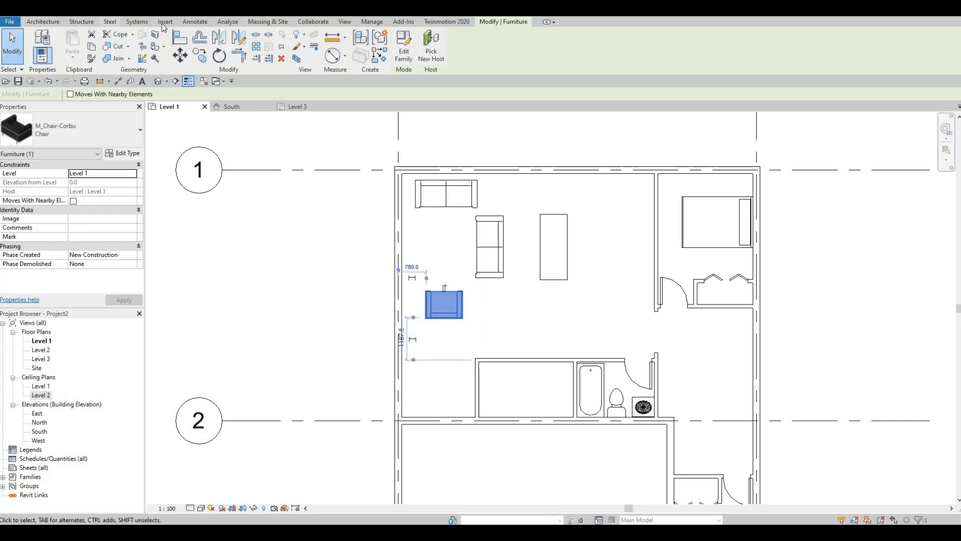
# Preview the coffee, dining, end, ellipse, night stand and rectangular table families in the Tables folder
pyautogui.click(409, 56)
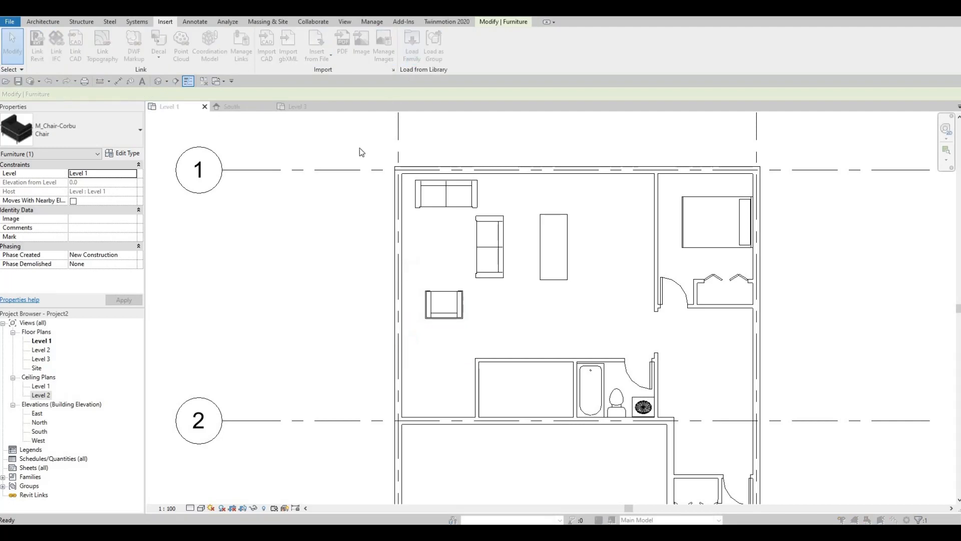
pyautogui.click(257, 164)
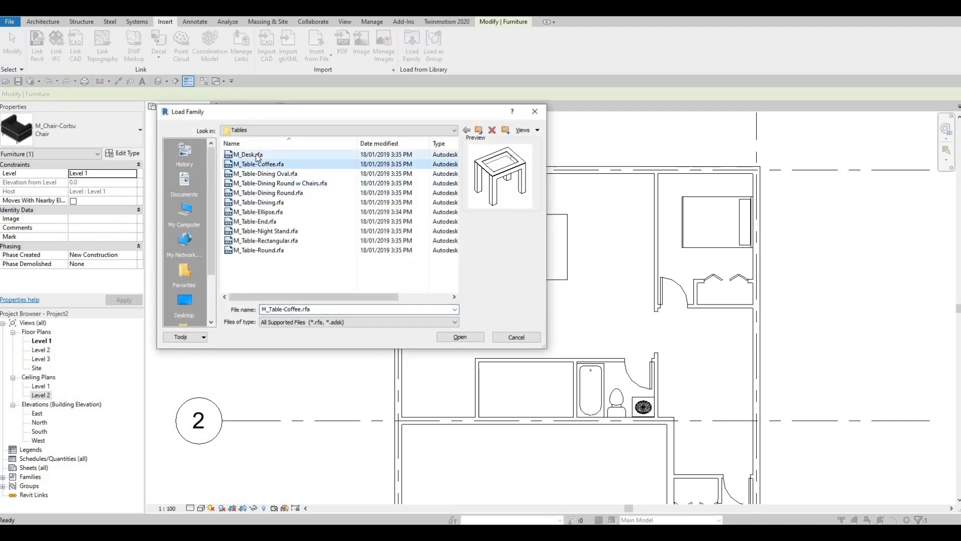
pyautogui.click(260, 173)
pyautogui.click(259, 163)
pyautogui.click(261, 183)
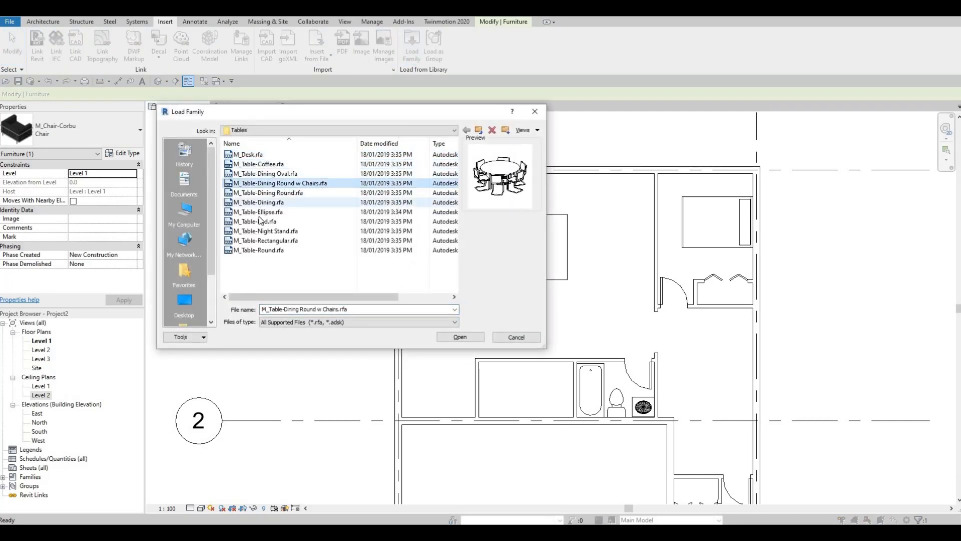
pyautogui.click(259, 202)
pyautogui.click(259, 222)
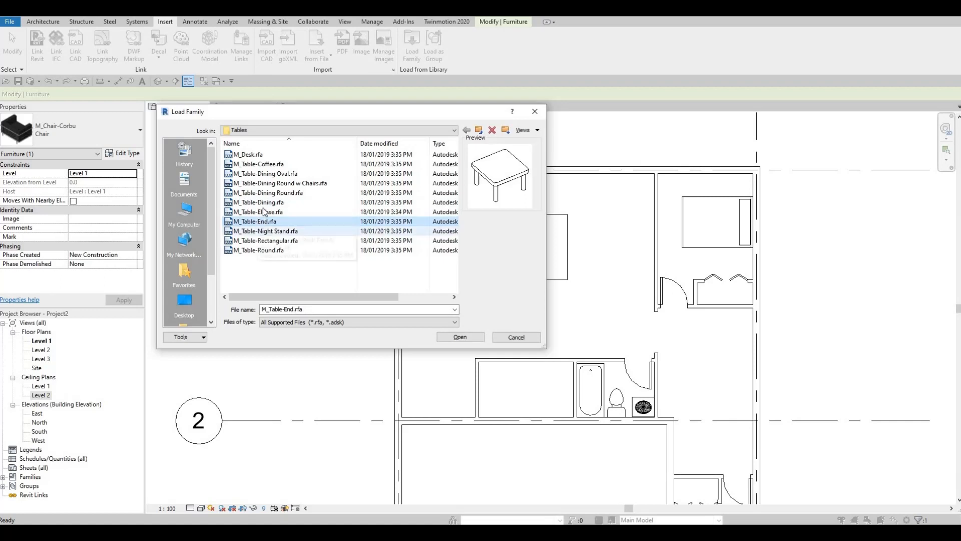
pyautogui.click(264, 211)
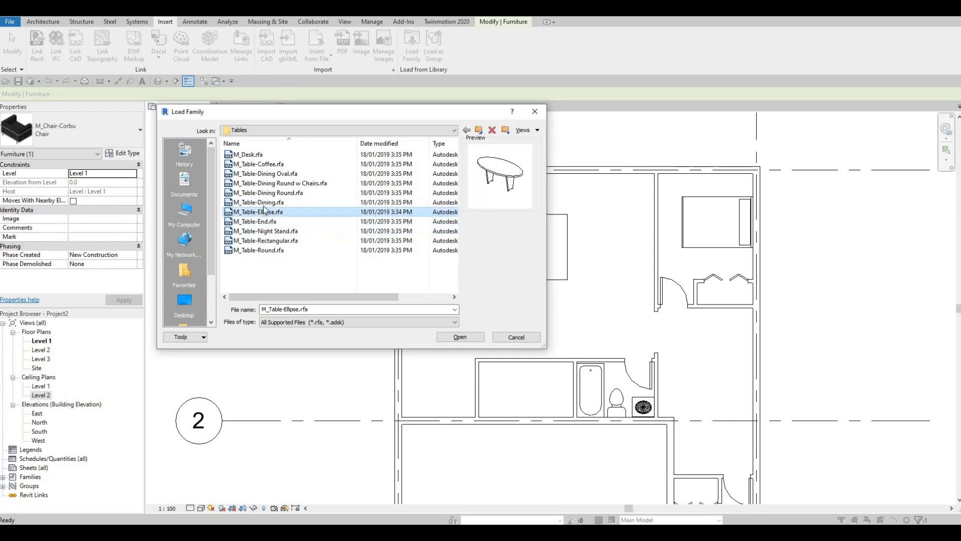
pyautogui.click(263, 202)
pyautogui.click(264, 193)
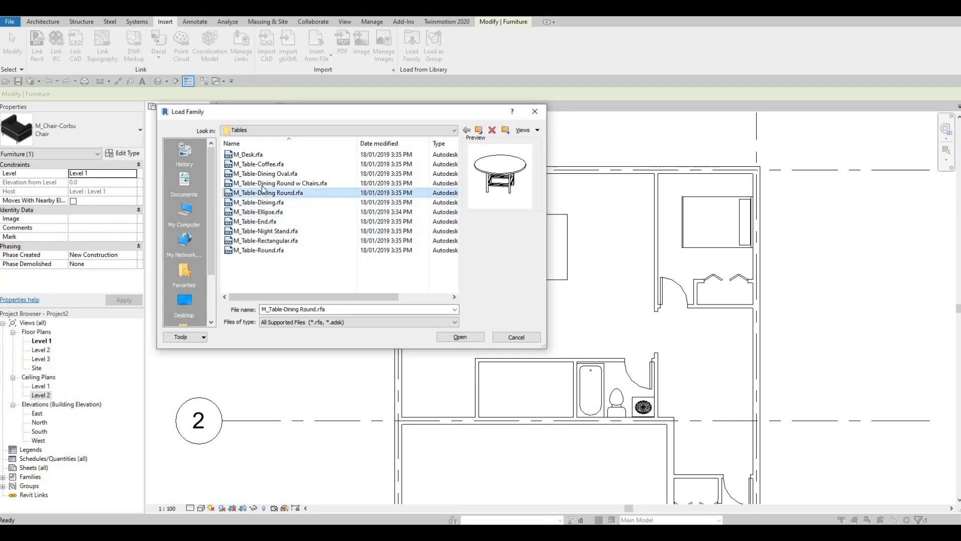
pyautogui.click(261, 165)
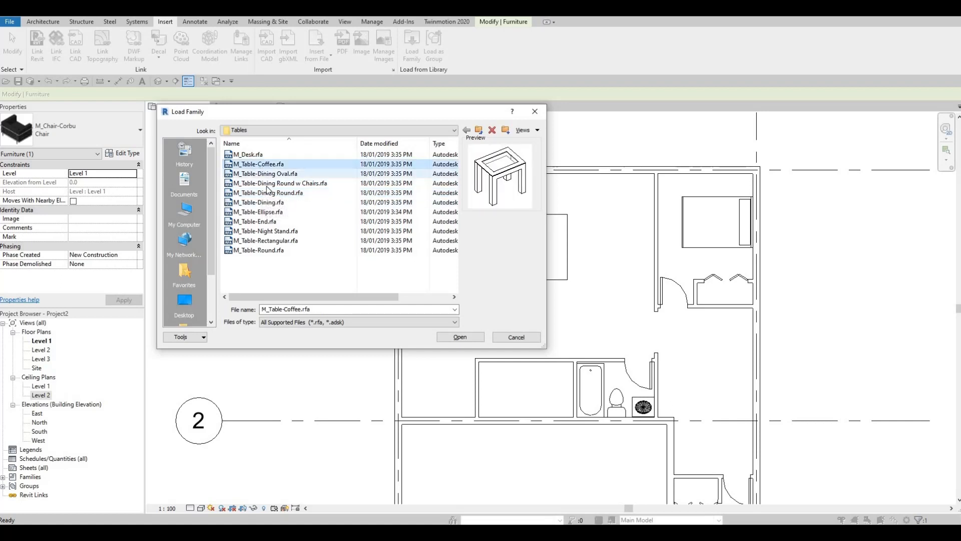
pyautogui.click(273, 232)
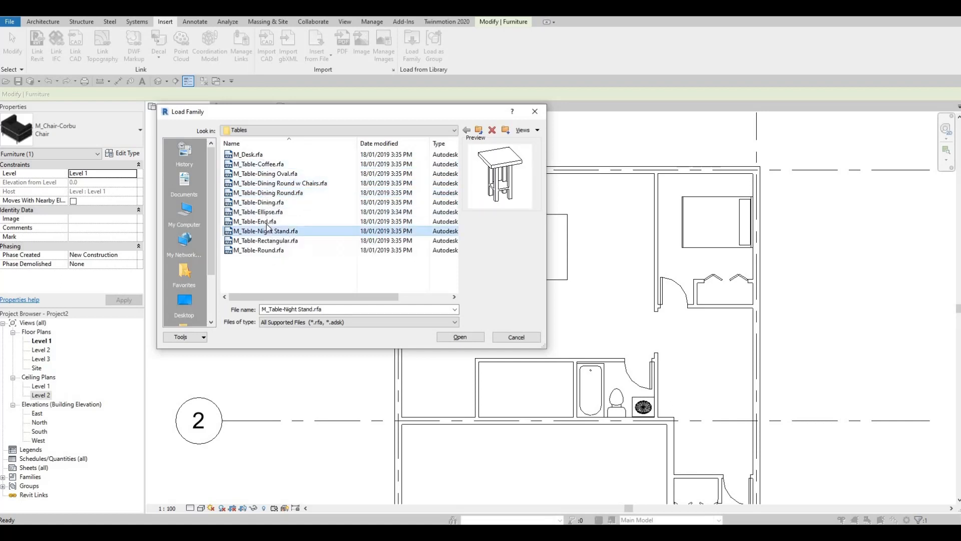
pyautogui.click(270, 243)
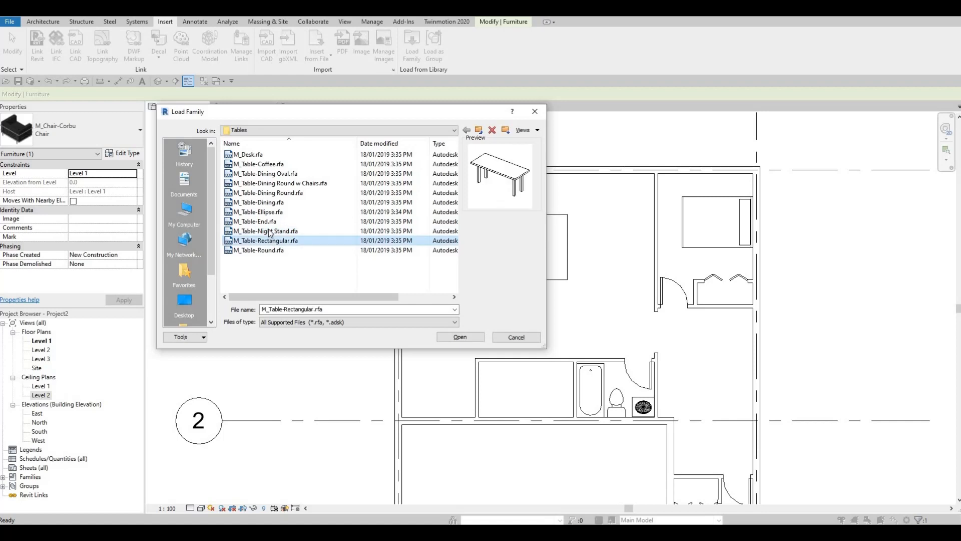
pyautogui.click(272, 231)
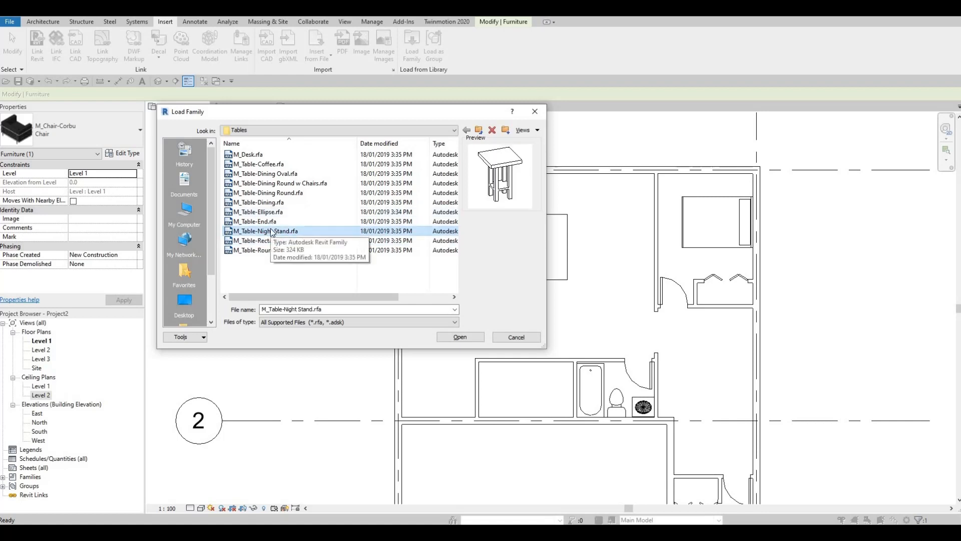
# Load the M_Table-Coffee and M_Table-Night Stand families together into the project
pyautogui.click(260, 166)
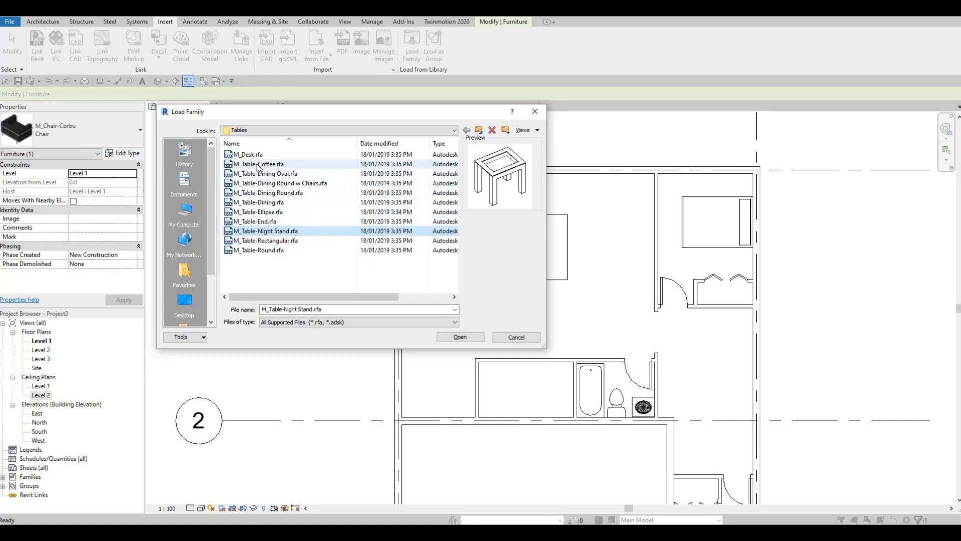
pyautogui.click(266, 233)
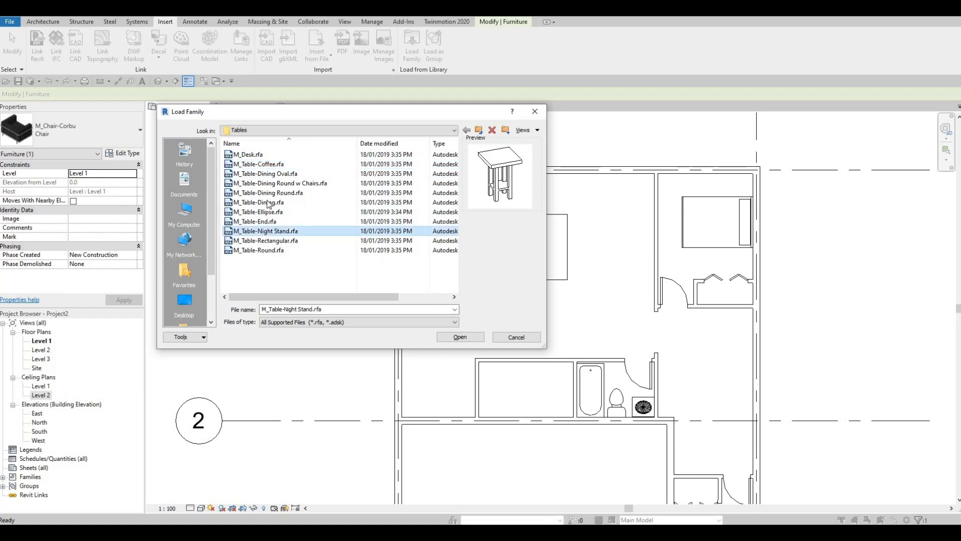
pyautogui.click(260, 165)
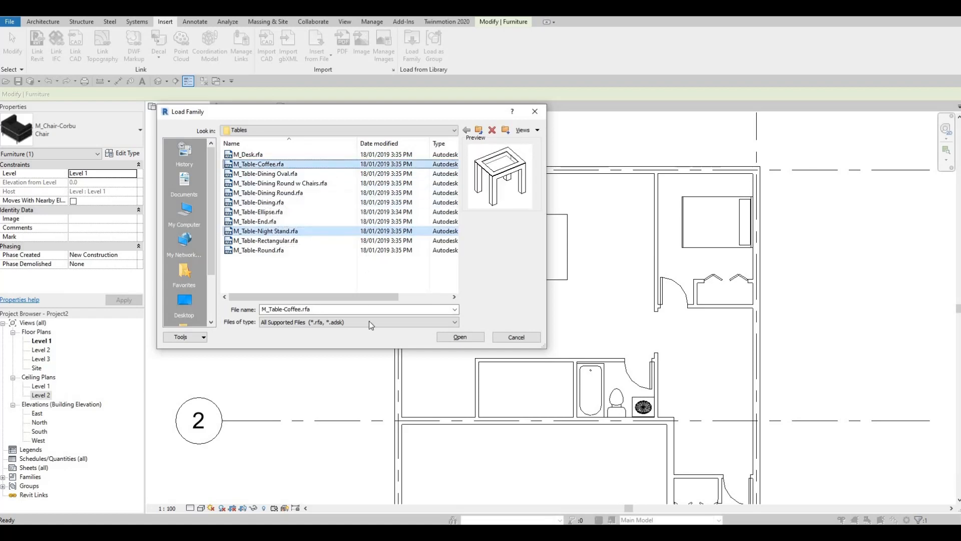
pyautogui.click(468, 338)
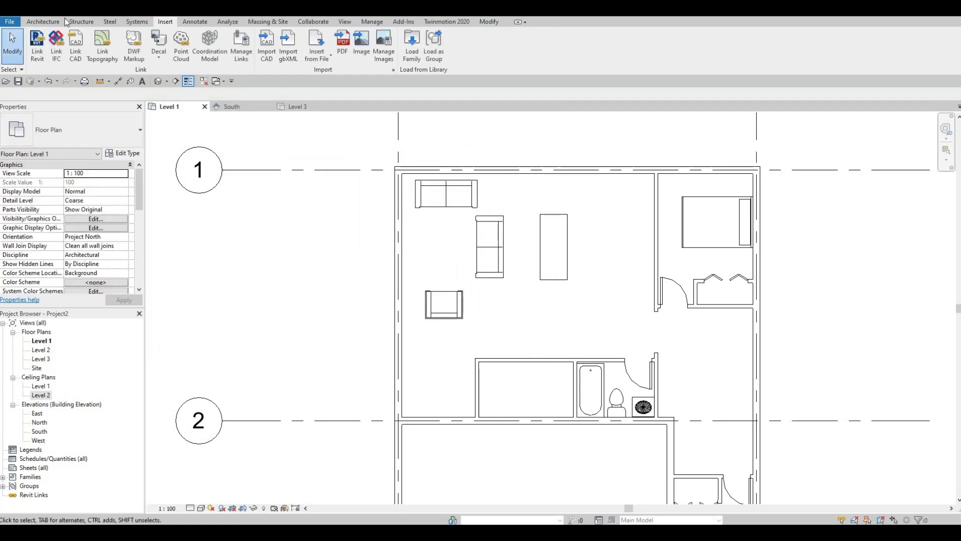
# Place a 0610 x 0610 x 0762mm M_Table-Night Stand on each side of the double bed's headboard, against the exterior wall
pyautogui.click(43, 22)
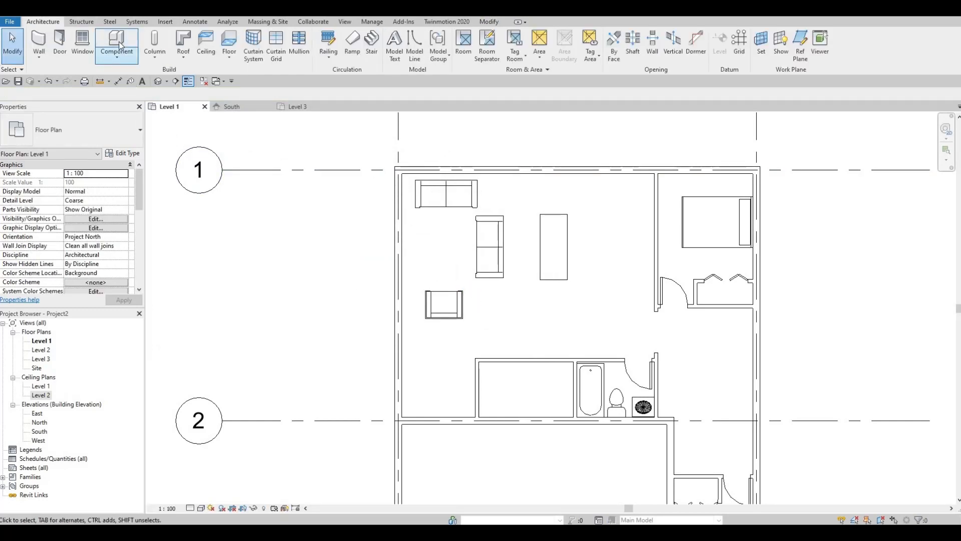
pyautogui.click(106, 60)
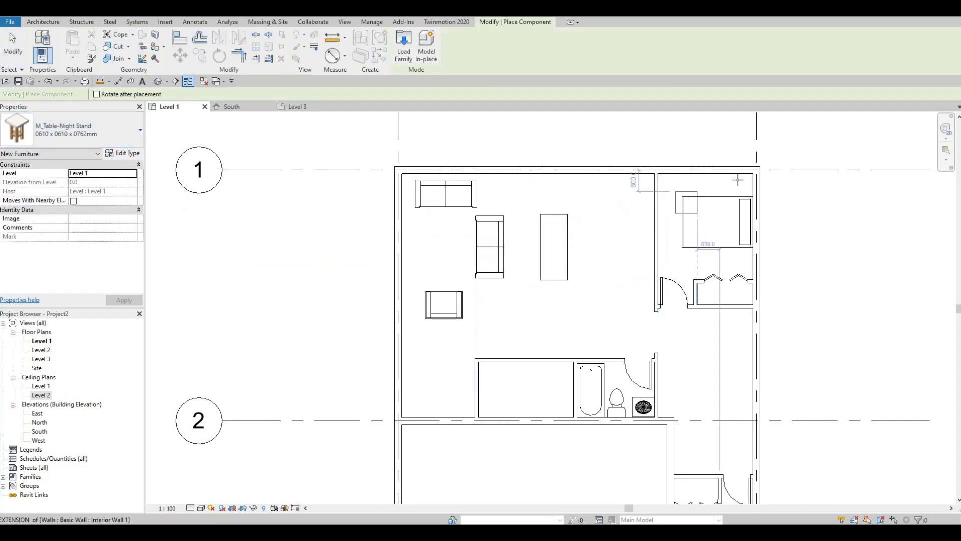
pyautogui.scroll(3, 735, 191)
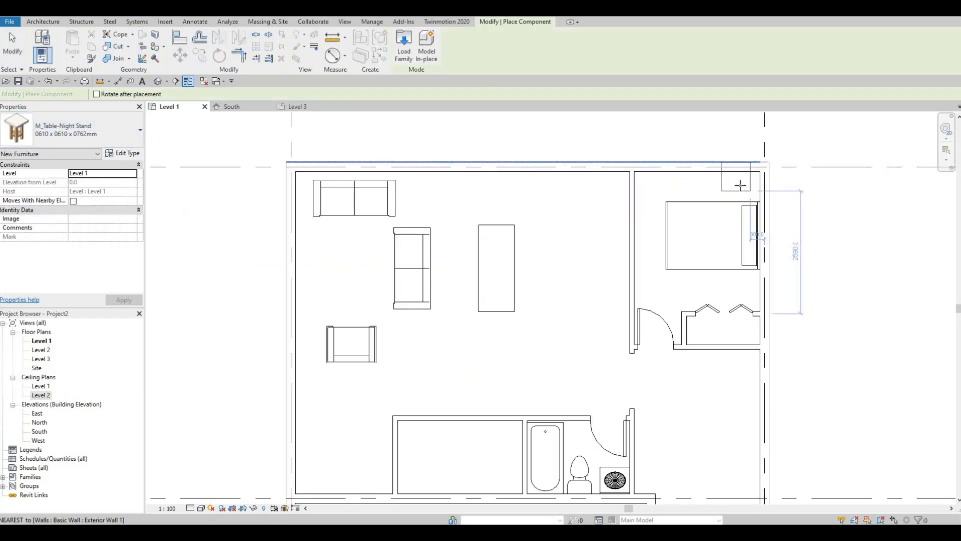
pyautogui.click(734, 218)
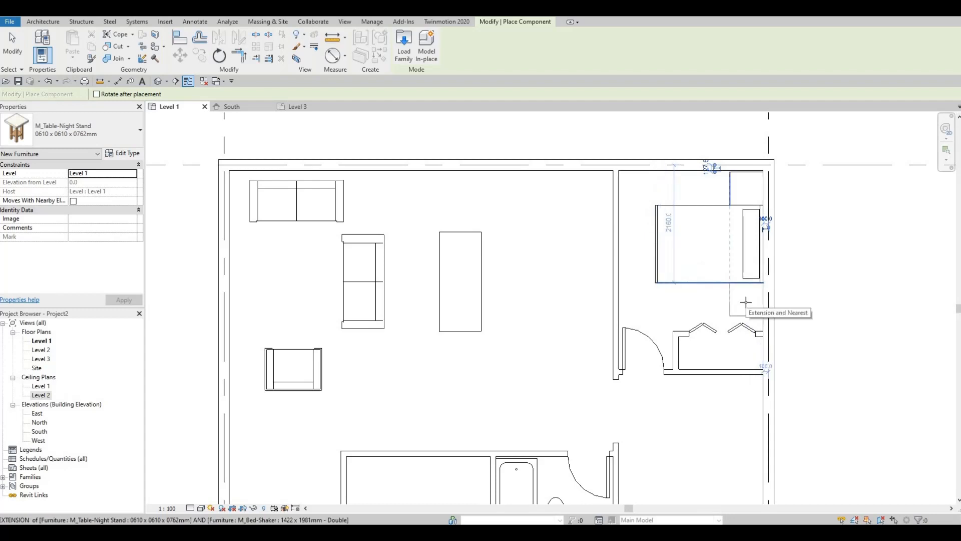
pyautogui.click(730, 332)
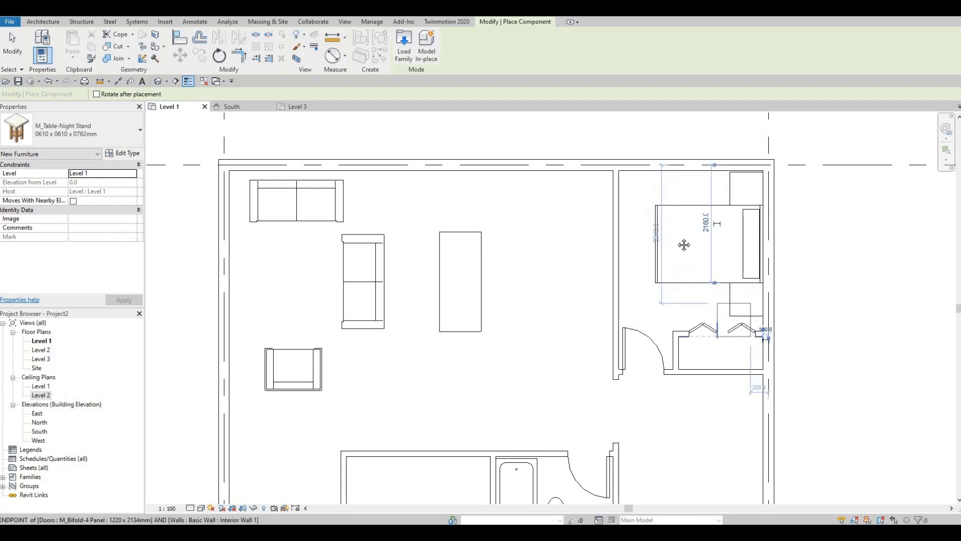
# Place another 0610 x 0610 x 0762mm night stand beside the head of the bed in the other bedroom, against the exterior wall
pyautogui.moveTo(646, 325); pyautogui.dragTo(593, 204, button='middle')
pyautogui.moveTo(679, 420); pyautogui.dragTo(598, 298, button='middle')
pyautogui.scroll(-1, 596, 300)
pyautogui.moveTo(542, 352); pyautogui.dragTo(521, 234, button='middle')
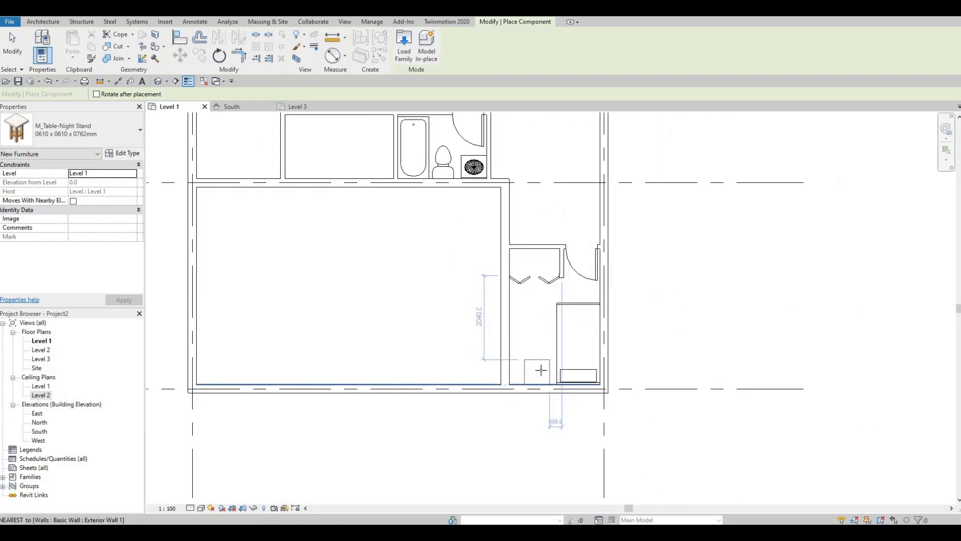
pyautogui.click(541, 370)
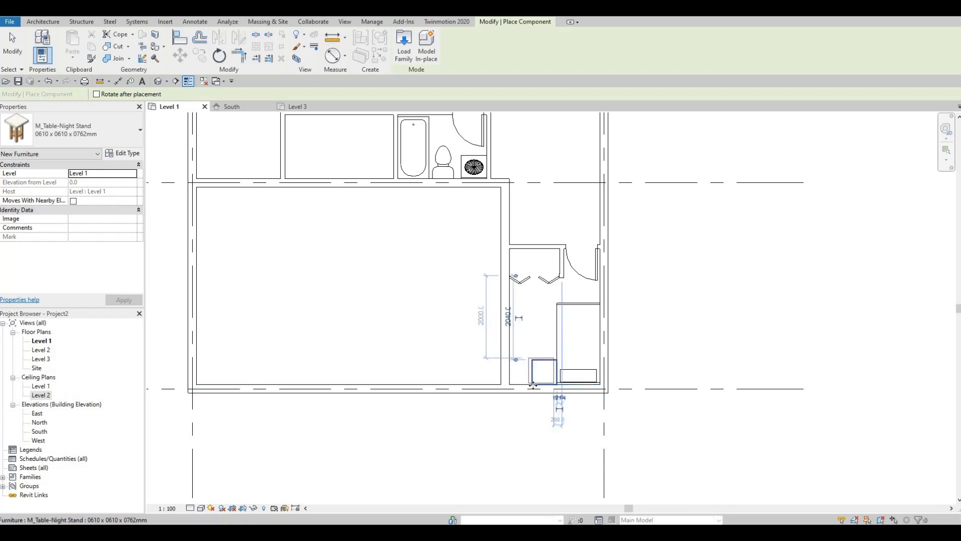
pyautogui.press('Escape')
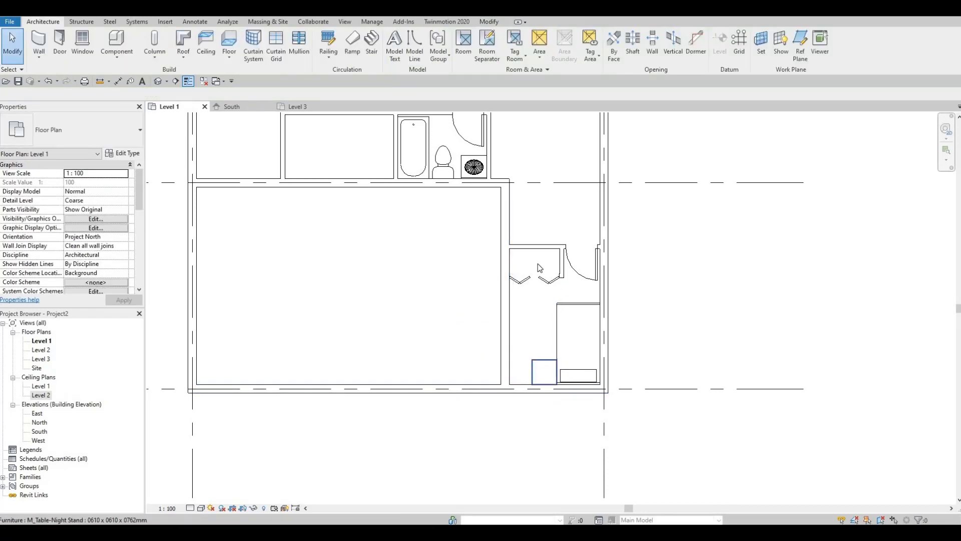
pyautogui.scroll(1, 546, 280)
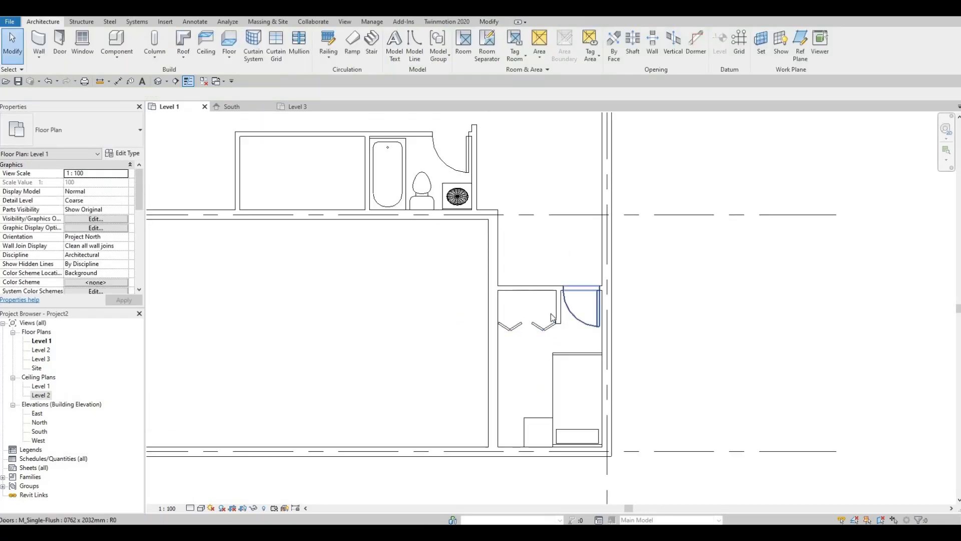
pyautogui.scroll(2, 558, 319)
pyautogui.scroll(1, 537, 234)
pyautogui.moveTo(536, 235); pyautogui.dragTo(513, 425, button='middle')
pyautogui.scroll(-2, 566, 185)
pyautogui.moveTo(565, 185); pyautogui.dragTo(547, 298, button='middle')
pyautogui.scroll(1, 468, 242)
pyautogui.moveTo(468, 241); pyautogui.dragTo(597, 265, button='middle')
pyautogui.scroll(-3, 530, 280)
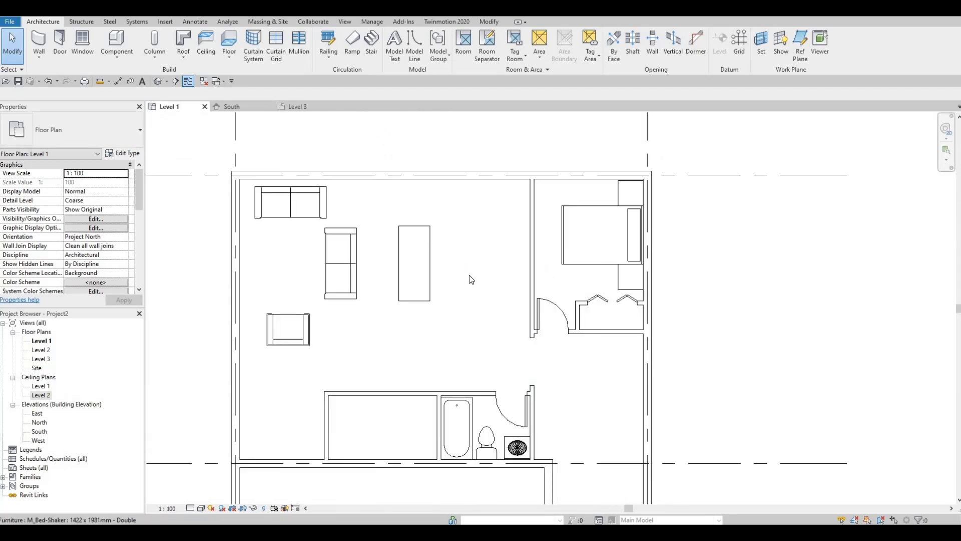
pyautogui.scroll(-2, 470, 275)
pyautogui.click(111, 54)
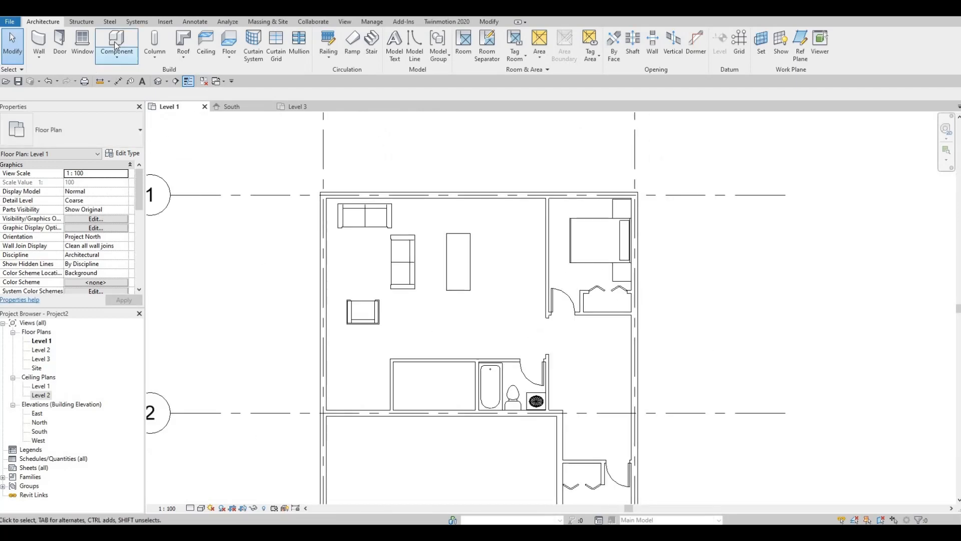
pyautogui.click(91, 133)
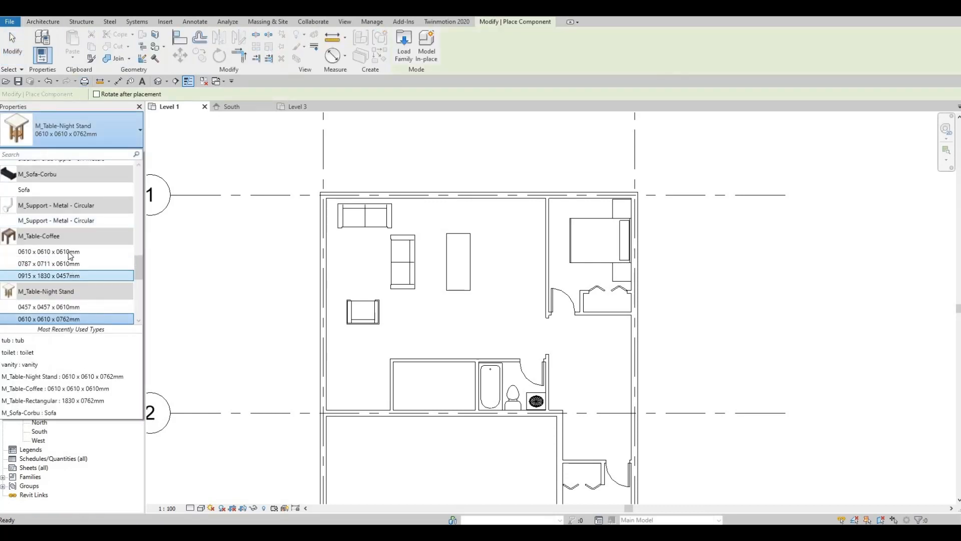
pyautogui.click(68, 251)
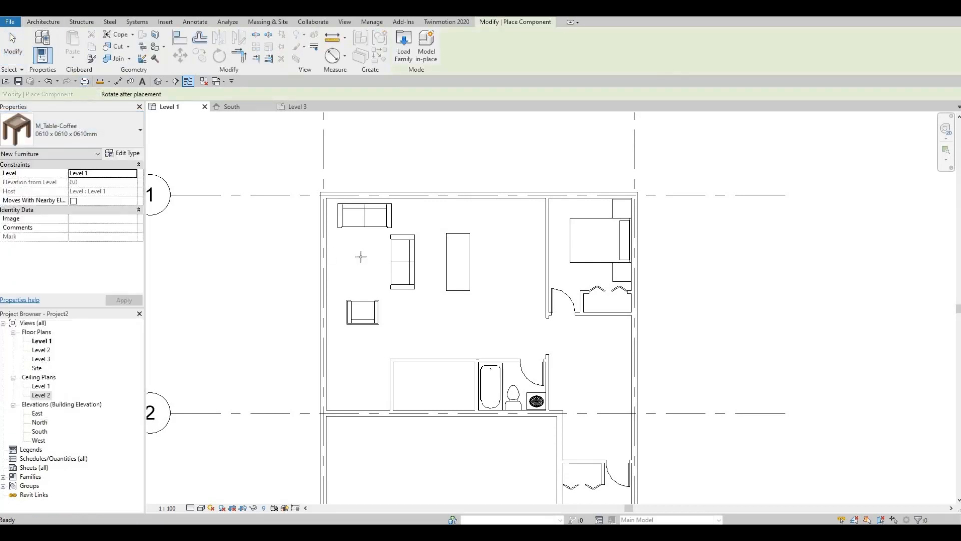
pyautogui.click(119, 135)
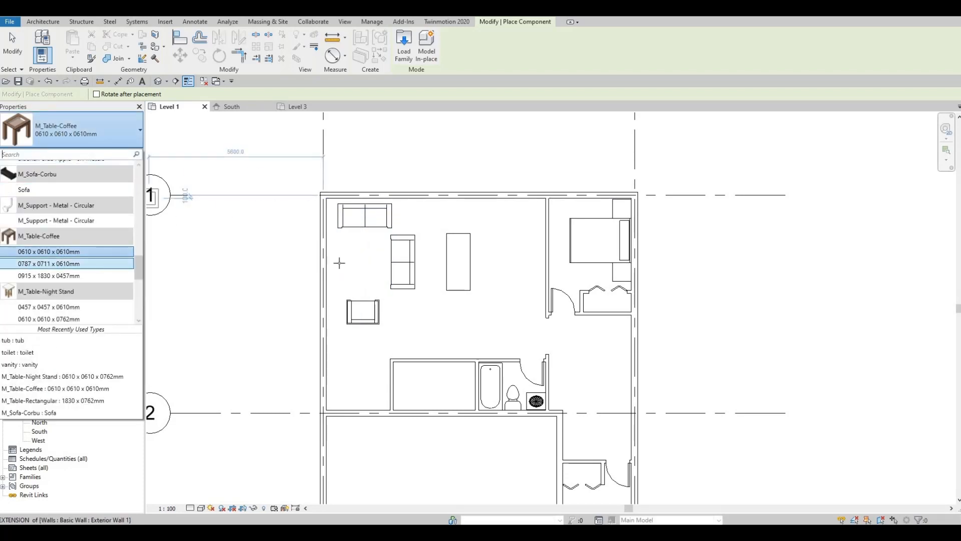
pyautogui.click(68, 263)
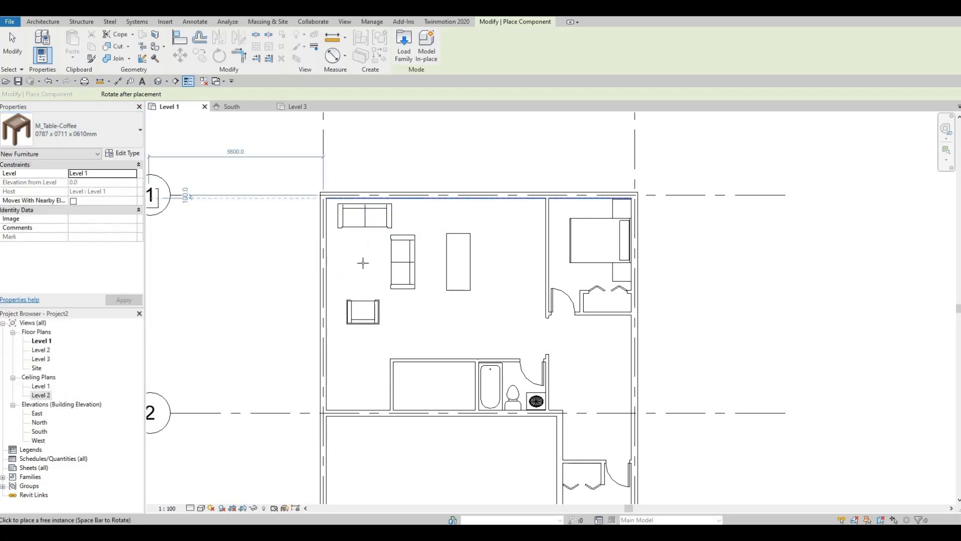
pyautogui.click(118, 135)
pyautogui.click(69, 275)
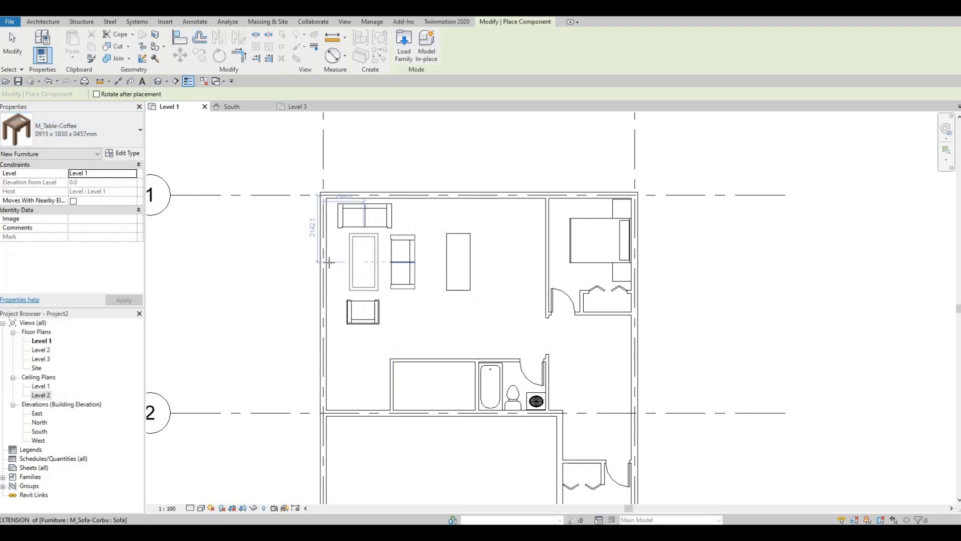
pyautogui.press('Escape')
pyautogui.press('Escape')
# Place a 0787 x 0711 x 0610mm M_Table-Coffee in the living room seating area, centred on the chair and between it and the first sofa
pyautogui.click(91, 128)
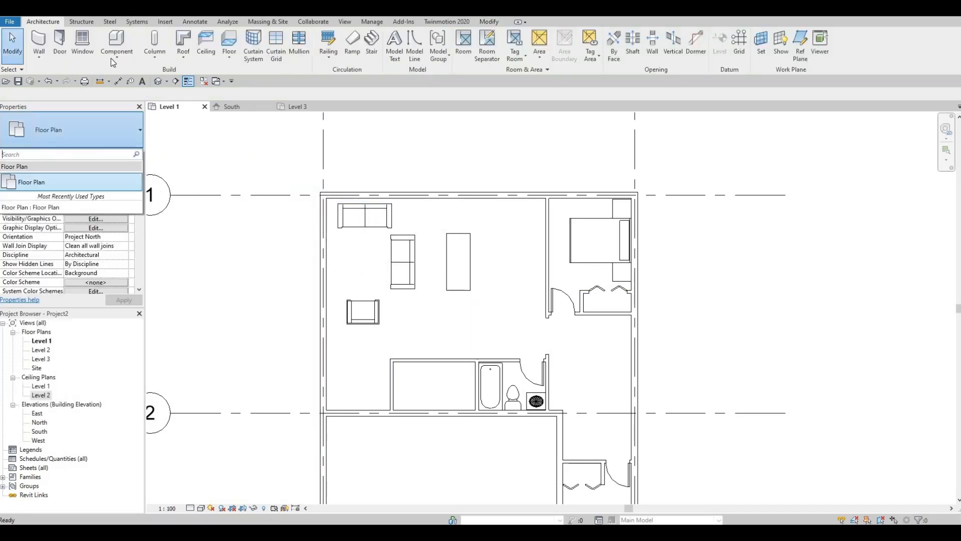
pyautogui.click(113, 59)
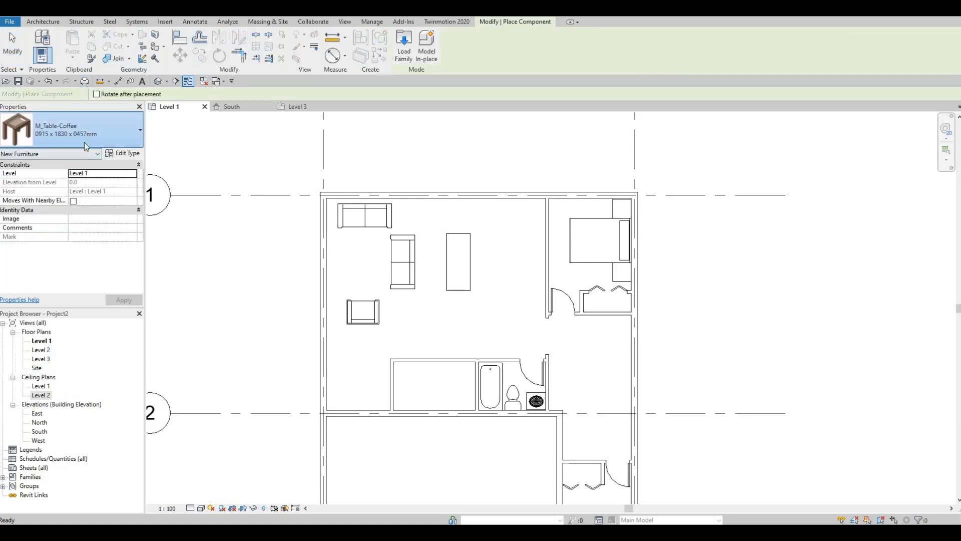
pyautogui.click(84, 142)
pyautogui.click(65, 265)
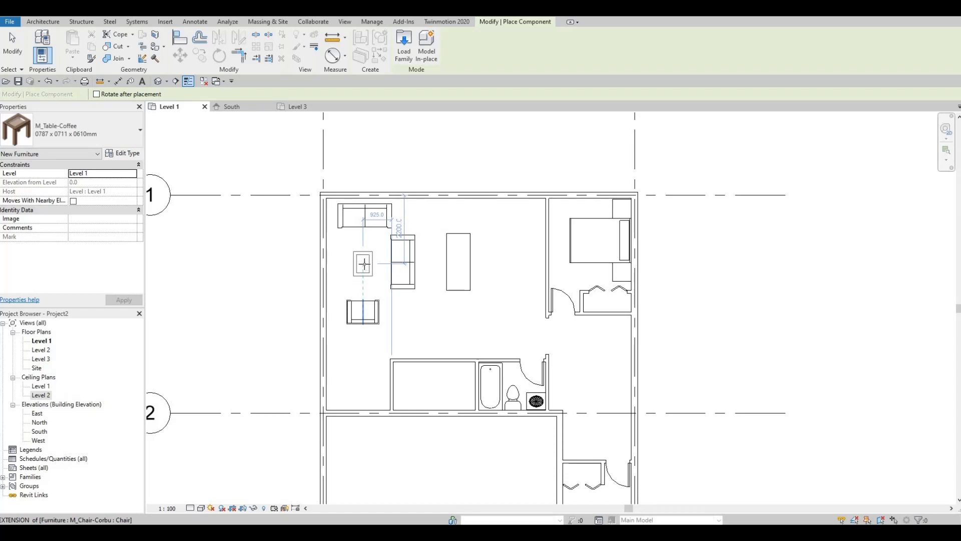
pyautogui.click(379, 272)
pyautogui.press('Escape')
pyautogui.press('Escape')
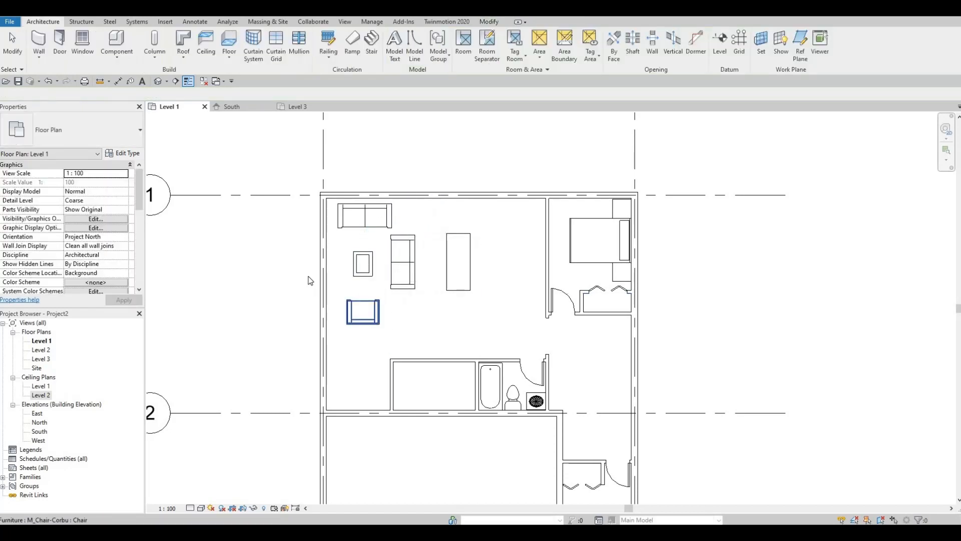
pyautogui.scroll(1, 308, 273)
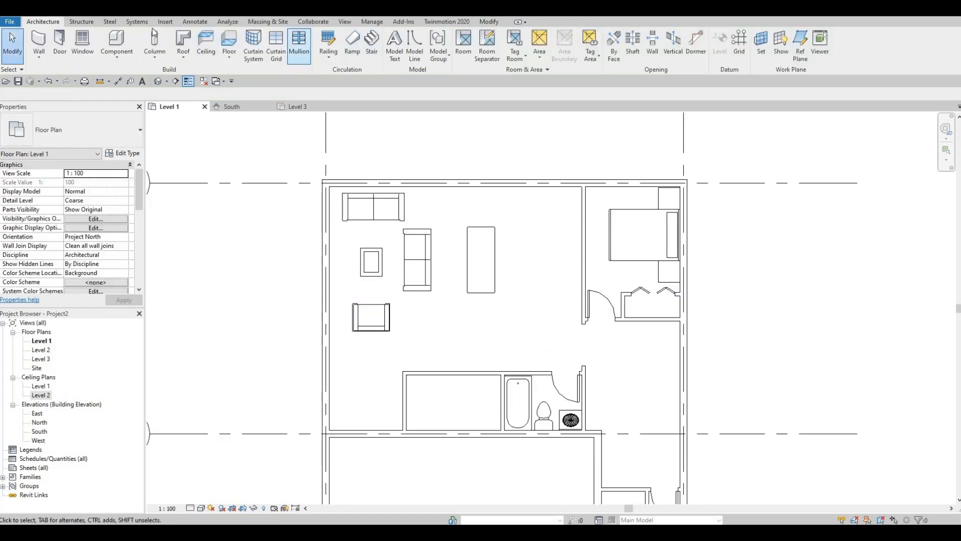
# Load the M_TV - Flat Screen and M_TV Stand families together from the Furniture library folder
pyautogui.click(165, 22)
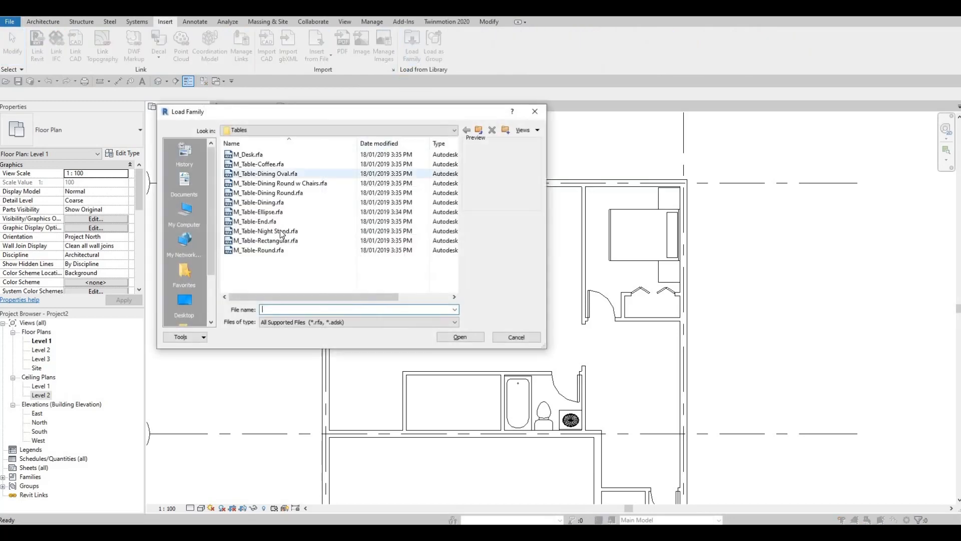
pyautogui.click(452, 130)
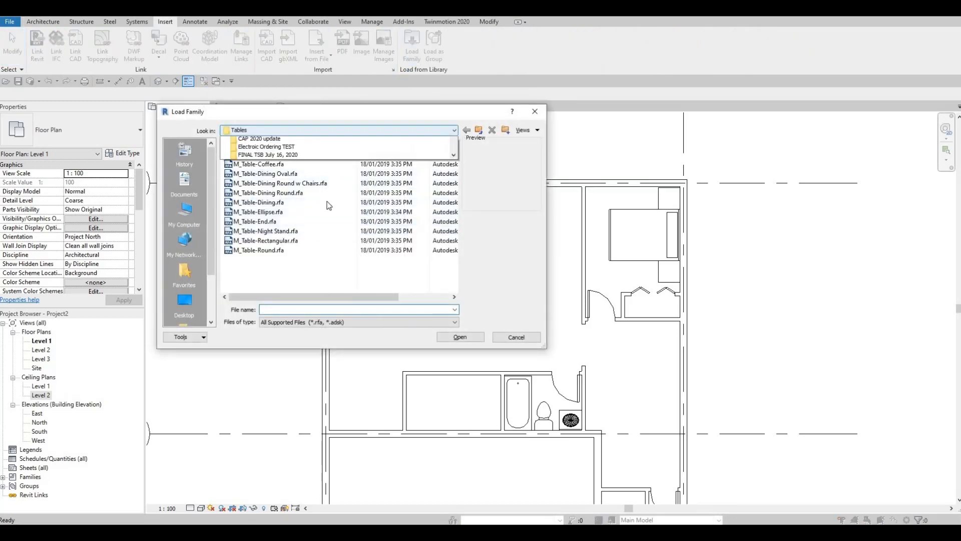
pyautogui.click(332, 154)
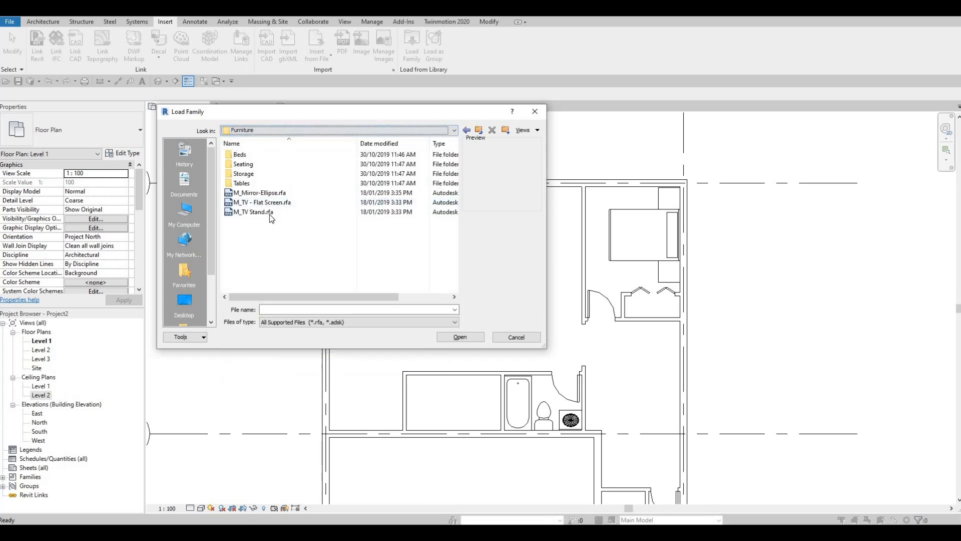
pyautogui.click(265, 202)
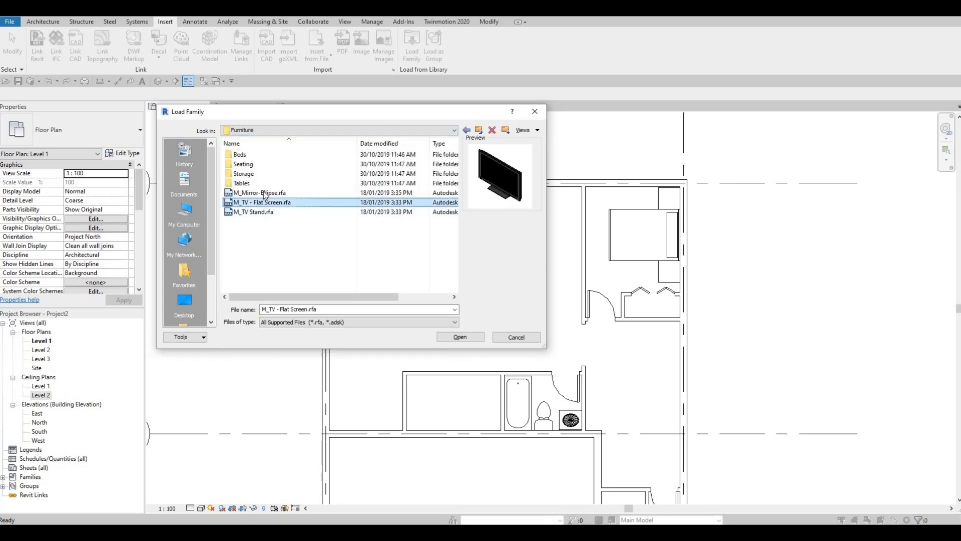
pyautogui.press('Up')
pyautogui.click(257, 214)
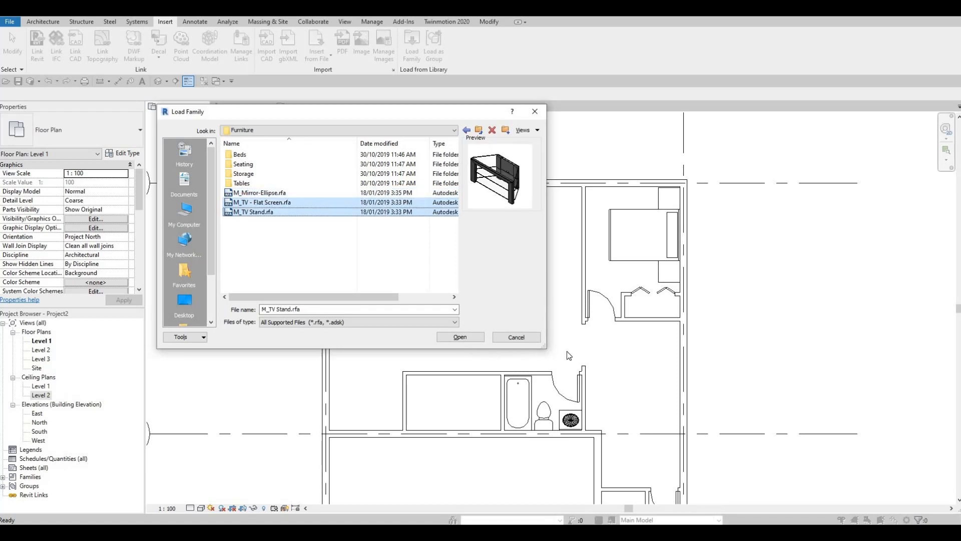
pyautogui.click(464, 339)
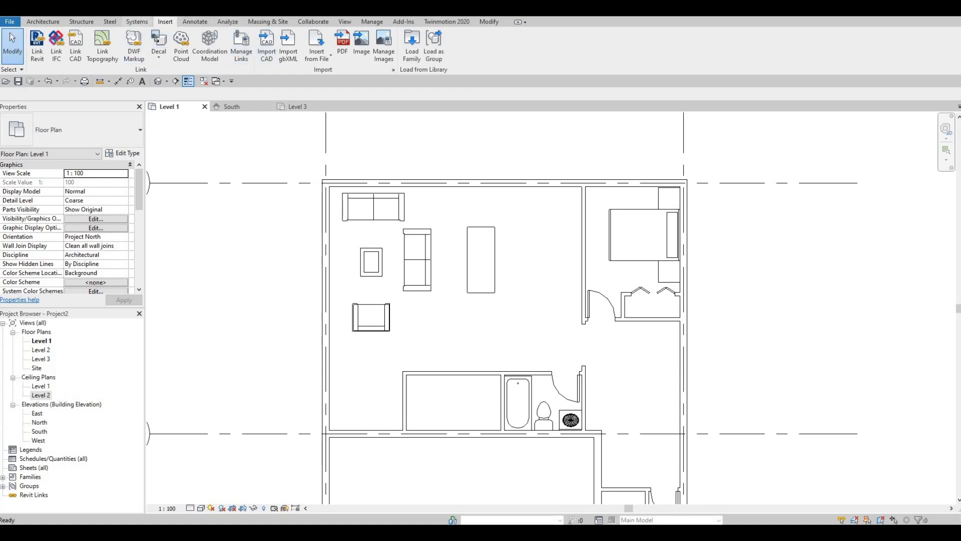
# Place a 0810mm M_TV - Flat Screen against the living room's exterior wall, rotated to face the coffee table and in line with it
pyautogui.click(40, 22)
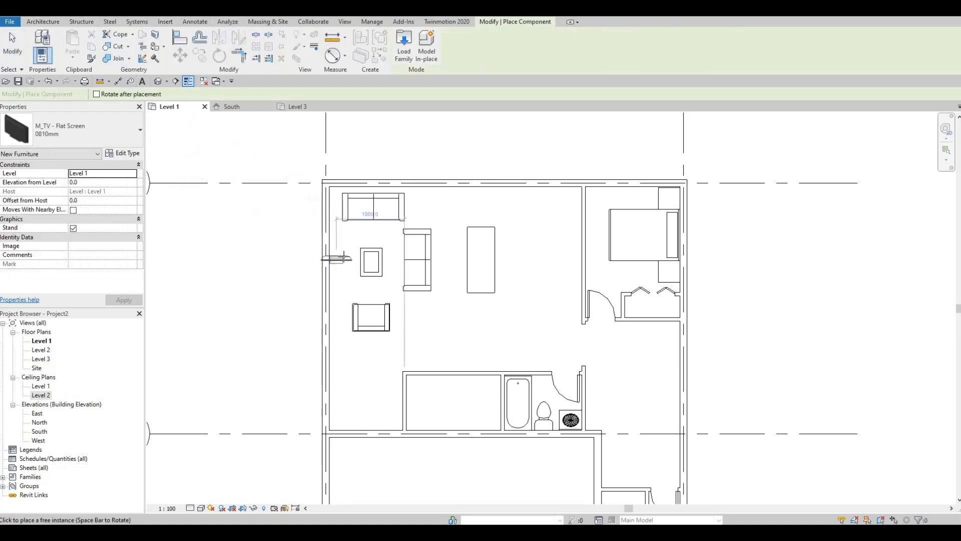
pyautogui.scroll(1, 344, 257)
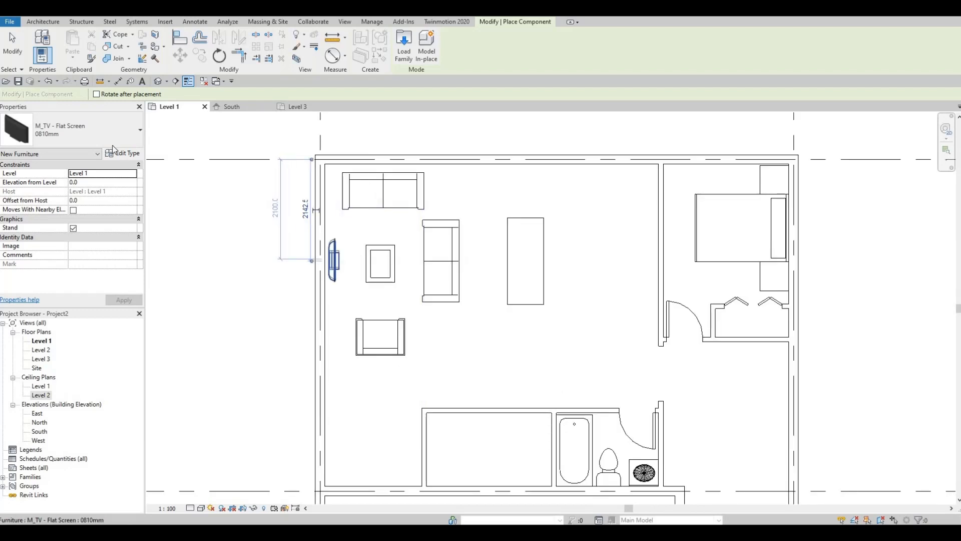
pyautogui.click(329, 260)
# Place an M_TV Stand at the flat-screen TV against the living room's exterior wall, aligned with the middle of the facing sofa
pyautogui.click(82, 127)
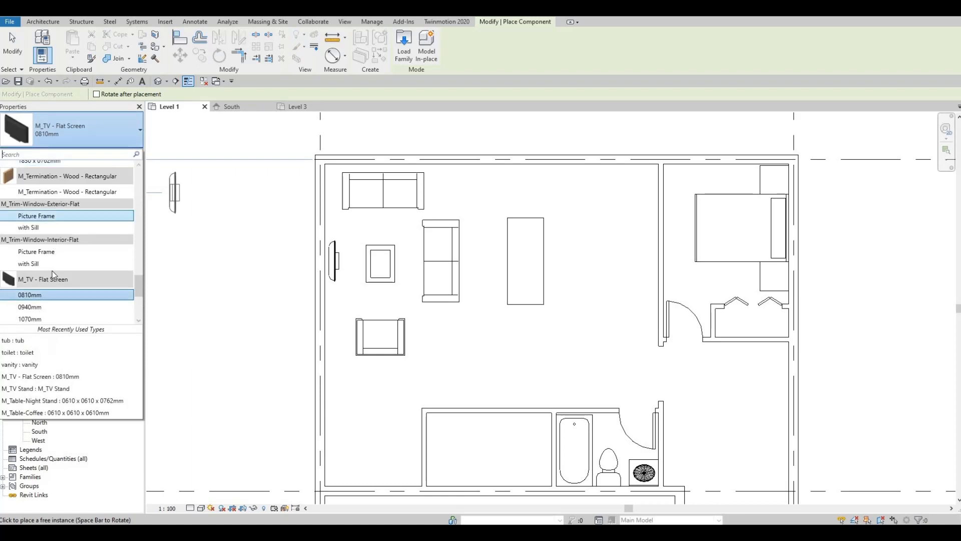
pyautogui.scroll(-2, 52, 273)
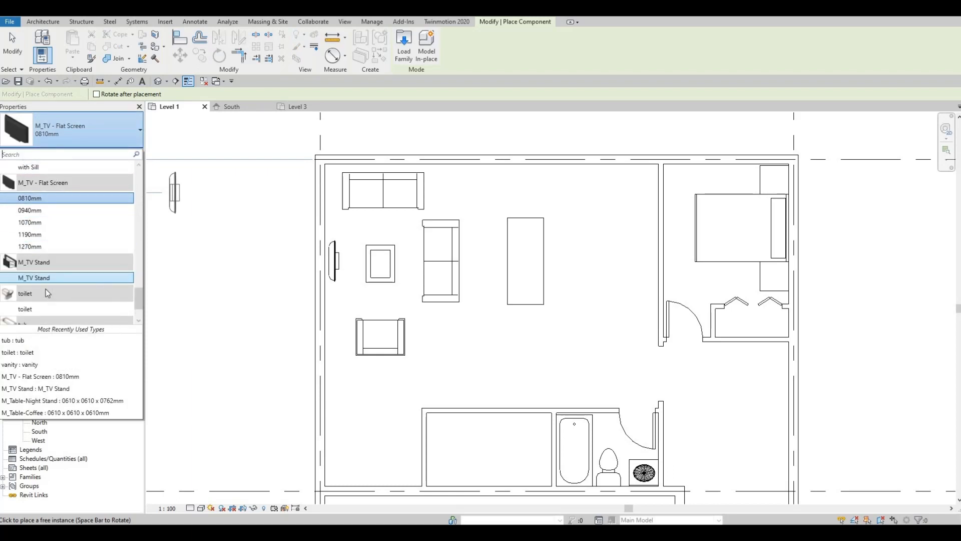
pyautogui.click(49, 278)
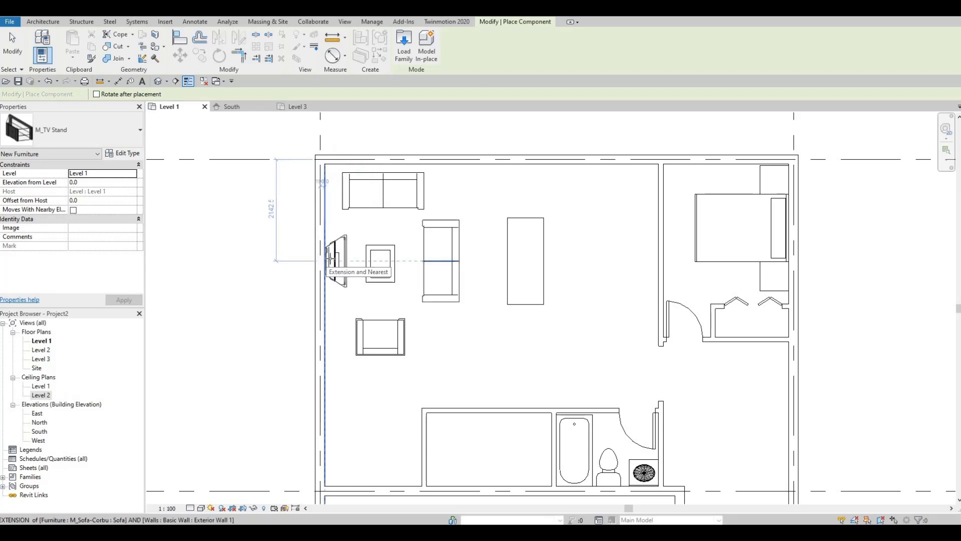
pyautogui.click(327, 260)
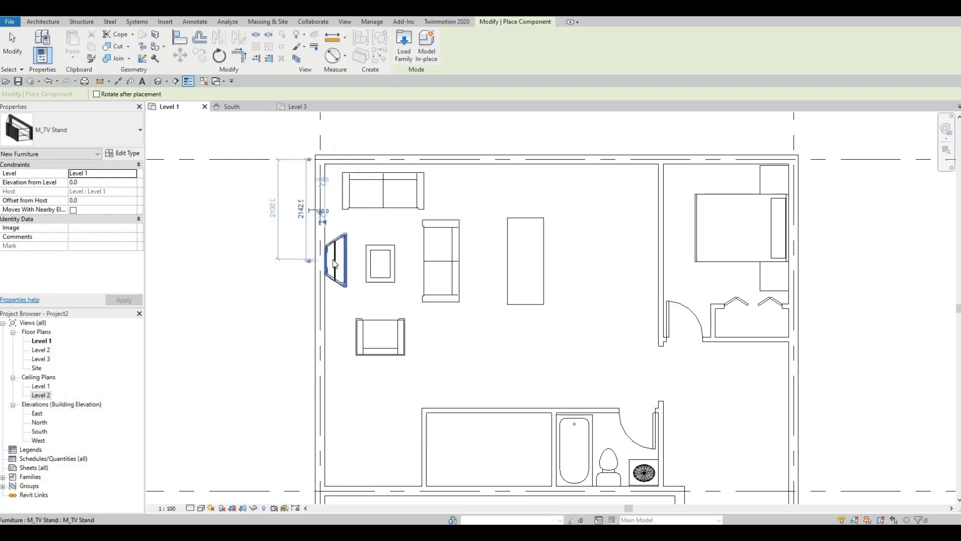
pyautogui.press('Escape')
# Nudge the flat-screen TV slightly away from the exterior wall, towards the middle of the TV stand
pyautogui.click(362, 267)
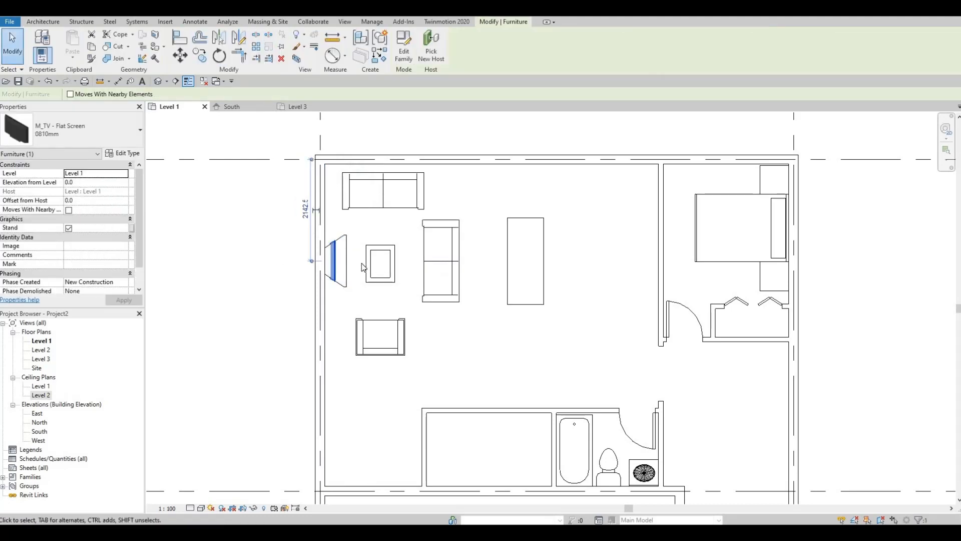
pyautogui.press('Right')
pyautogui.press('Right')
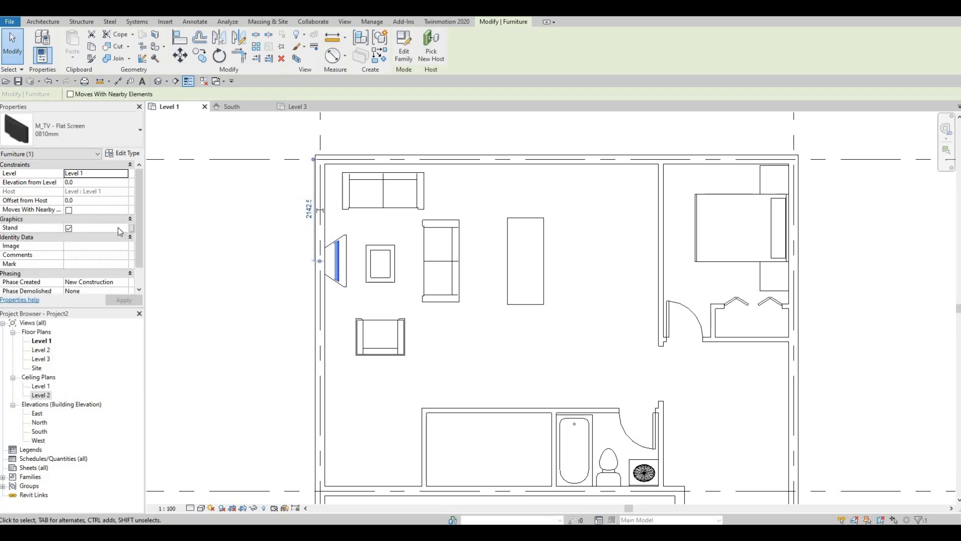
# Set the flat-screen TV's elevation from Level 1 to 25.0
pyautogui.click(81, 182)
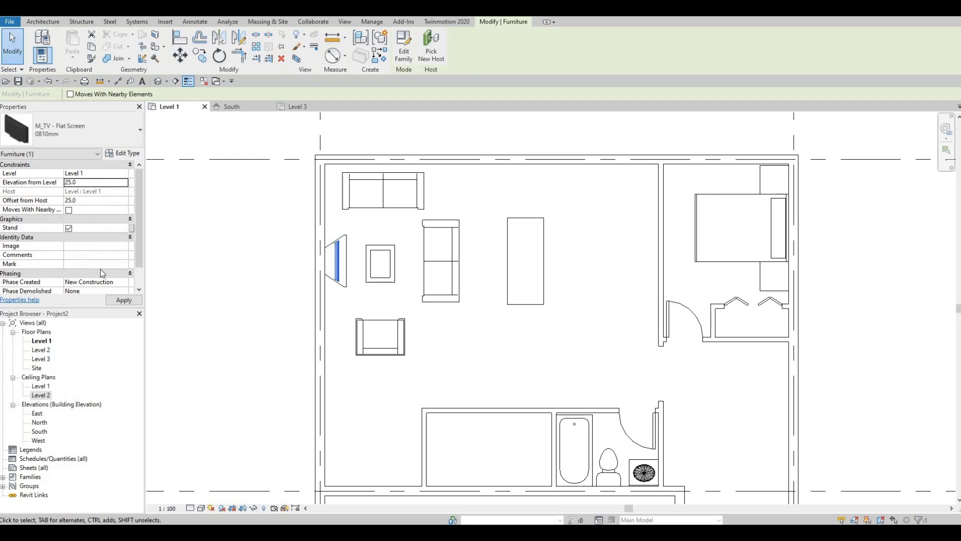
pyautogui.click(123, 300)
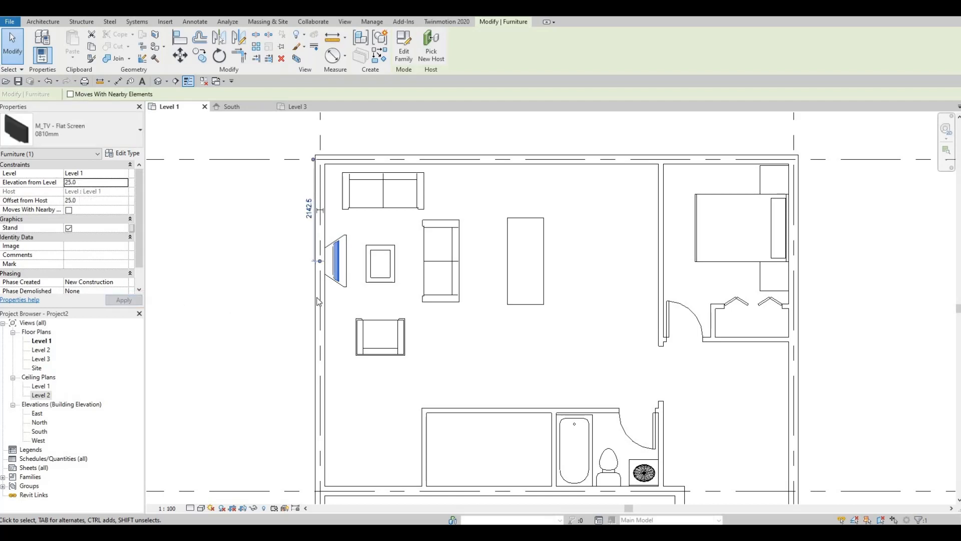
pyautogui.press('Escape')
# Dismiss the save reminder and set the flat-screen TV's elevation from Level 1 to 635
pyautogui.click(334, 267)
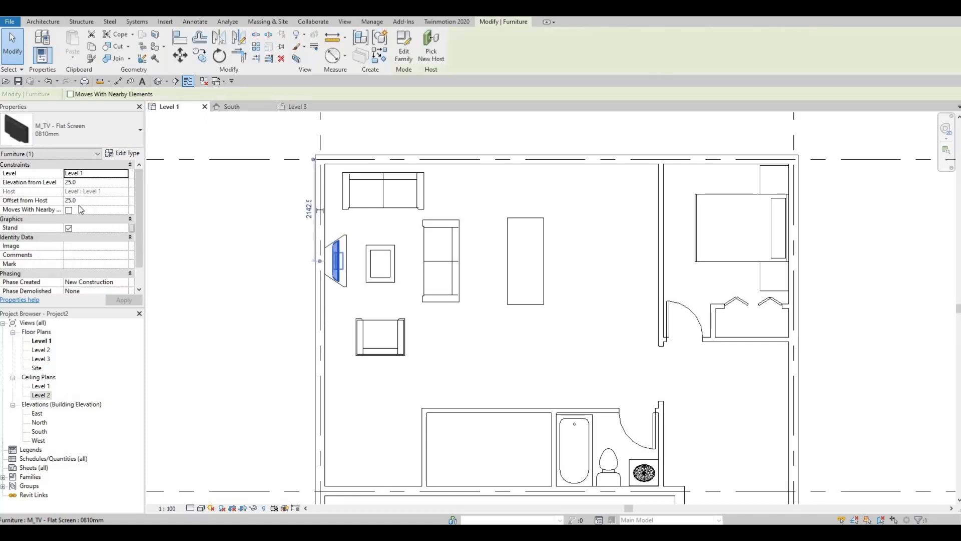
pyautogui.click(86, 182)
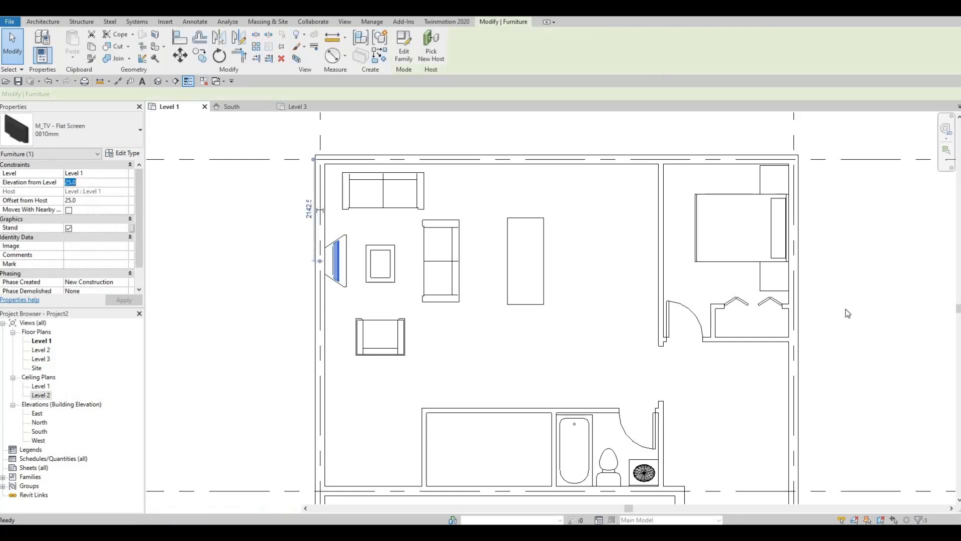
pyautogui.press('Escape')
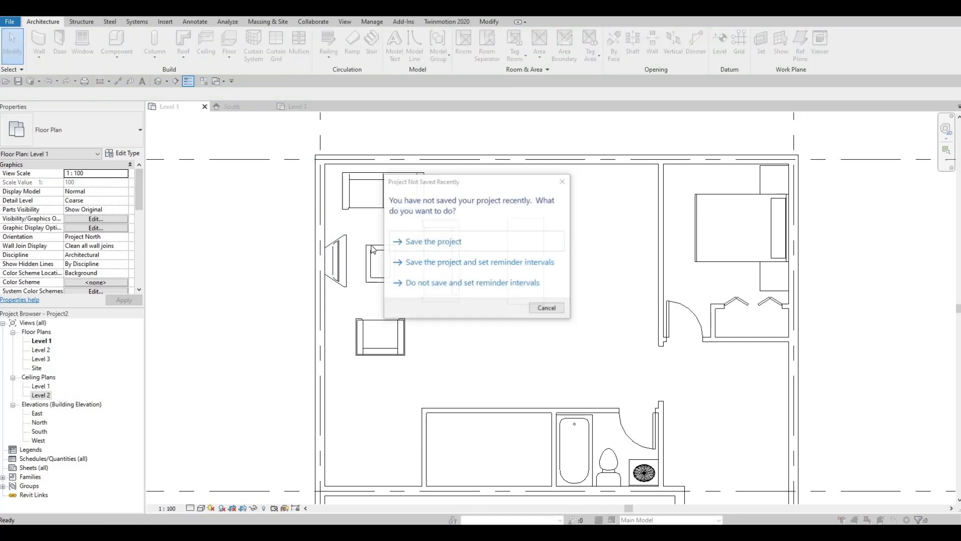
pyautogui.press('Escape')
pyautogui.click(335, 255)
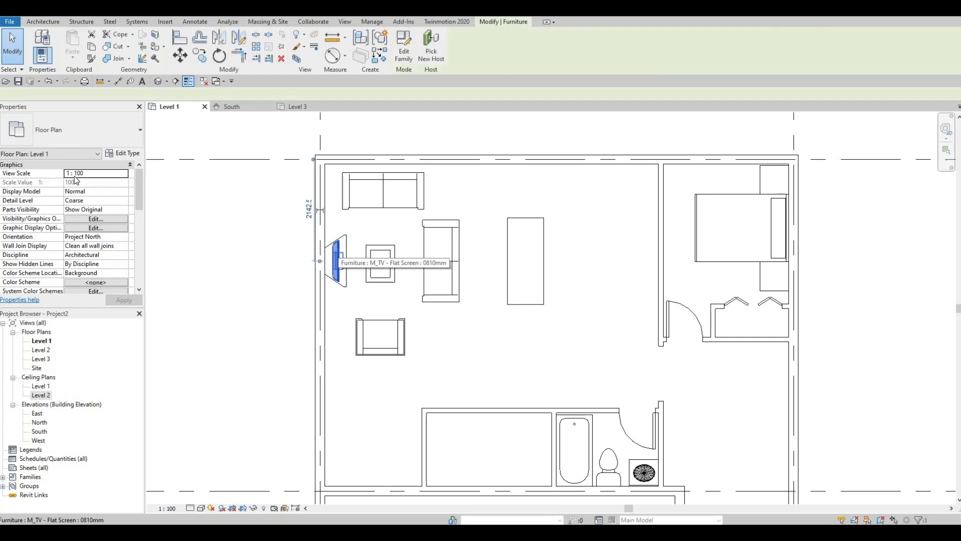
pyautogui.click(87, 182)
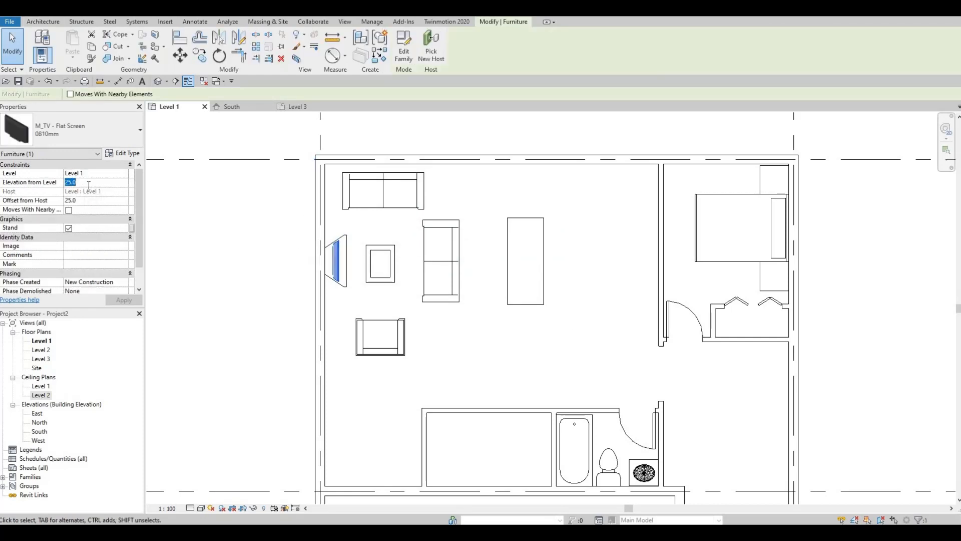
pyautogui.write('635')
pyautogui.press('Return')
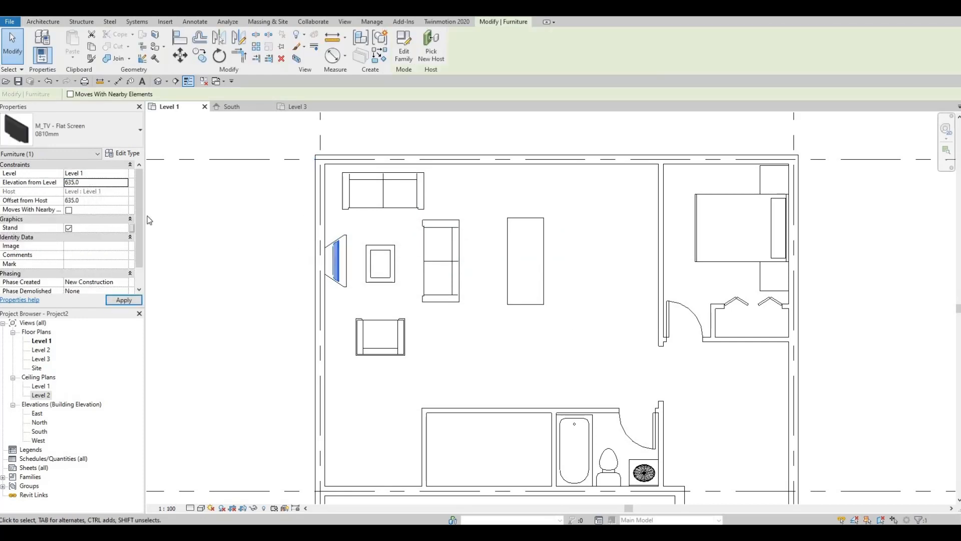
pyautogui.click(130, 303)
pyautogui.click(358, 297)
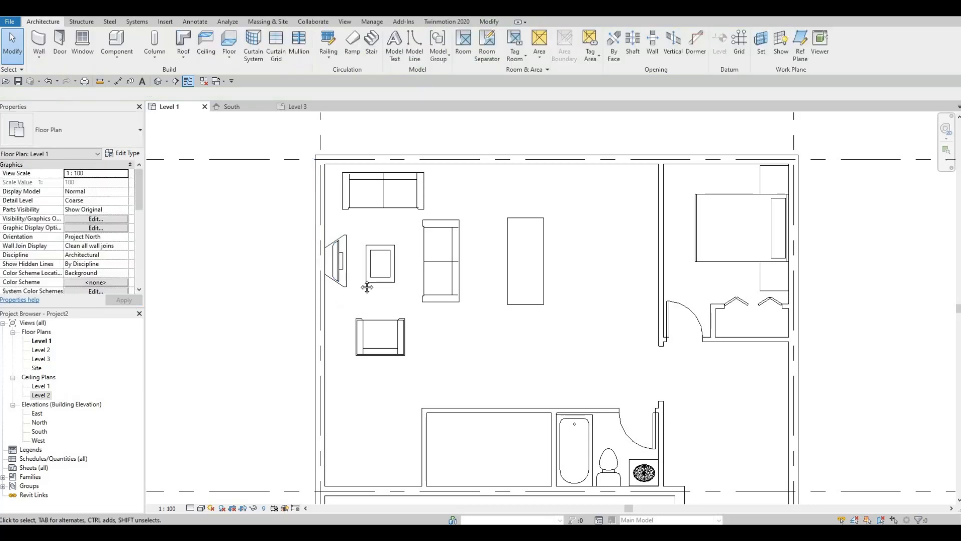
# Preview the sofa and chair families in the Furniture library's Seating folder and load M_Chair-Breuer
pyautogui.moveTo(475, 329); pyautogui.dragTo(459, 317, button='middle')
pyautogui.scroll(-2, 424, 302)
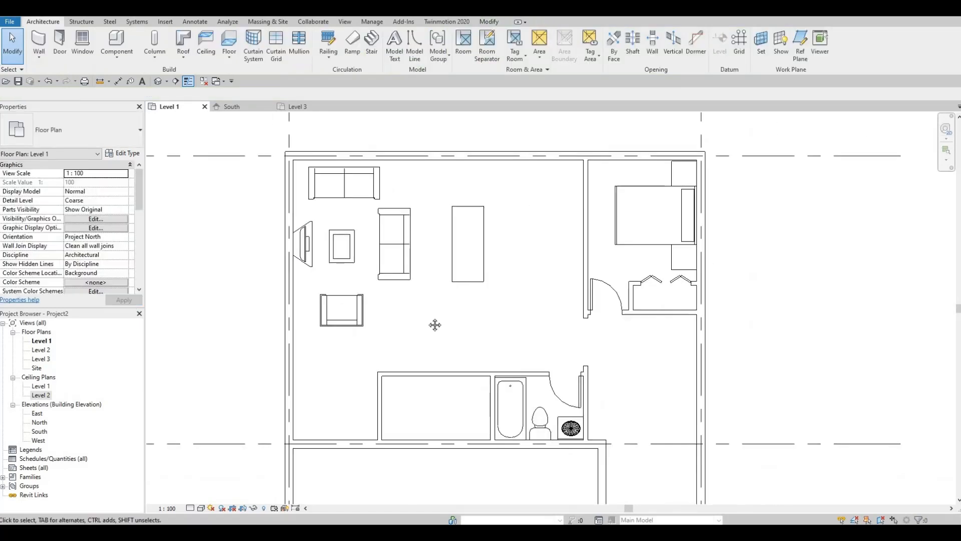
pyautogui.scroll(-1, 370, 266)
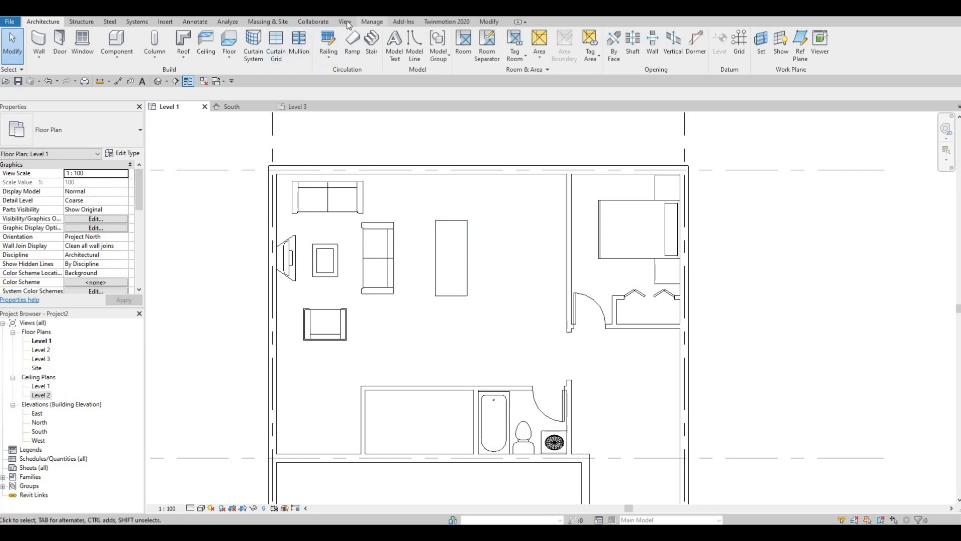
pyautogui.click(162, 22)
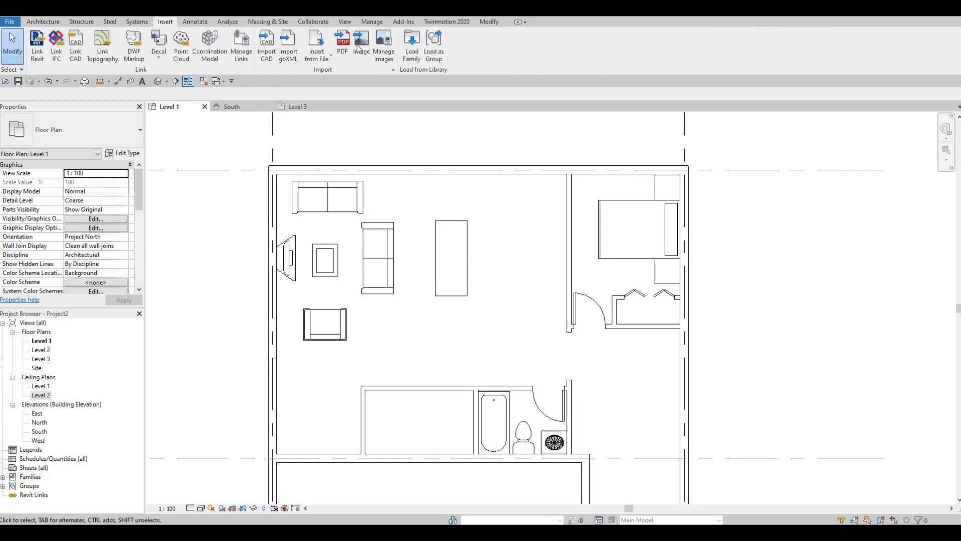
pyautogui.click(410, 44)
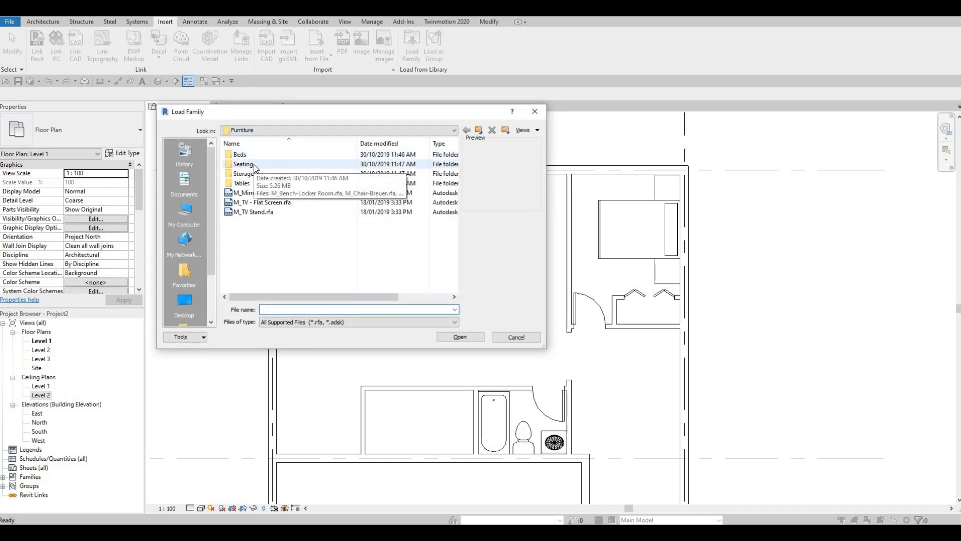
pyautogui.doubleClick(243, 164)
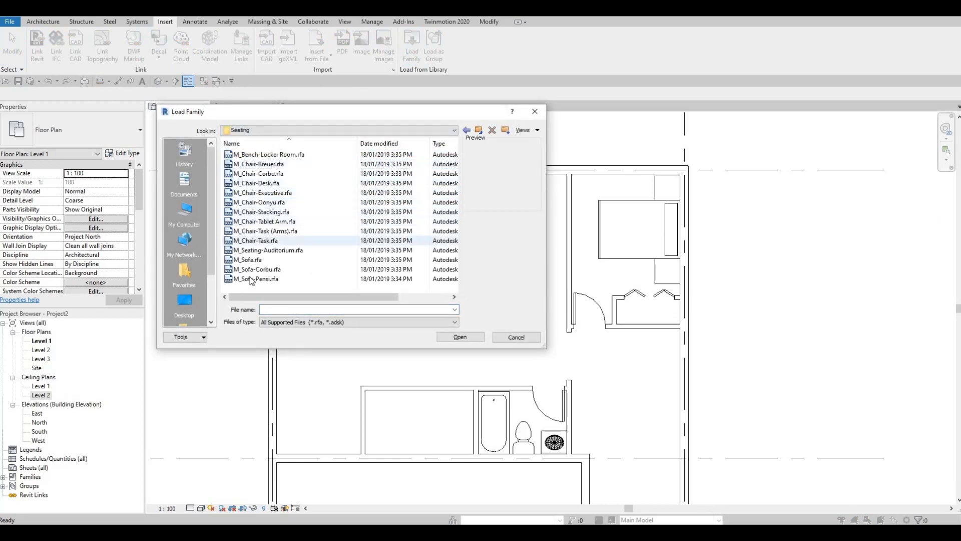
pyautogui.click(251, 278)
pyautogui.click(250, 269)
pyautogui.click(250, 259)
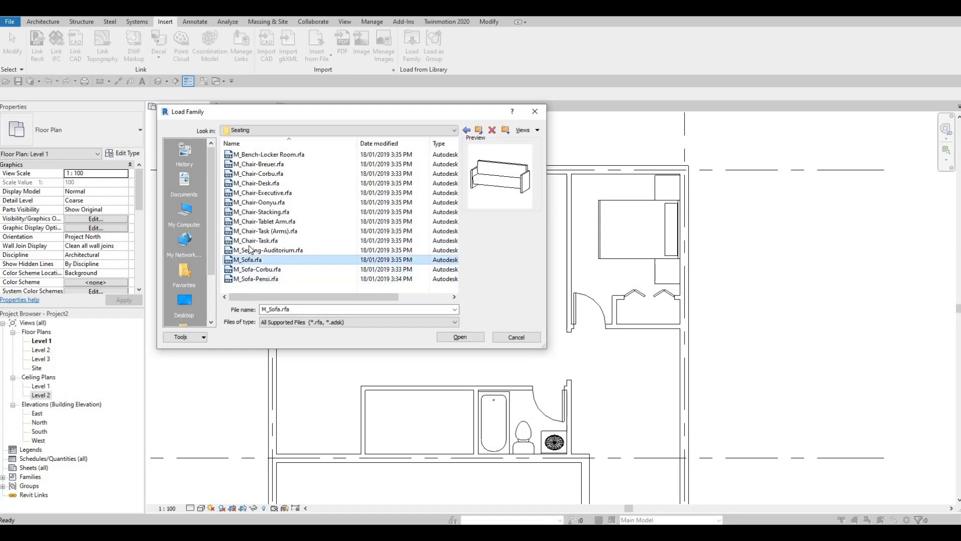
pyautogui.click(250, 250)
pyautogui.click(256, 240)
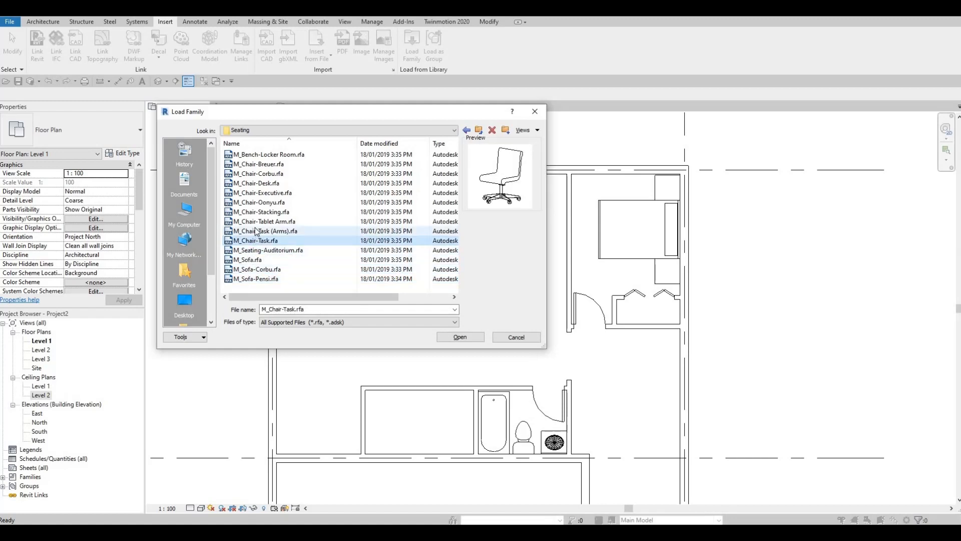
pyautogui.click(255, 231)
pyautogui.click(260, 222)
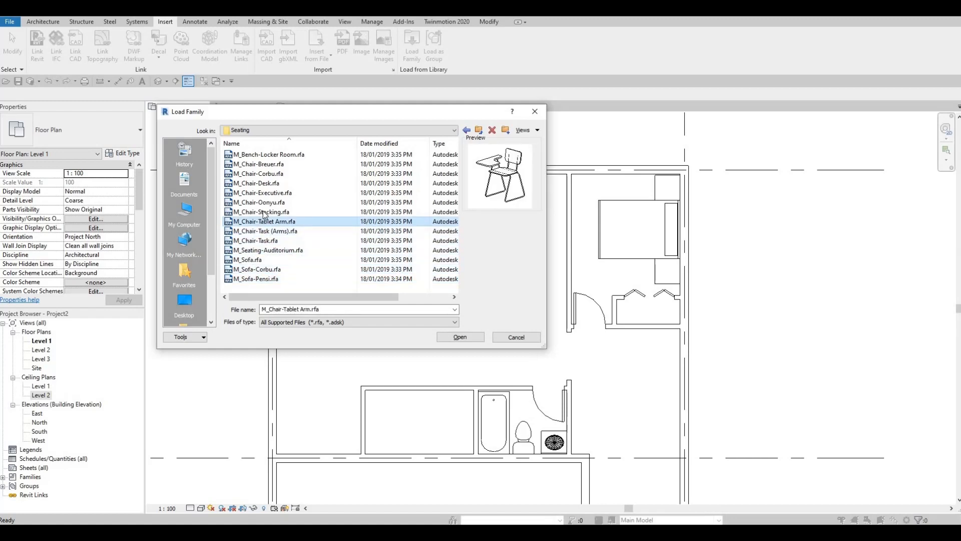
pyautogui.click(263, 212)
pyautogui.click(267, 202)
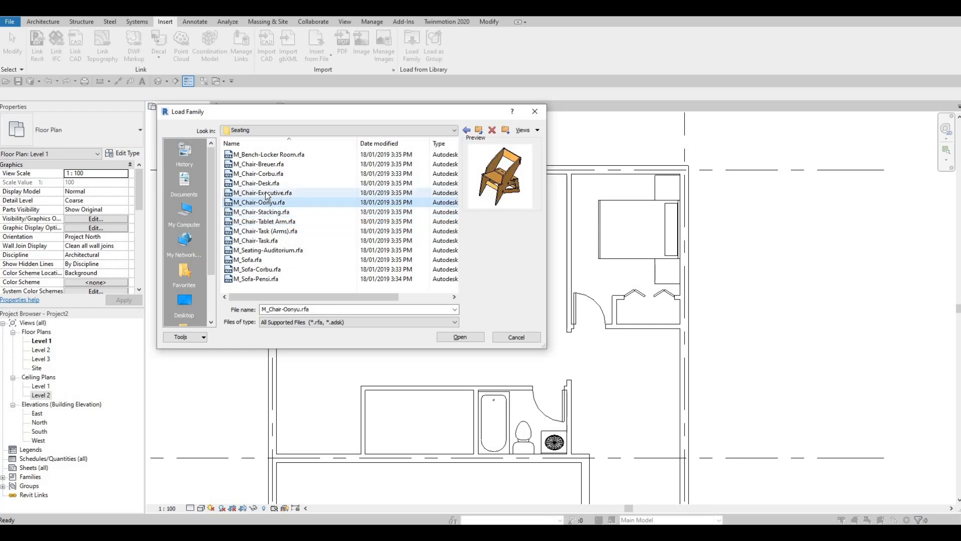
pyautogui.click(267, 193)
pyautogui.click(266, 182)
pyautogui.click(265, 173)
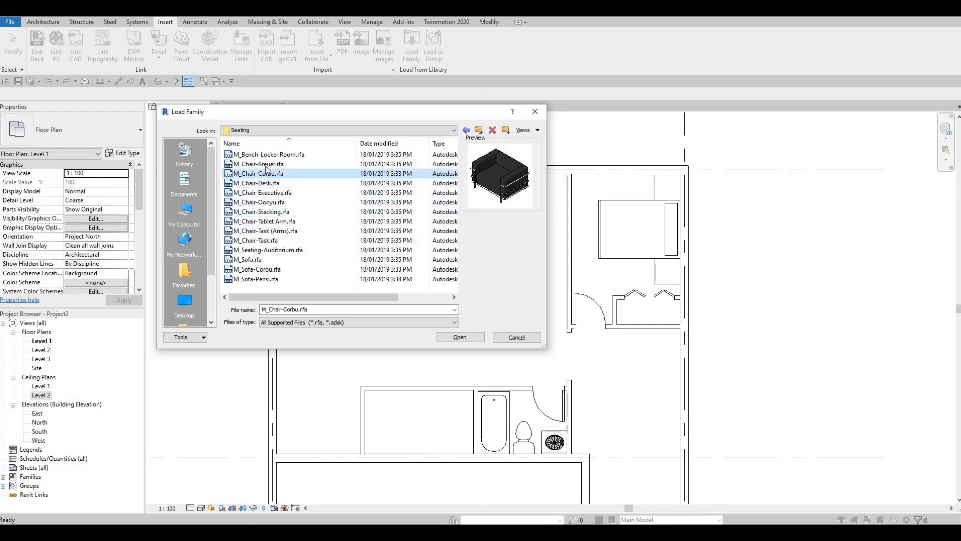
pyautogui.click(267, 163)
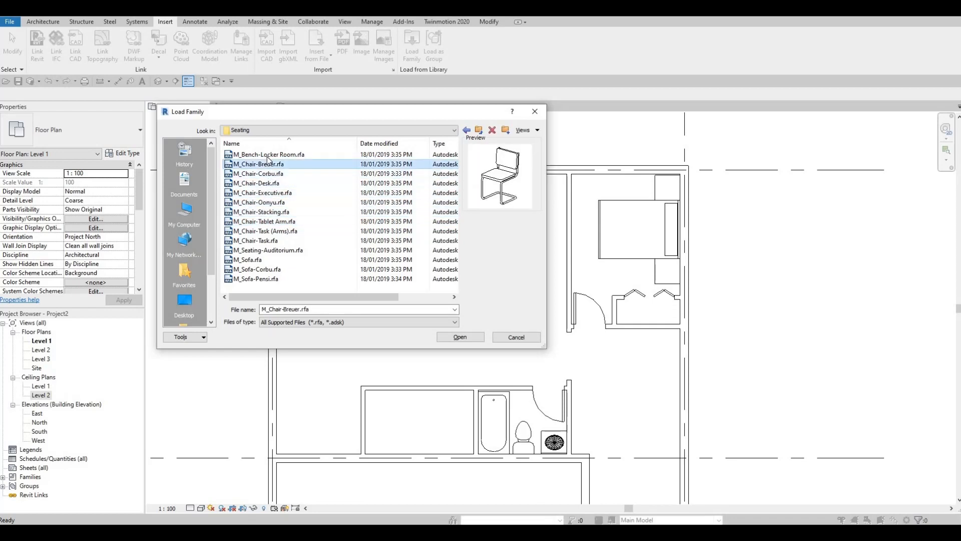
pyautogui.click(453, 337)
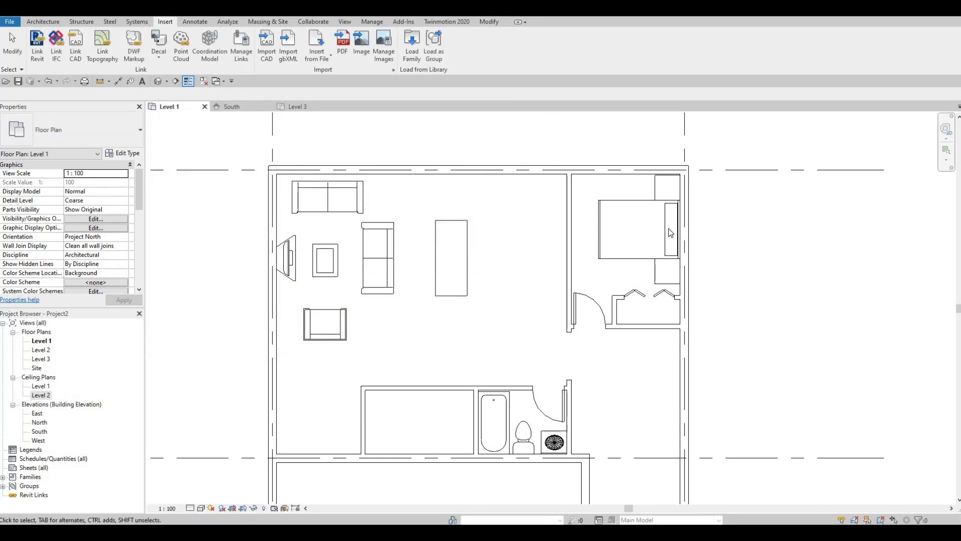
# Place one M_Chair-Breuer at each short end of the rectangular dining table, both facing the table
pyautogui.click(44, 19)
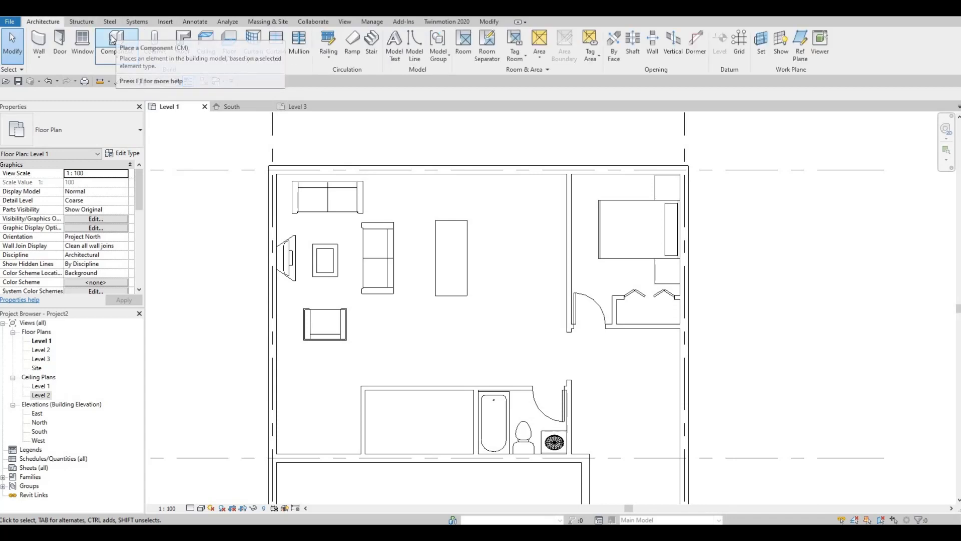
pyautogui.click(114, 40)
pyautogui.scroll(1, 454, 202)
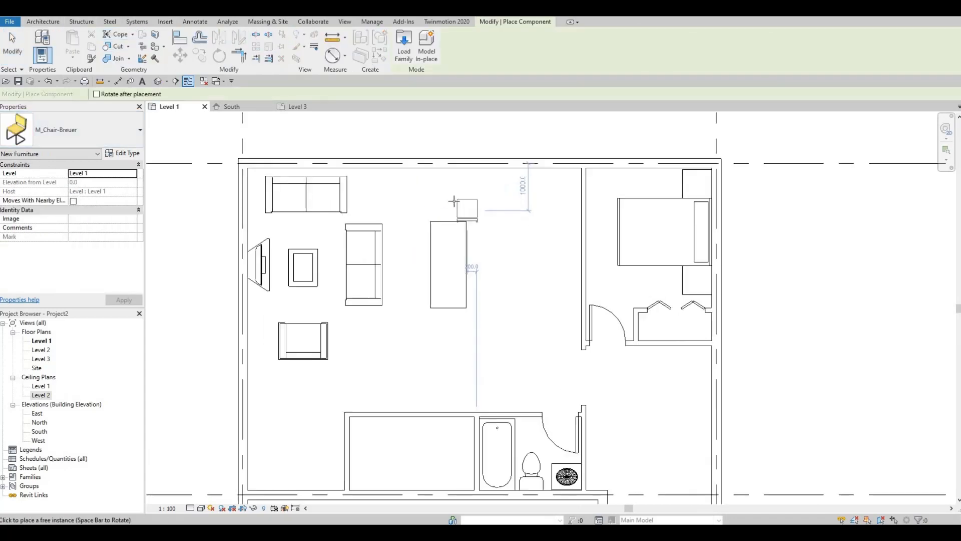
pyautogui.scroll(1, 454, 201)
pyautogui.scroll(1, 446, 198)
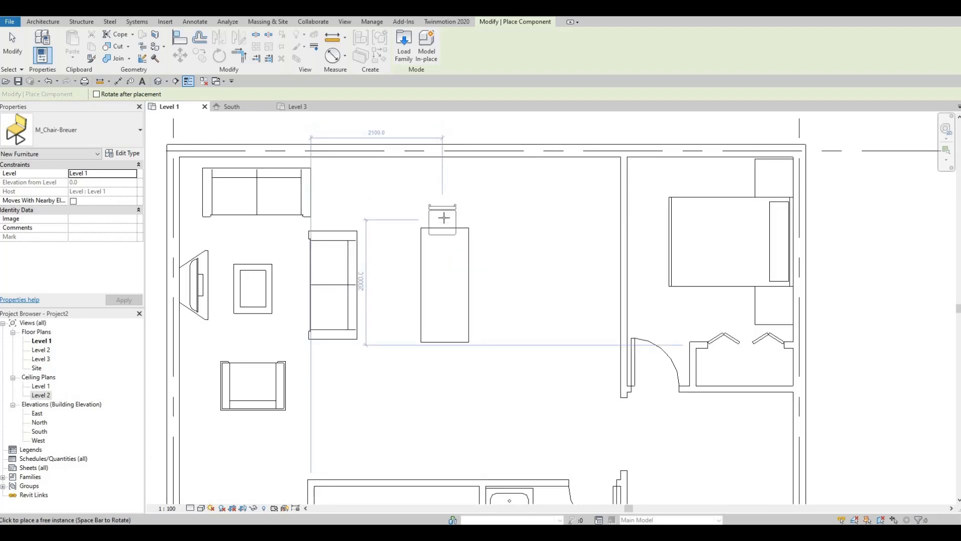
pyautogui.click(444, 218)
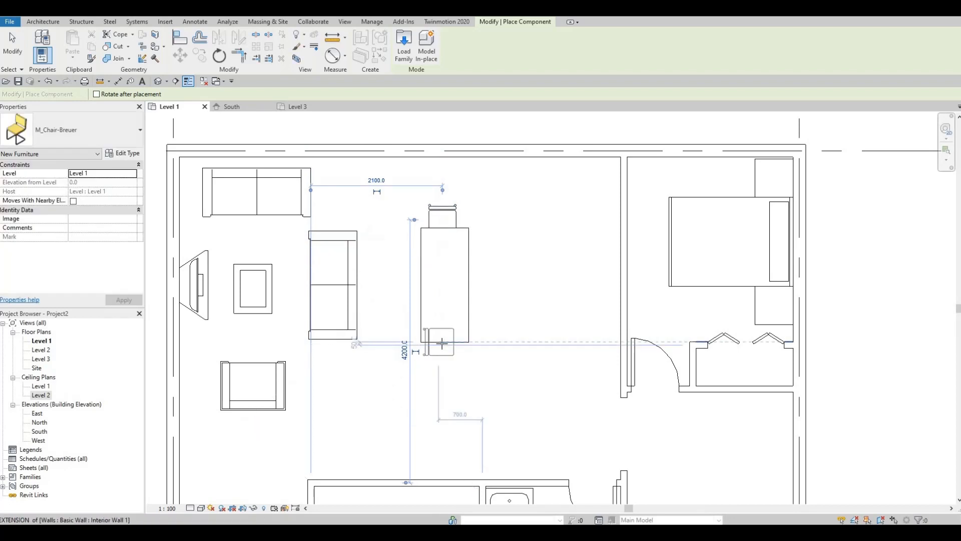
pyautogui.press('space')
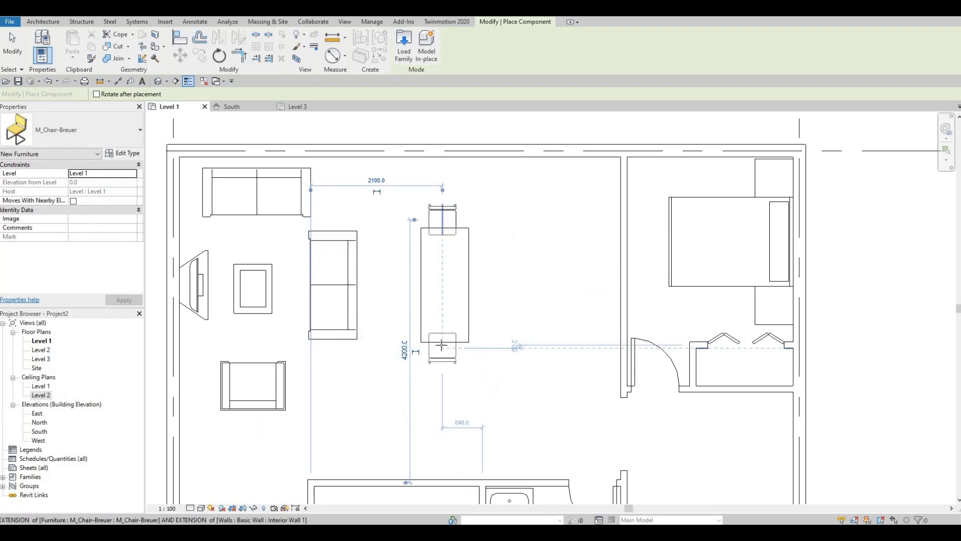
pyautogui.click(450, 342)
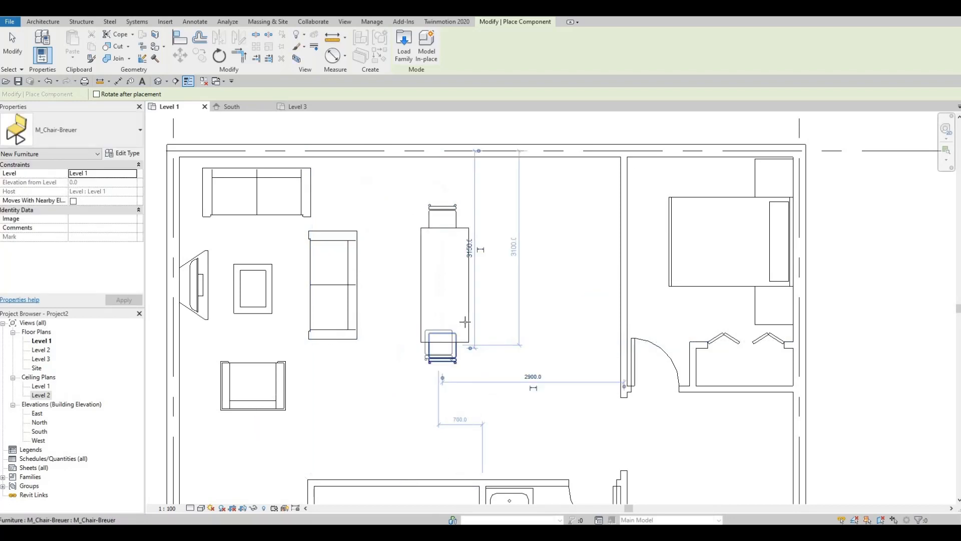
# Place two M_Chair-Breuer chairs along each long side of the dining table, rotated to face it
pyautogui.press('space')
pyautogui.press('space')
pyautogui.press('space')
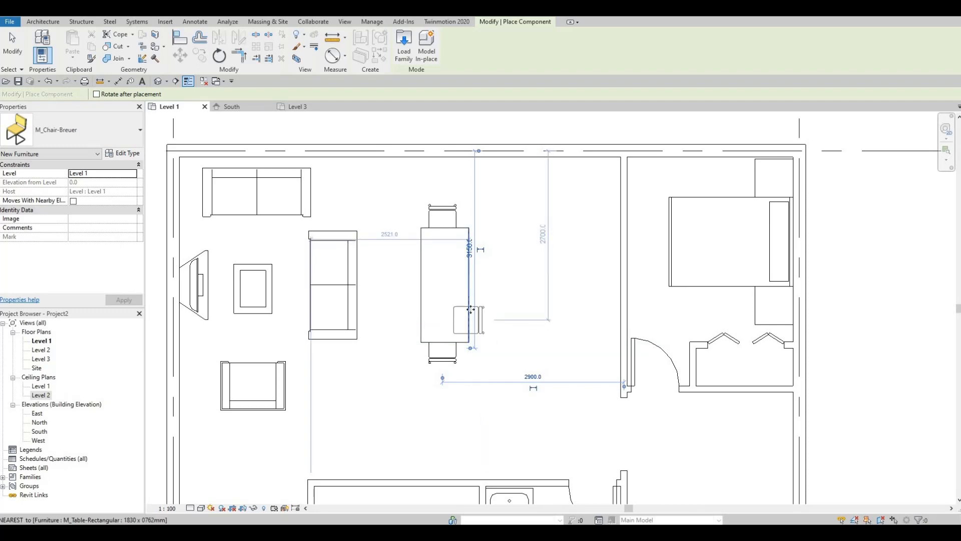
pyautogui.click(471, 309)
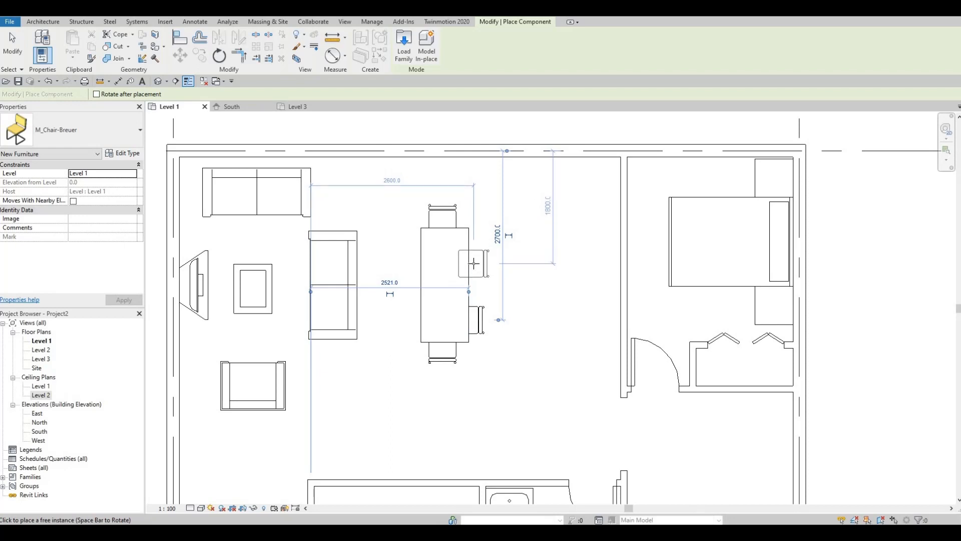
pyautogui.click(474, 263)
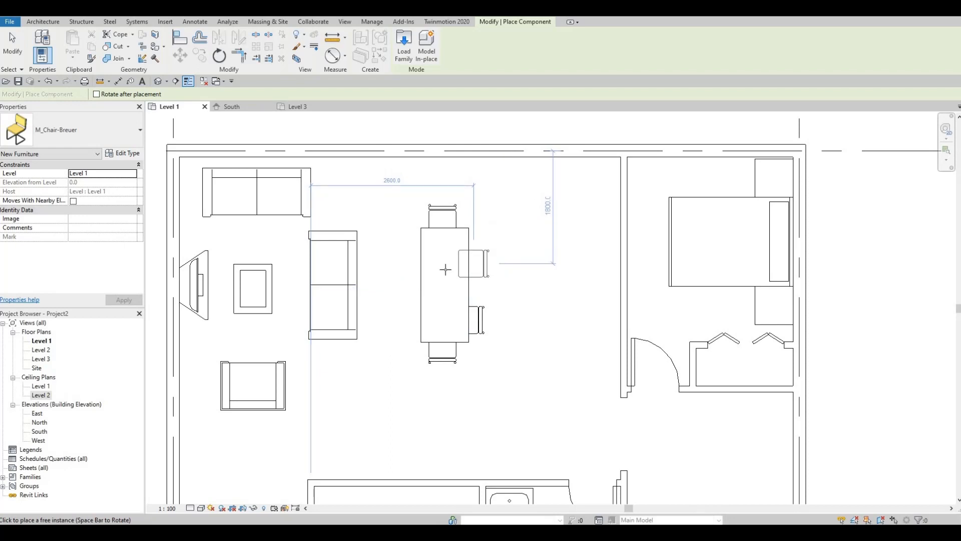
pyautogui.click(421, 286)
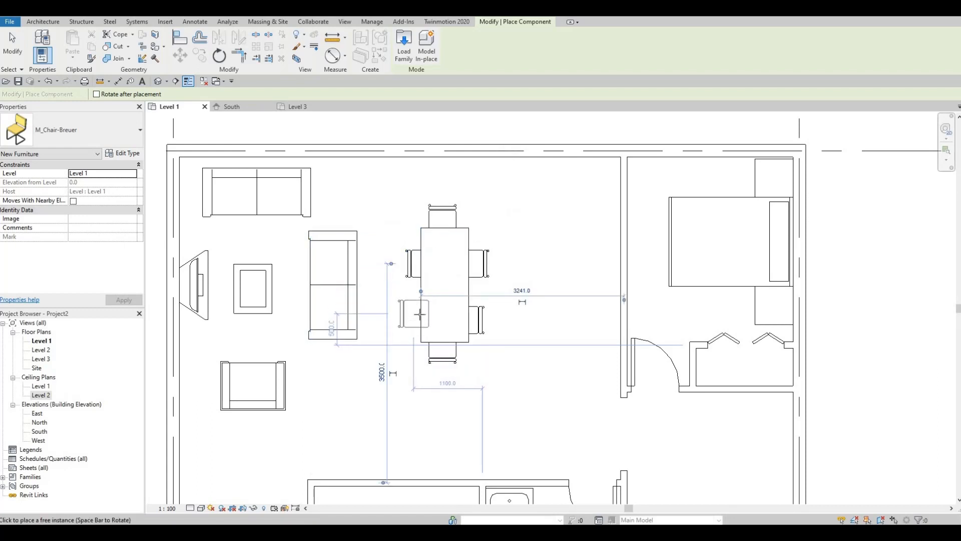
pyautogui.click(460, 313)
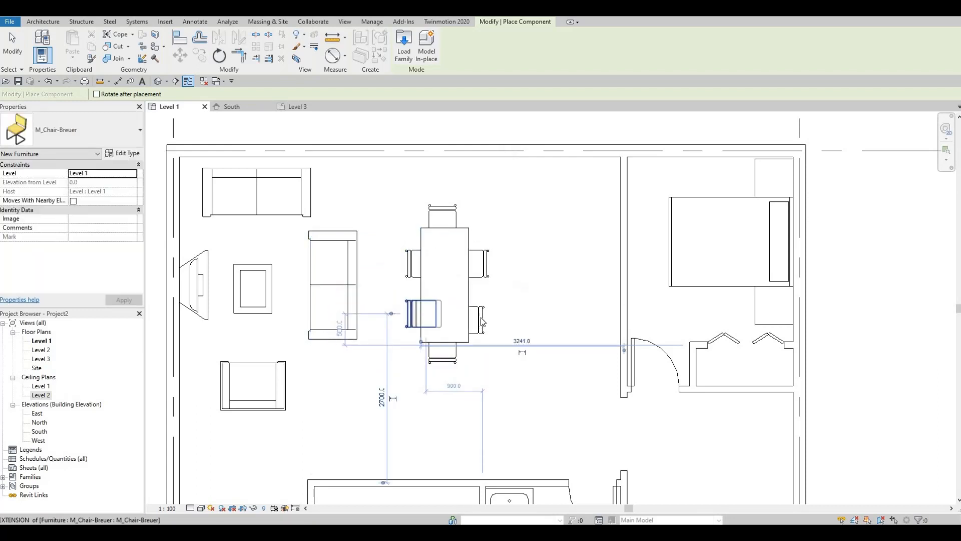
# Finish placing chairs and nudge the lower bedroom-side chair outward and up to line up with its neighbour and the chair opposite
pyautogui.press('Escape')
pyautogui.press('Escape')
pyautogui.click(481, 318)
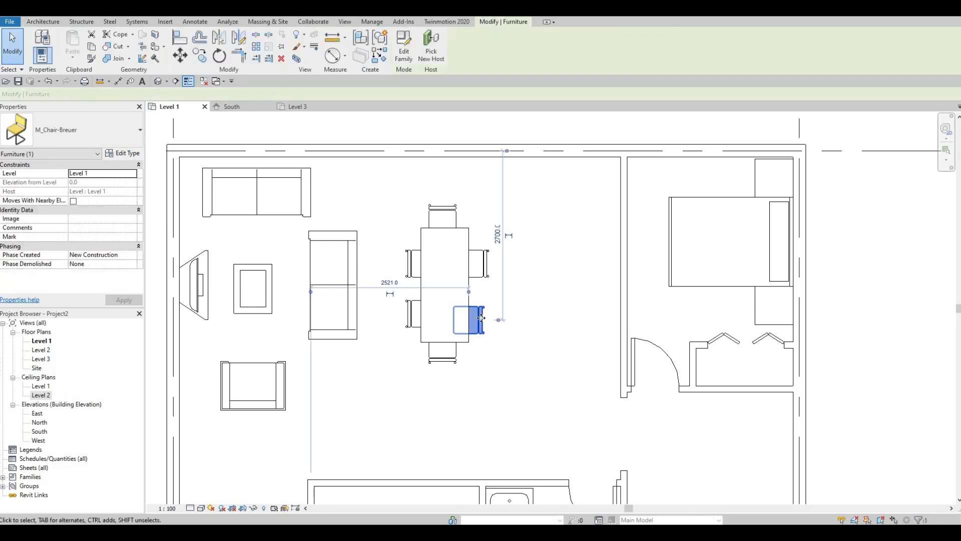
pyautogui.press('Right')
pyautogui.press('Right')
pyautogui.press('Right')
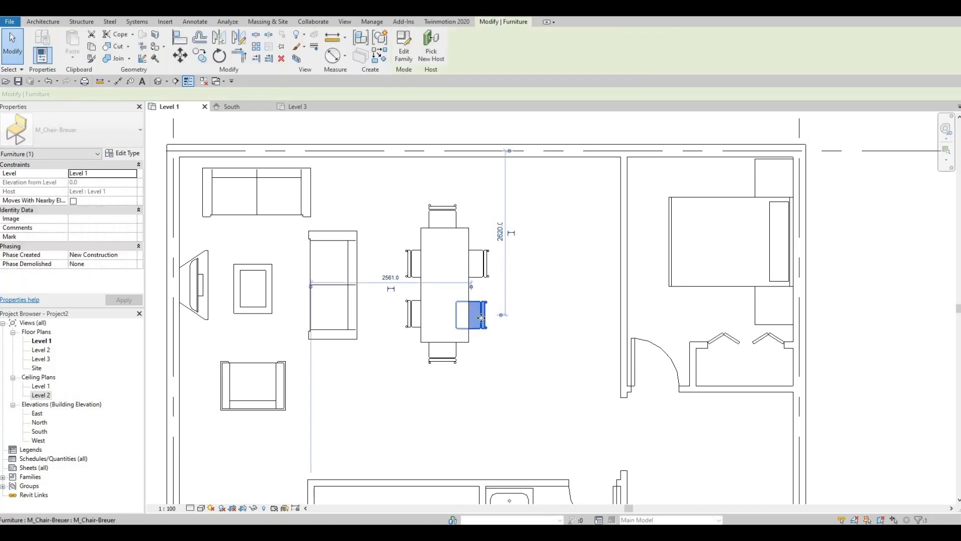
pyautogui.press('Up')
pyautogui.press('Up')
pyautogui.press('Right')
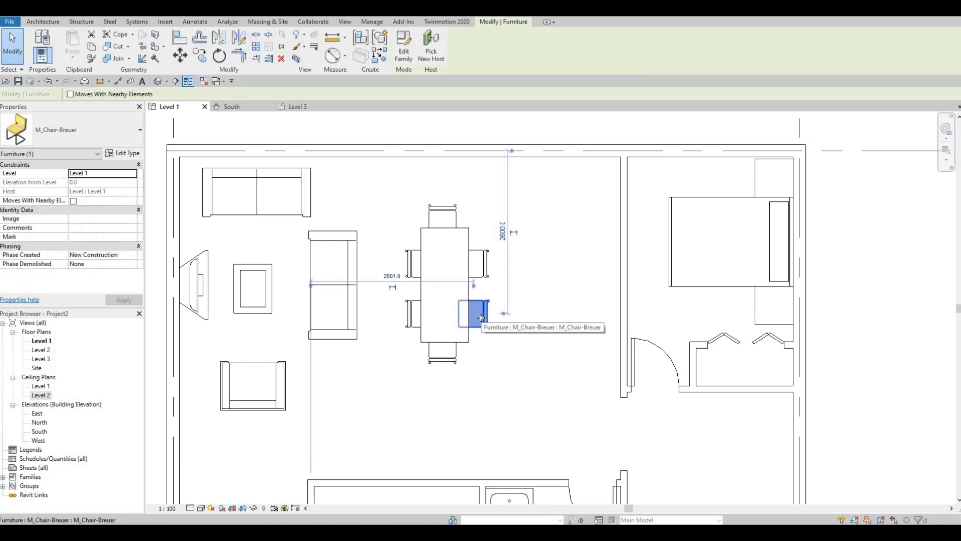
pyautogui.click(481, 340)
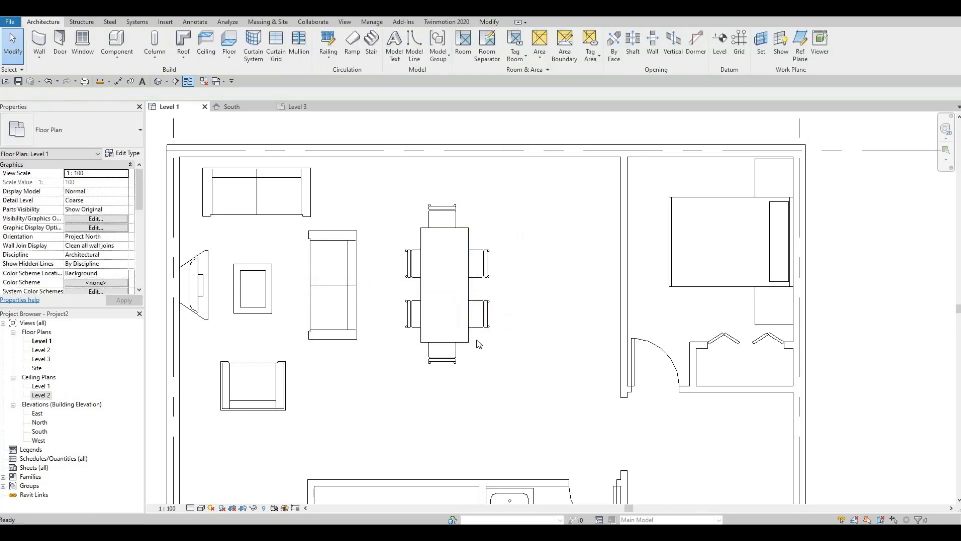
# Nudge the two bedroom-side chairs slightly towards the dining table and the two sofa-side chairs slightly away from it
pyautogui.click(485, 314)
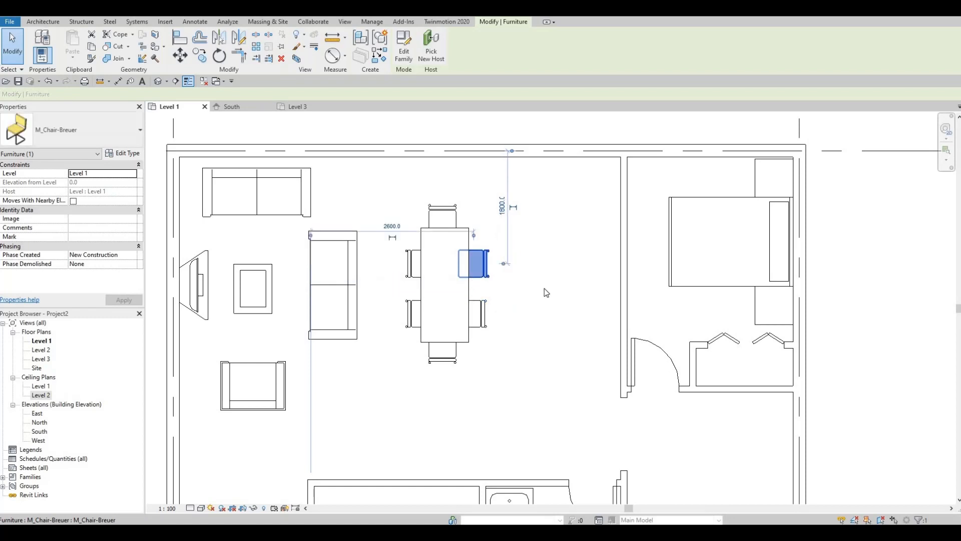
pyautogui.click(508, 343)
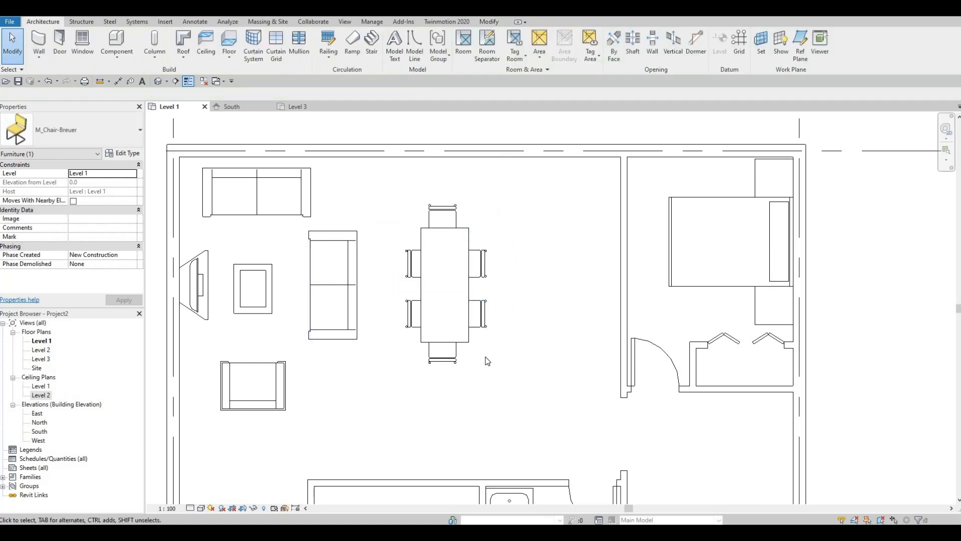
pyautogui.click(408, 266)
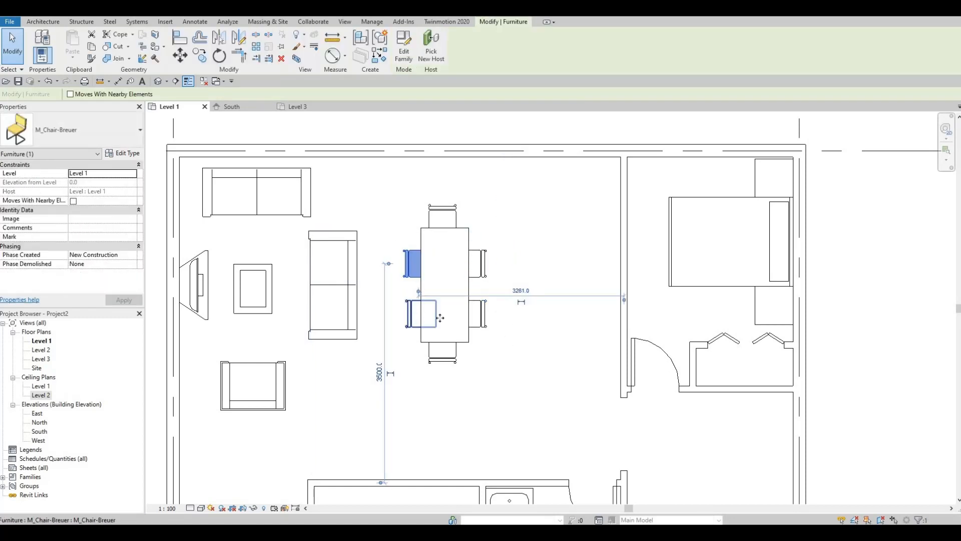
pyautogui.click(440, 317)
pyautogui.click(471, 379)
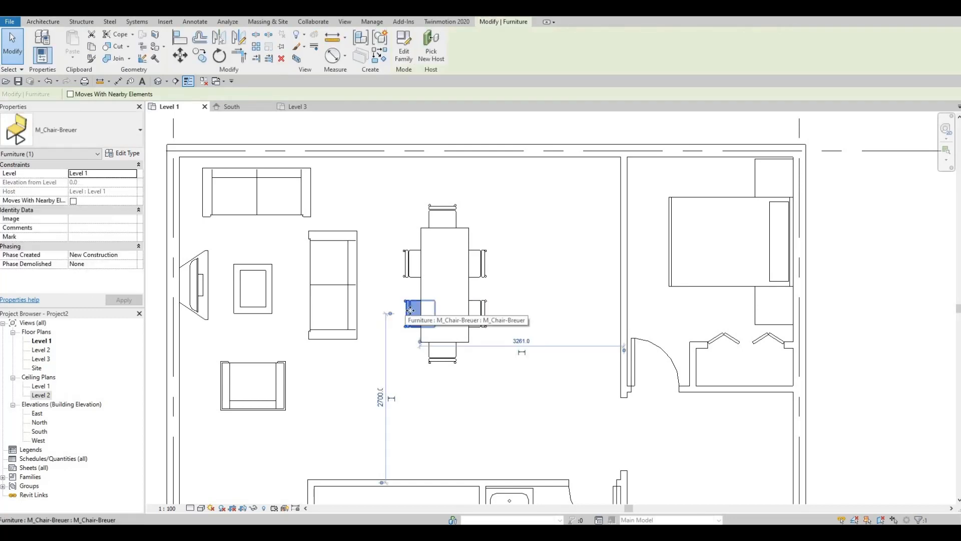
pyautogui.press('Left')
pyautogui.press('Left')
pyautogui.click(411, 272)
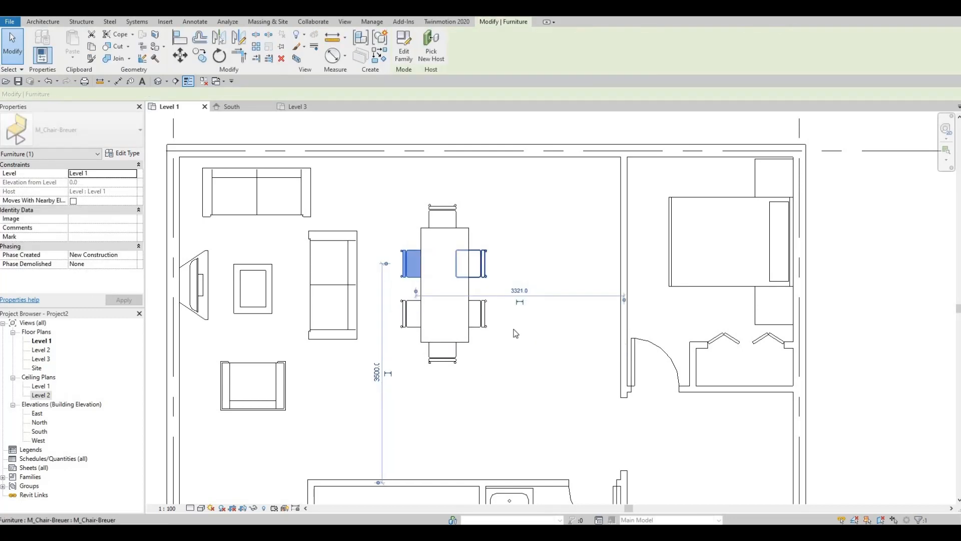
pyautogui.click(509, 374)
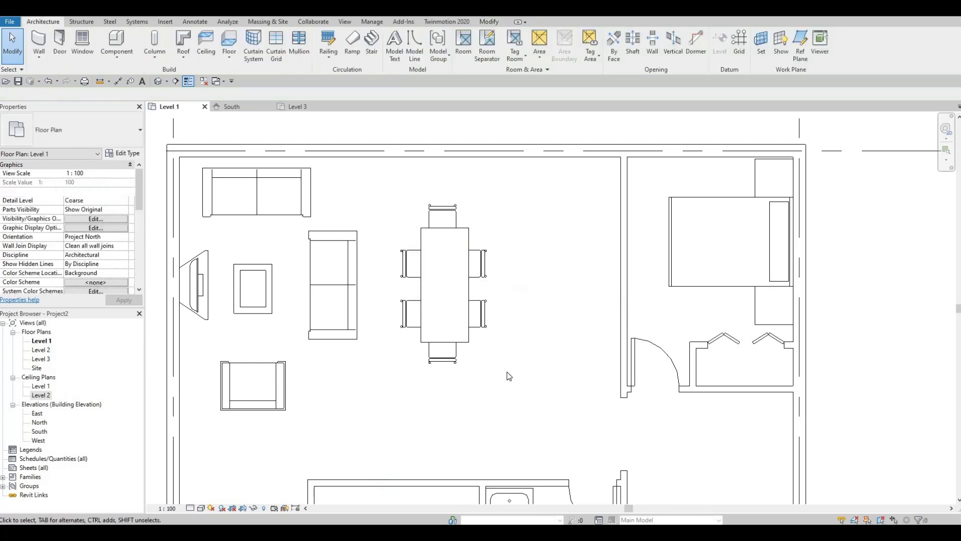
# Nudge the chair at the table's upper short end slightly towards the bedroom to centre it on the table
pyautogui.click(450, 217)
pyautogui.press('Right')
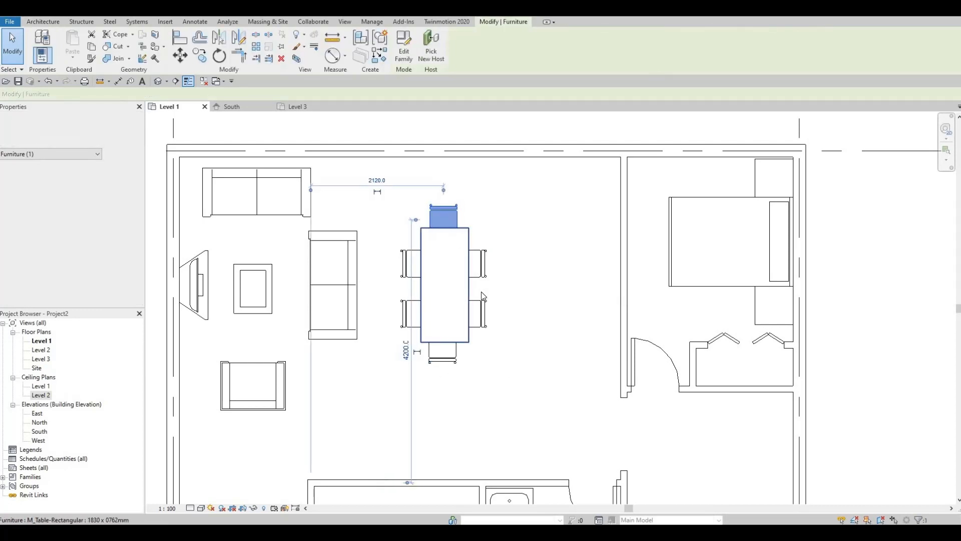
pyautogui.click(490, 354)
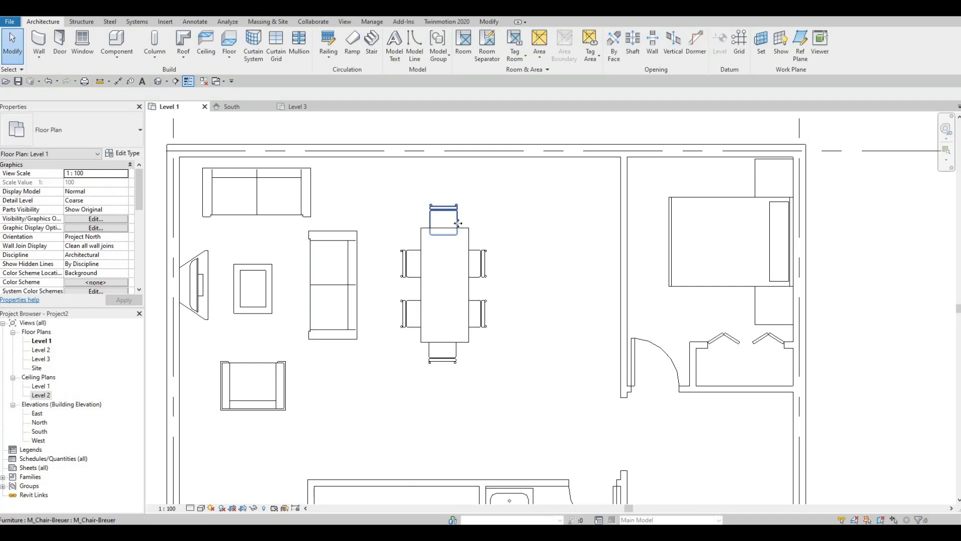
pyautogui.click(456, 220)
pyautogui.click(510, 383)
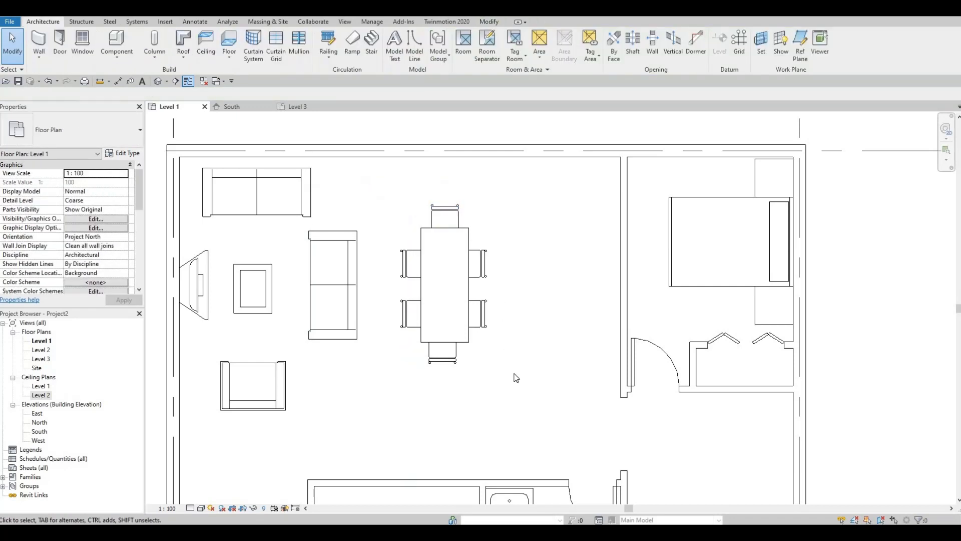
pyautogui.moveTo(500, 352); pyautogui.dragTo(497, 350, button='middle')
pyautogui.scroll(-2, 350, 280)
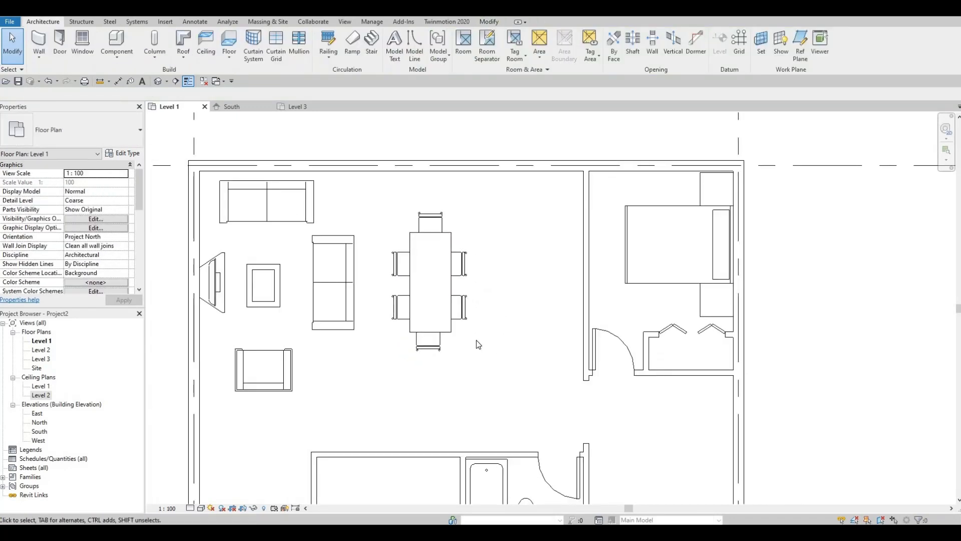
# Start loading another component family from the library
pyautogui.click(165, 21)
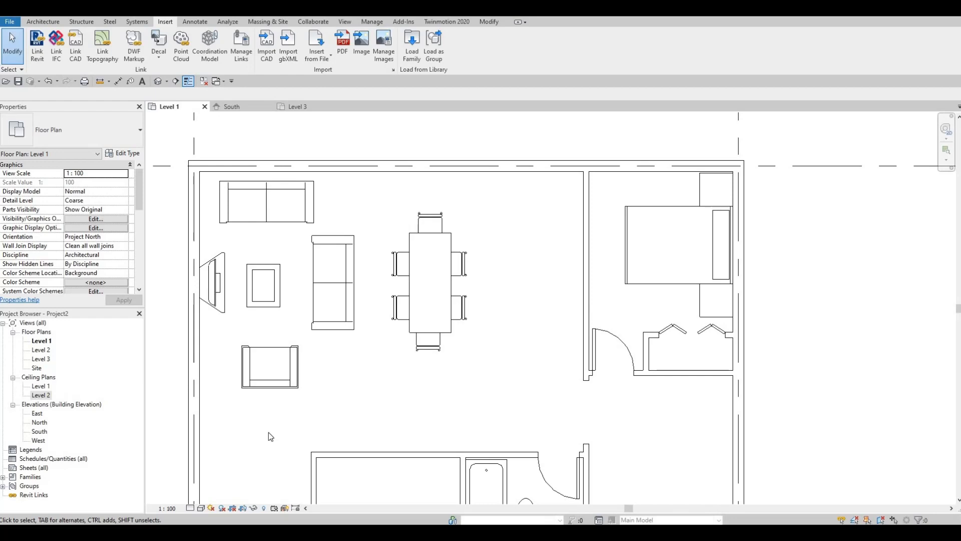